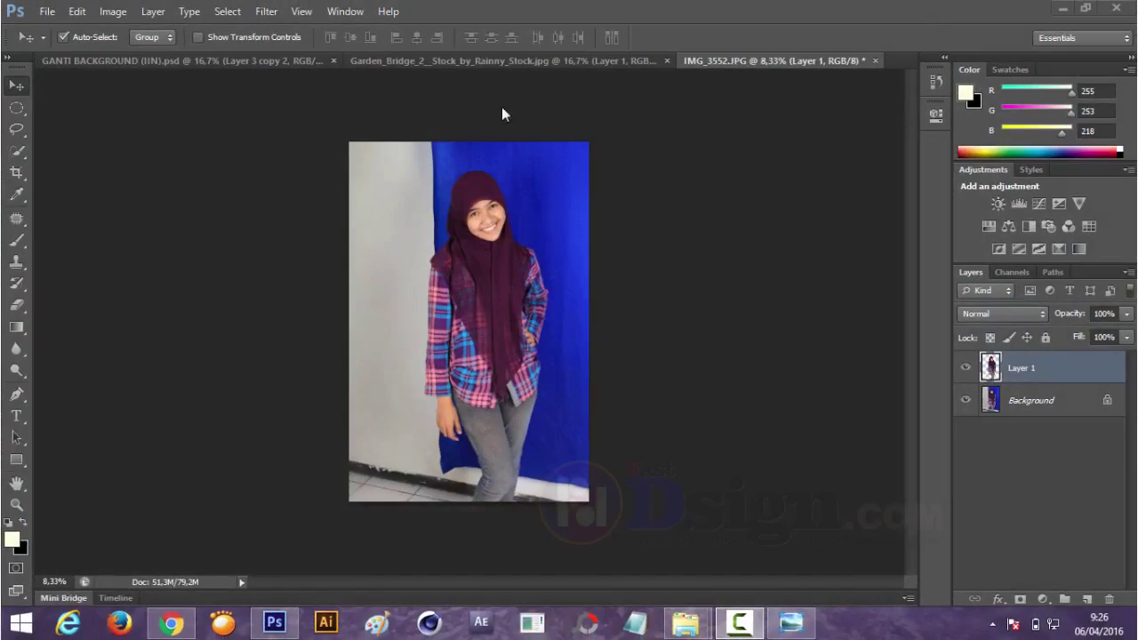
Isolate the woman by Magic Wand-selecting the blue backdrop and wall and inverting the selection
{"action": "left_click", "coordinate": [18, 151]}
{"action": "right_click", "coordinate": [23, 156]}
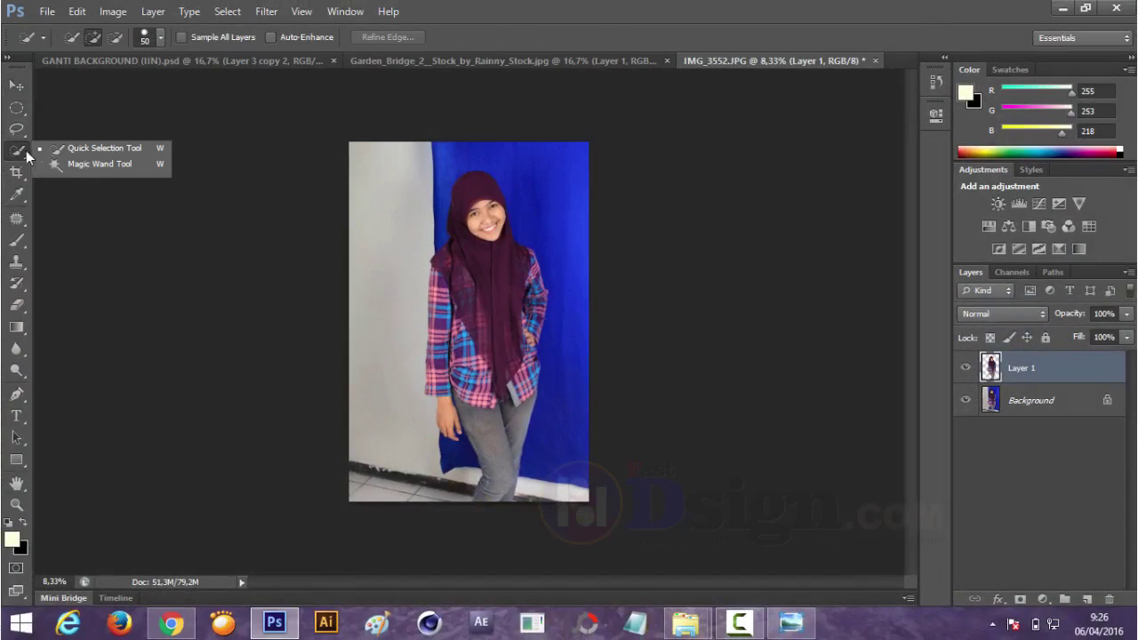
{"action": "left_click", "coordinate": [89, 164]}
{"action": "left_click", "coordinate": [453, 160]}
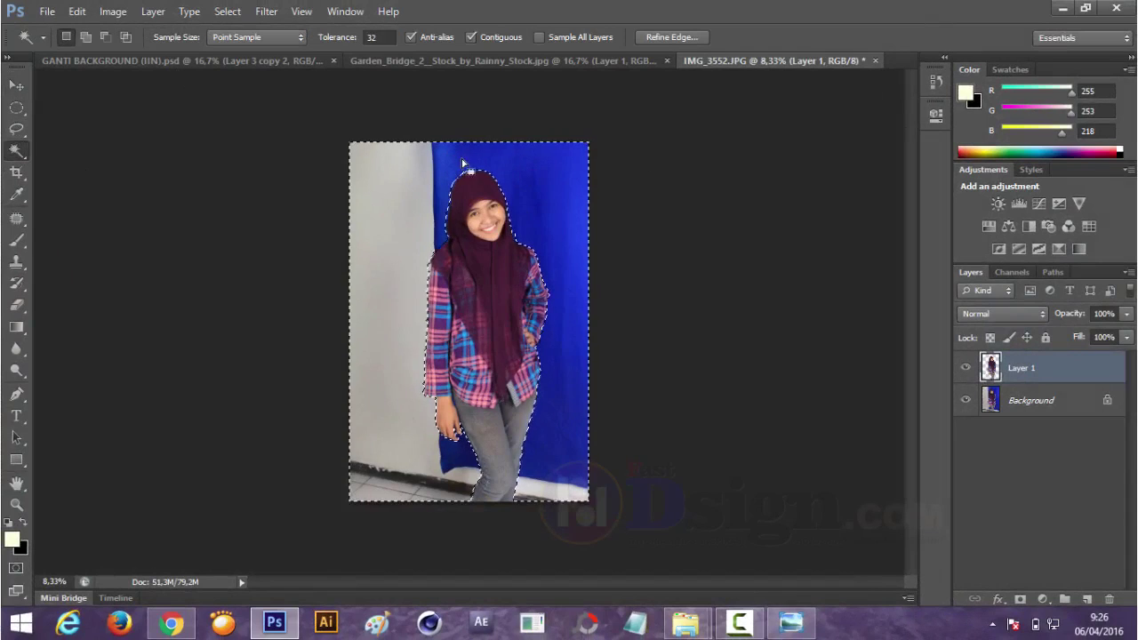
{"action": "key", "text": "ctrl+shift+i"}
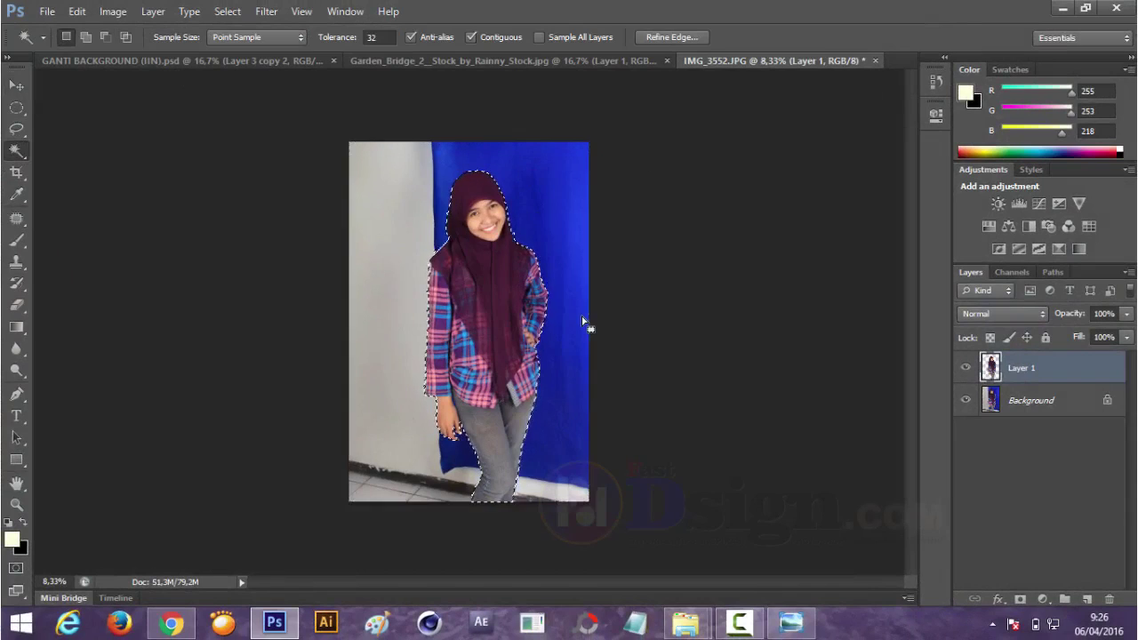
{"action": "left_click", "coordinate": [16, 85]}
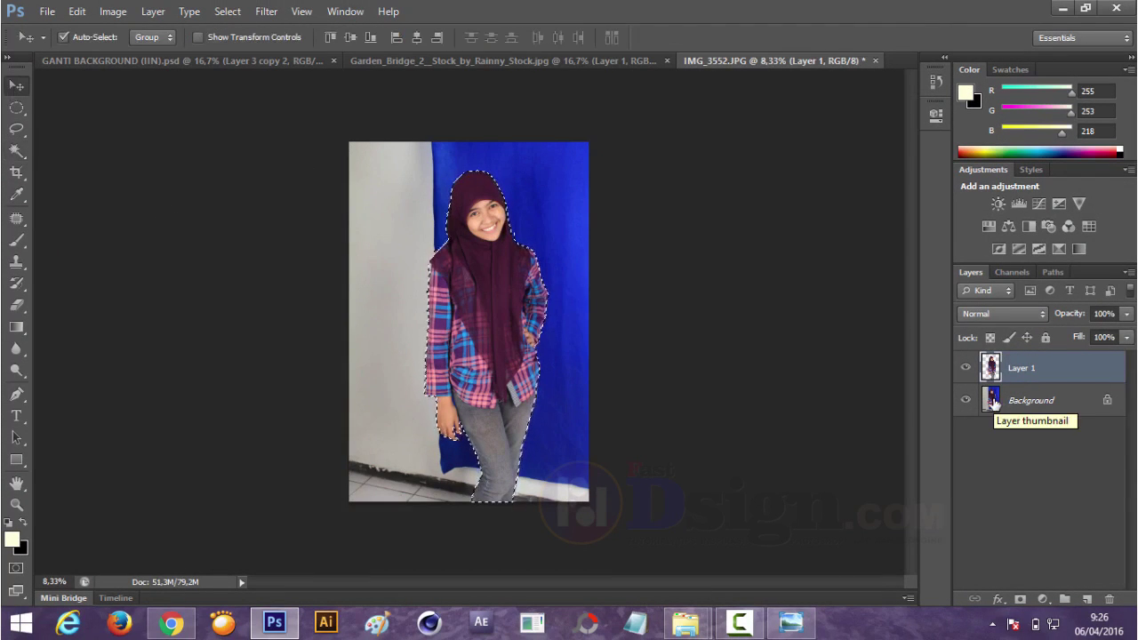
{"action": "key", "text": "ctrl+d"}
Drag the woman into the Garden_Bridge image, scale her to about 68%, and centre her on the bridge
{"action": "left_click_drag", "start_coordinate": [483, 296], "coordinate": [481, 100]}
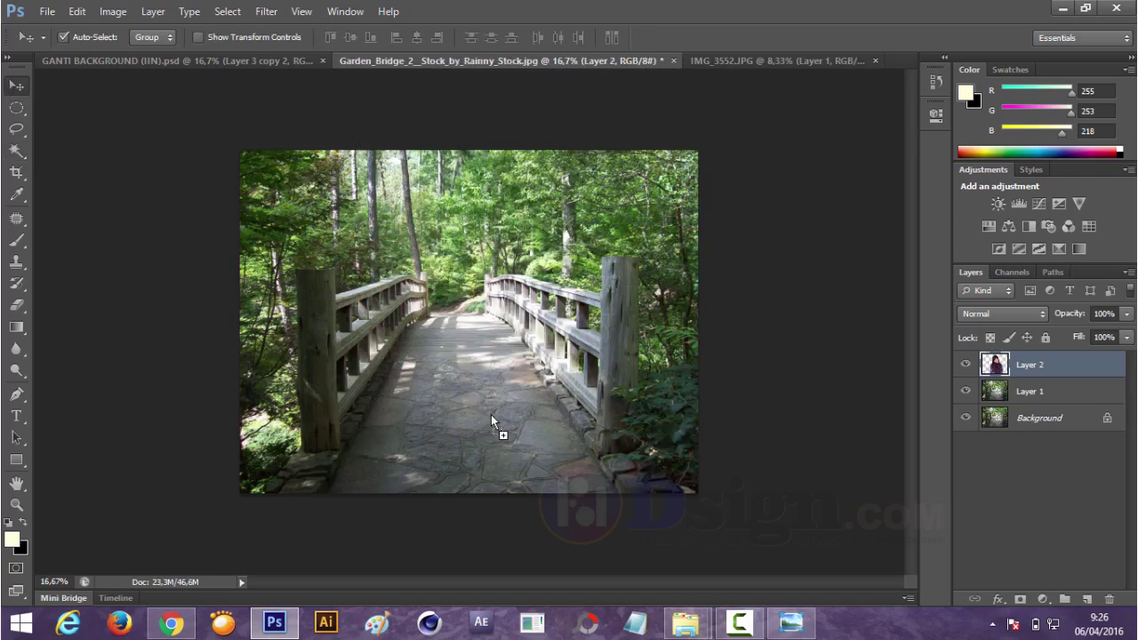
{"action": "left_click_drag", "start_coordinate": [481, 100], "coordinate": [463, 413]}
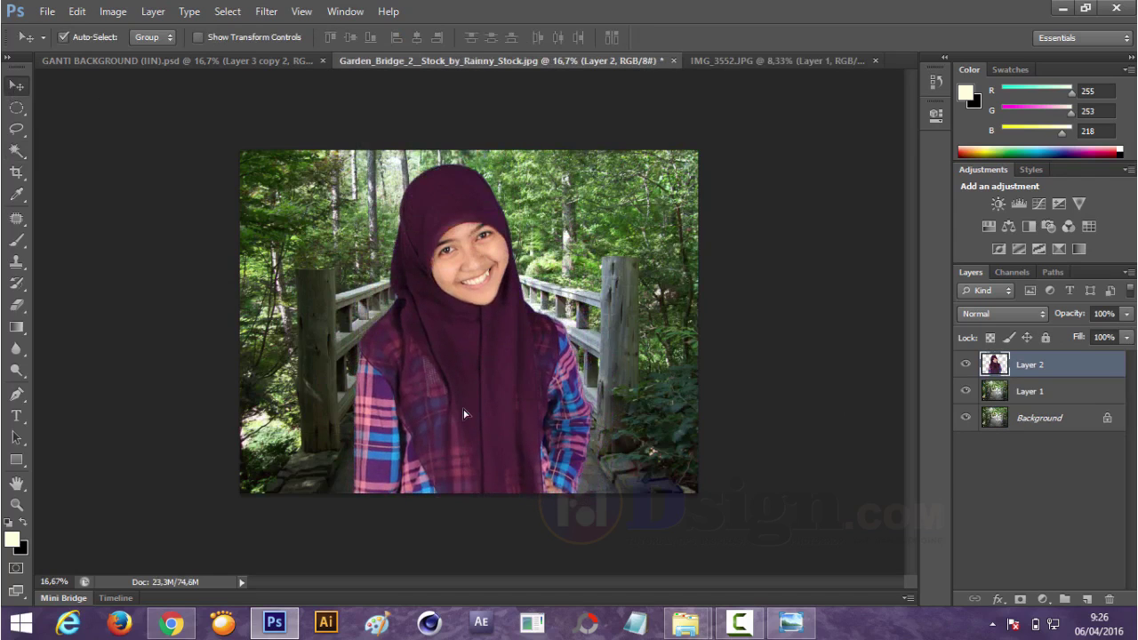
{"action": "key", "text": "ctrl+t"}
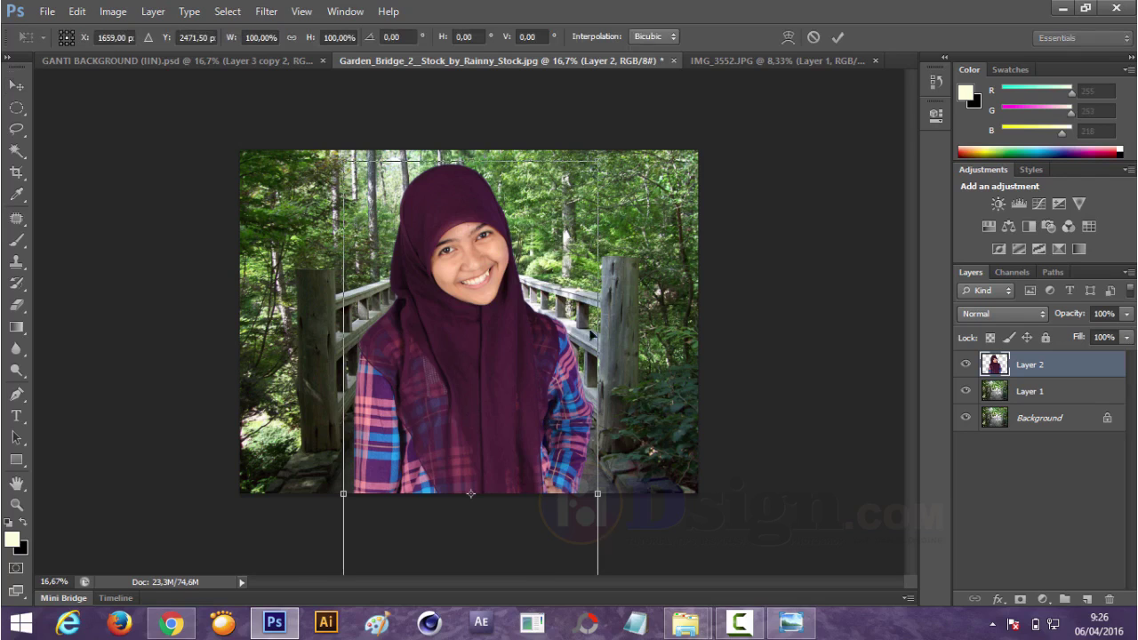
{"action": "mouse_move", "coordinate": [597, 162]}
{"action": "left_mouse_down"}
{"action": "mouse_move", "coordinate": [512, 296]}
{"action": "mouse_move", "coordinate": [527, 185]}
{"action": "left_mouse_up"}
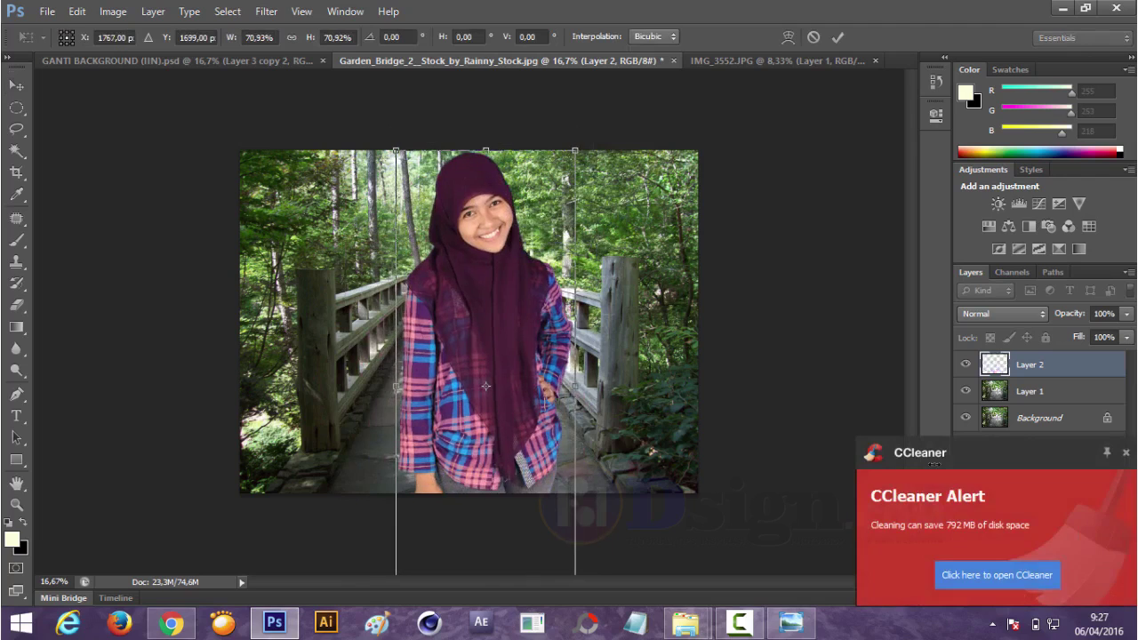
{"action": "left_click", "coordinate": [1125, 453]}
{"action": "left_click_drag", "start_coordinate": [485, 326], "coordinate": [490, 326]}
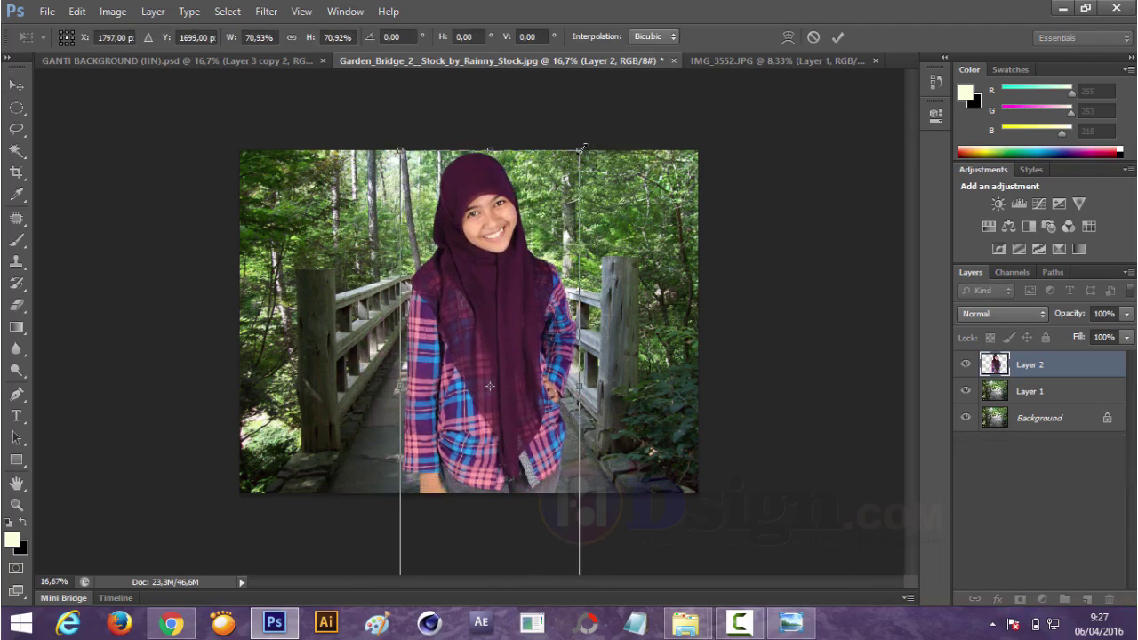
{"action": "left_click_drag", "start_coordinate": [580, 148], "coordinate": [576, 160]}
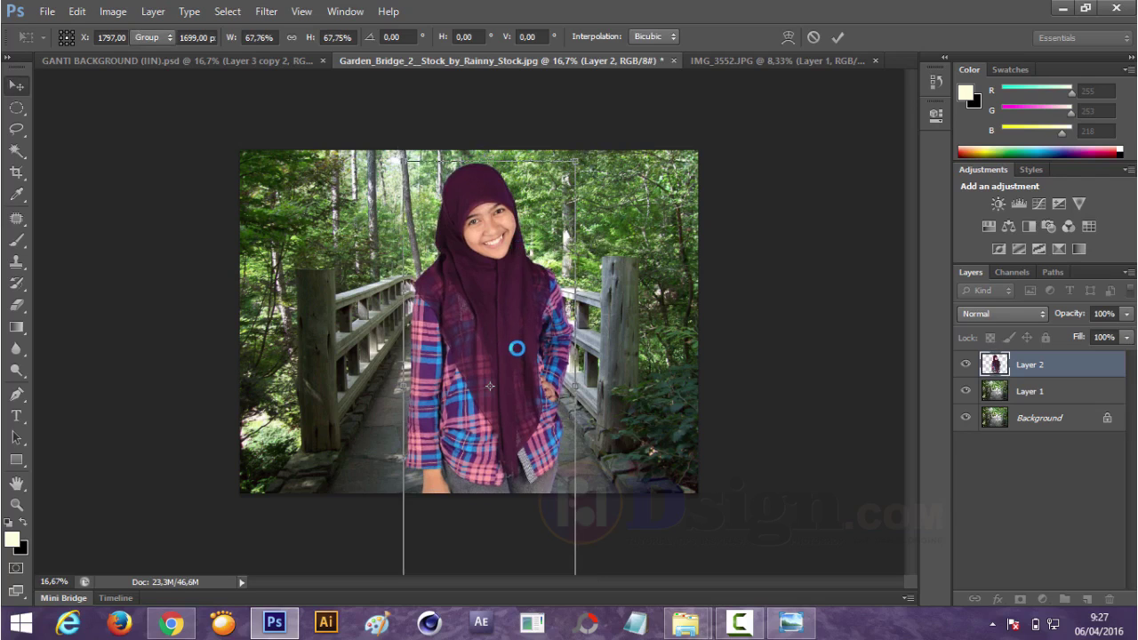
{"action": "left_click_drag", "start_coordinate": [511, 329], "coordinate": [505, 330]}
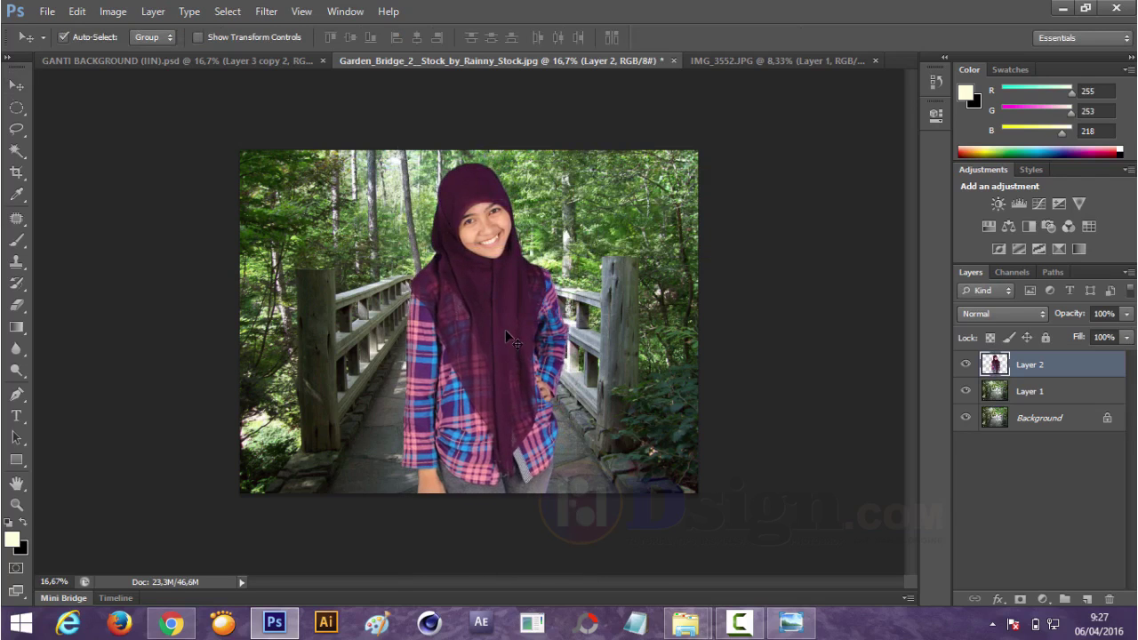
{"action": "left_click", "coordinate": [505, 330]}
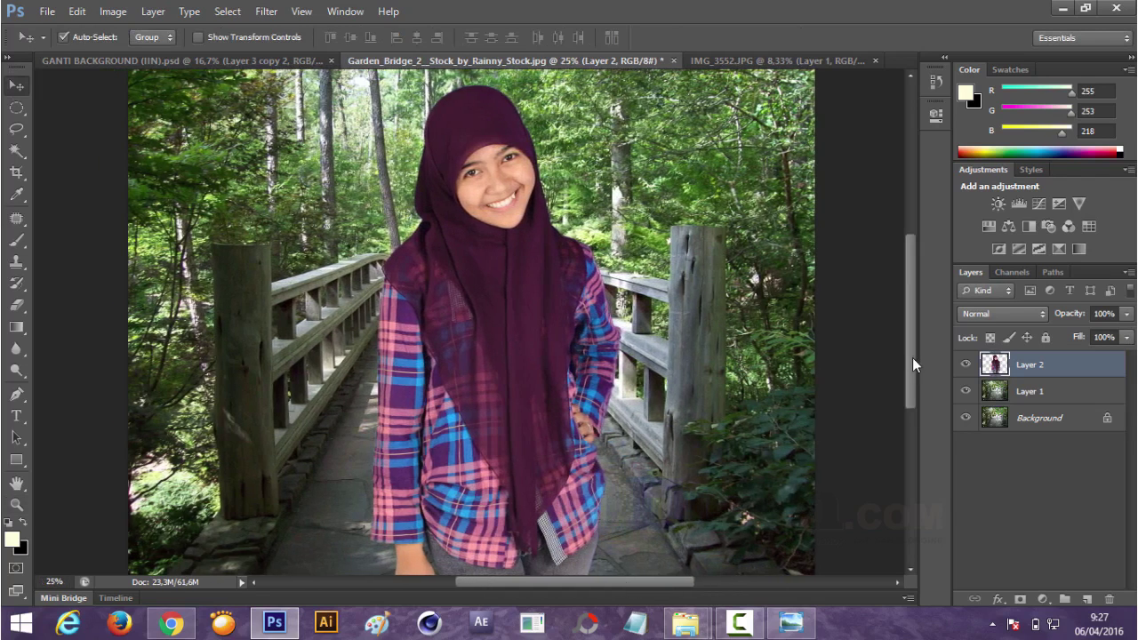
Nudge the woman slightly right and zoom in close on her head
{"action": "left_click_drag", "start_coordinate": [912, 362], "coordinate": [910, 365]}
{"action": "left_click_drag", "start_coordinate": [482, 324], "coordinate": [486, 322]}
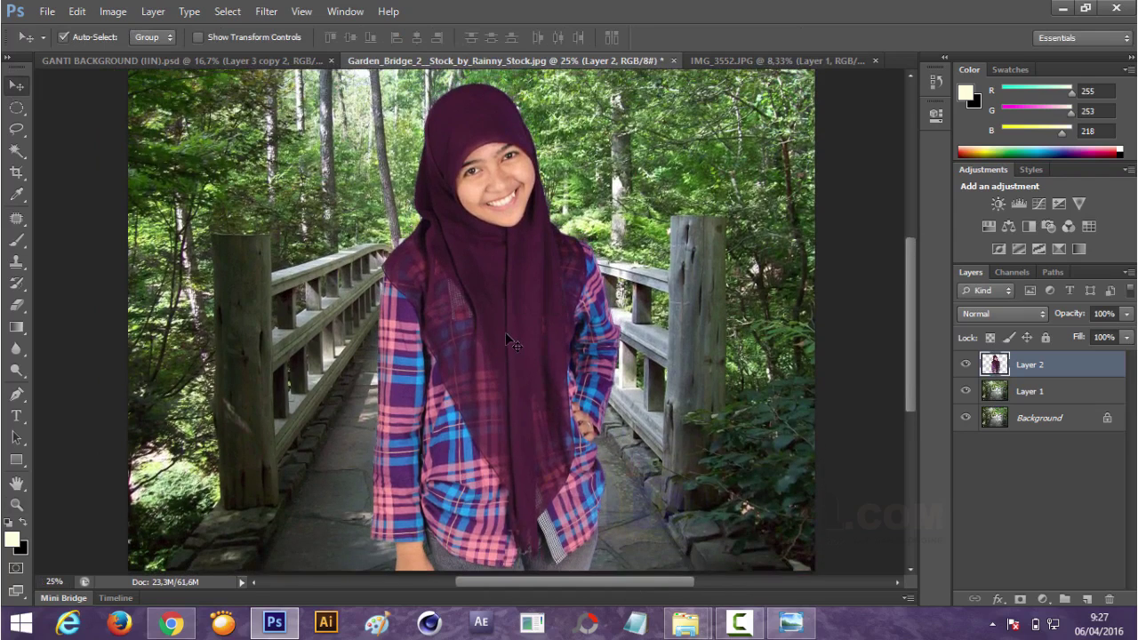
{"action": "left_click_drag", "start_coordinate": [507, 338], "coordinate": [511, 338]}
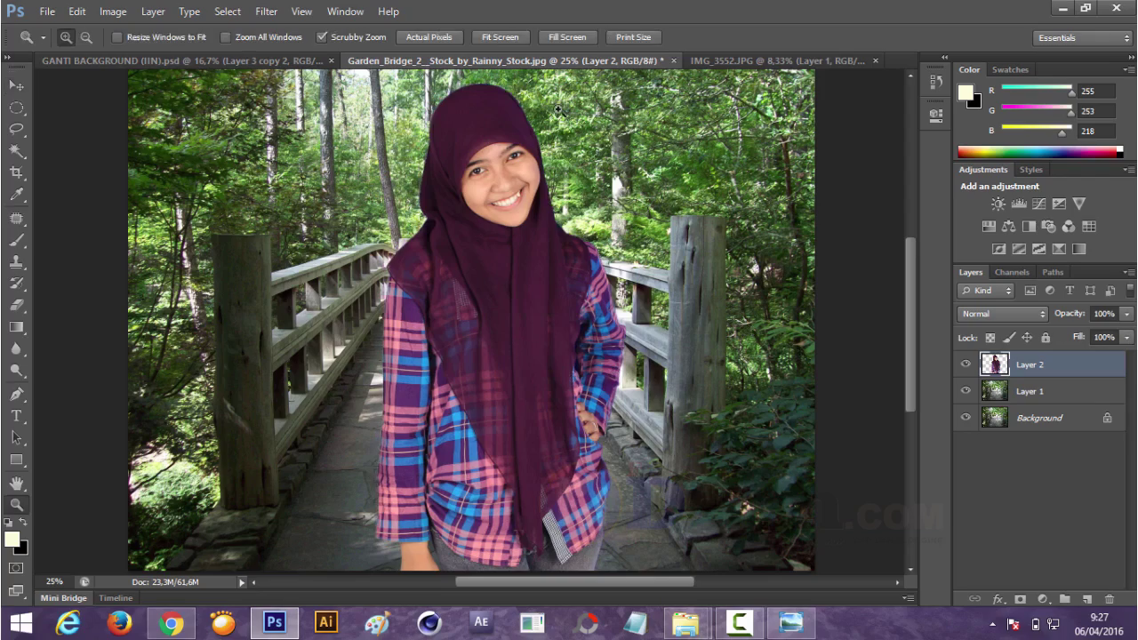
{"action": "mouse_move", "coordinate": [745, 320]}
{"action": "left_mouse_down"}
{"action": "mouse_move", "coordinate": [915, 238]}
{"action": "mouse_move", "coordinate": [910, 185]}
{"action": "mouse_move", "coordinate": [908, 210]}
{"action": "left_mouse_up"}
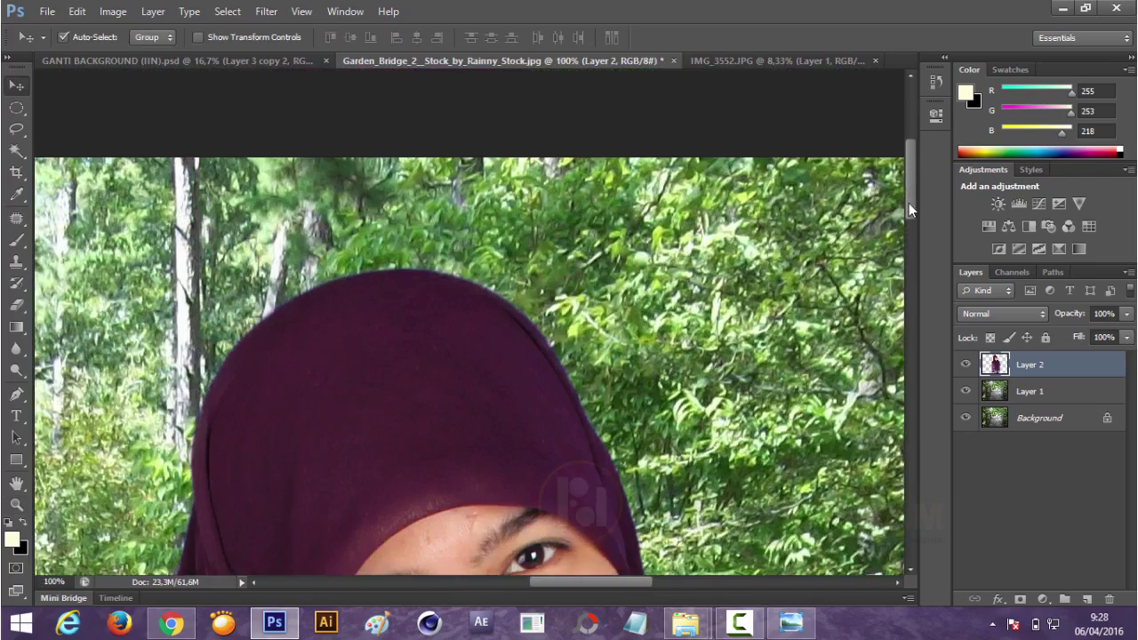
Contract the woman's outline selection and delete the thin fringe around her edges
{"action": "left_click", "coordinate": [994, 371], "text": "ctrl"}
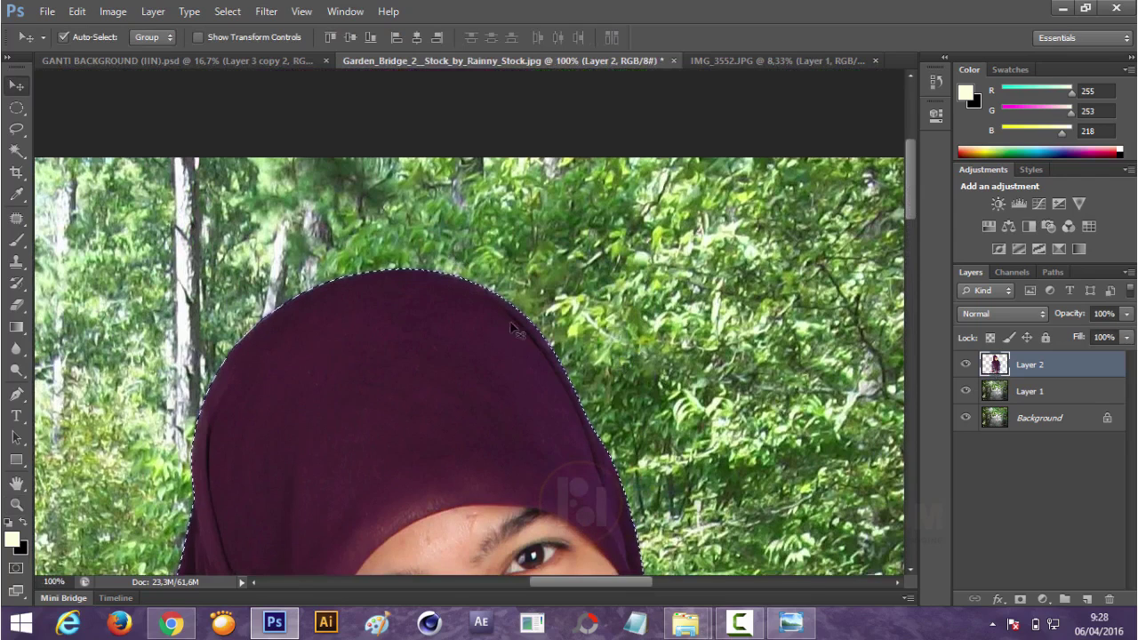
{"action": "left_click", "coordinate": [228, 11]}
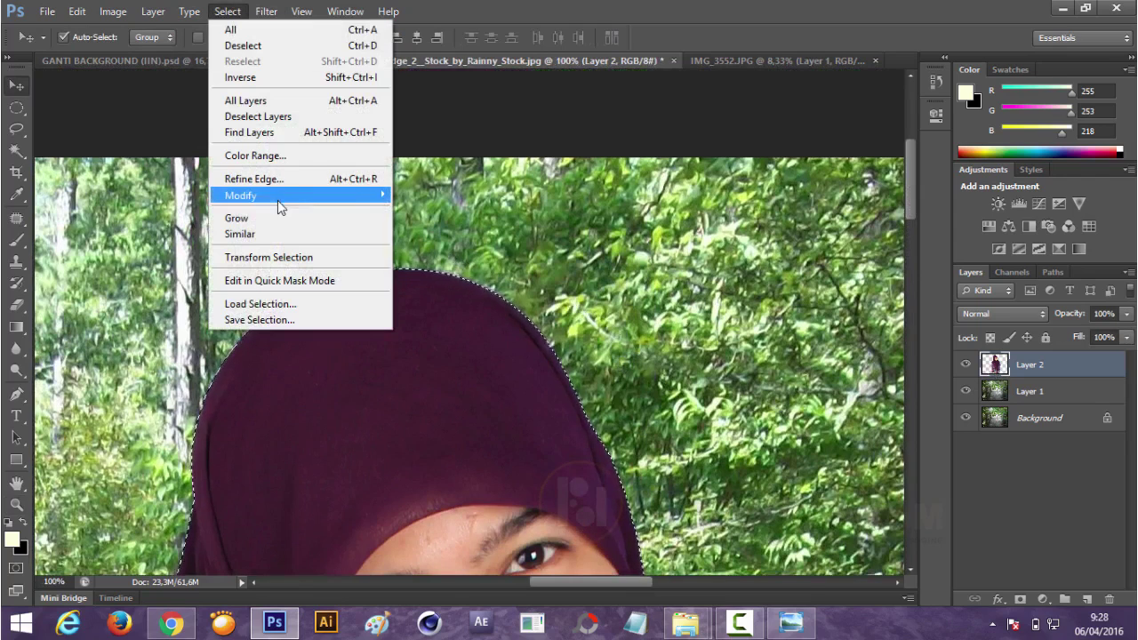
{"action": "mouse_move", "coordinate": [299, 194]}
{"action": "left_click", "coordinate": [441, 247]}
{"action": "left_click", "coordinate": [662, 211]}
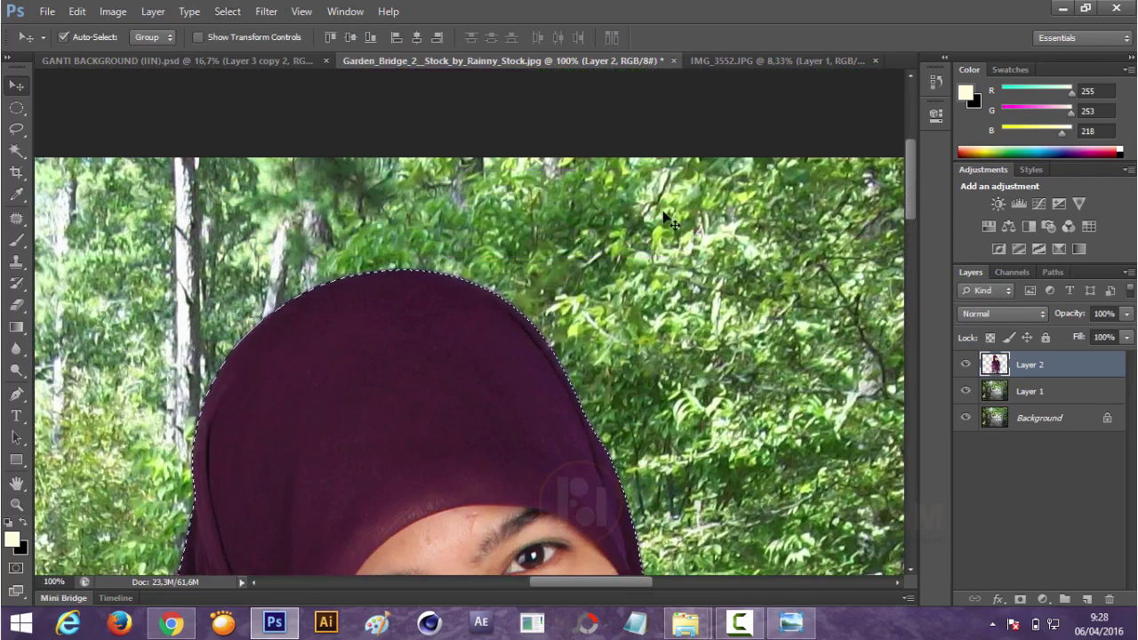
{"action": "key", "text": "ctrl+shift+i"}
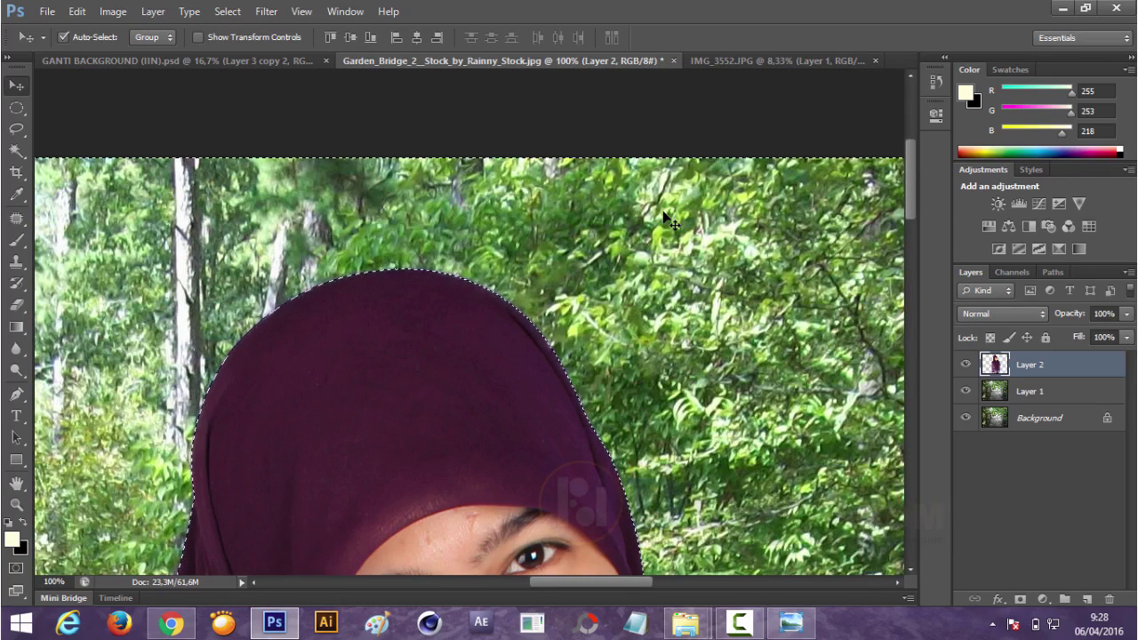
{"action": "key", "text": "Delete"}
{"action": "key", "text": "ctrl+d"}
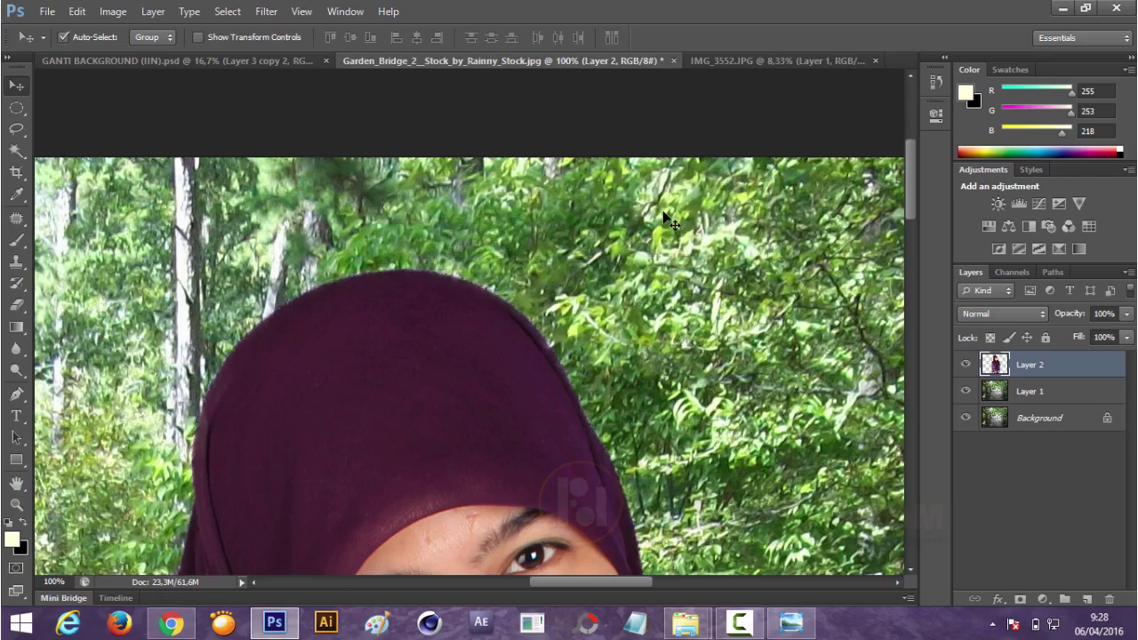
Zoom back out to the whole image and reselect the woman's layer, Layer 2
{"action": "left_click_drag", "start_coordinate": [910, 183], "coordinate": [926, 467]}
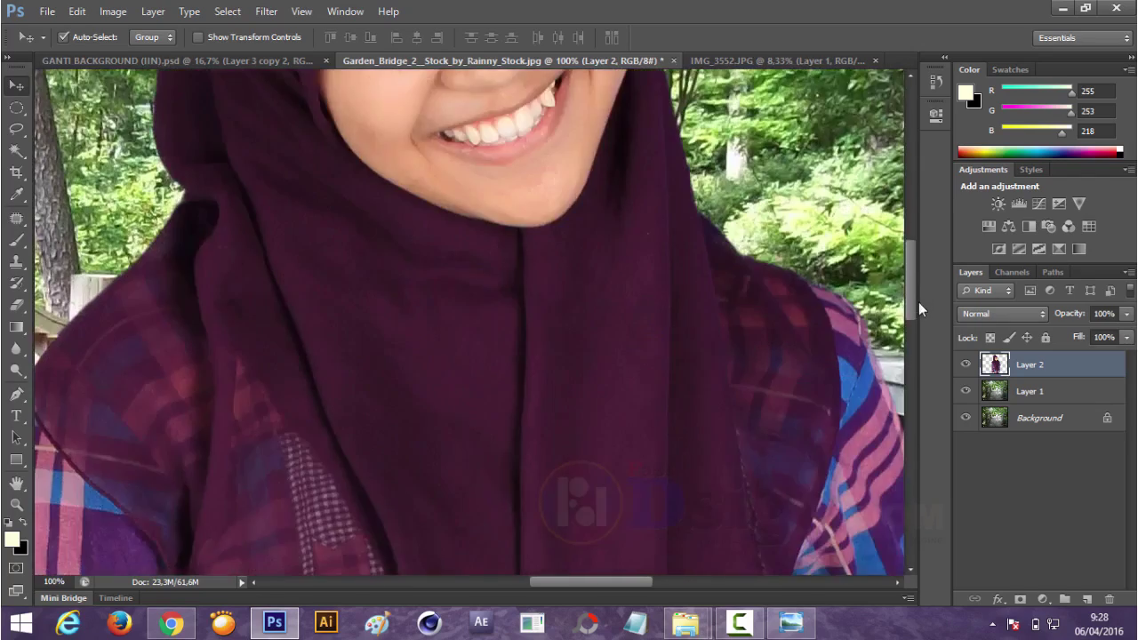
{"action": "scroll", "coordinate": [552, 420], "scroll_direction": "down", "scroll_amount": 5}
{"action": "scroll", "coordinate": [552, 420], "scroll_direction": "down", "scroll_amount": 5}
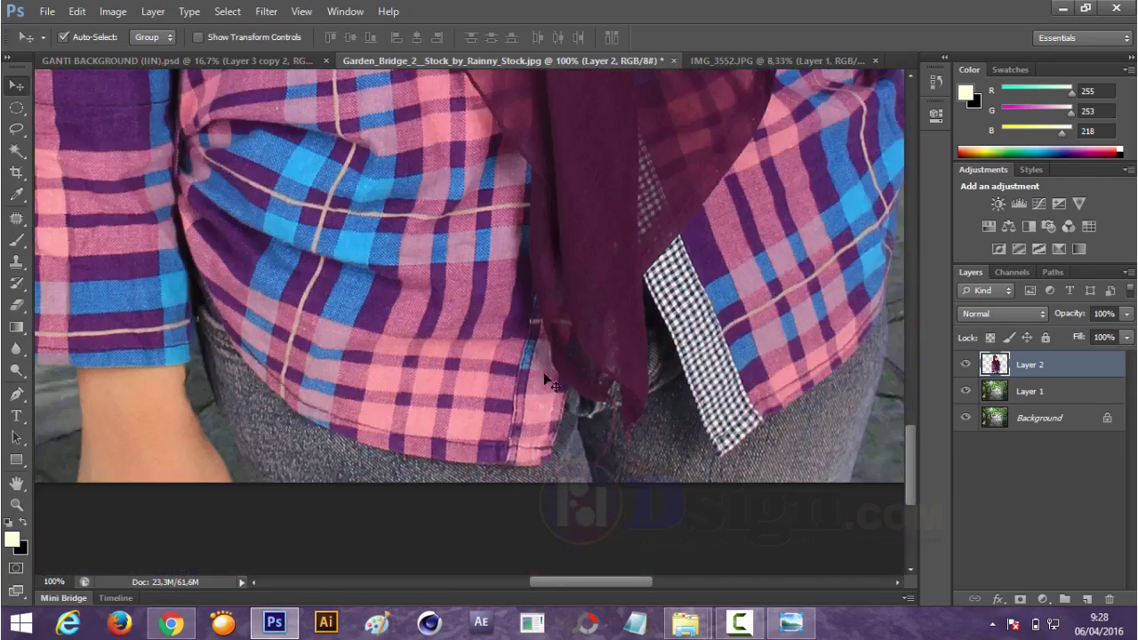
{"action": "key", "text": "z"}
{"action": "left_click", "coordinate": [529, 345], "text": "alt"}
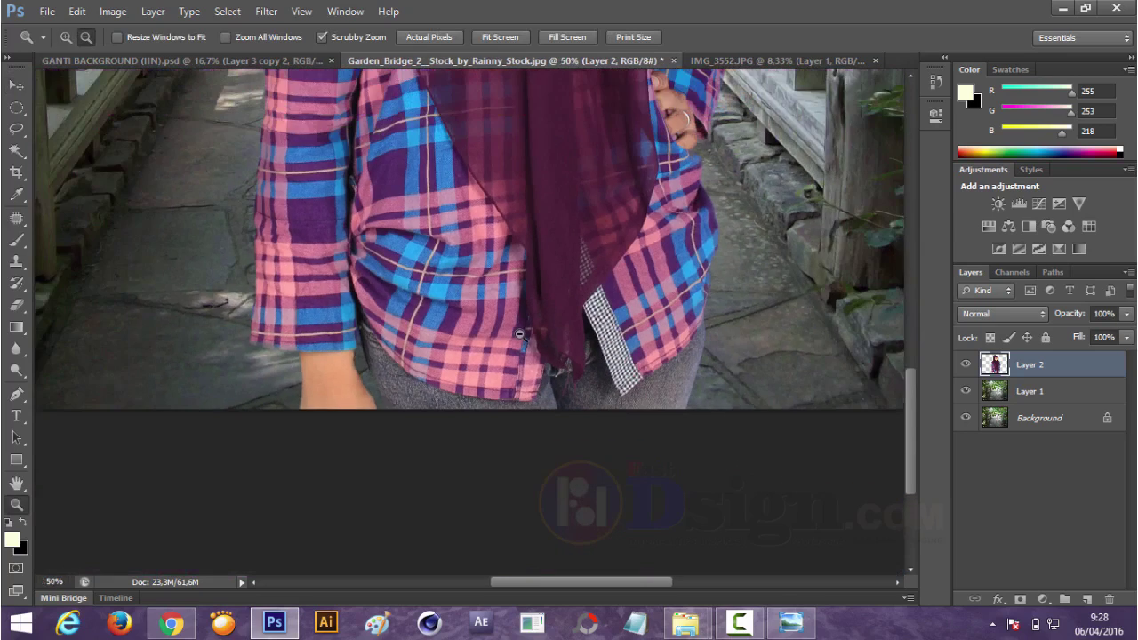
{"action": "left_click", "coordinate": [520, 334], "text": "alt"}
{"action": "left_click", "coordinate": [520, 334], "text": "alt"}
{"action": "key", "text": "v"}
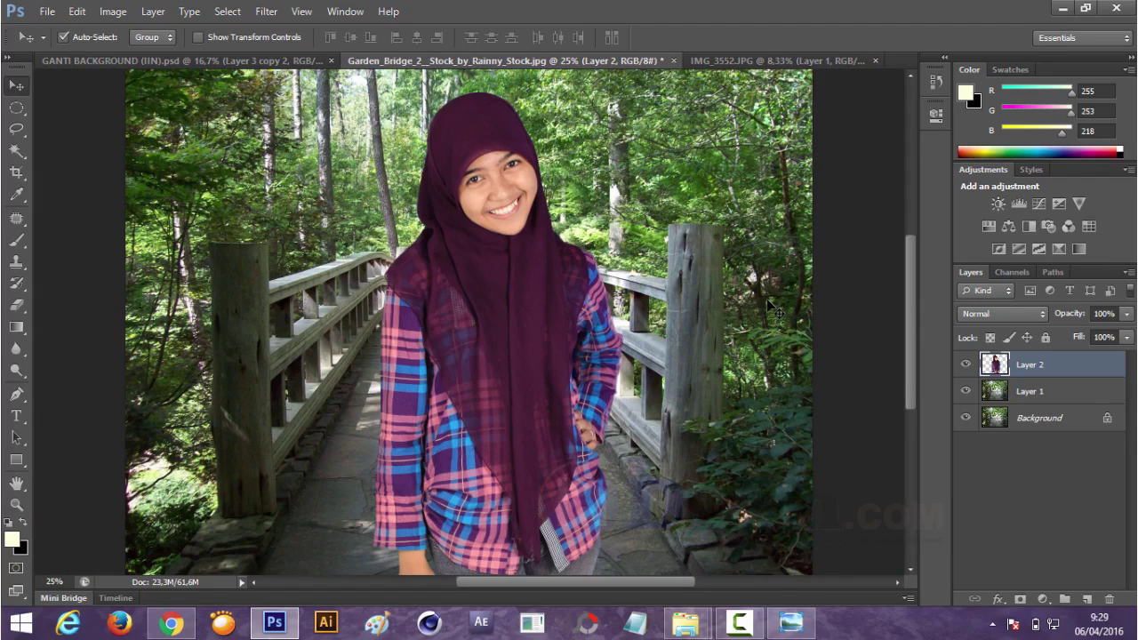
{"action": "left_click", "coordinate": [1066, 391]}
{"action": "left_click", "coordinate": [1057, 364]}
{"action": "scroll", "coordinate": [916, 303], "scroll_direction": "down", "scroll_amount": 2}
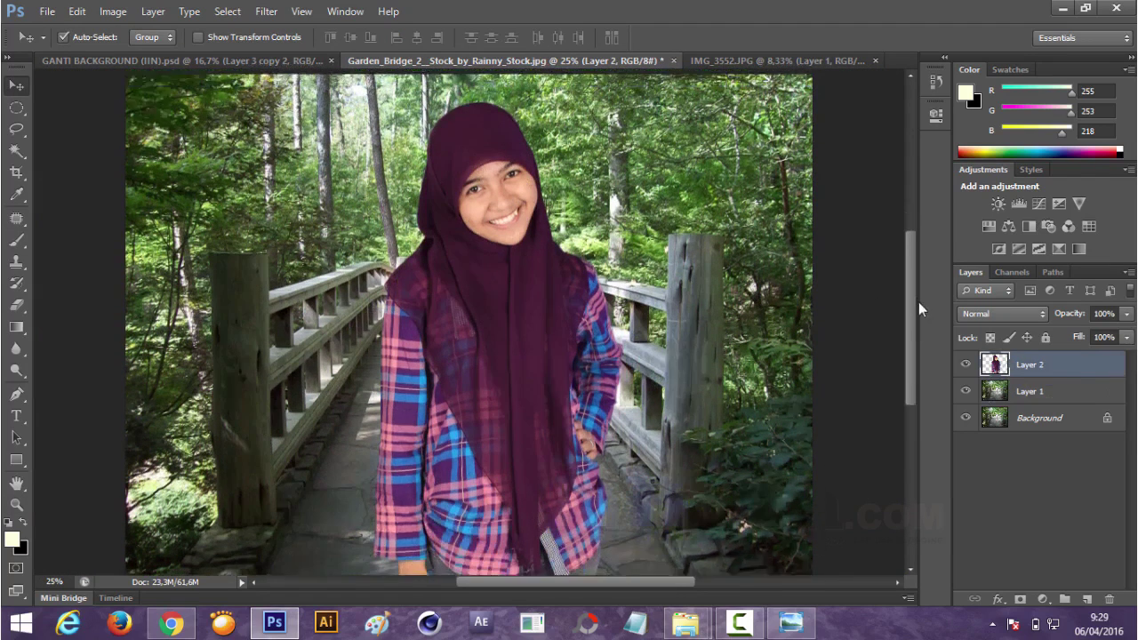
{"action": "scroll", "coordinate": [910, 293], "scroll_direction": "up", "scroll_amount": 2}
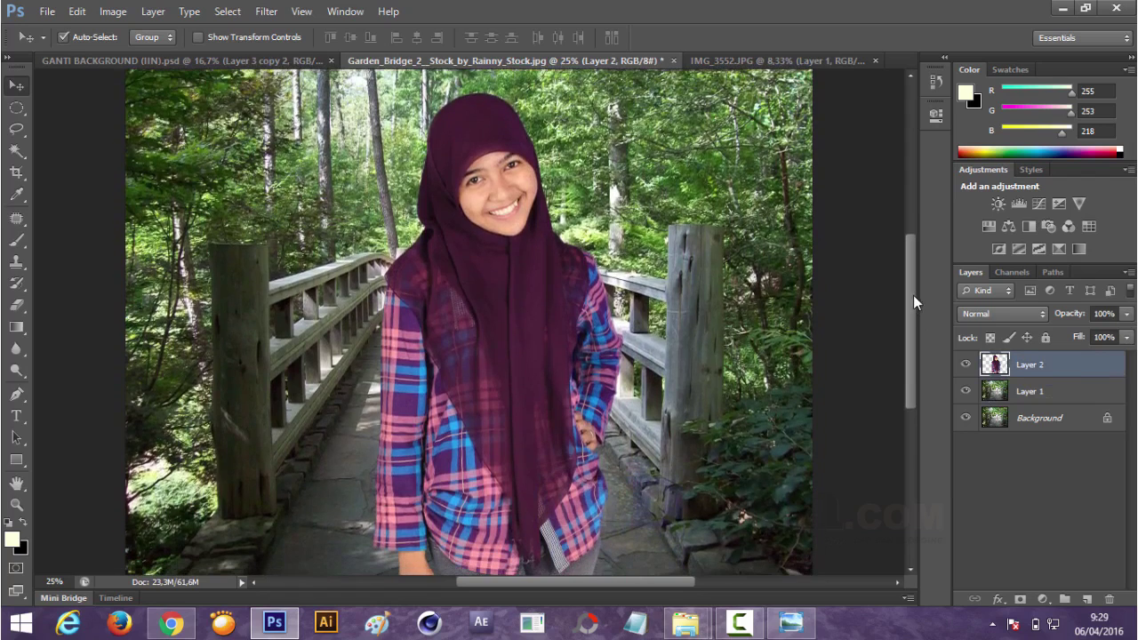
{"action": "scroll", "coordinate": [908, 299], "scroll_direction": "down", "scroll_amount": 1}
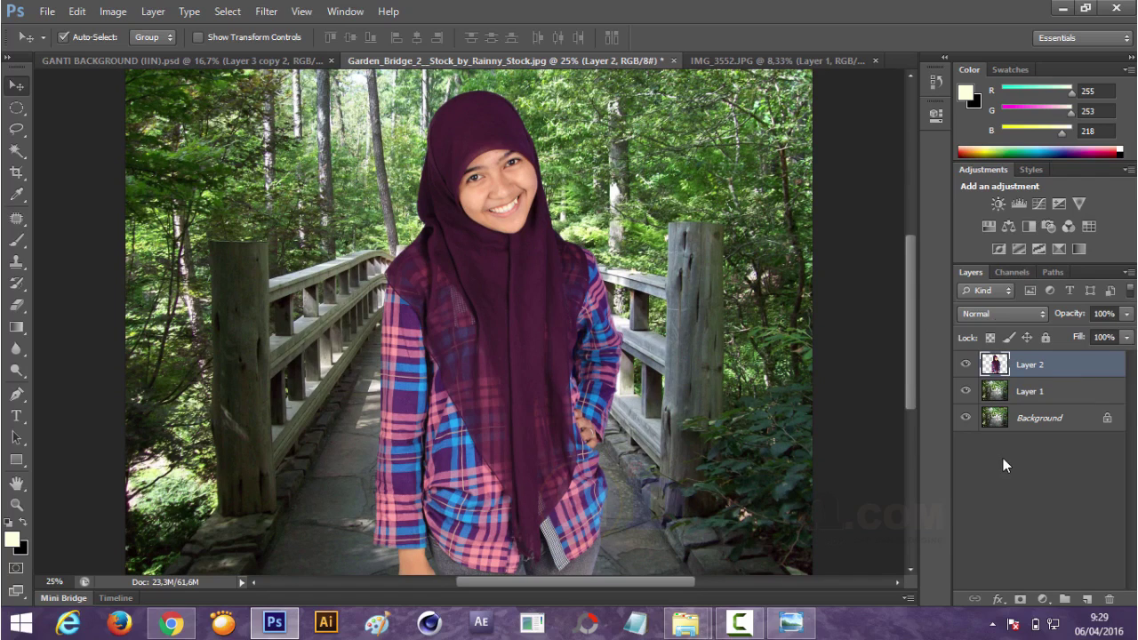
Add a new Layer 3 and render a Clouds texture into it with default colours
{"action": "left_click", "coordinate": [1086, 599]}
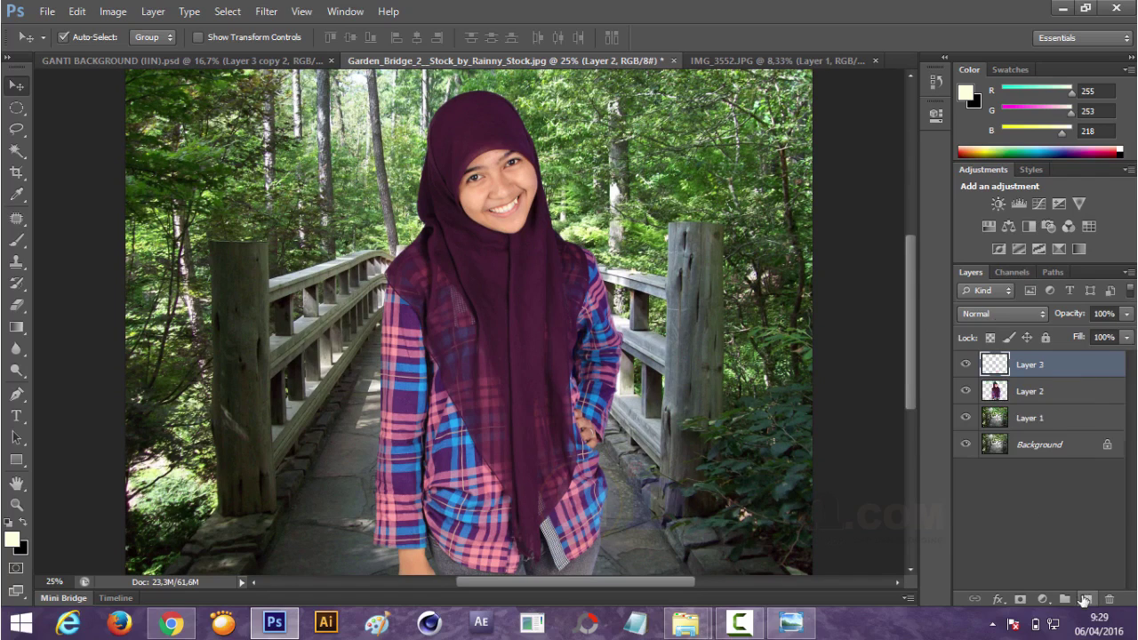
{"action": "left_click", "coordinate": [265, 12]}
{"action": "mouse_move", "coordinate": [281, 243]}
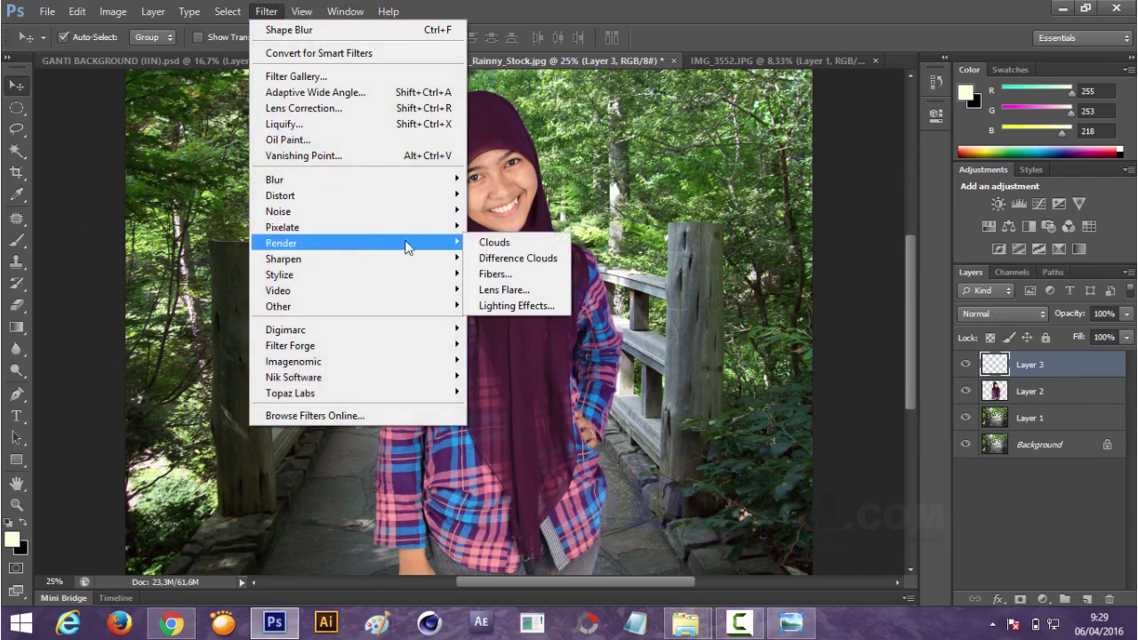
{"action": "left_click", "coordinate": [498, 243]}
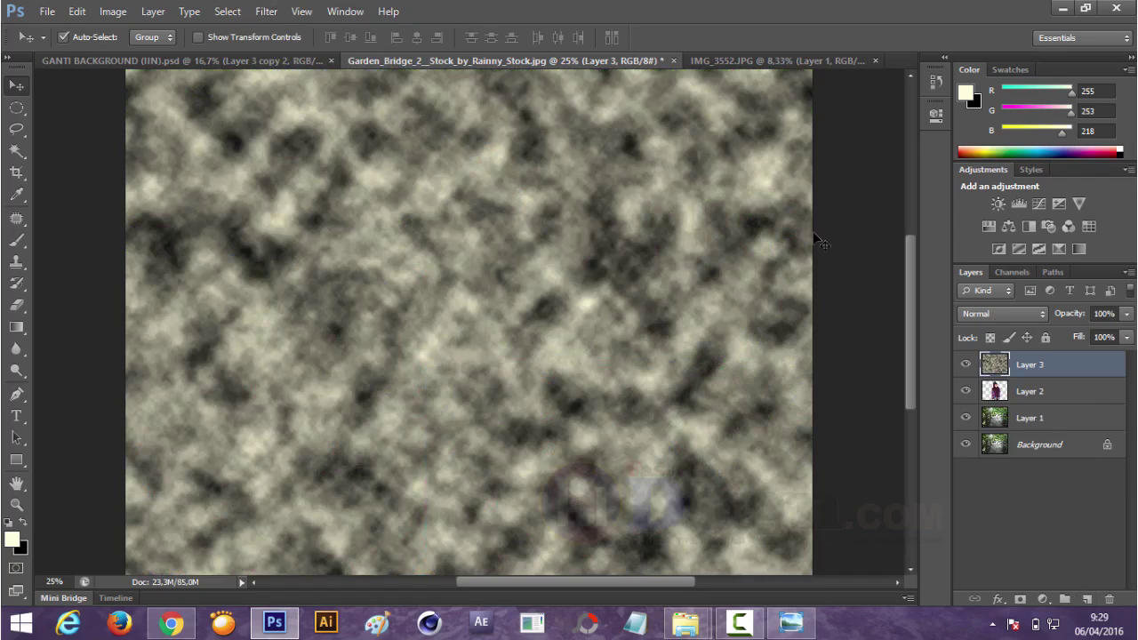
{"action": "key", "text": "ctrl+z"}
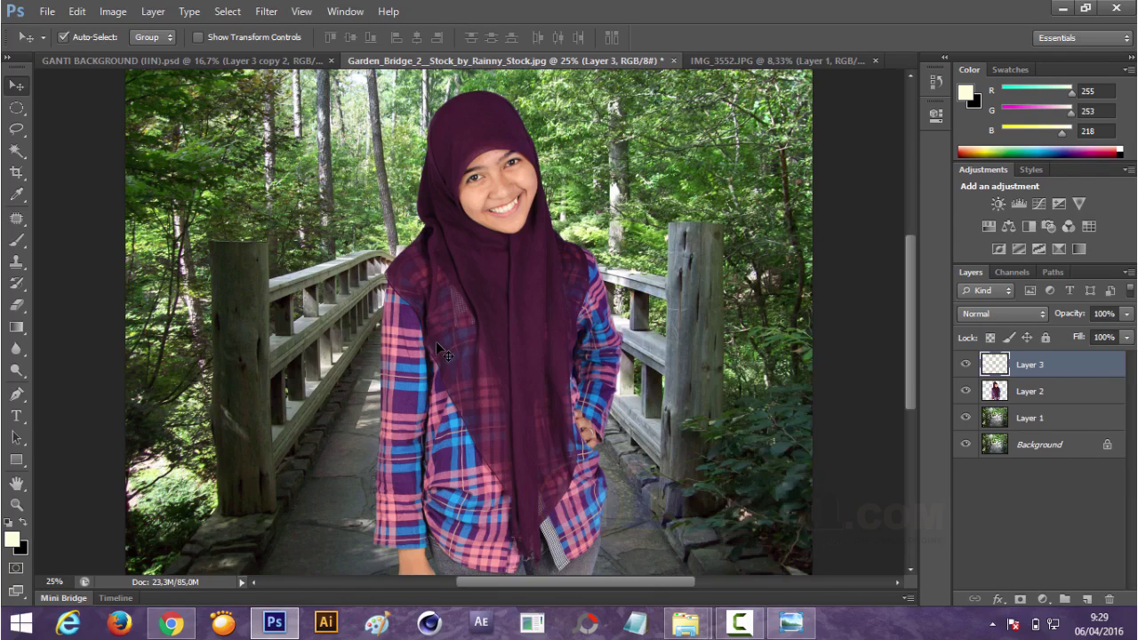
{"action": "left_click", "coordinate": [12, 537]}
{"action": "left_click", "coordinate": [884, 140]}
{"action": "left_click", "coordinate": [267, 11]}
{"action": "left_click", "coordinate": [551, 242]}
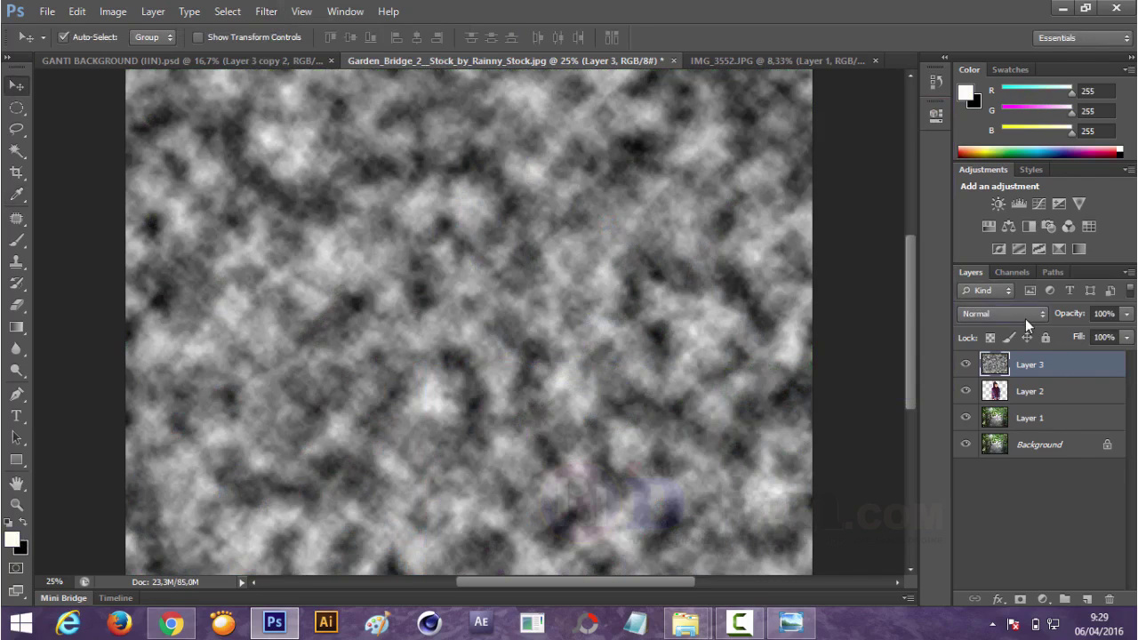
Clip the clouds to the woman's layer and blend them in Soft Light
{"action": "left_click", "coordinate": [1025, 313]}
{"action": "left_click", "coordinate": [996, 138]}
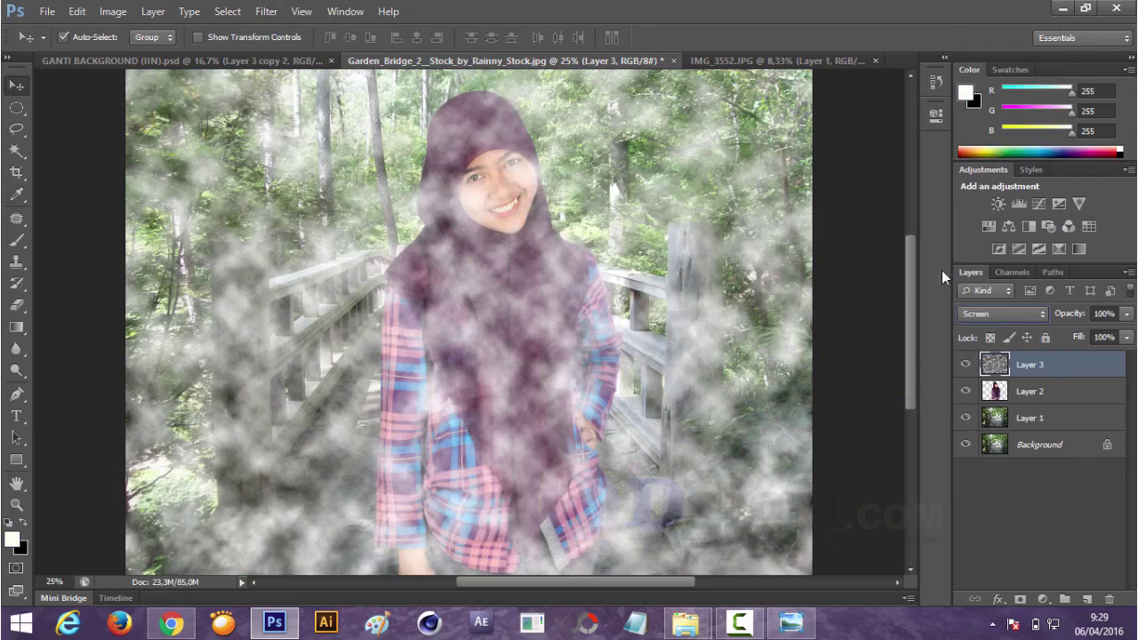
{"action": "key", "text": "ctrl+alt+g"}
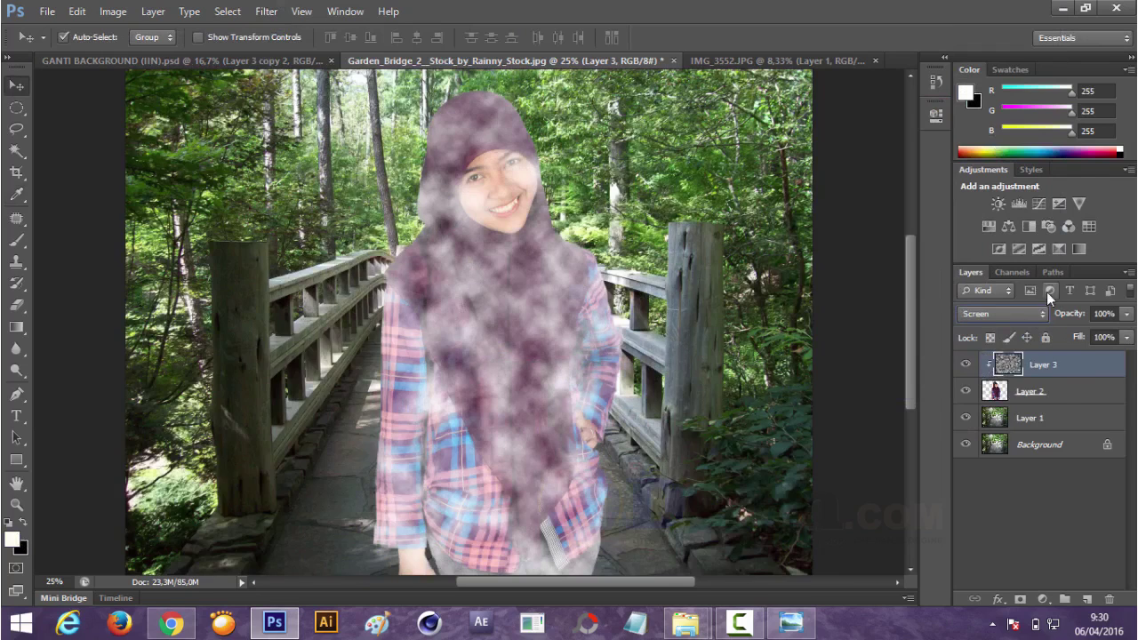
{"action": "left_click", "coordinate": [1003, 314]}
{"action": "left_click", "coordinate": [995, 228]}
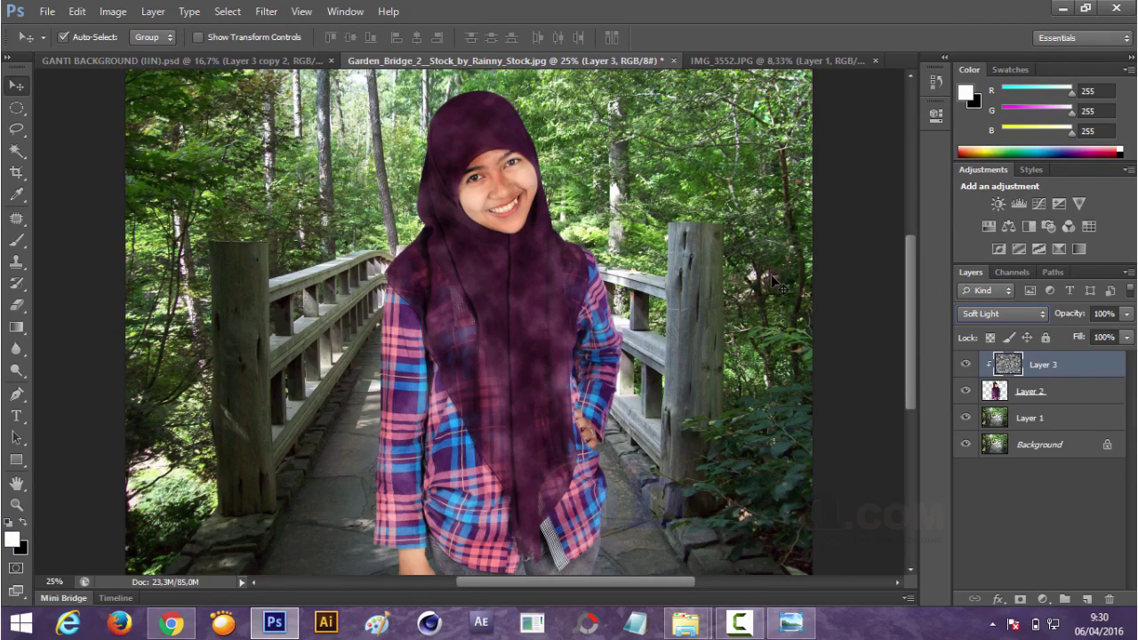
{"action": "key", "text": "ctrl+t"}
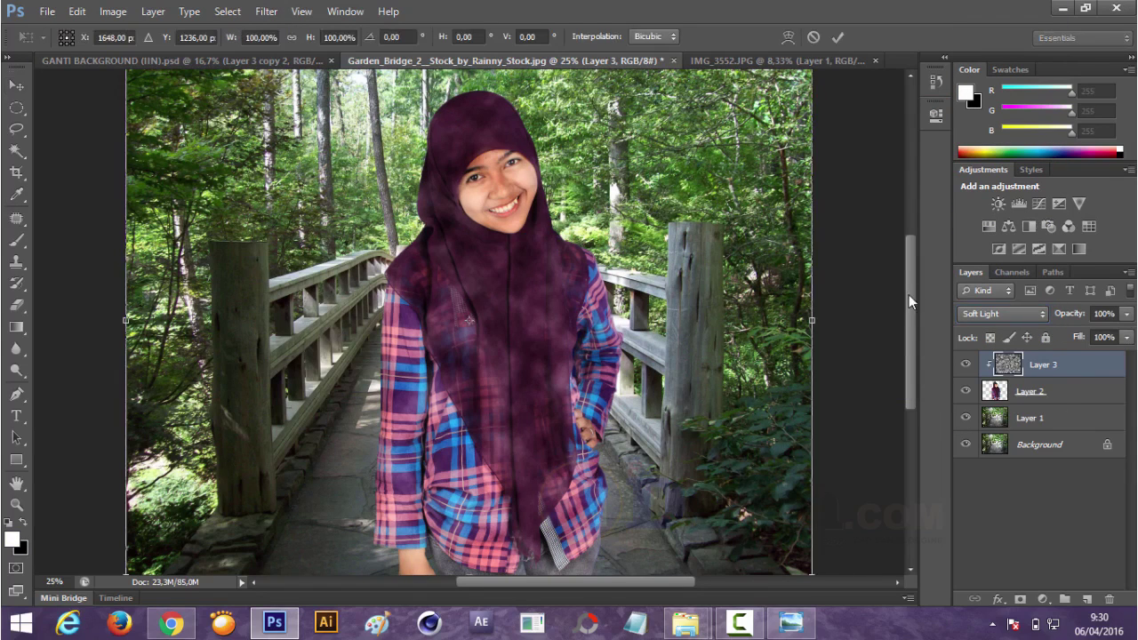
Enlarge the clipped clouds to about 287% and shift them left and down
{"action": "scroll", "coordinate": [911, 302], "scroll_direction": "up", "scroll_amount": 2}
{"action": "left_click_drag", "start_coordinate": [813, 104], "coordinate": [811, 305]}
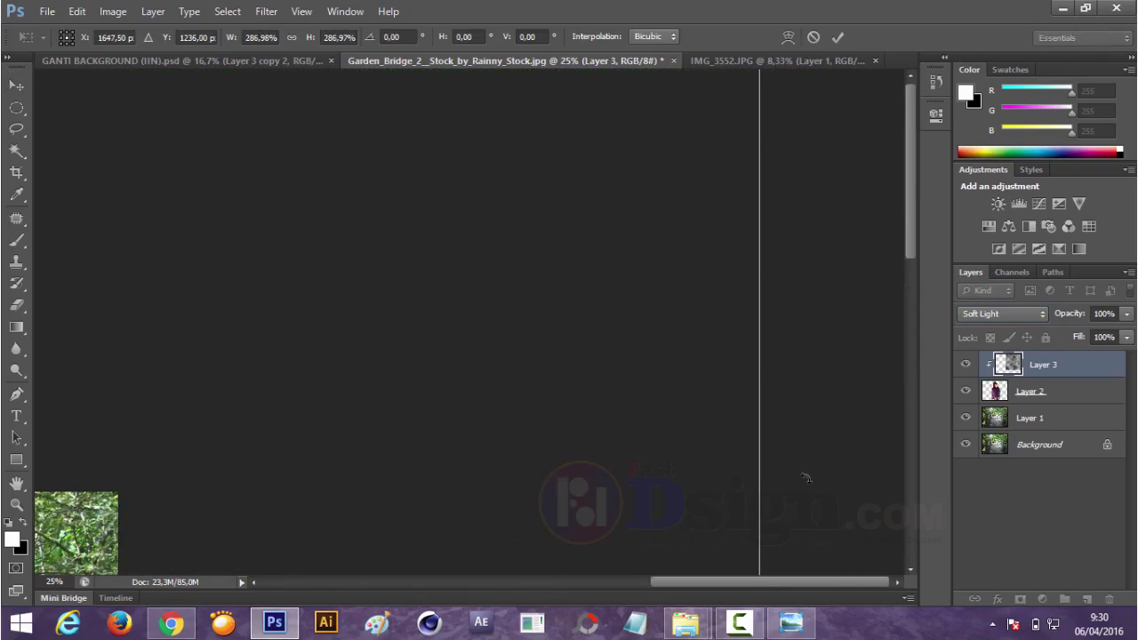
{"action": "left_click_drag", "start_coordinate": [910, 222], "coordinate": [893, 388]}
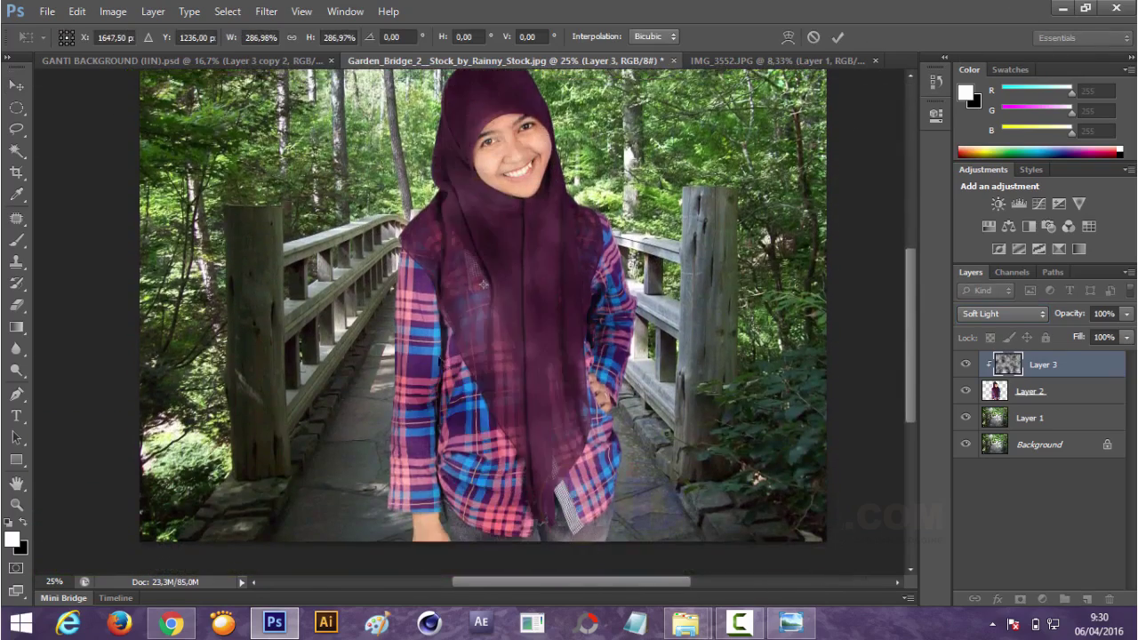
{"action": "left_click_drag", "start_coordinate": [543, 278], "coordinate": [526, 311]}
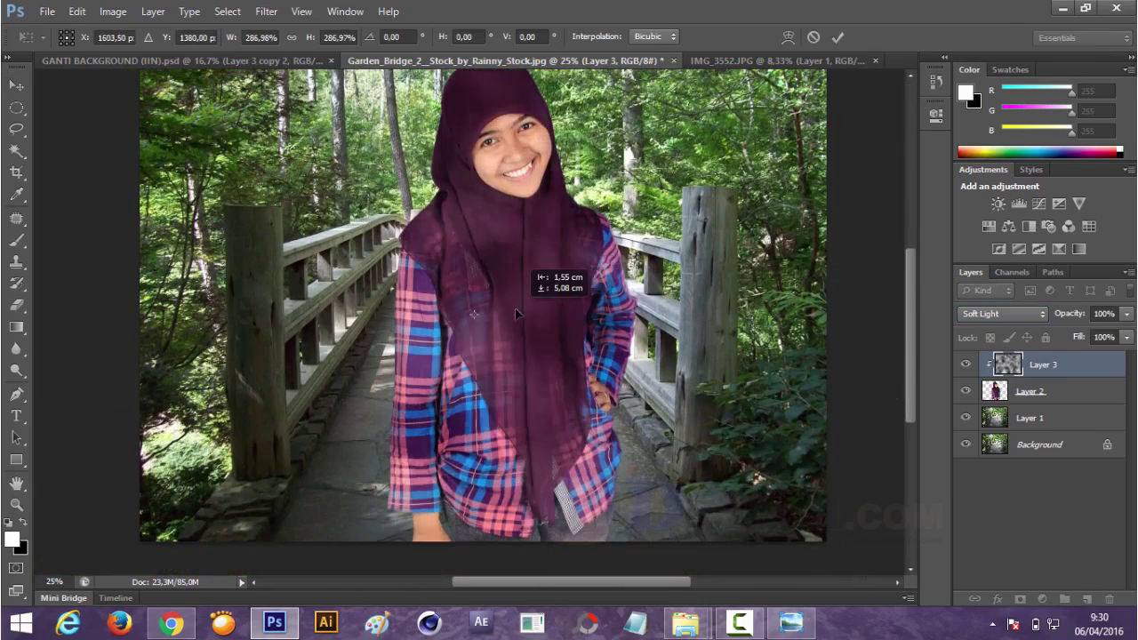
{"action": "key", "text": "Return"}
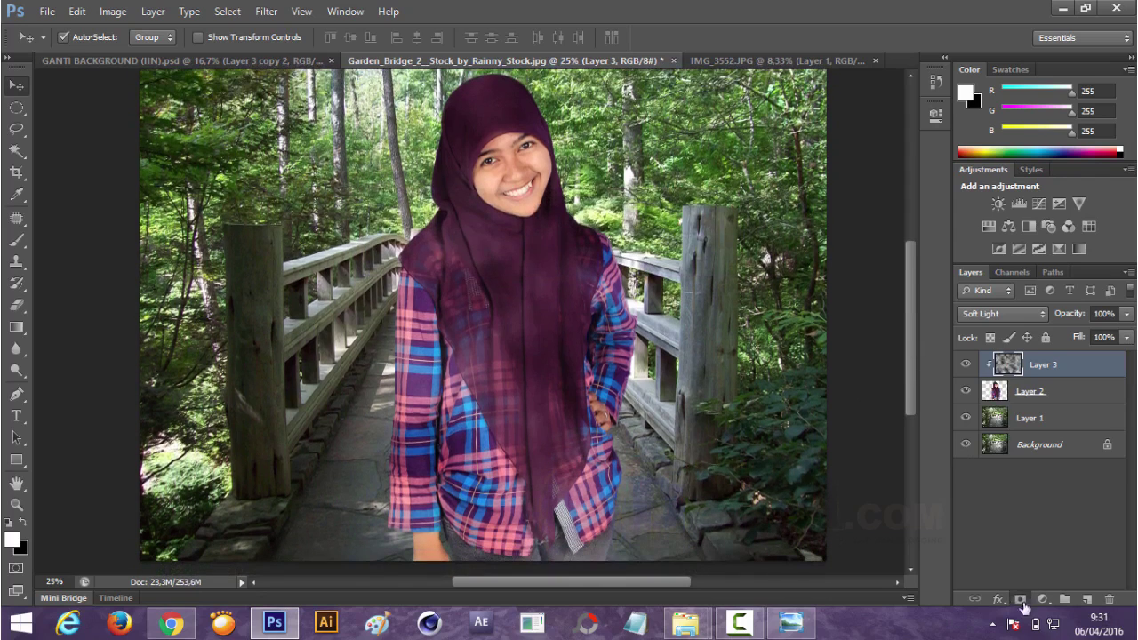
Add a layer mask to the clouds layer and try Color Dodge before reverting to Soft Light
{"action": "left_click", "coordinate": [1020, 601]}
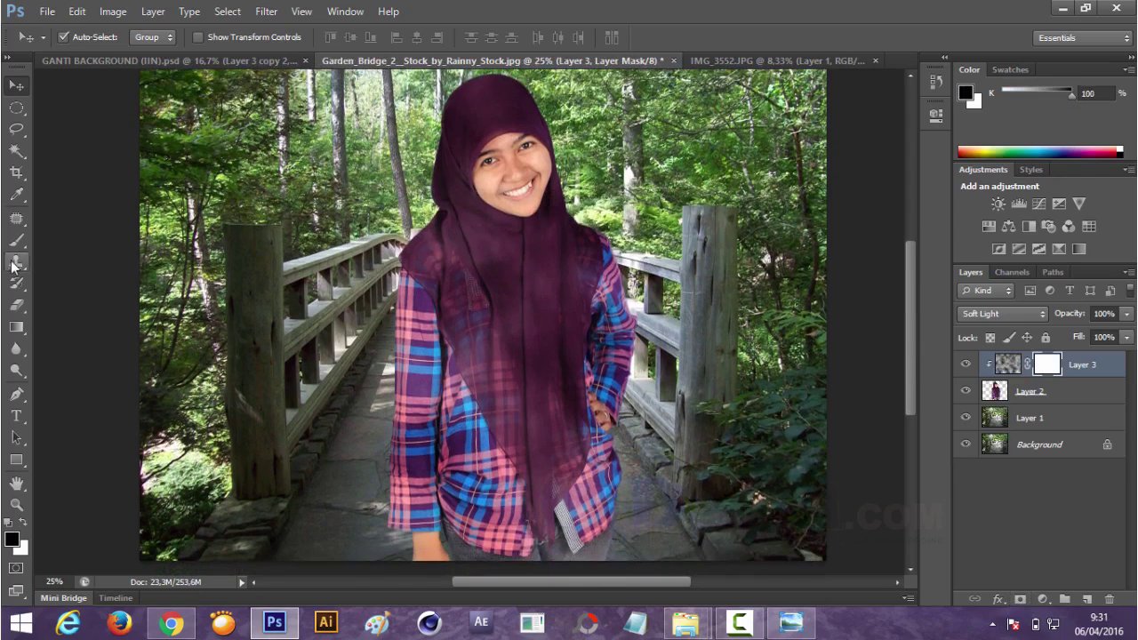
{"action": "left_click", "coordinate": [1007, 365]}
{"action": "left_click", "coordinate": [1003, 314]}
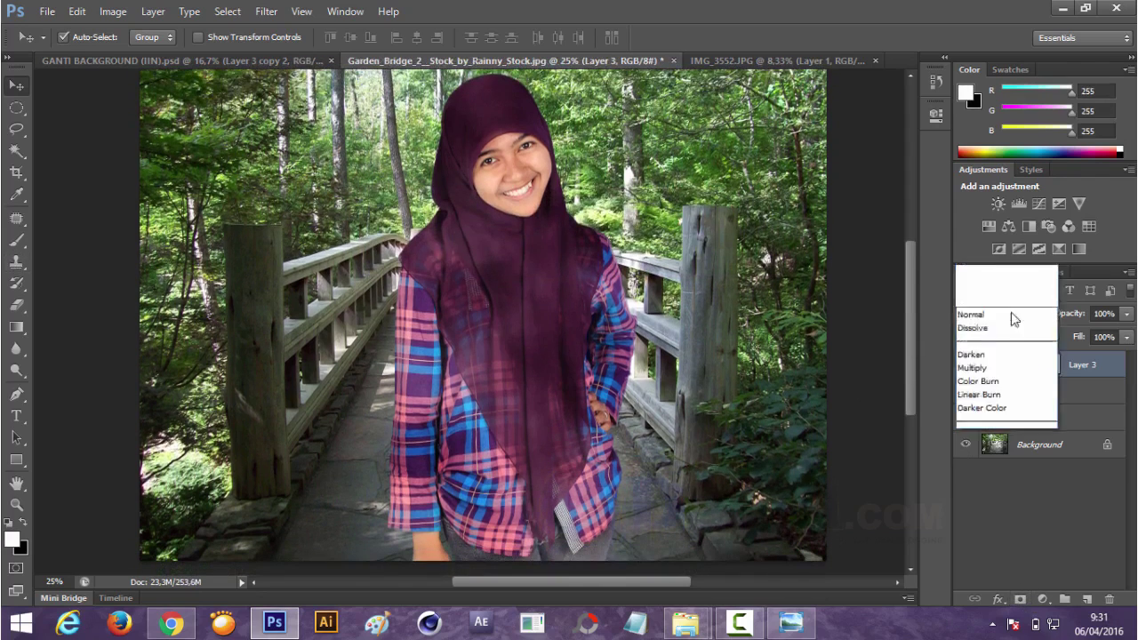
{"action": "left_click", "coordinate": [995, 153]}
{"action": "key", "text": "ctrl+z"}
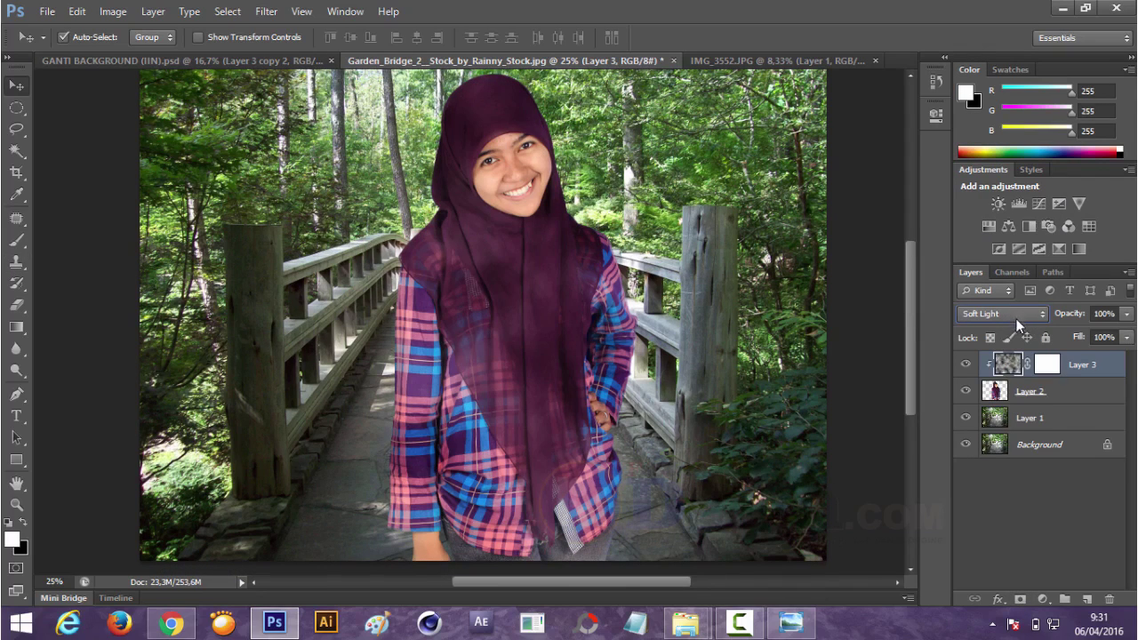
Paint with a 33%-opacity black brush over the hijab top, lower-right bushes and lower shirt
{"action": "left_click", "coordinate": [17, 240]}
{"action": "key", "text": "x"}
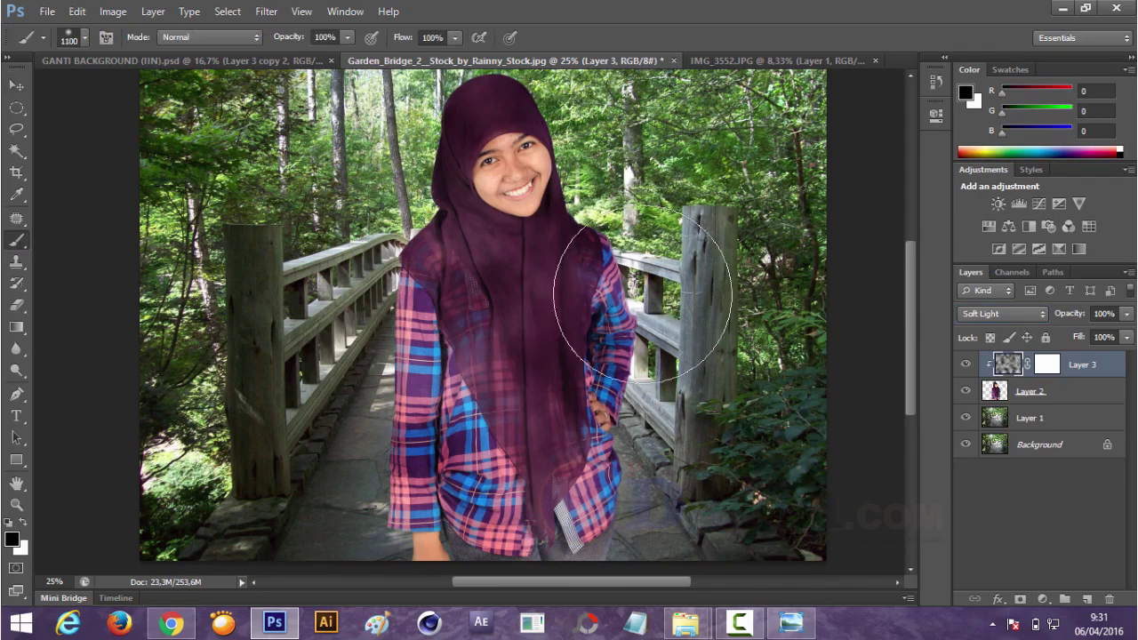
{"action": "left_click_drag", "start_coordinate": [508, 134], "coordinate": [524, 178]}
{"action": "left_click_drag", "start_coordinate": [693, 502], "coordinate": [755, 445]}
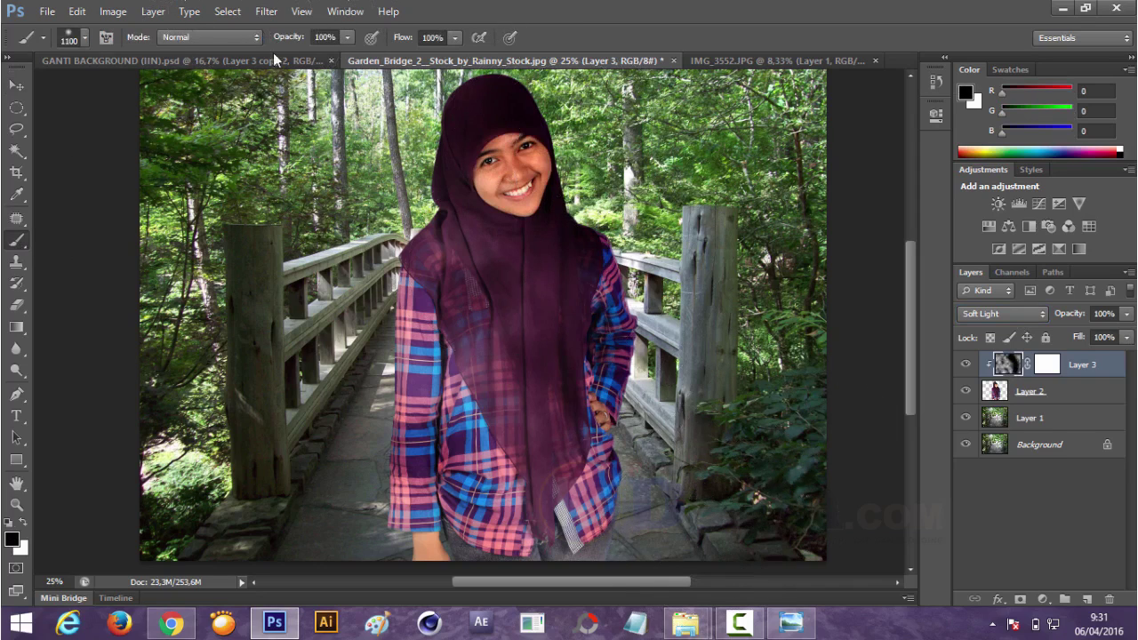
{"action": "type", "text": "33"}
{"action": "key", "text": "Return"}
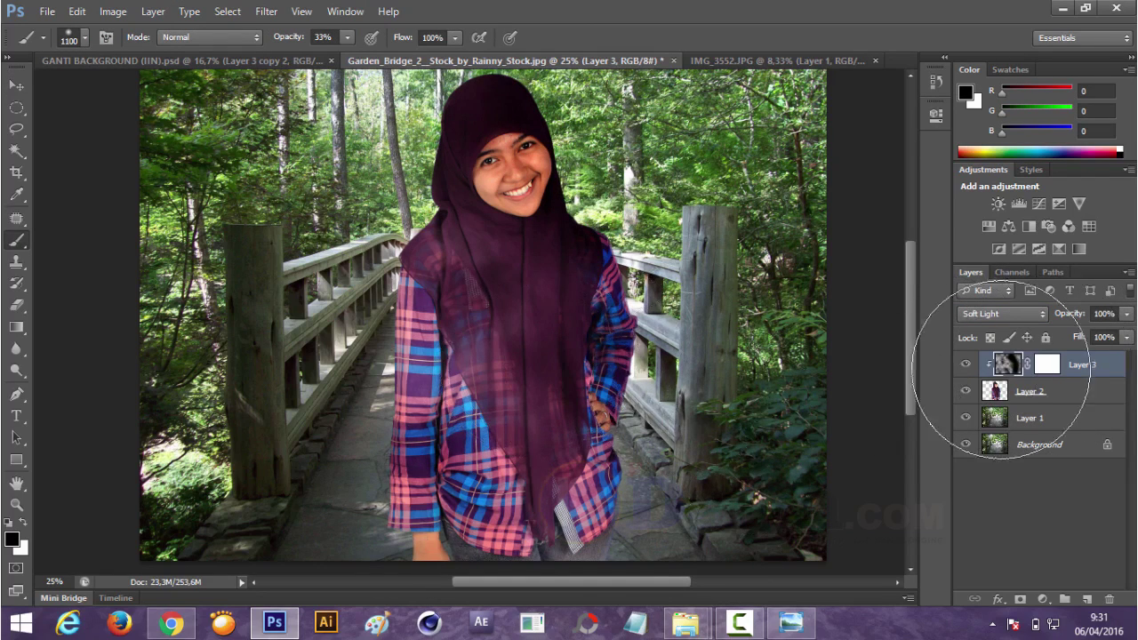
{"action": "left_click", "coordinate": [1047, 364]}
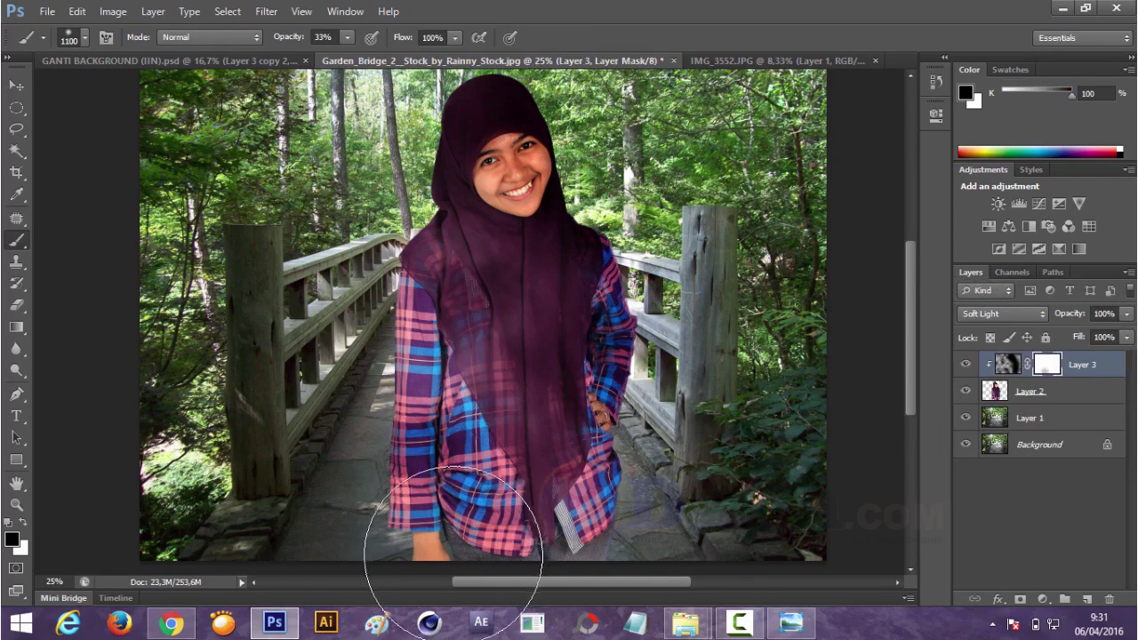
{"action": "left_click_drag", "start_coordinate": [406, 545], "coordinate": [464, 551]}
{"action": "scroll", "coordinate": [906, 321], "scroll_direction": "up", "scroll_amount": 3}
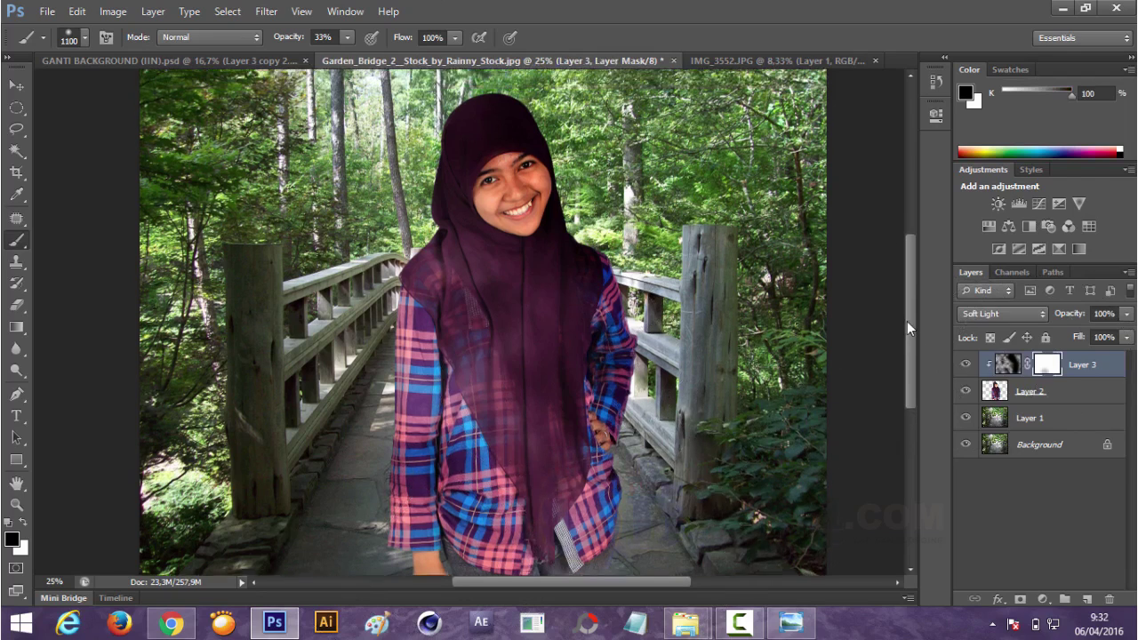
{"action": "left_click_drag", "start_coordinate": [907, 315], "coordinate": [909, 319]}
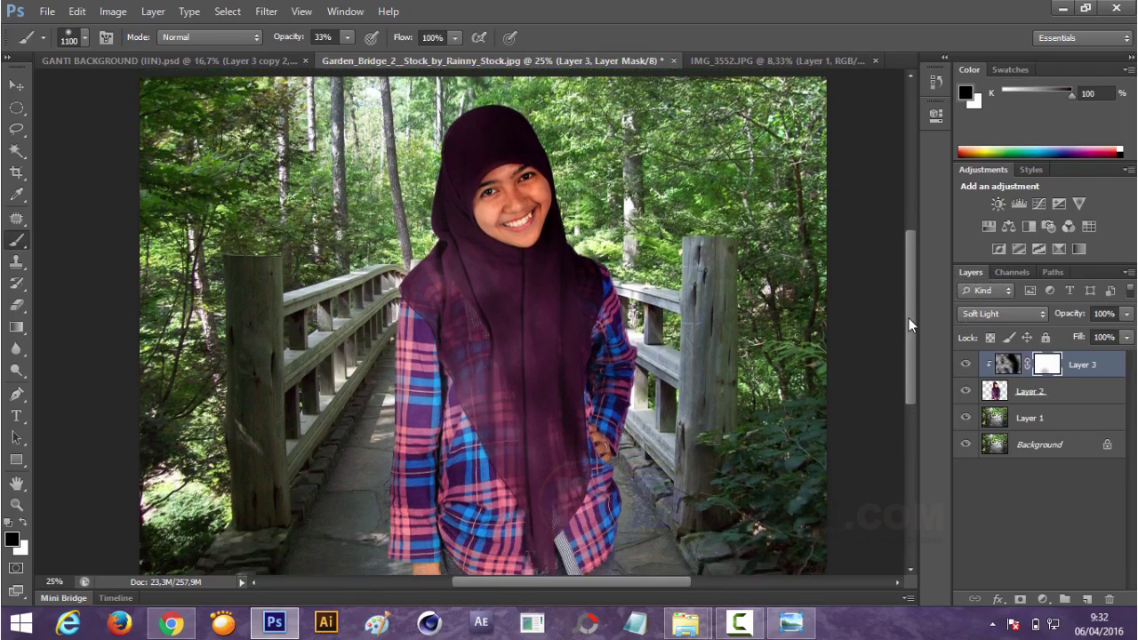
{"action": "left_click", "coordinate": [1009, 365]}
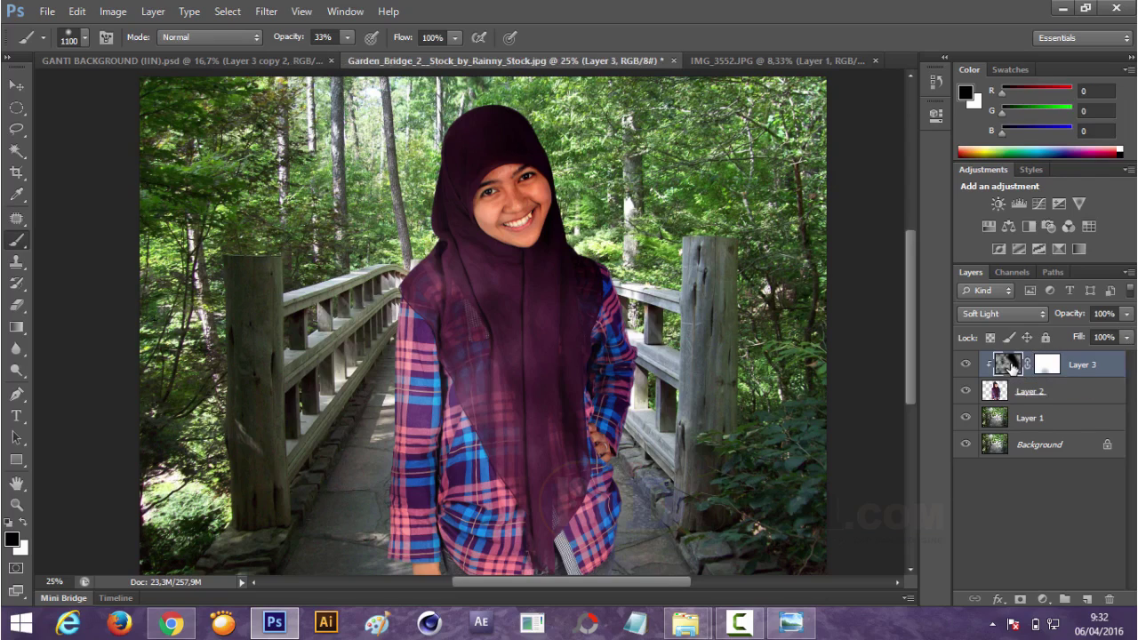
Delete the clouds layer, Layer 3
{"action": "key", "text": "v"}
{"action": "key", "text": "Delete"}
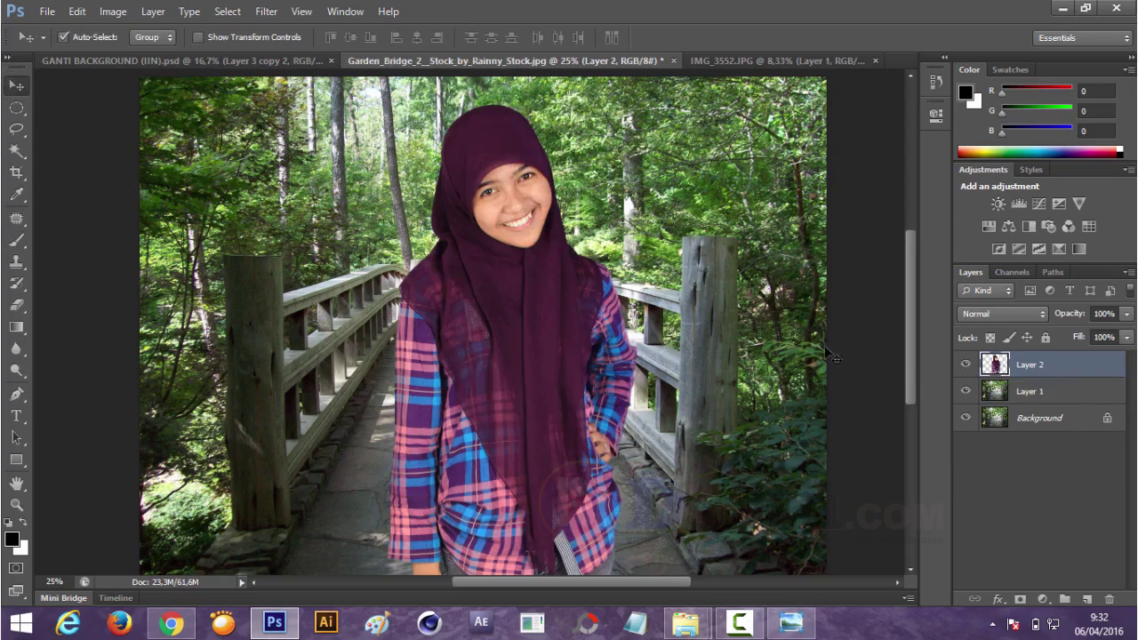
{"action": "scroll", "coordinate": [904, 336], "scroll_direction": "down", "scroll_amount": 1}
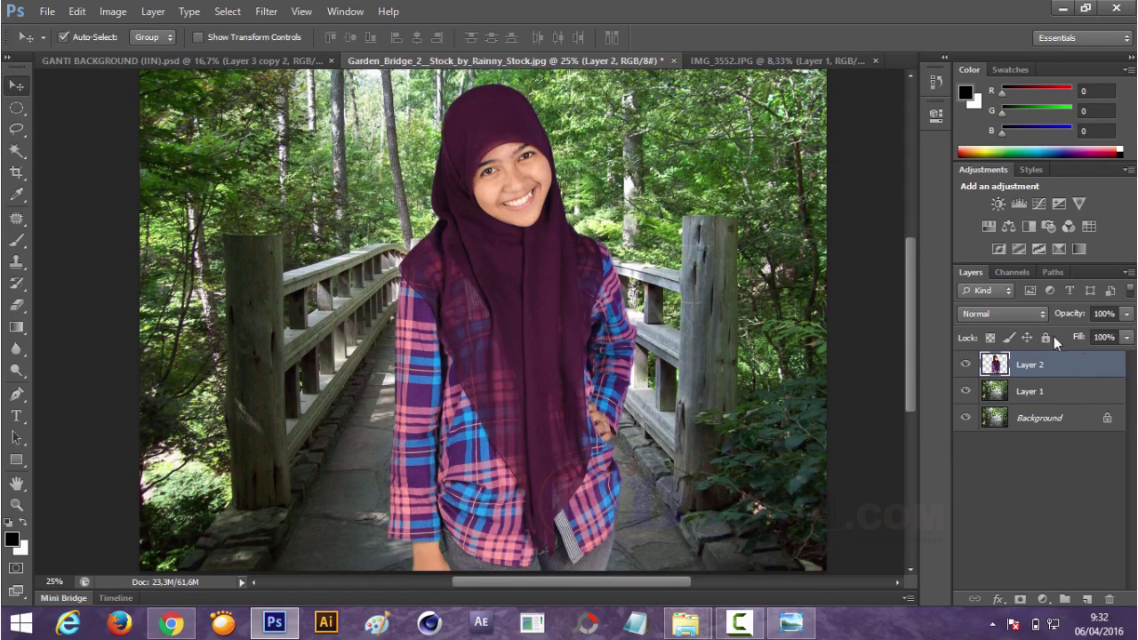
Enable an Inner Shadow on Layer 2 with angle 120 and drag it into position
{"action": "double_click", "coordinate": [1092, 370]}
{"action": "left_click_drag", "start_coordinate": [729, 11], "coordinate": [865, 68]}
{"action": "left_click", "coordinate": [628, 212]}
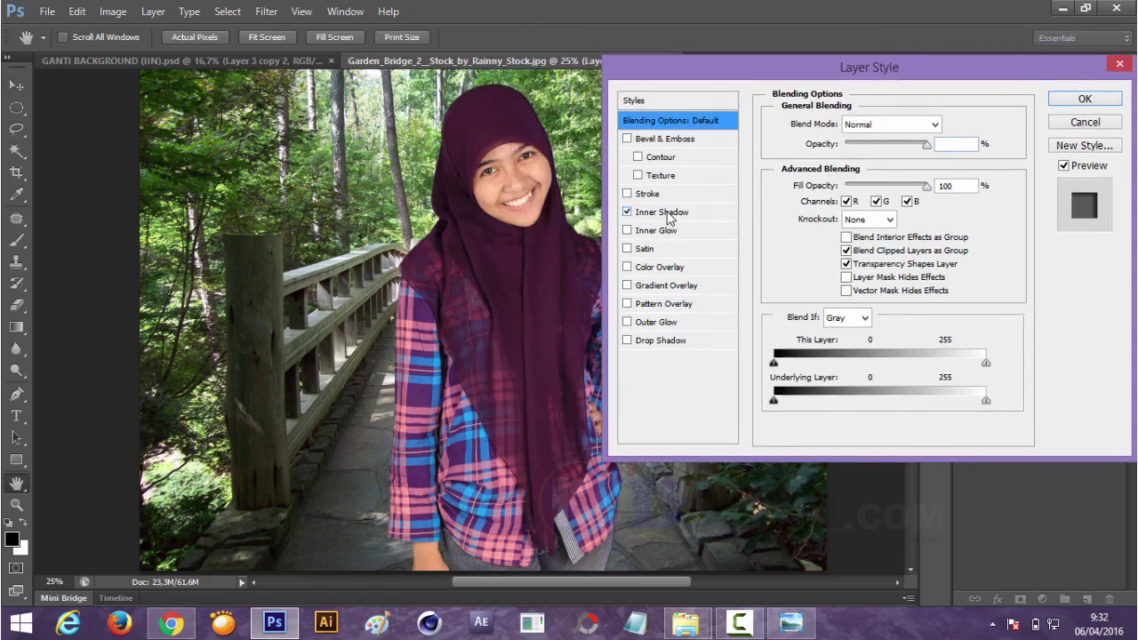
{"action": "left_click", "coordinate": [662, 211]}
{"action": "type", "text": "120"}
{"action": "key", "text": "Tab"}
{"action": "left_click_drag", "start_coordinate": [489, 160], "coordinate": [500, 176]}
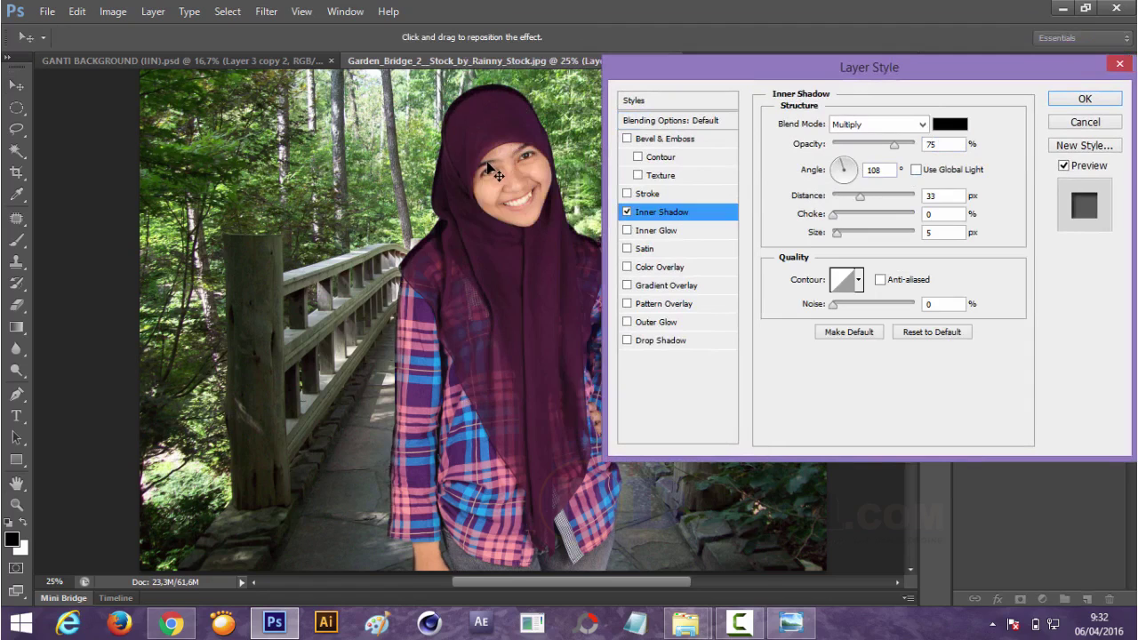
Give the inner shadow a pale yellow colour, Color Dodge blending and 65 px size
{"action": "left_click", "coordinate": [948, 129]}
{"action": "left_click", "coordinate": [507, 151]}
{"action": "left_click", "coordinate": [722, 330]}
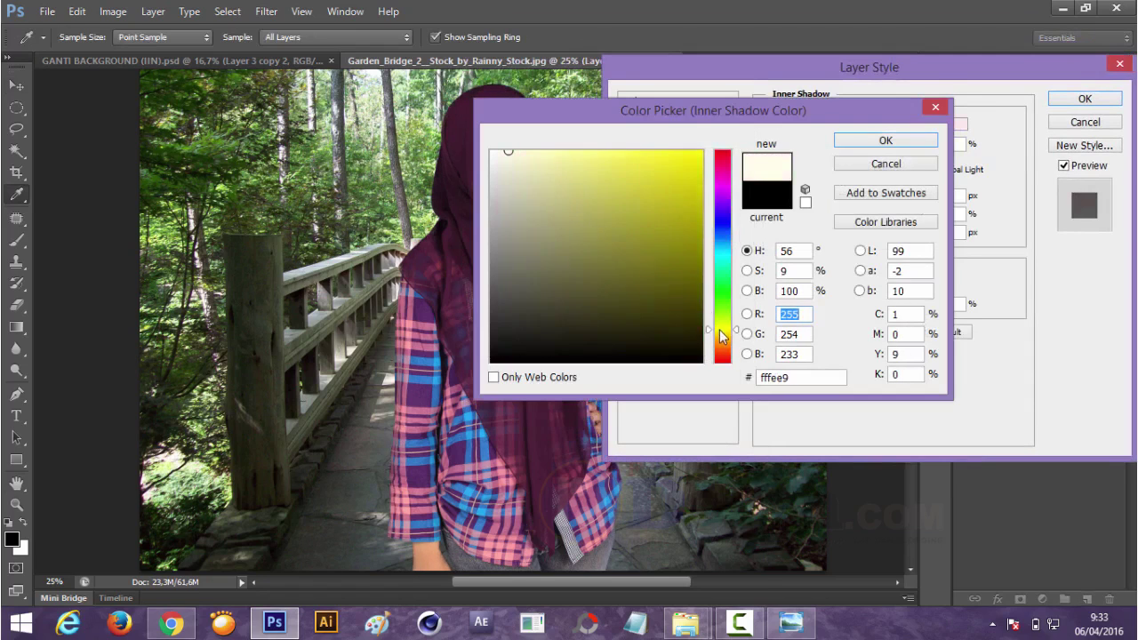
{"action": "left_click", "coordinate": [883, 140]}
{"action": "left_click", "coordinate": [876, 124]}
{"action": "left_click", "coordinate": [866, 291]}
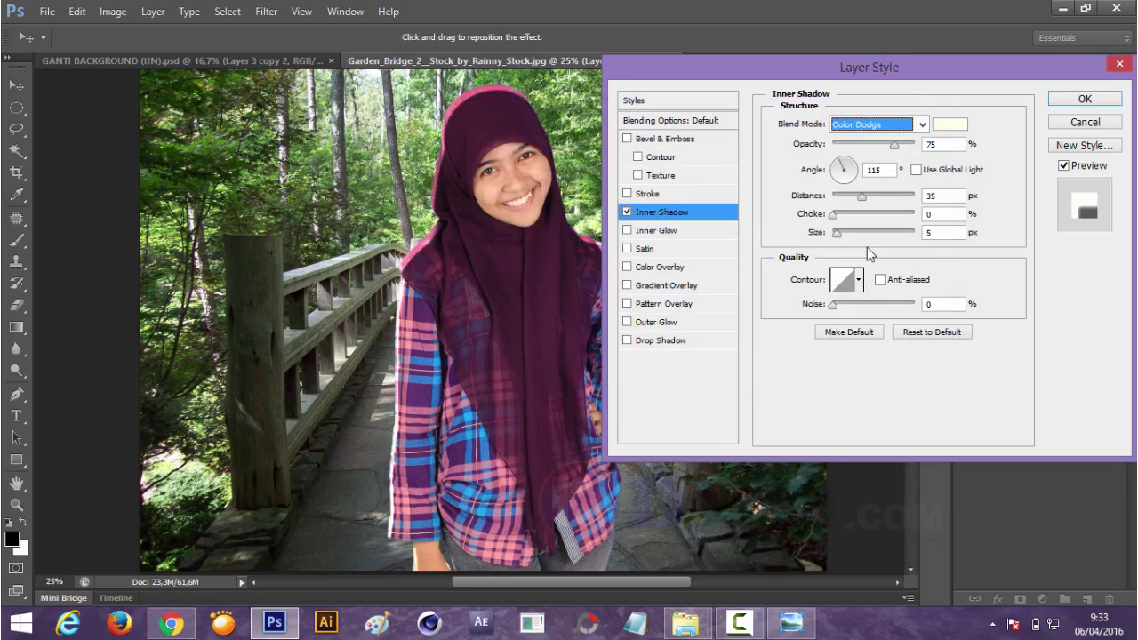
{"action": "left_click_drag", "start_coordinate": [837, 233], "coordinate": [858, 233]}
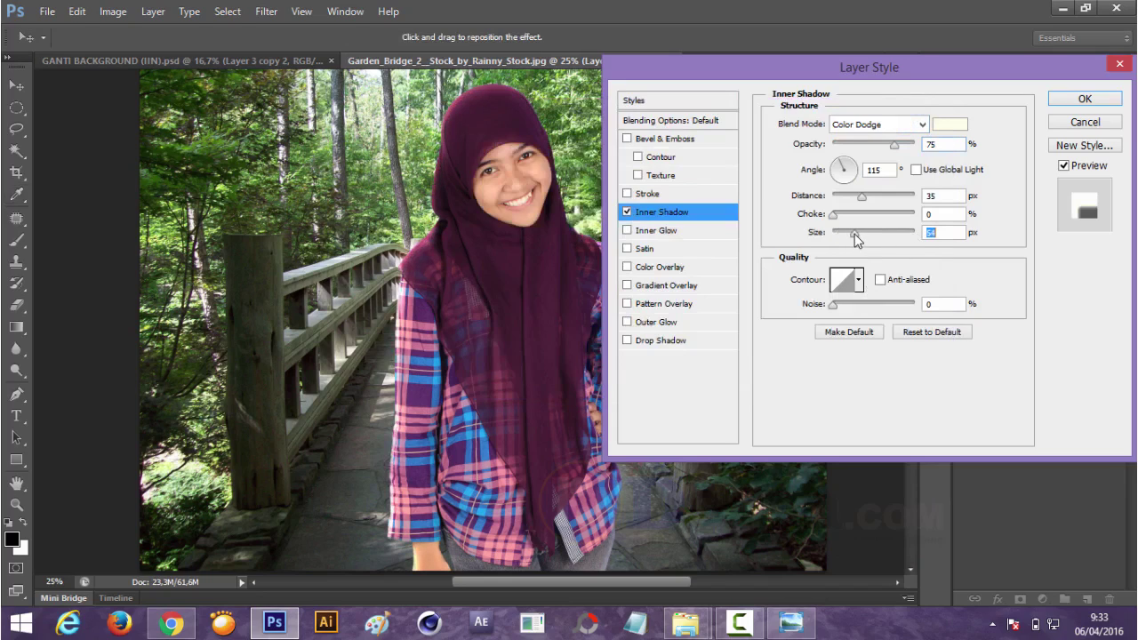
Refine the shadow to angle 57°, distance 47 px, size 133 px, about 75% opacity, yellower colour
{"action": "left_click_drag", "start_coordinate": [487, 265], "coordinate": [493, 267]}
{"action": "left_click_drag", "start_coordinate": [707, 67], "coordinate": [821, 72]}
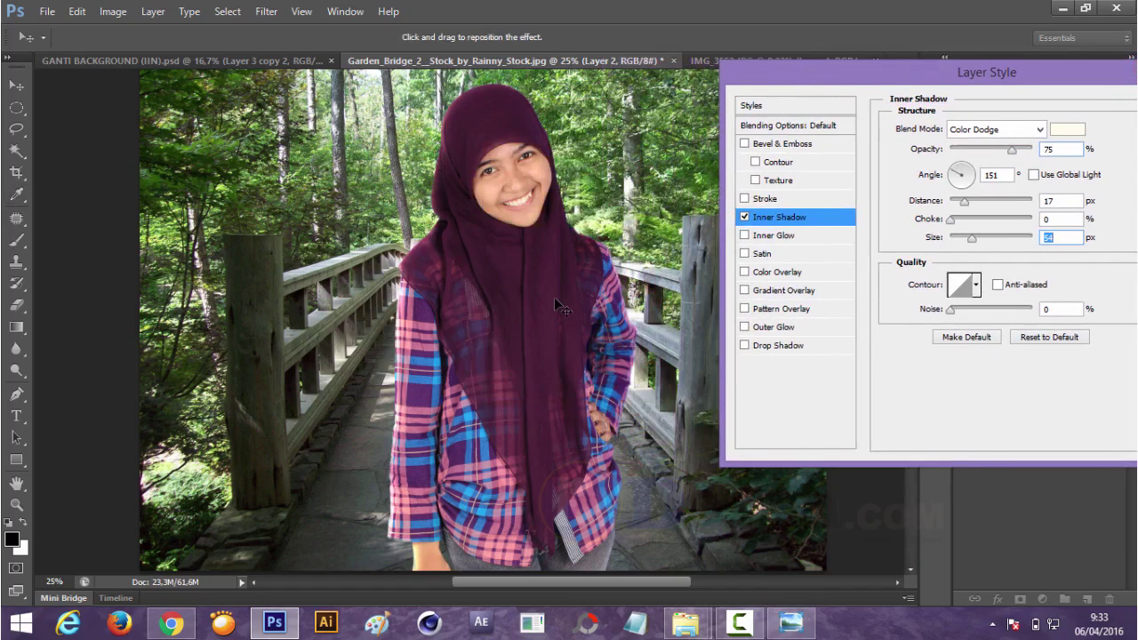
{"action": "left_click_drag", "start_coordinate": [554, 297], "coordinate": [546, 302]}
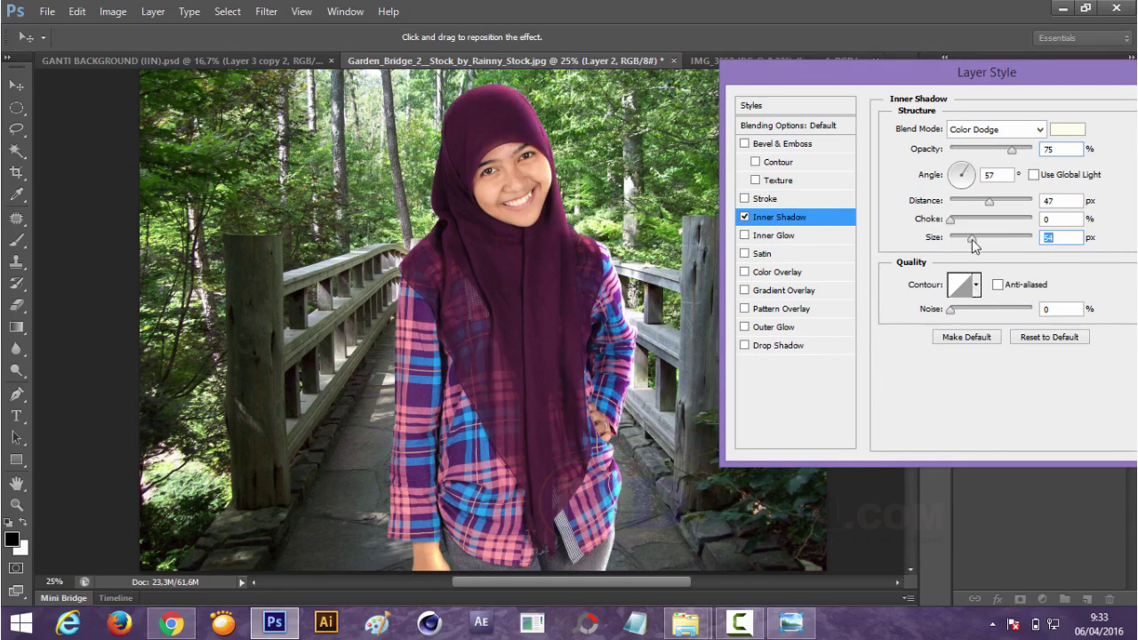
{"action": "left_click_drag", "start_coordinate": [971, 238], "coordinate": [997, 240]}
{"action": "mouse_move", "coordinate": [925, 72]}
{"action": "left_mouse_down"}
{"action": "mouse_move", "coordinate": [1109, 75]}
{"action": "mouse_move", "coordinate": [779, 80]}
{"action": "left_mouse_up"}
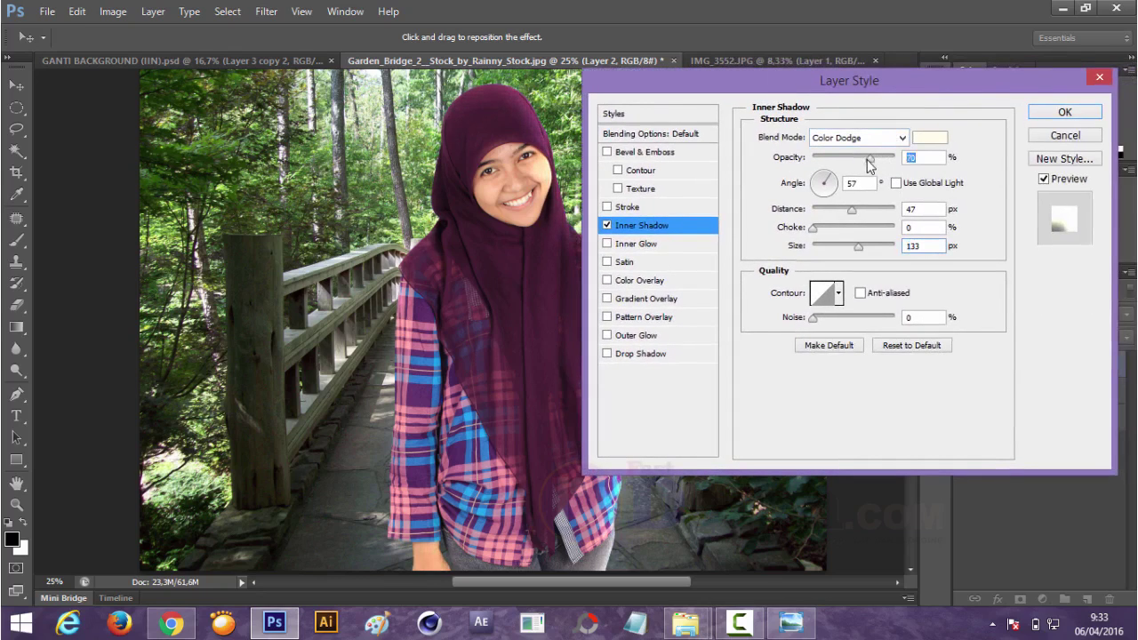
{"action": "left_click_drag", "start_coordinate": [868, 161], "coordinate": [876, 162]}
{"action": "left_click", "coordinate": [928, 137]}
{"action": "left_click", "coordinate": [534, 158]}
{"action": "left_click", "coordinate": [889, 68]}
{"action": "mouse_move", "coordinate": [788, 92]}
{"action": "left_mouse_down"}
{"action": "mouse_move", "coordinate": [1104, 111]}
{"action": "mouse_move", "coordinate": [779, 94]}
{"action": "mouse_move", "coordinate": [751, 113]}
{"action": "left_mouse_up"}
Add a Multiply Gradient Overlay to the woman at about 85% opacity
{"action": "left_click", "coordinate": [602, 304]}
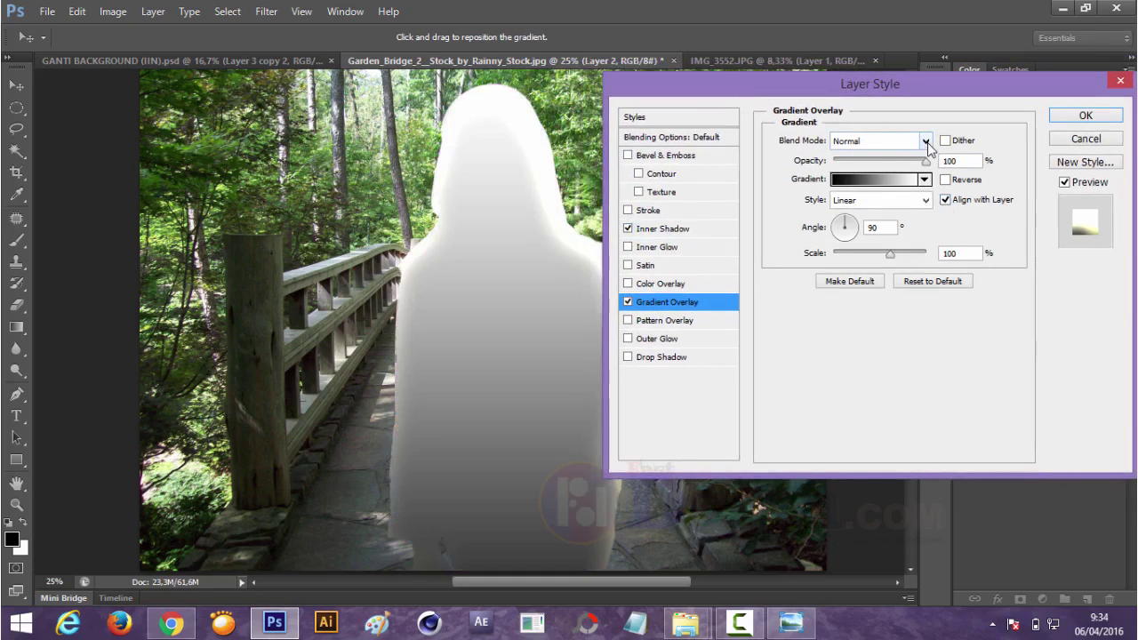
{"action": "left_click", "coordinate": [925, 140]}
{"action": "left_click", "coordinate": [875, 211]}
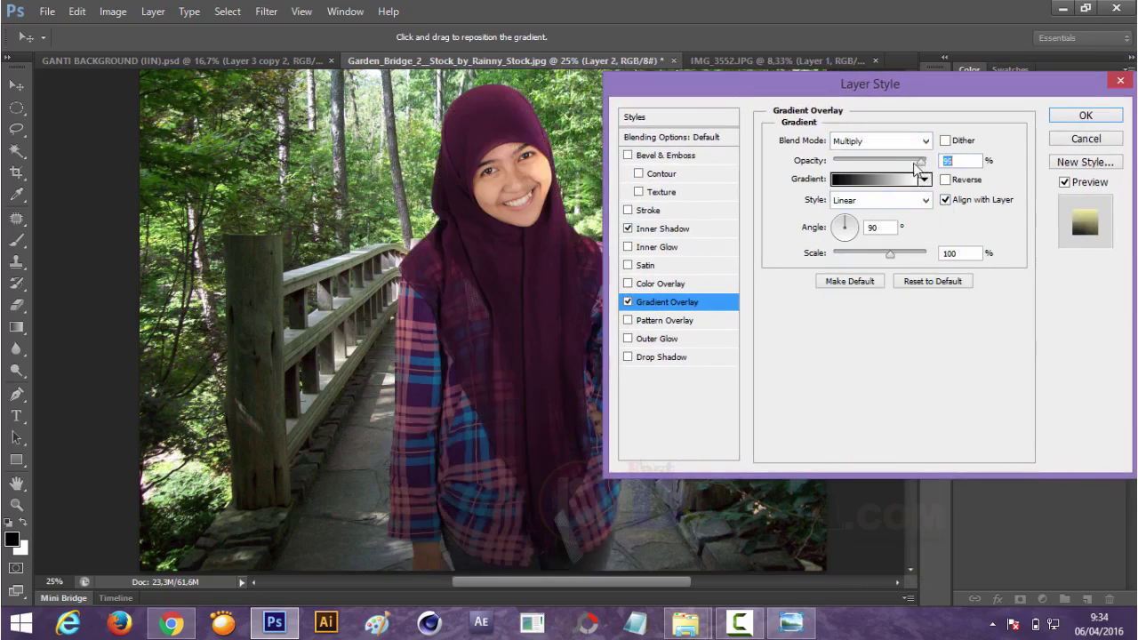
{"action": "mouse_move", "coordinate": [923, 162]}
{"action": "left_mouse_down"}
{"action": "mouse_move", "coordinate": [897, 161]}
{"action": "mouse_move", "coordinate": [903, 168]}
{"action": "left_mouse_up"}
{"action": "mouse_move", "coordinate": [865, 92]}
{"action": "left_mouse_down"}
{"action": "mouse_move", "coordinate": [1022, 93]}
{"action": "mouse_move", "coordinate": [793, 77]}
{"action": "left_mouse_up"}
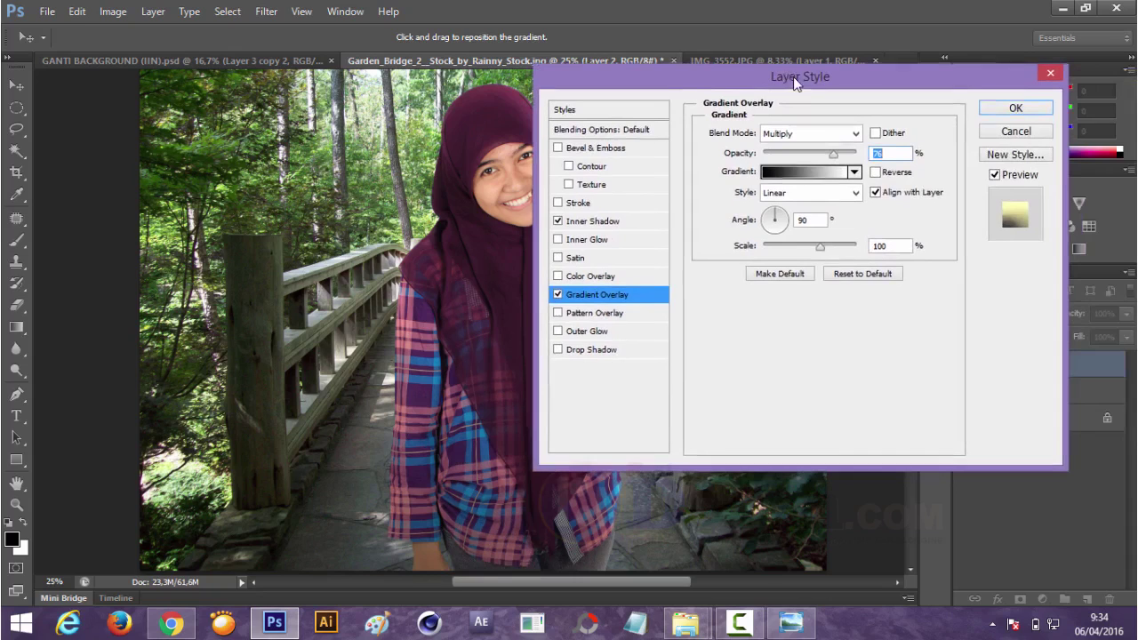
Raise the Inner Shadow opacity to 78 and apply the layer effects
{"action": "left_click", "coordinate": [594, 223]}
{"action": "left_click_drag", "start_coordinate": [573, 86], "coordinate": [724, 86]}
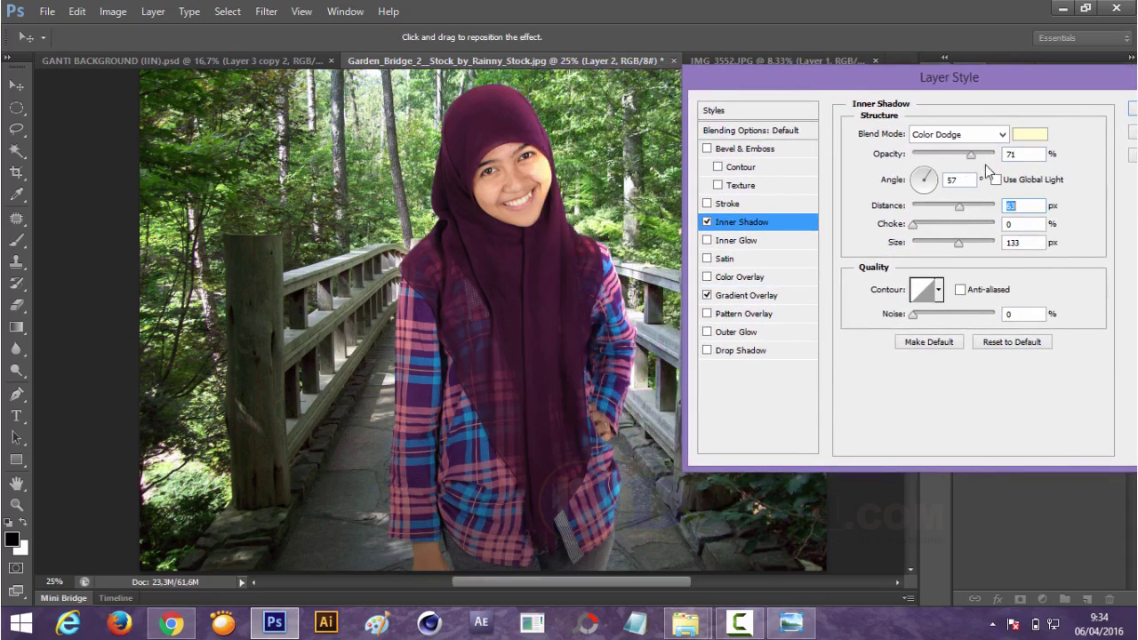
{"action": "left_click_drag", "start_coordinate": [972, 154], "coordinate": [976, 158]}
{"action": "left_click_drag", "start_coordinate": [967, 77], "coordinate": [815, 77]}
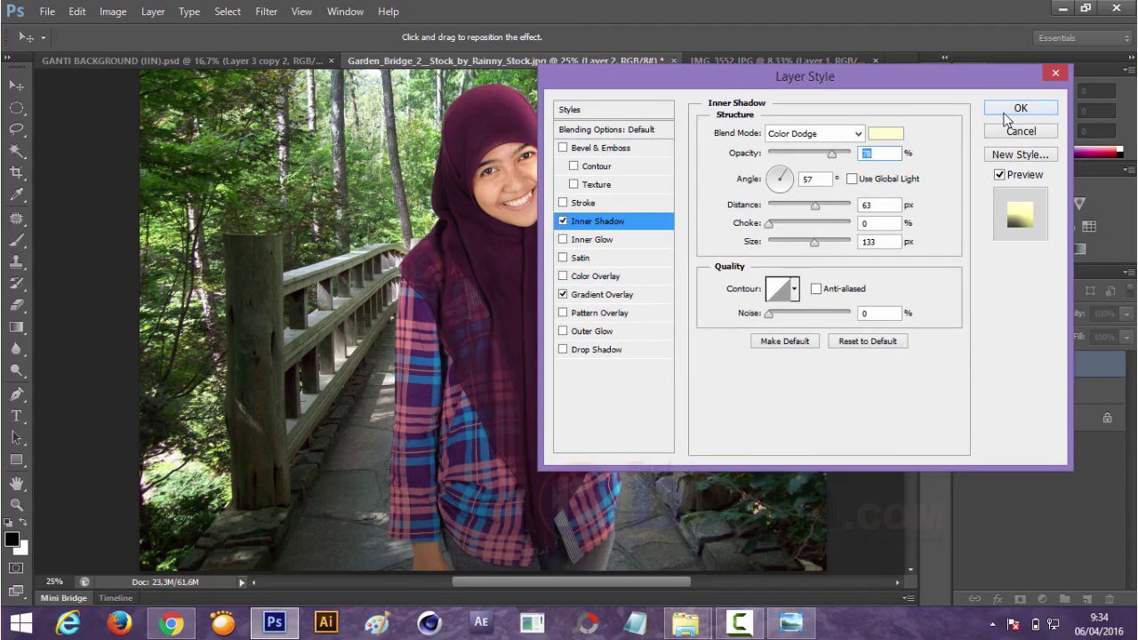
{"action": "key", "text": "Return"}
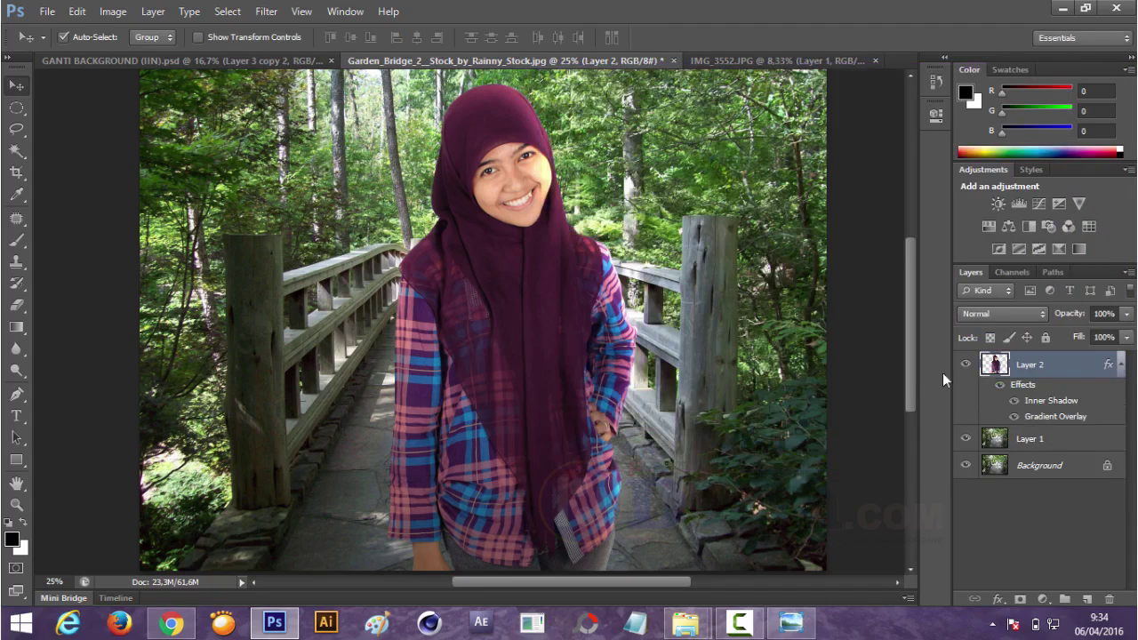
Add a Levels layer clipped to Layer 2 with black input 12, plus an empty clipped Layer 3
{"action": "left_click", "coordinate": [1041, 600]}
{"action": "left_click", "coordinate": [1016, 315]}
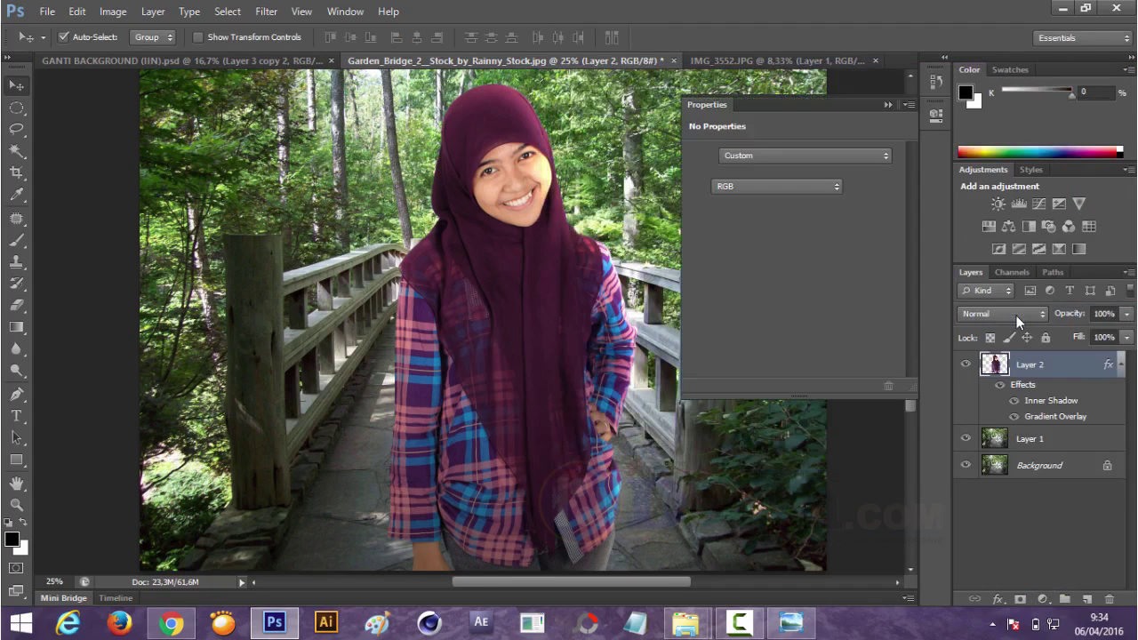
{"action": "left_click", "coordinate": [999, 392], "text": "alt"}
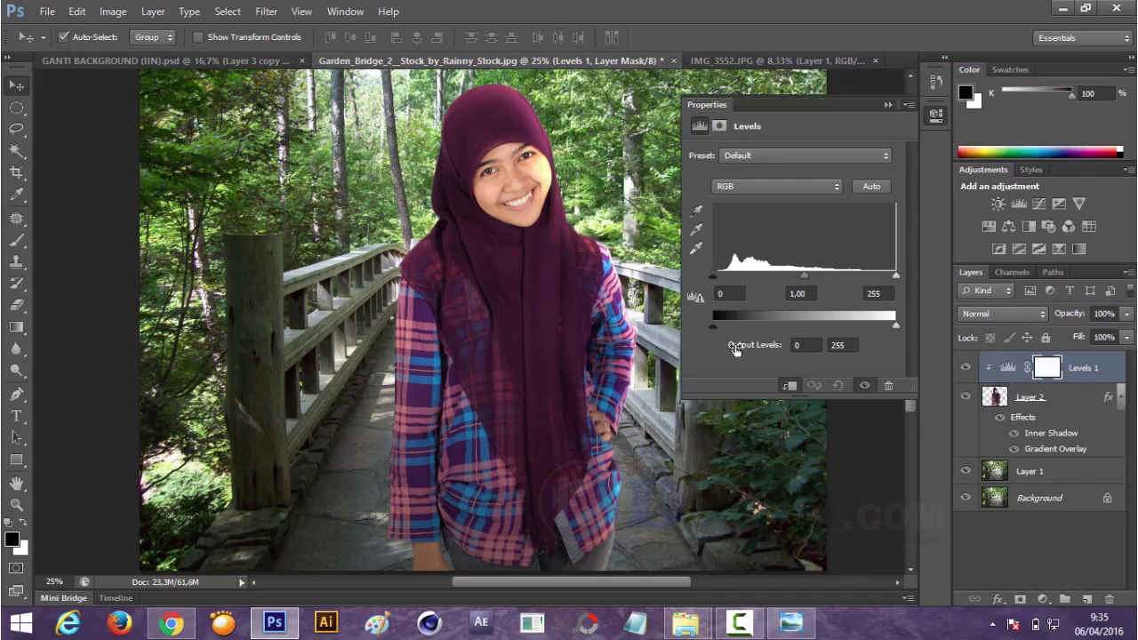
{"action": "left_click_drag", "start_coordinate": [716, 278], "coordinate": [723, 279]}
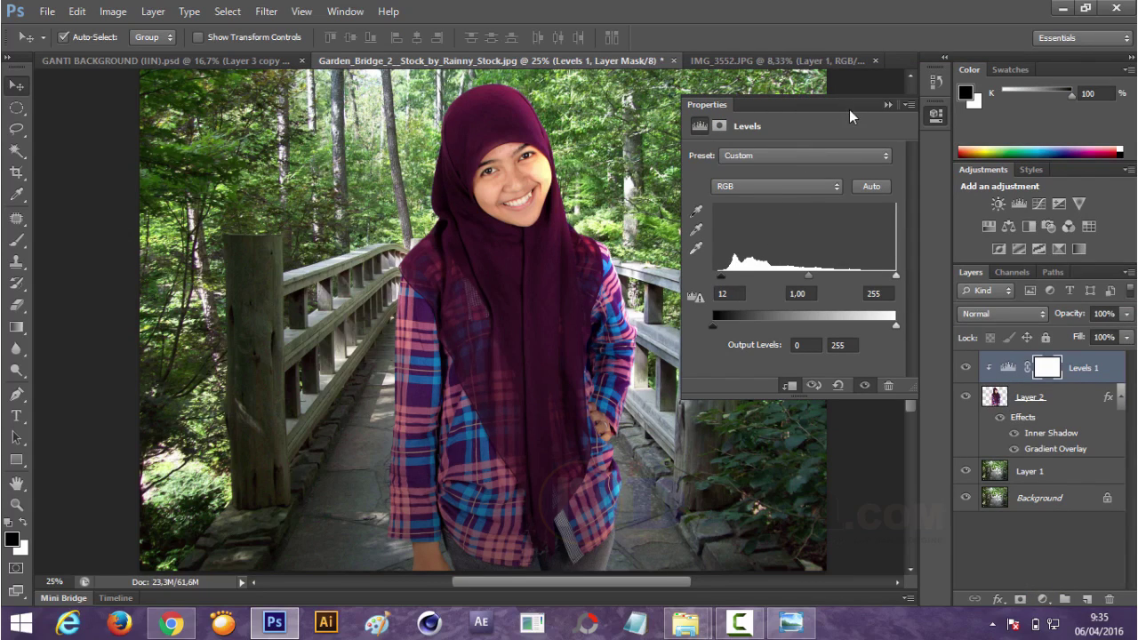
{"action": "left_click", "coordinate": [888, 105]}
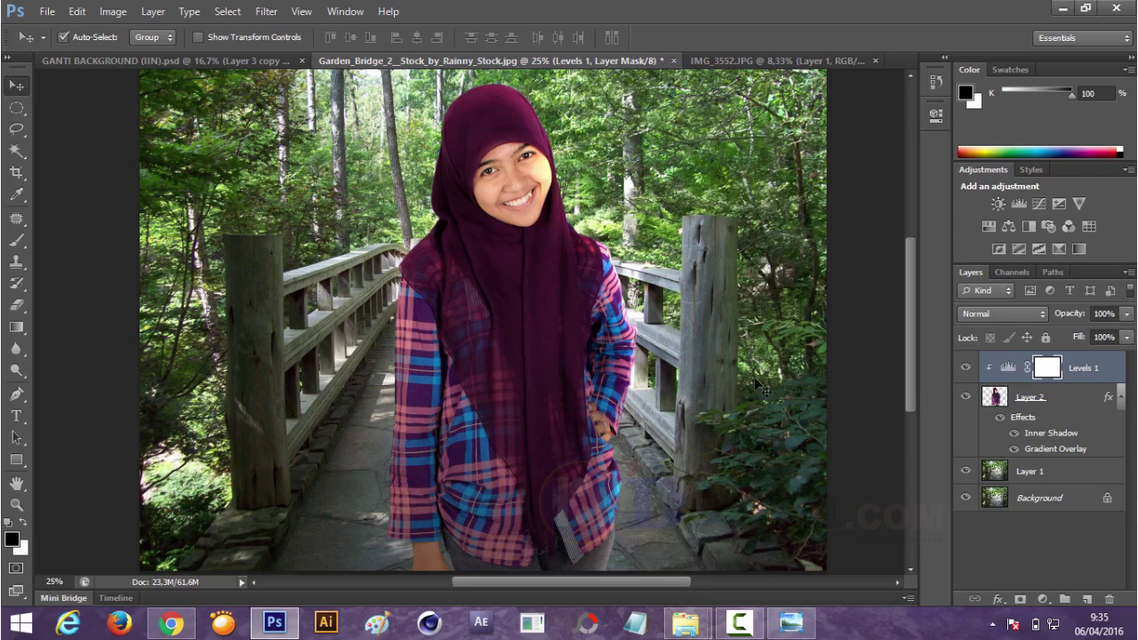
{"action": "left_click", "coordinate": [988, 396]}
{"action": "left_click", "coordinate": [1086, 600]}
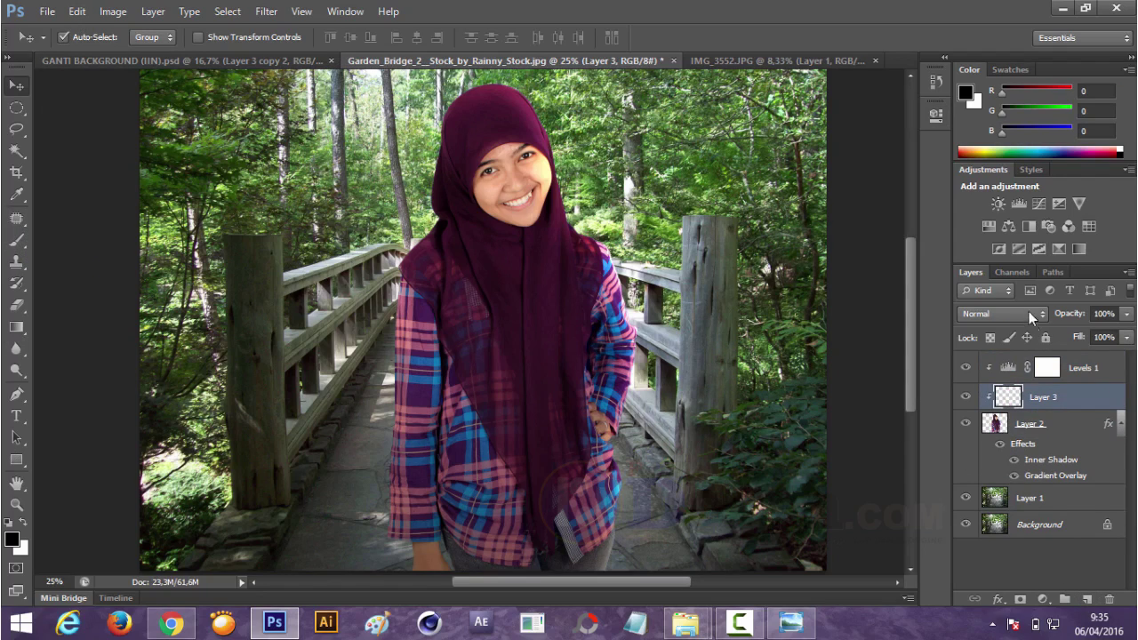
Set Layer 3 to Soft Light and fill it with 50% gray
{"action": "left_click", "coordinate": [1029, 313]}
{"action": "left_click", "coordinate": [993, 221]}
{"action": "left_click", "coordinate": [80, 13]}
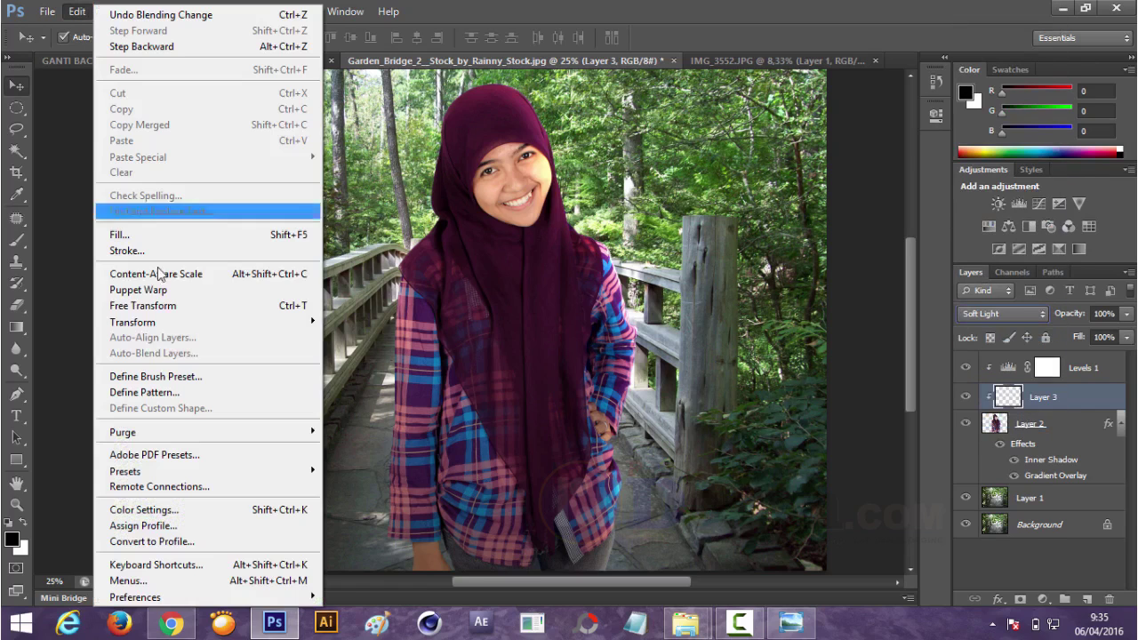
{"action": "left_click", "coordinate": [151, 233]}
{"action": "left_click", "coordinate": [667, 172]}
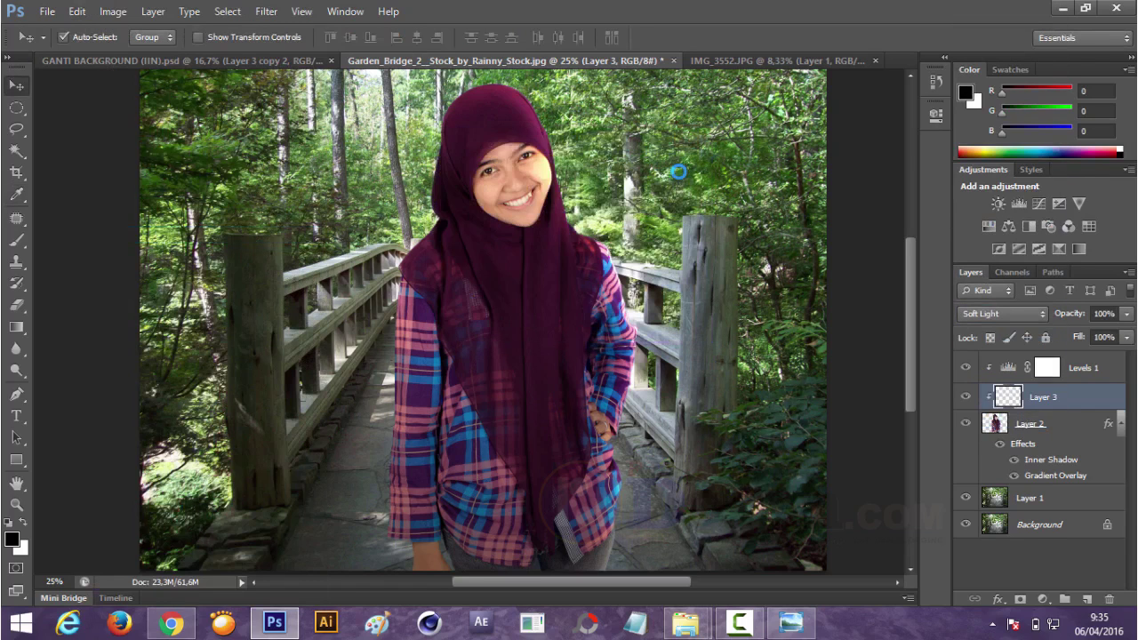
Burn the lower shirt darker at 42% exposure and add an empty clipped Layer 4
{"action": "left_click", "coordinate": [16, 370]}
{"action": "left_click", "coordinate": [80, 384]}
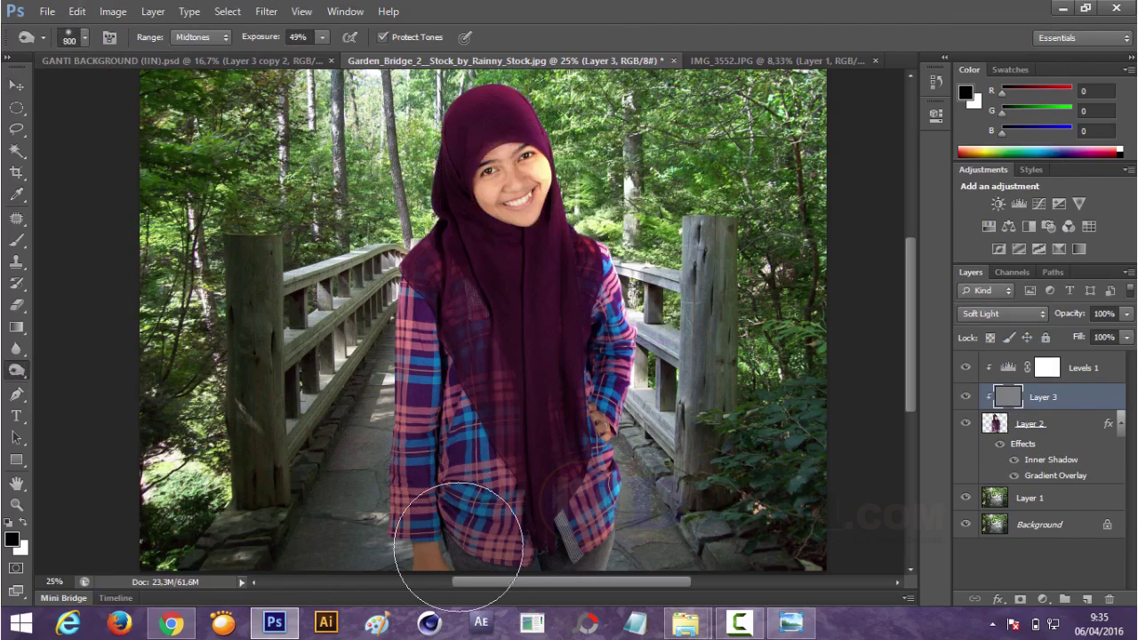
{"action": "left_click_drag", "start_coordinate": [520, 495], "coordinate": [610, 533]}
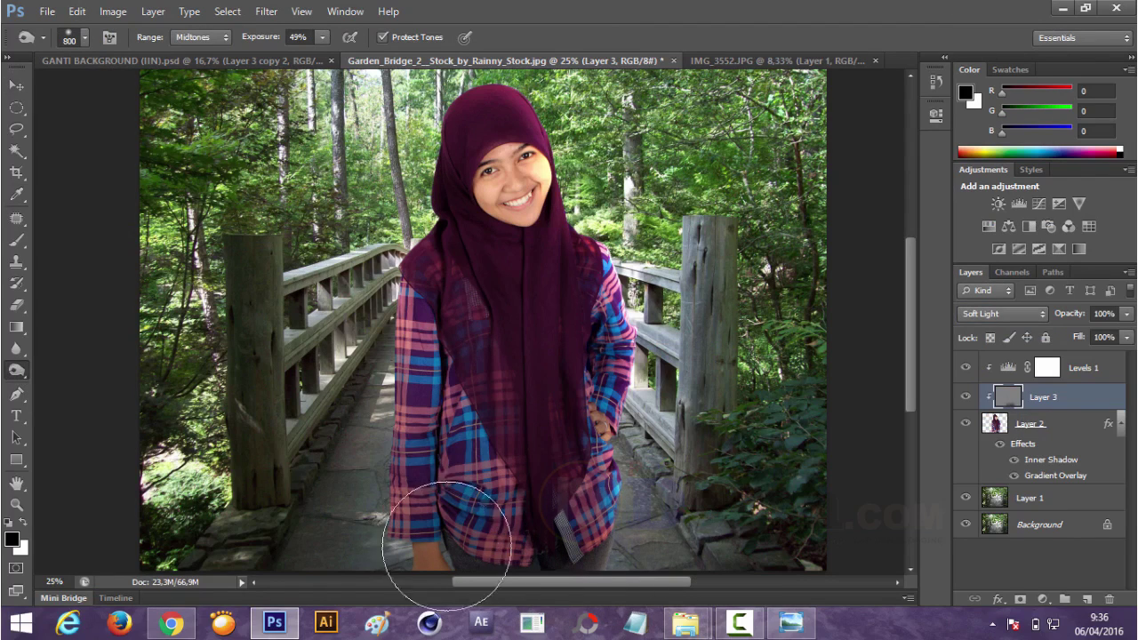
{"action": "left_click_drag", "start_coordinate": [261, 42], "coordinate": [254, 43]}
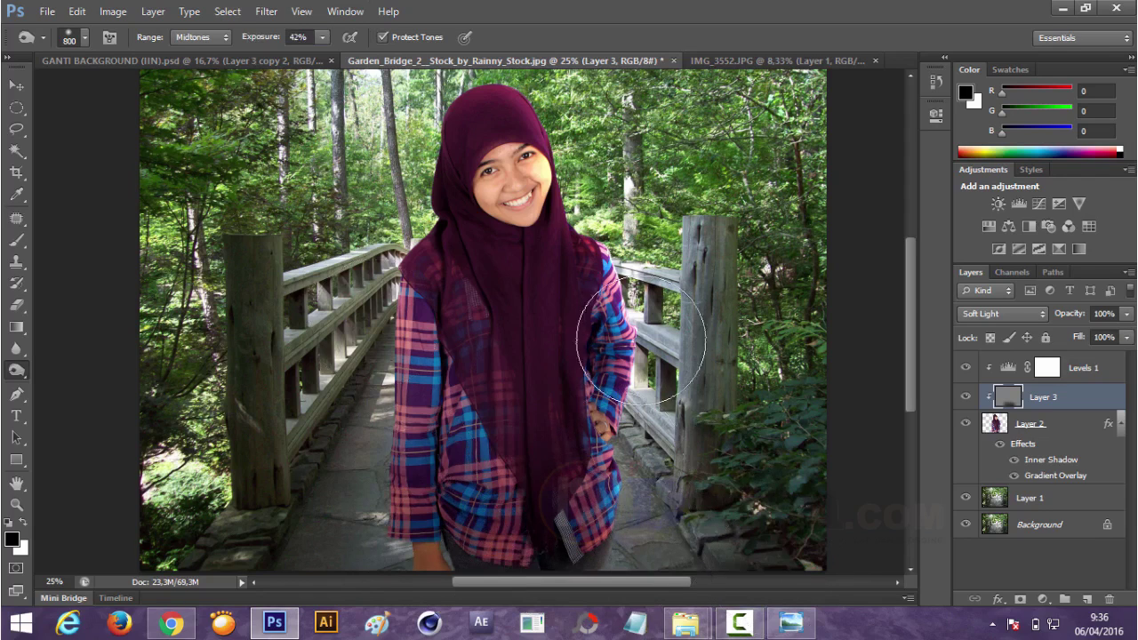
{"action": "left_click", "coordinate": [1086, 599]}
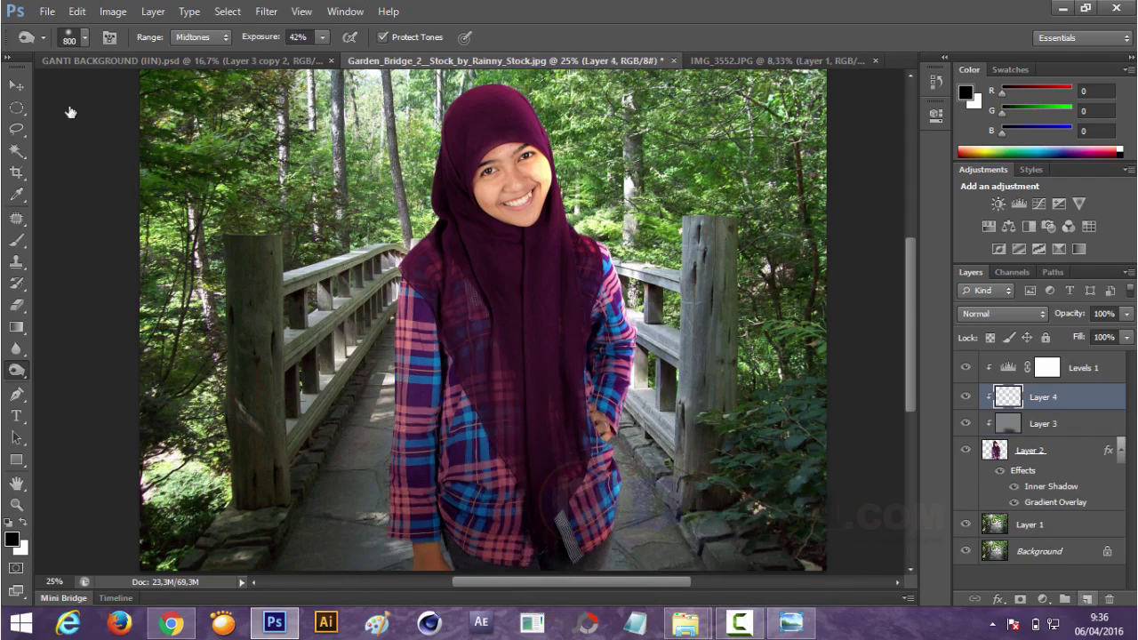
Set Layer 4 to Soft Light and fill it with 50% gray
{"action": "left_click", "coordinate": [79, 12]}
{"action": "left_click", "coordinate": [1003, 313]}
{"action": "left_click", "coordinate": [977, 227]}
{"action": "left_click", "coordinate": [78, 12]}
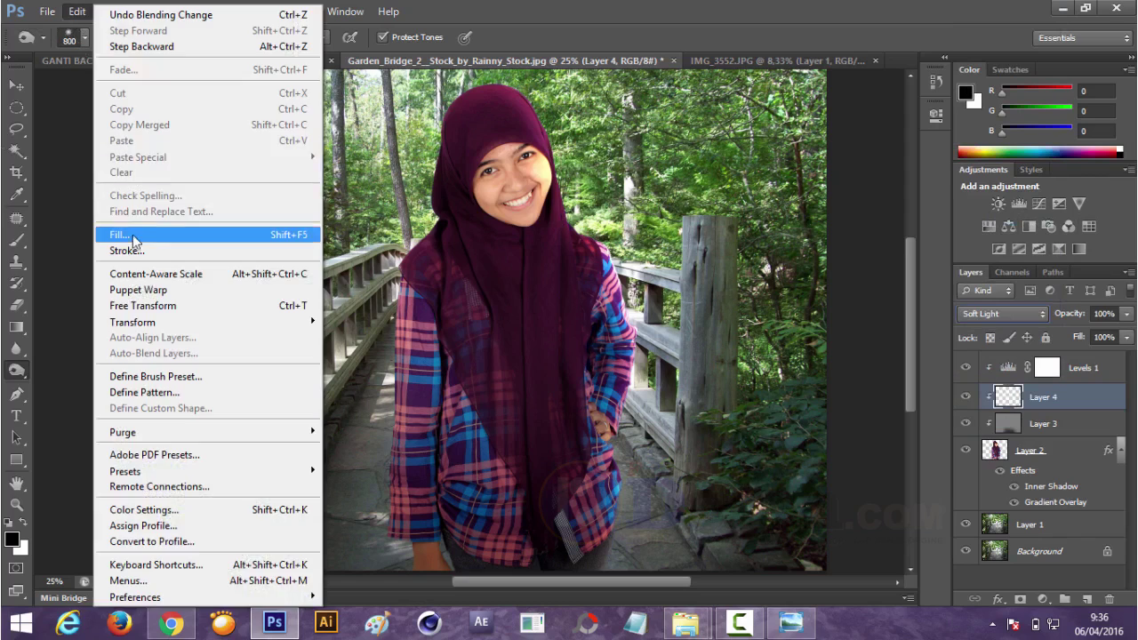
{"action": "left_click", "coordinate": [134, 234]}
Dodge the hijab's edges and right-side foliage with a 250 brush at 35% exposure
{"action": "left_click", "coordinate": [665, 173]}
{"action": "right_click", "coordinate": [16, 370]}
{"action": "left_click", "coordinate": [71, 371]}
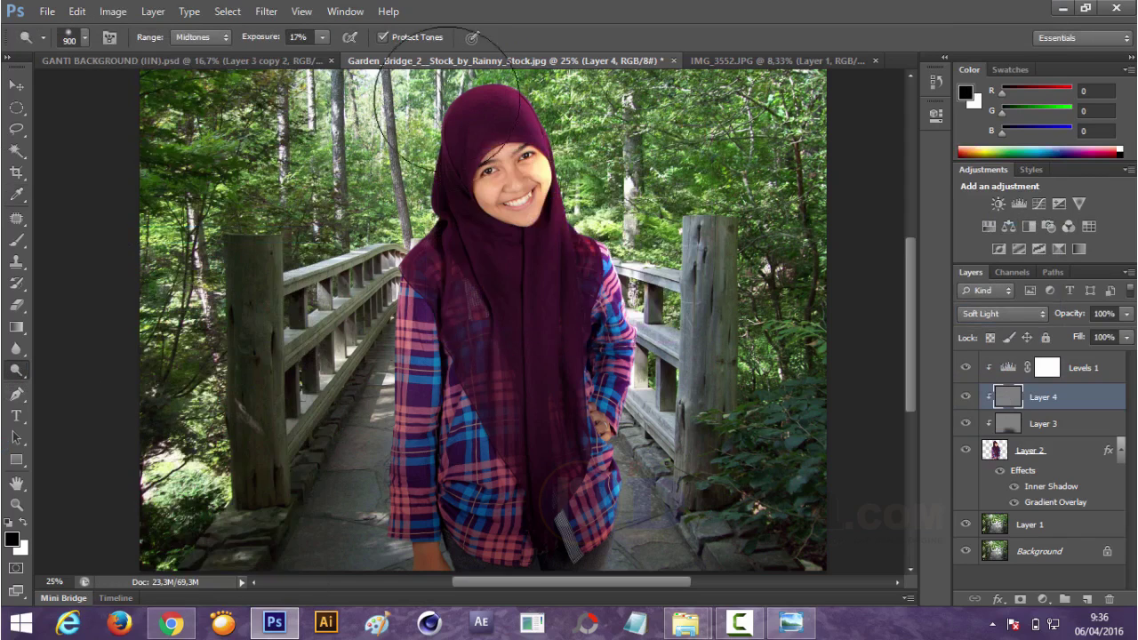
{"action": "key", "text": "bracketleft"}
{"action": "key", "text": "bracketleft"}
{"action": "key", "text": "bracketleft"}
{"action": "key", "text": "2"}
{"action": "key", "text": "6"}
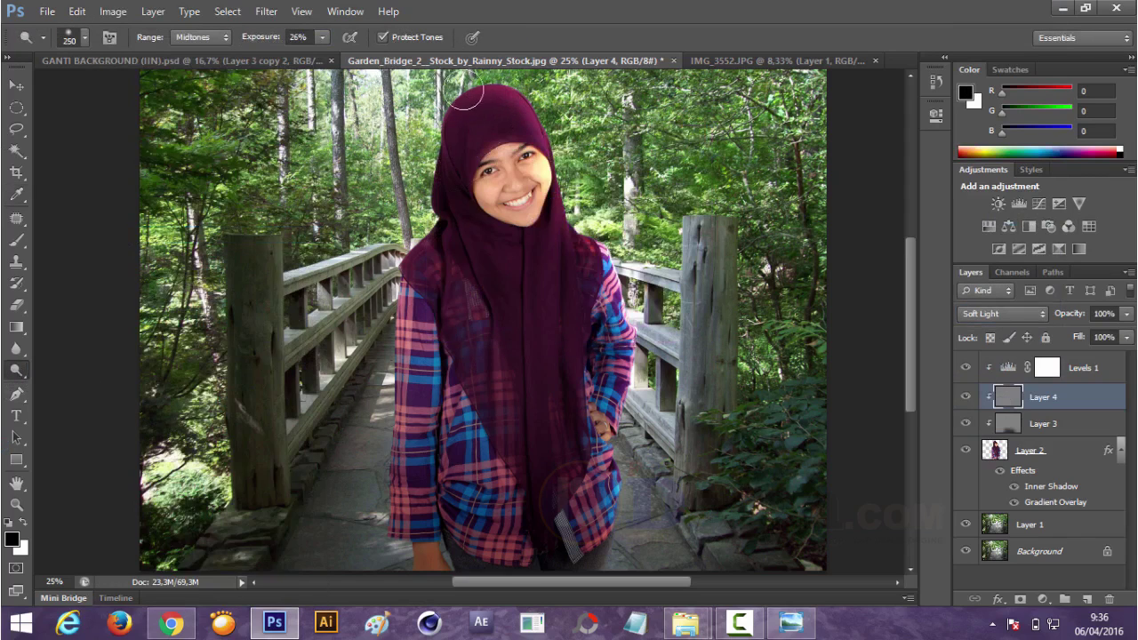
{"action": "left_click_drag", "start_coordinate": [464, 96], "coordinate": [431, 133]}
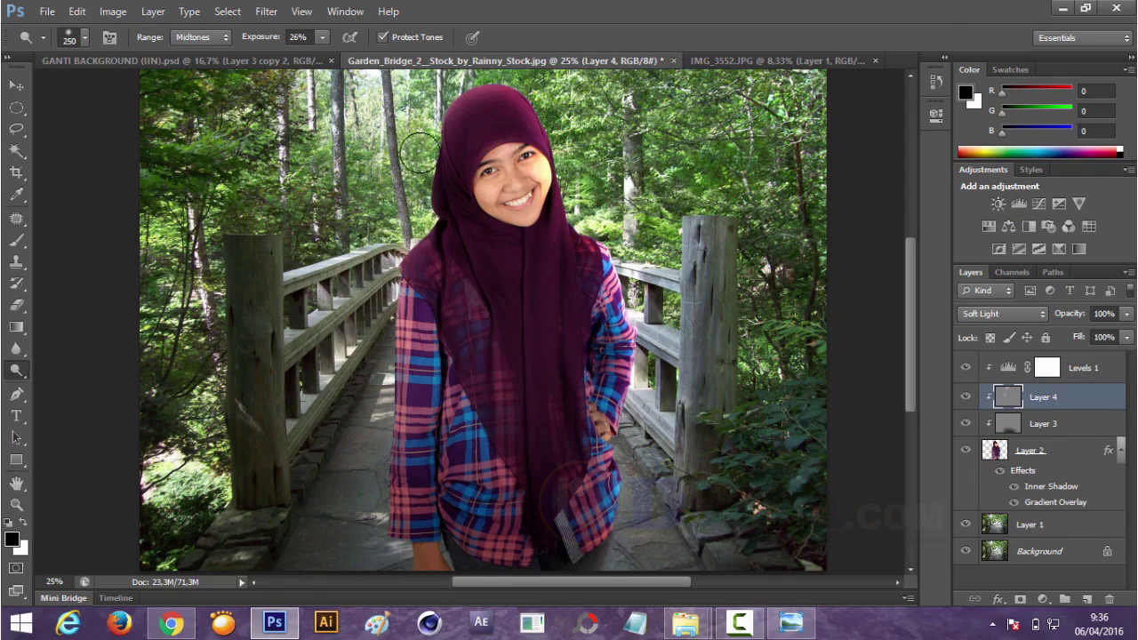
{"action": "left_click_drag", "start_coordinate": [260, 38], "coordinate": [268, 37]}
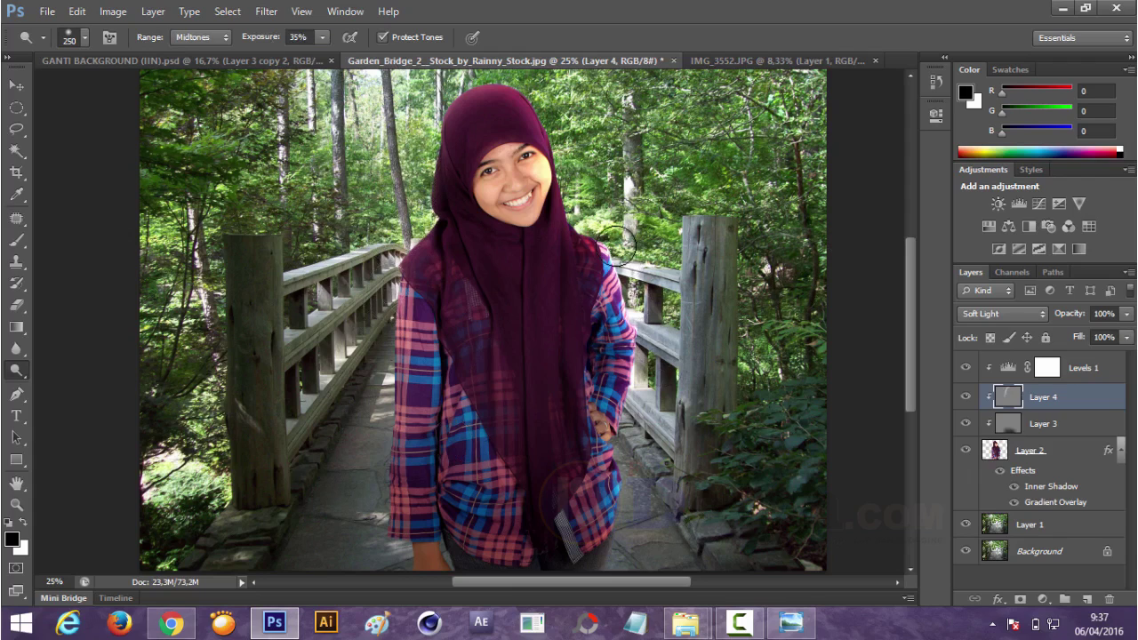
{"action": "left_click_drag", "start_coordinate": [732, 366], "coordinate": [757, 412]}
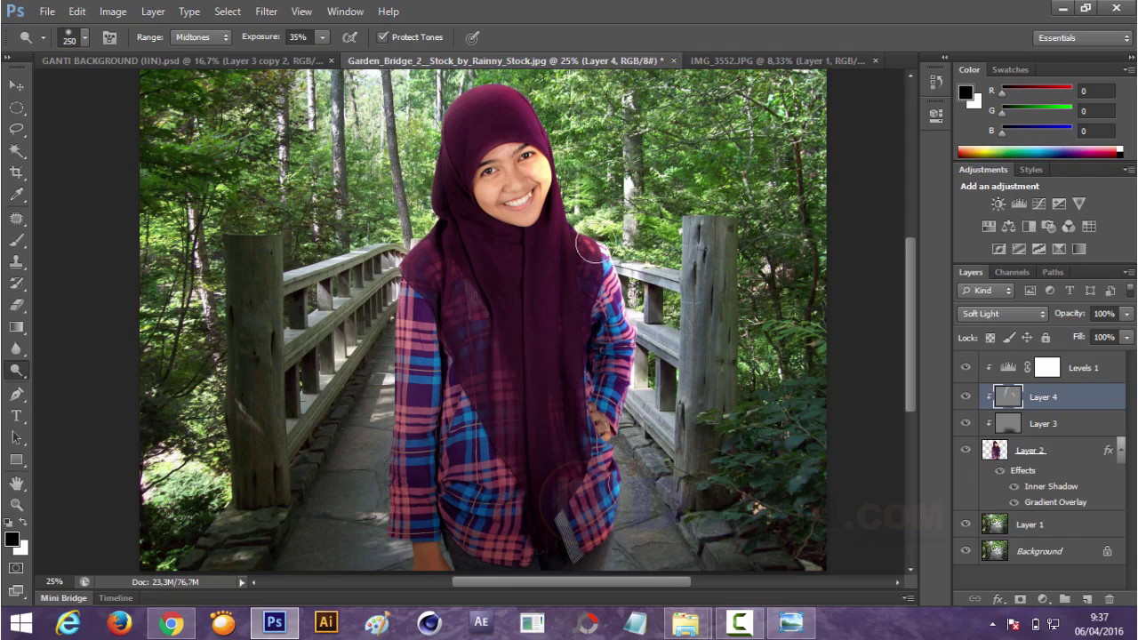
{"action": "left_click", "coordinate": [16, 85]}
Raise the Levels 1 black input to 19 and collapse the Properties panel
{"action": "double_click", "coordinate": [1007, 368]}
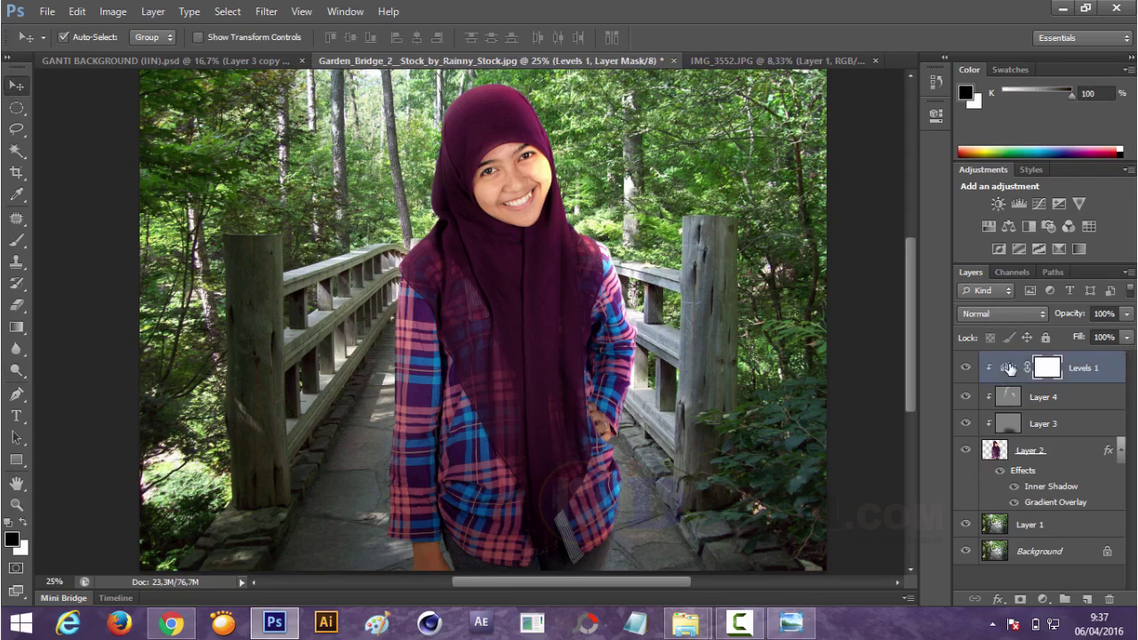
{"action": "left_click_drag", "start_coordinate": [722, 283], "coordinate": [727, 283]}
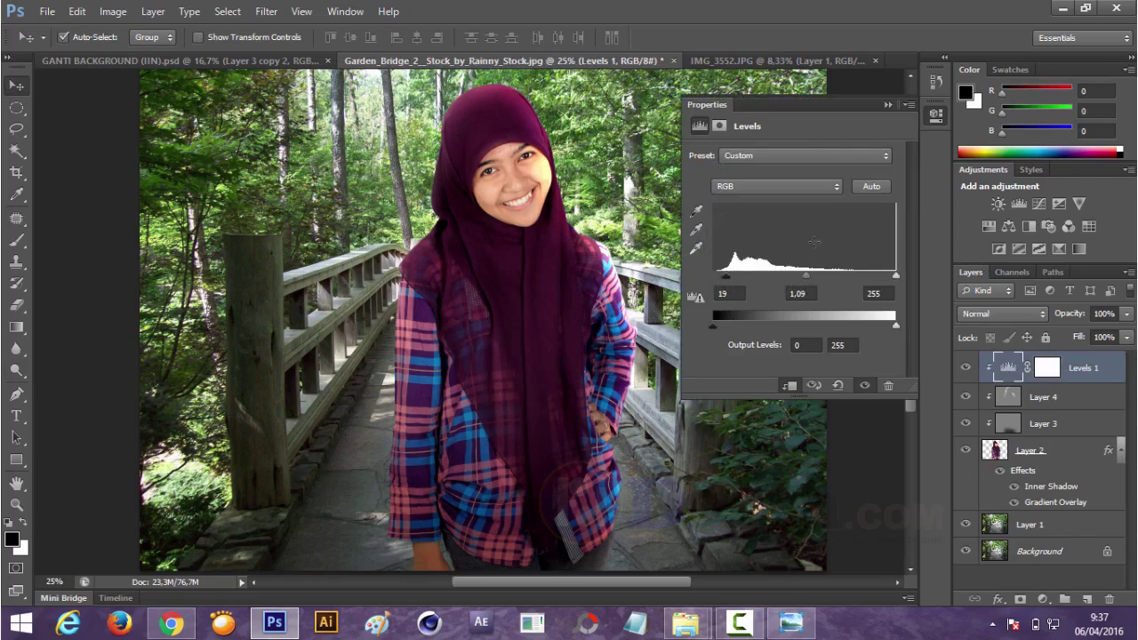
{"action": "left_click", "coordinate": [887, 105]}
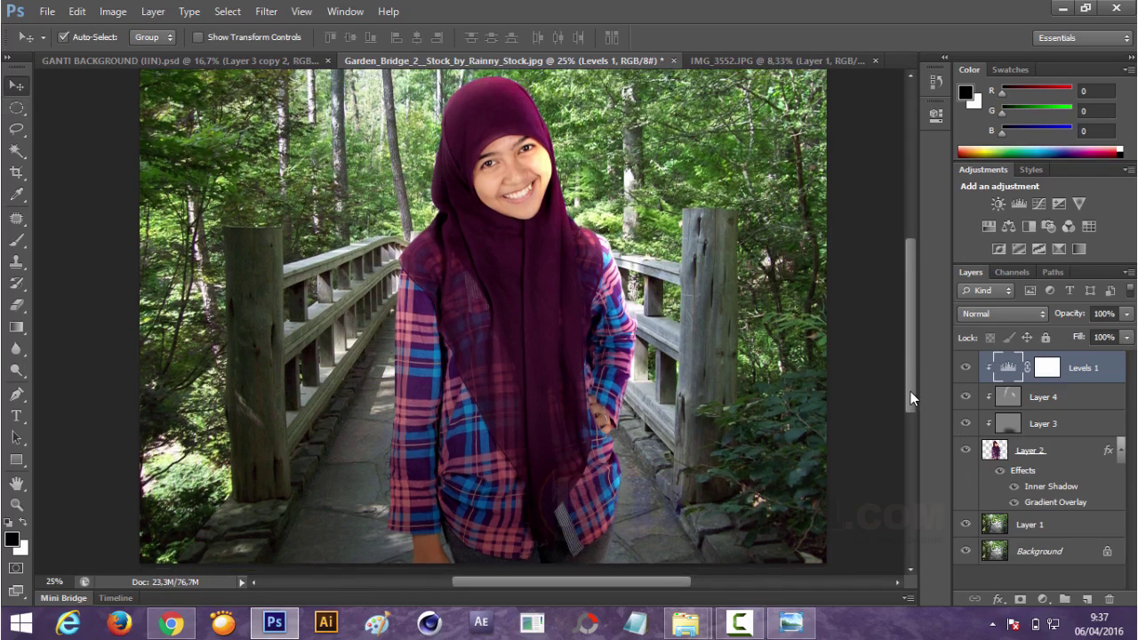
{"action": "mouse_move", "coordinate": [685, 622]}
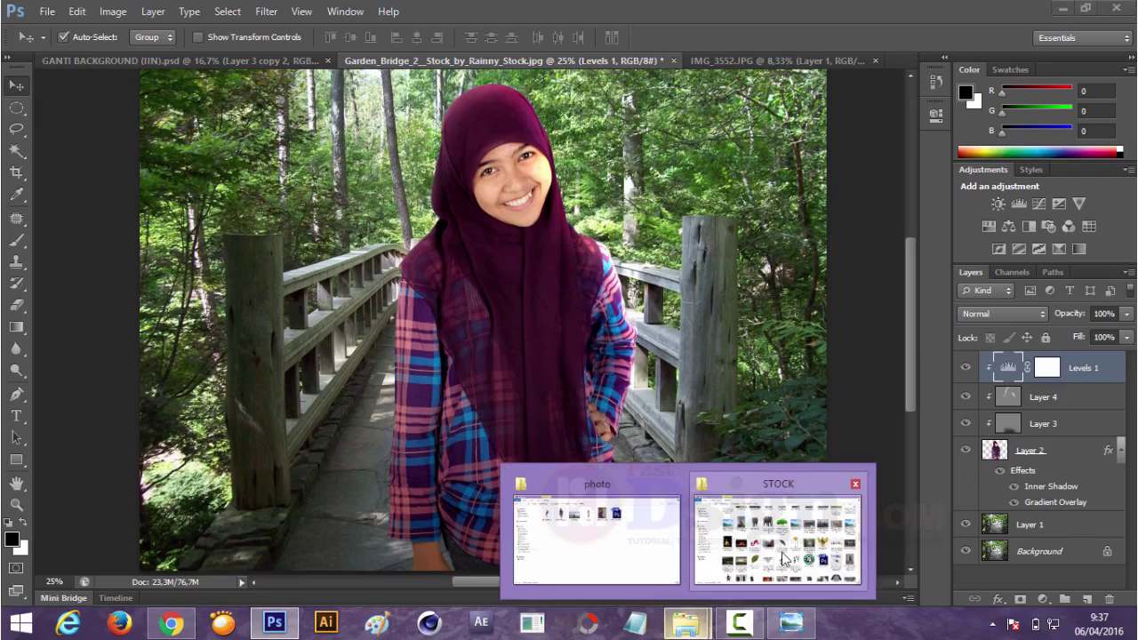
{"action": "left_click", "coordinate": [782, 529]}
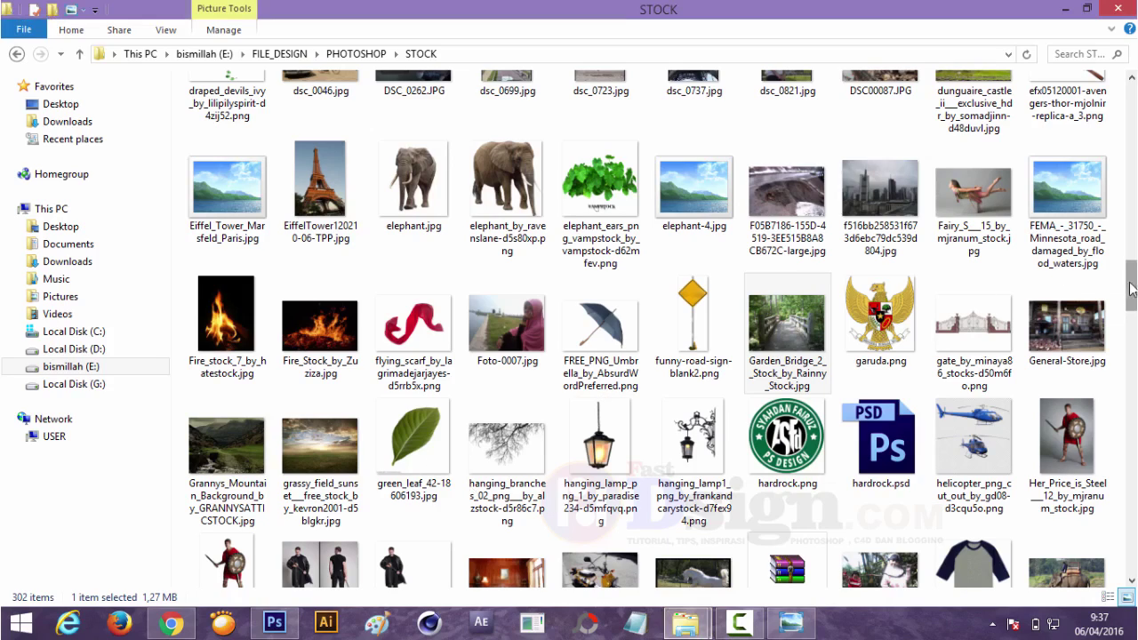
{"action": "scroll", "coordinate": [1130, 289], "scroll_direction": "down", "scroll_amount": 2}
{"action": "left_click", "coordinate": [415, 262]}
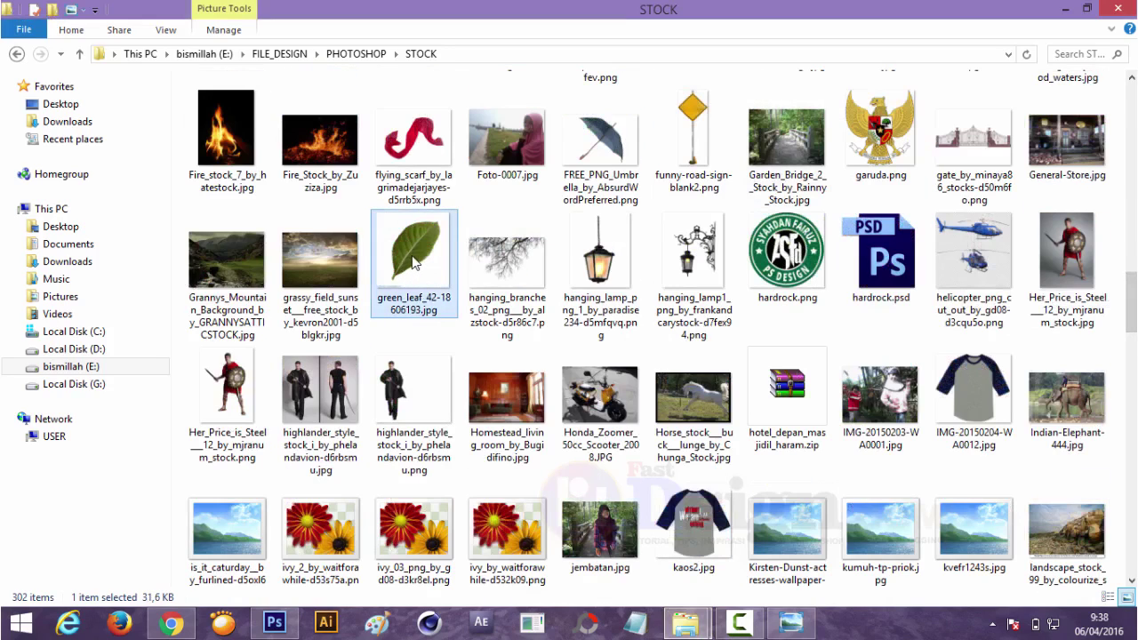
{"action": "scroll", "coordinate": [1130, 311], "scroll_direction": "down", "scroll_amount": 2}
{"action": "scroll", "coordinate": [1130, 328], "scroll_direction": "down", "scroll_amount": 2}
{"action": "scroll", "coordinate": [1132, 355], "scroll_direction": "down", "scroll_amount": 2}
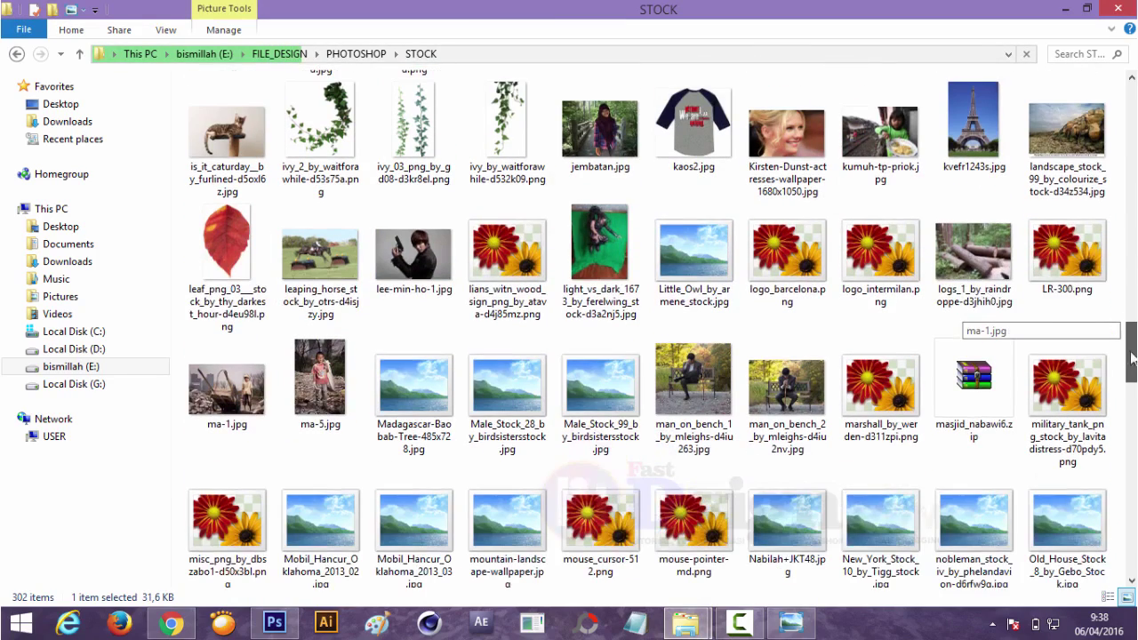
{"action": "left_click", "coordinate": [257, 311]}
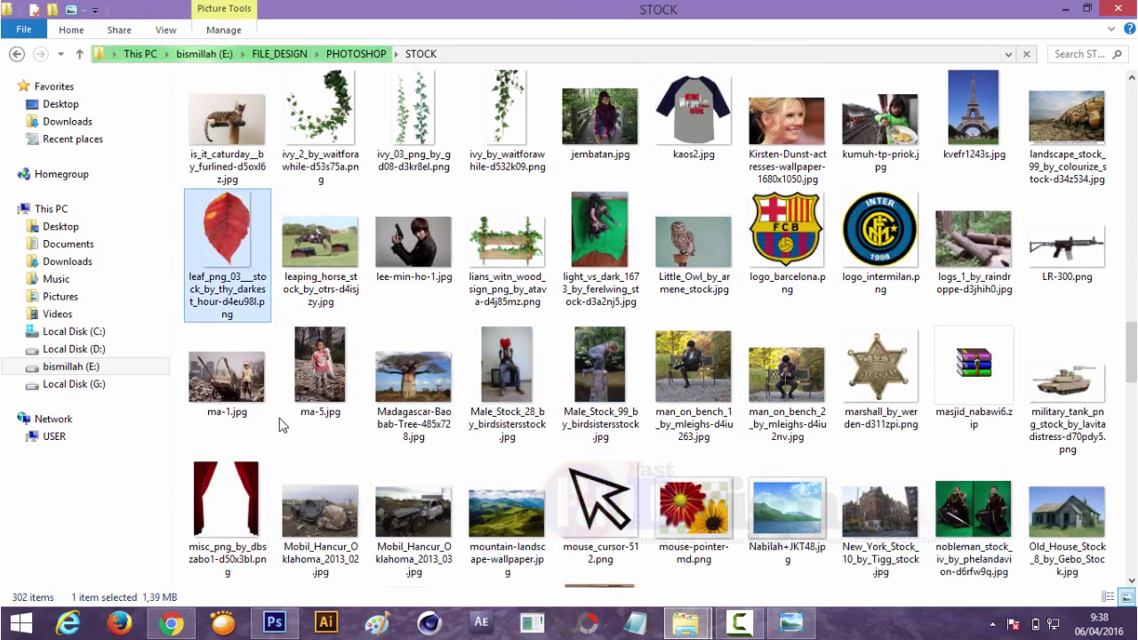
{"action": "left_click_drag", "start_coordinate": [249, 257], "coordinate": [273, 622]}
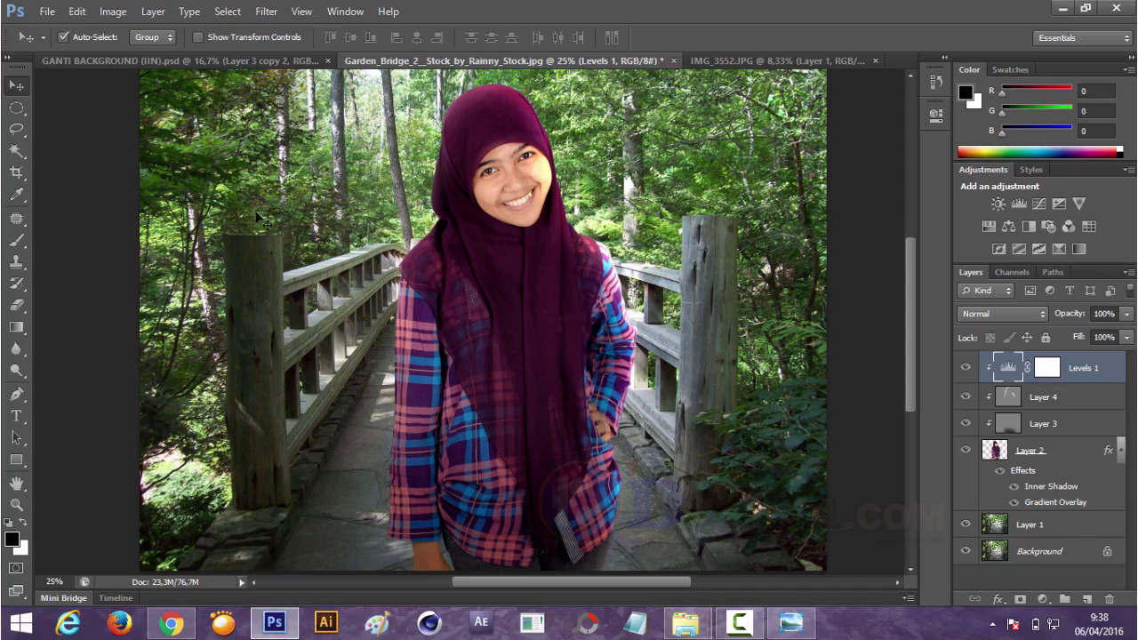
{"action": "left_click", "coordinate": [50, 12]}
{"action": "left_click", "coordinate": [547, 254]}
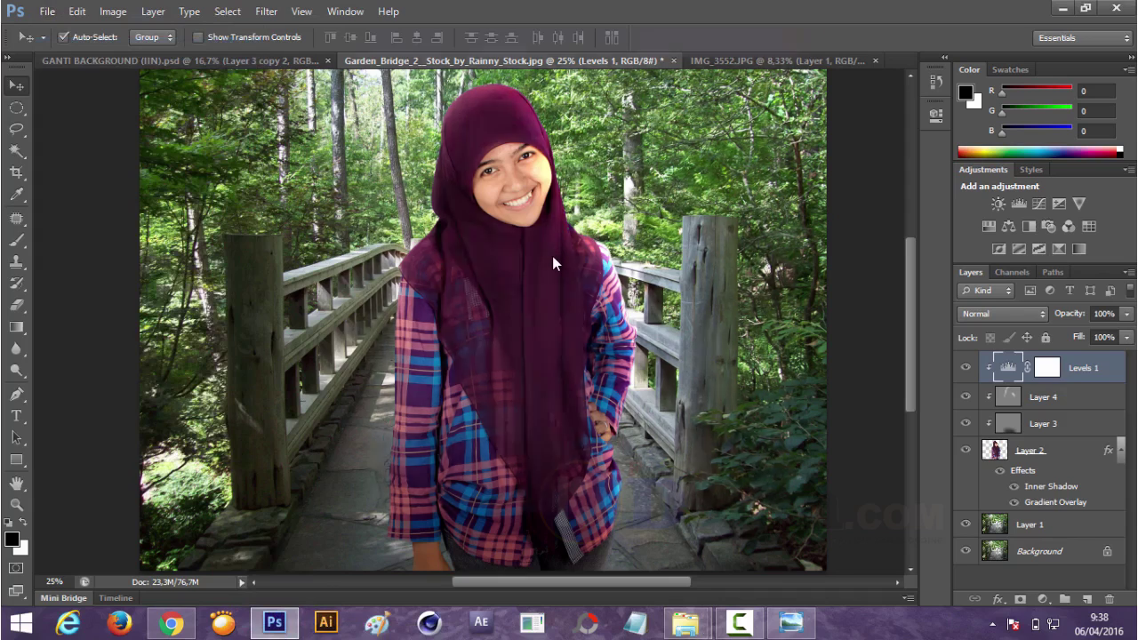
Open the red leaf PNG from E:\FILE_DESIGN\PHOTOSHOP\STOCK
{"action": "key", "text": "ctrl+o"}
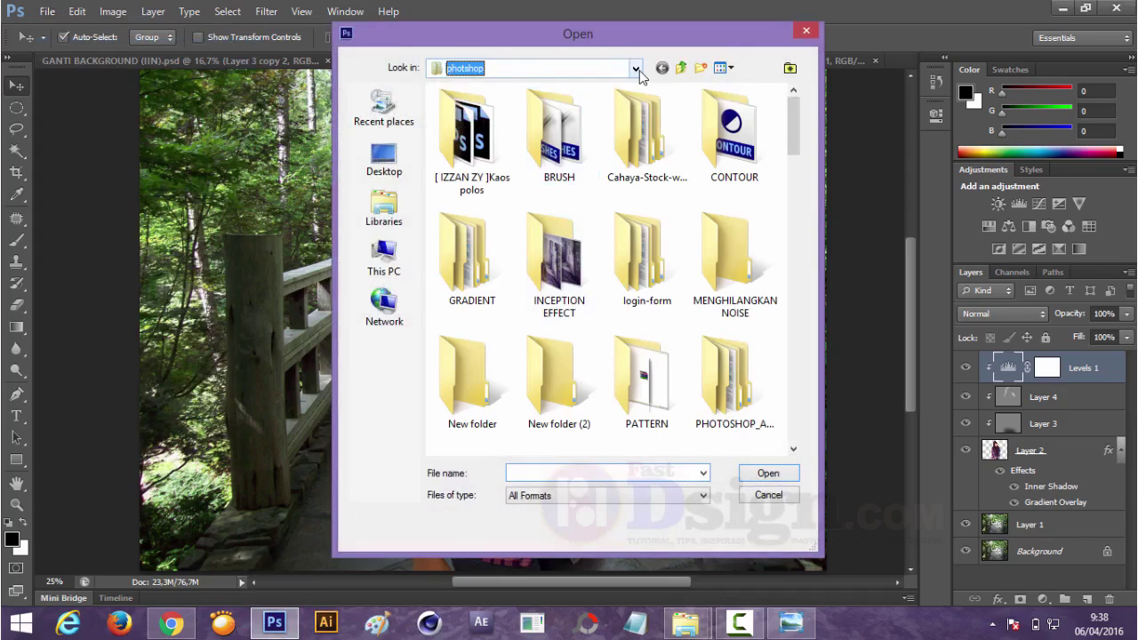
{"action": "left_click", "coordinate": [636, 71]}
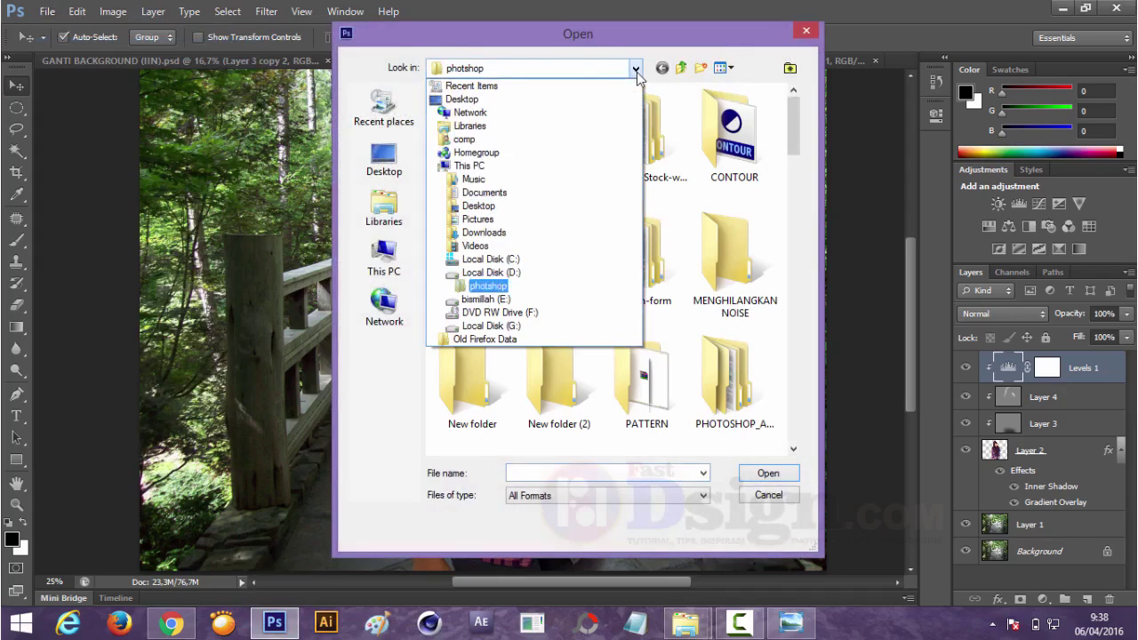
{"action": "left_click", "coordinate": [544, 290]}
{"action": "double_click", "coordinate": [475, 112]}
{"action": "double_click", "coordinate": [482, 240]}
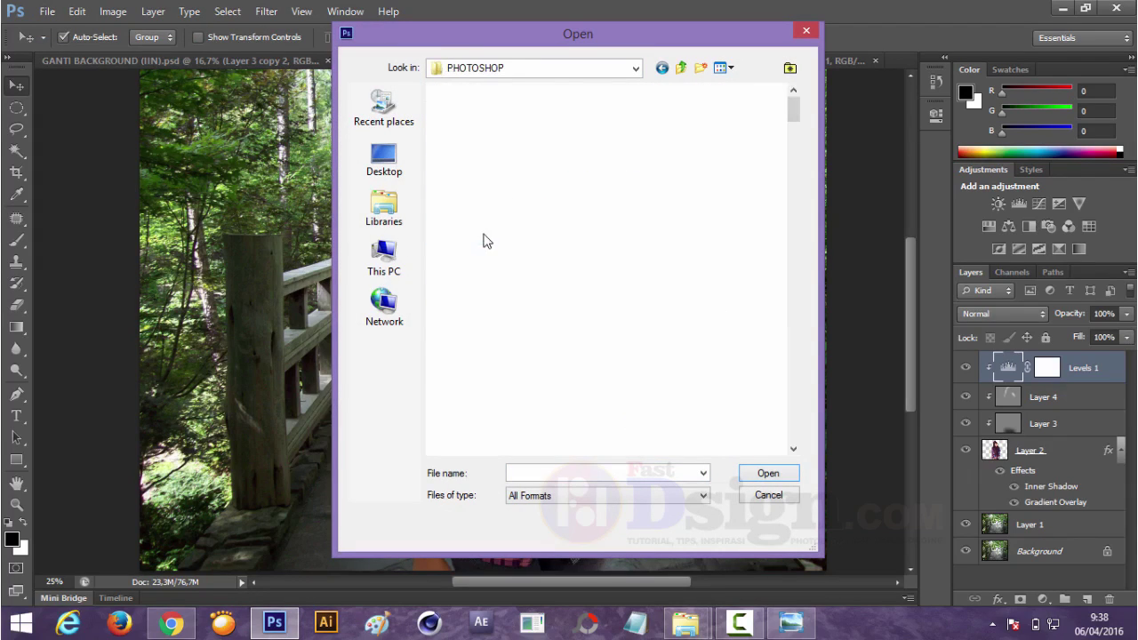
{"action": "double_click", "coordinate": [736, 257]}
{"action": "left_click_drag", "start_coordinate": [793, 105], "coordinate": [794, 278]}
{"action": "left_click", "coordinate": [478, 345]}
{"action": "double_click", "coordinate": [479, 345]}
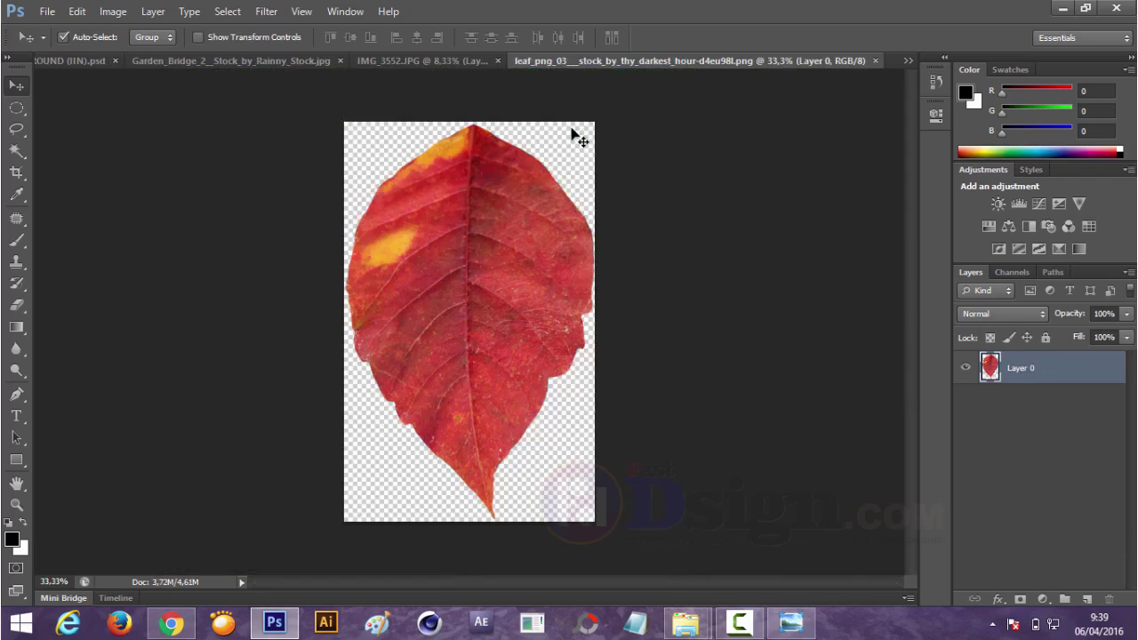
Drop the leaf into the Garden_Bridge composition, shrink it to ~60% by the arm, and duplicate it
{"action": "left_click_drag", "start_coordinate": [502, 198], "coordinate": [440, 69]}
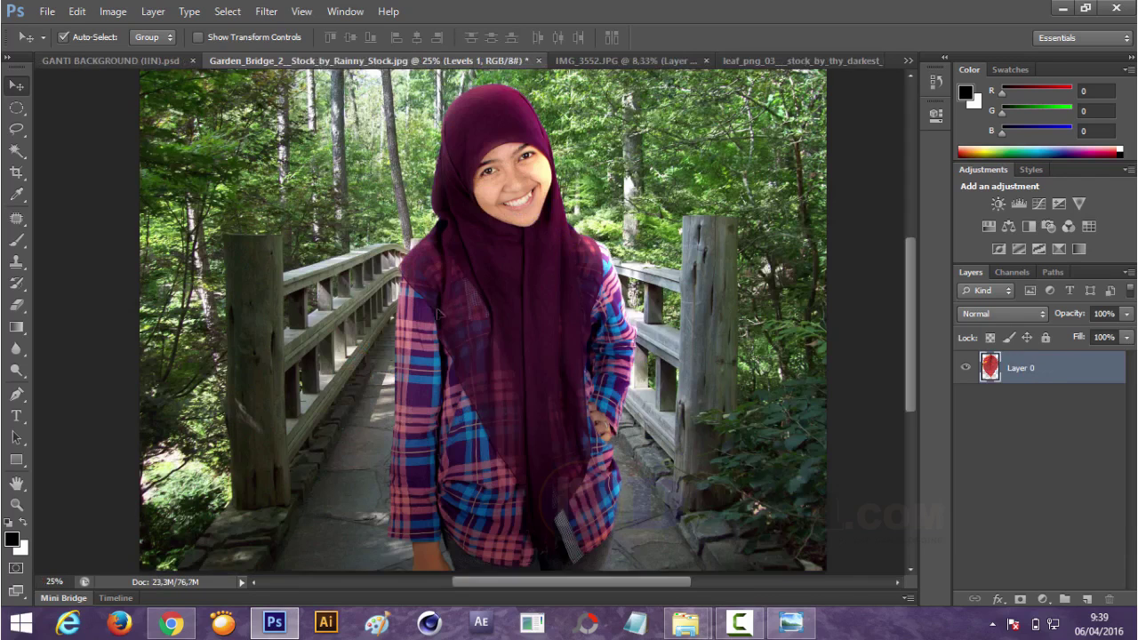
{"action": "mouse_move", "coordinate": [213, 59]}
{"action": "left_mouse_down"}
{"action": "mouse_move", "coordinate": [445, 325]}
{"action": "mouse_move", "coordinate": [366, 292]}
{"action": "left_mouse_up"}
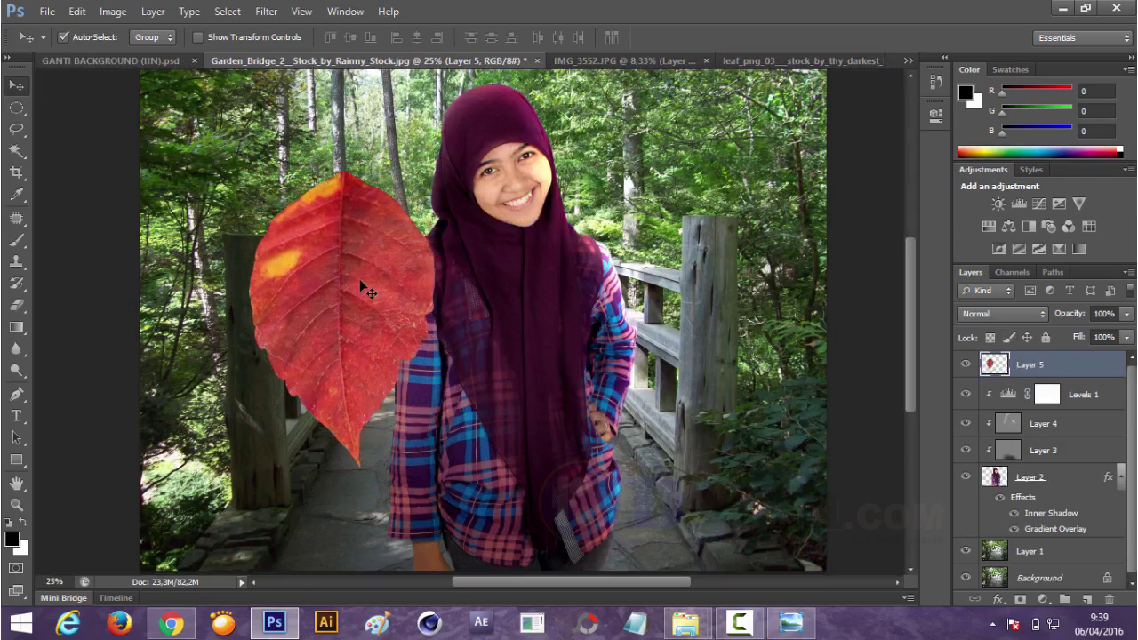
{"action": "key", "text": "ctrl+t"}
{"action": "mouse_move", "coordinate": [434, 467]}
{"action": "left_mouse_down"}
{"action": "mouse_move", "coordinate": [298, 229]}
{"action": "mouse_move", "coordinate": [387, 375]}
{"action": "left_mouse_up"}
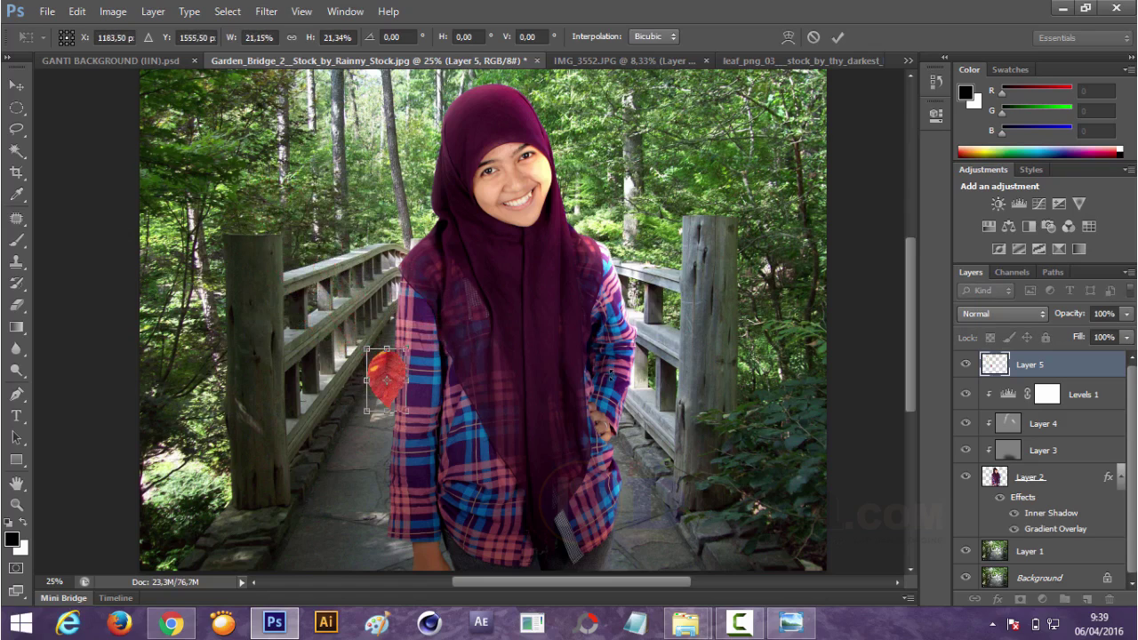
{"action": "key", "text": "Return"}
{"action": "key", "text": "ctrl+j"}
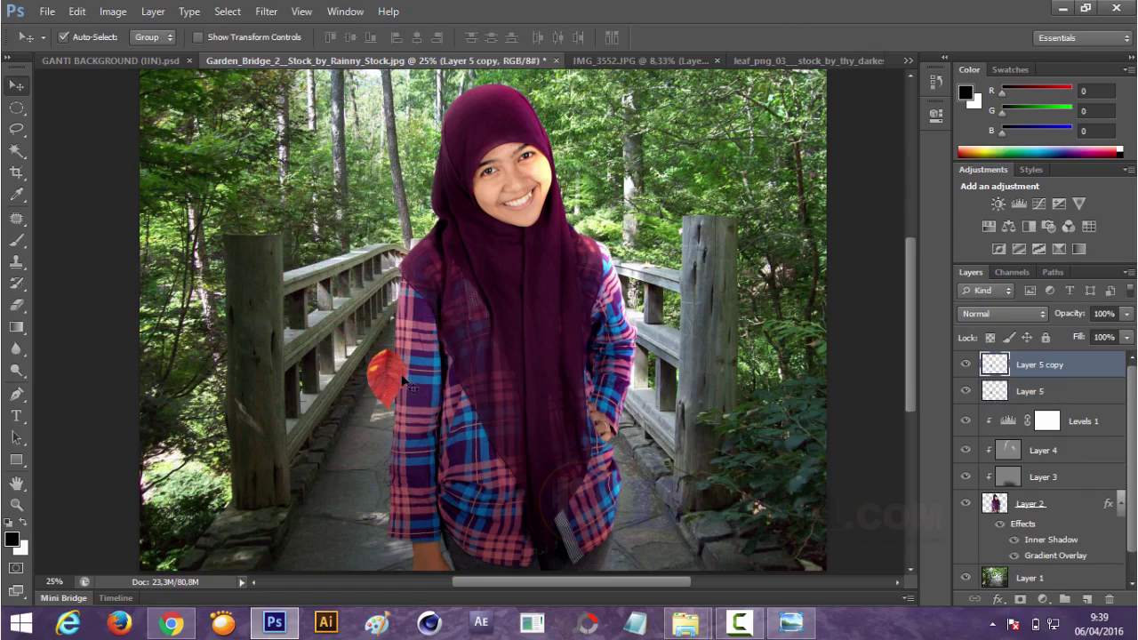
Narrow, shorten and distort a leaf copy, then place it on the hijab
{"action": "left_click_drag", "start_coordinate": [403, 381], "coordinate": [636, 354]}
{"action": "key", "text": "ctrl+t"}
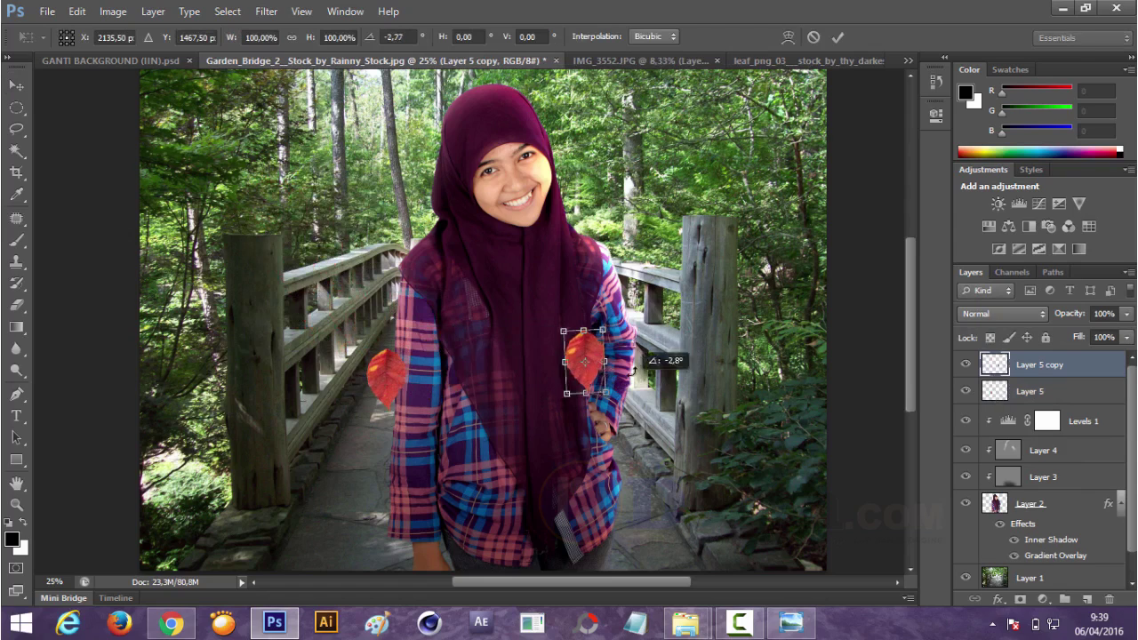
{"action": "left_click_drag", "start_coordinate": [545, 357], "coordinate": [562, 342]}
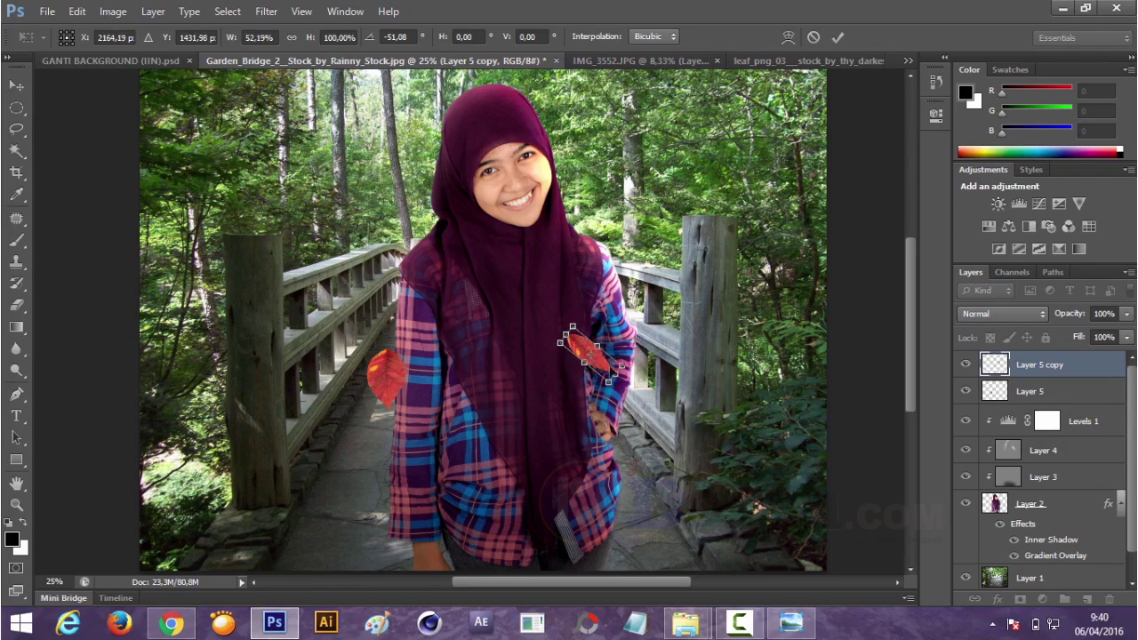
{"action": "mouse_move", "coordinate": [620, 366]}
{"action": "left_mouse_down"}
{"action": "mouse_move", "coordinate": [580, 353]}
{"action": "mouse_move", "coordinate": [673, 442]}
{"action": "mouse_move", "coordinate": [490, 241]}
{"action": "left_mouse_up"}
{"action": "right_click", "coordinate": [588, 356]}
{"action": "left_click", "coordinate": [665, 181]}
{"action": "right_click", "coordinate": [586, 359]}
{"action": "left_click", "coordinate": [622, 84]}
{"action": "key", "text": "Return"}
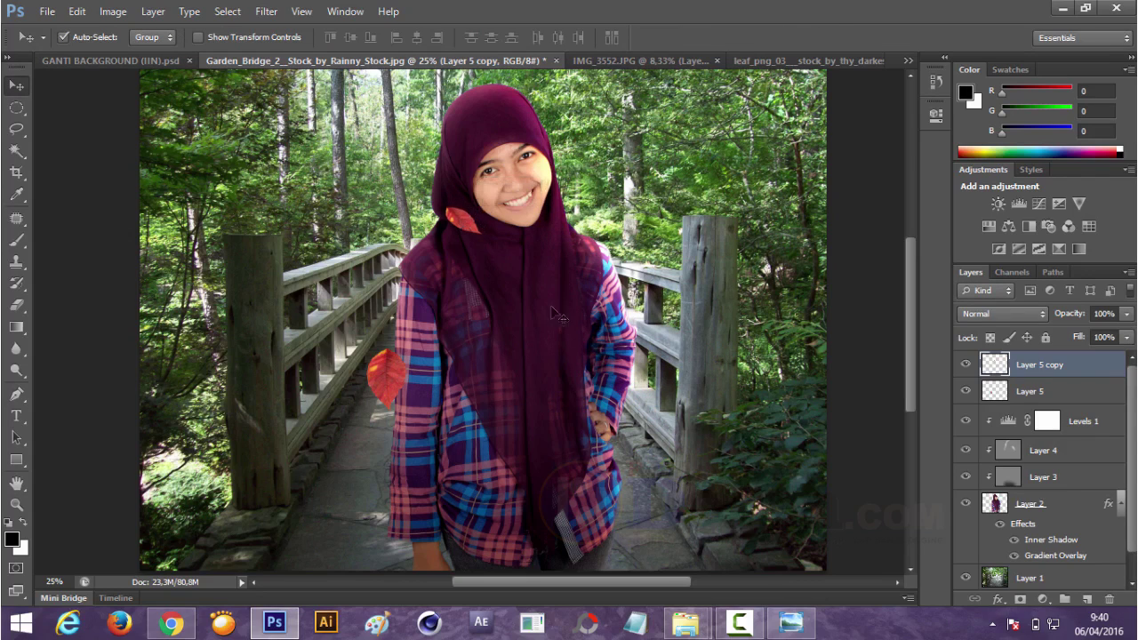
{"action": "mouse_move", "coordinate": [398, 384]}
{"action": "left_mouse_down"}
{"action": "mouse_move", "coordinate": [528, 312]}
{"action": "mouse_move", "coordinate": [611, 325]}
{"action": "mouse_move", "coordinate": [488, 351]}
{"action": "left_mouse_up"}
Add a thin leaf copy rotated about -80° on the chest and nudge the others
{"action": "key", "text": "ctrl+j"}
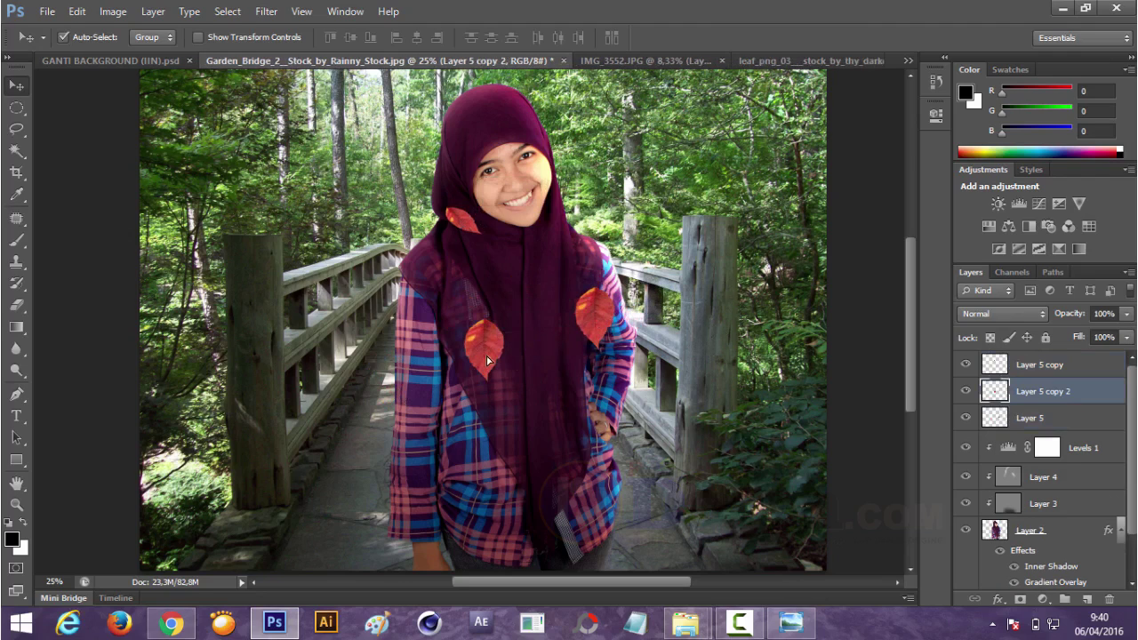
{"action": "key", "text": "ctrl+t"}
{"action": "left_click_drag", "start_coordinate": [539, 378], "coordinate": [560, 280]}
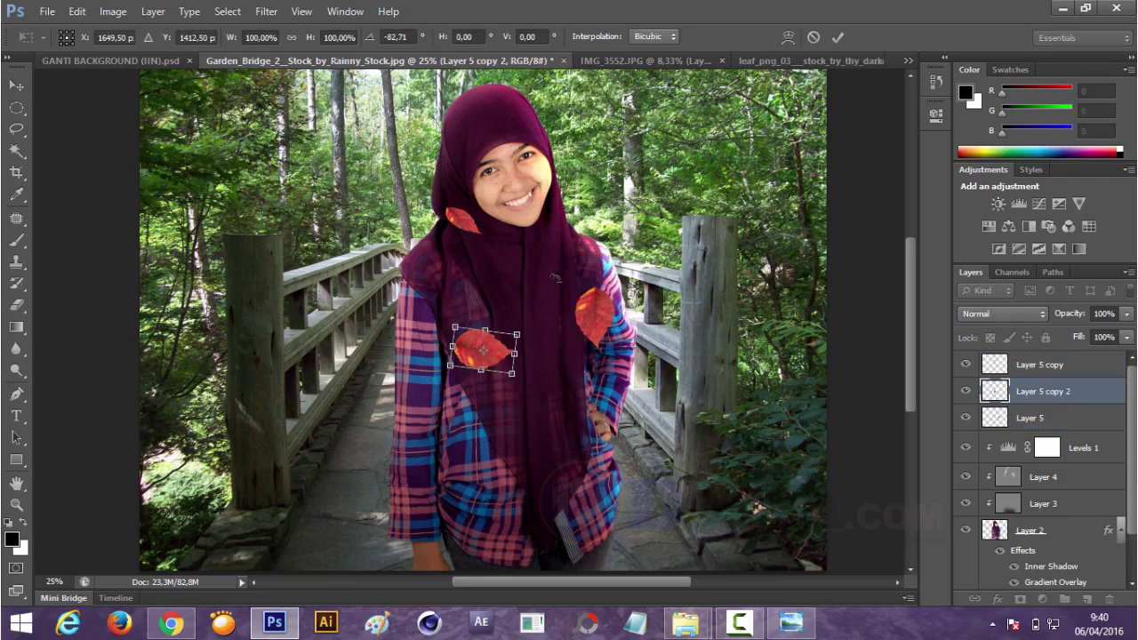
{"action": "mouse_move", "coordinate": [480, 369]}
{"action": "left_mouse_down"}
{"action": "mouse_move", "coordinate": [485, 336]}
{"action": "mouse_move", "coordinate": [497, 334]}
{"action": "mouse_move", "coordinate": [522, 357]}
{"action": "left_mouse_up"}
{"action": "right_click", "coordinate": [487, 338]}
{"action": "left_click", "coordinate": [537, 162]}
{"action": "key", "text": "Return"}
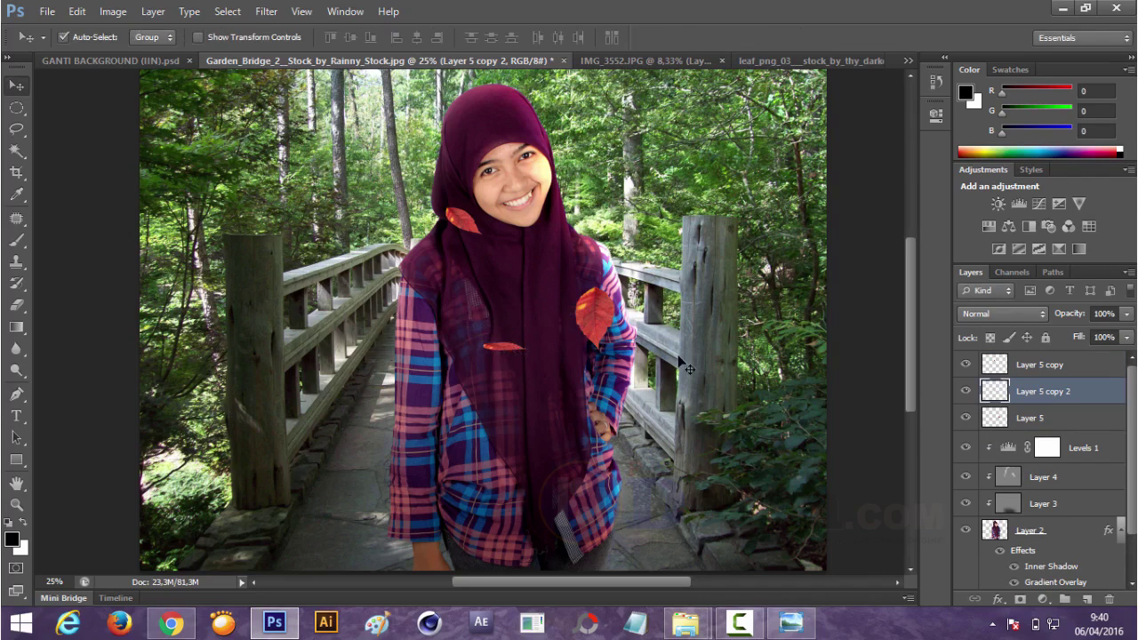
{"action": "left_click_drag", "start_coordinate": [610, 329], "coordinate": [601, 320]}
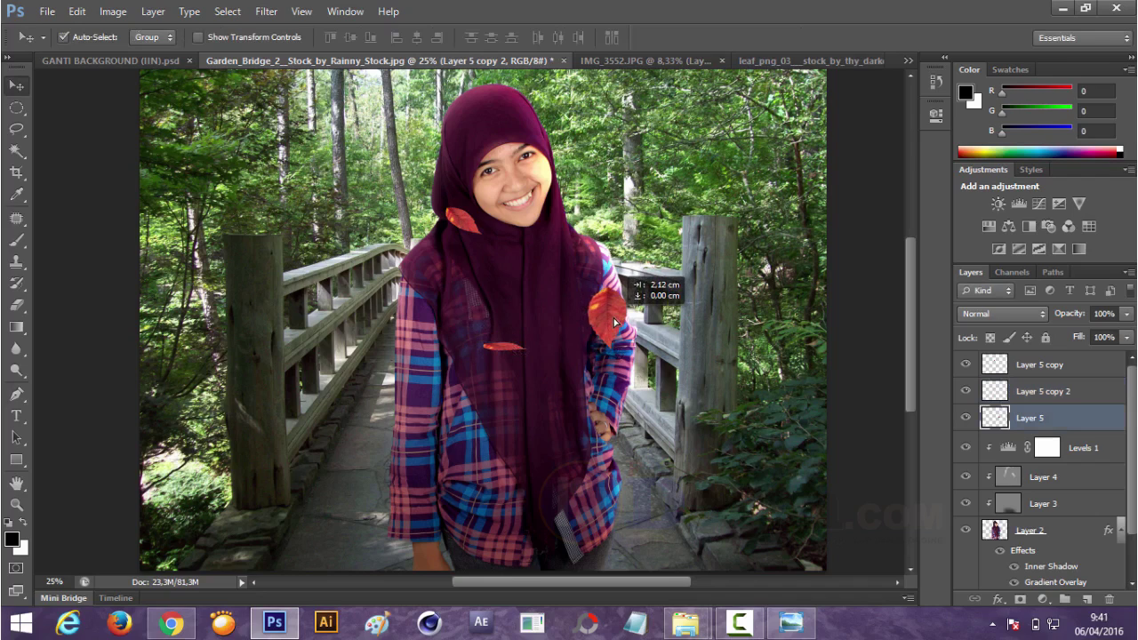
{"action": "left_click_drag", "start_coordinate": [474, 224], "coordinate": [474, 236]}
{"action": "left_click", "coordinate": [511, 351]}
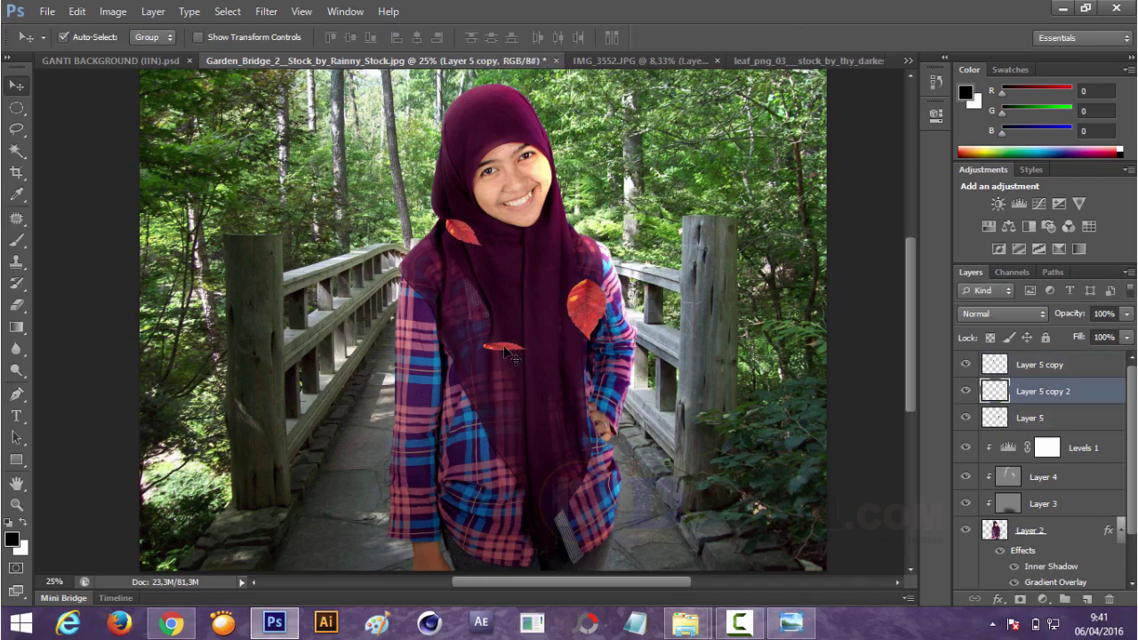
Duplicate the thin leaf, rotate it up toward the shoulder, and duplicate the hijab leaf
{"action": "key", "text": "ctrl+j"}
{"action": "key", "text": "ctrl+t"}
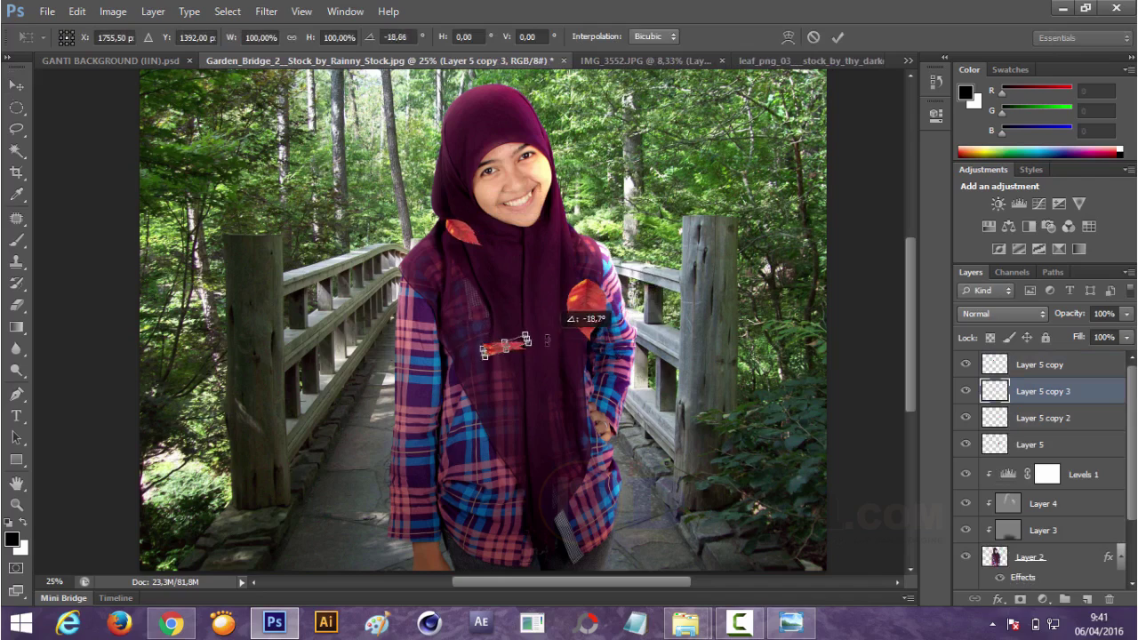
{"action": "left_click_drag", "start_coordinate": [538, 364], "coordinate": [587, 318]}
{"action": "left_click_drag", "start_coordinate": [505, 346], "coordinate": [566, 250]}
{"action": "key", "text": "Return"}
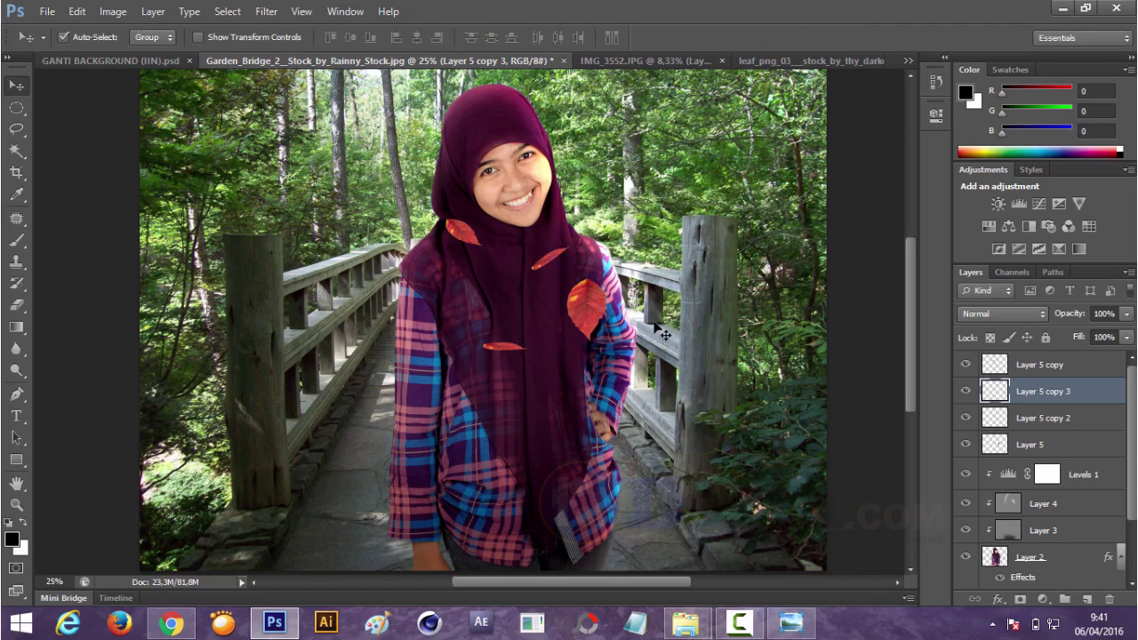
{"action": "left_click", "coordinate": [480, 244]}
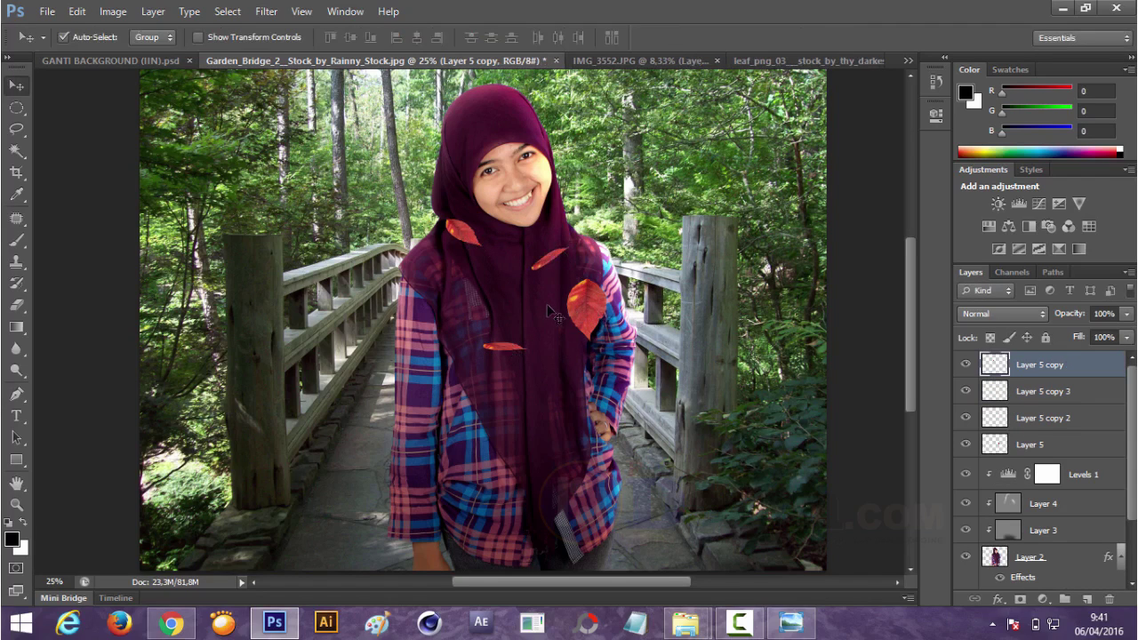
{"action": "key", "text": "ctrl+j"}
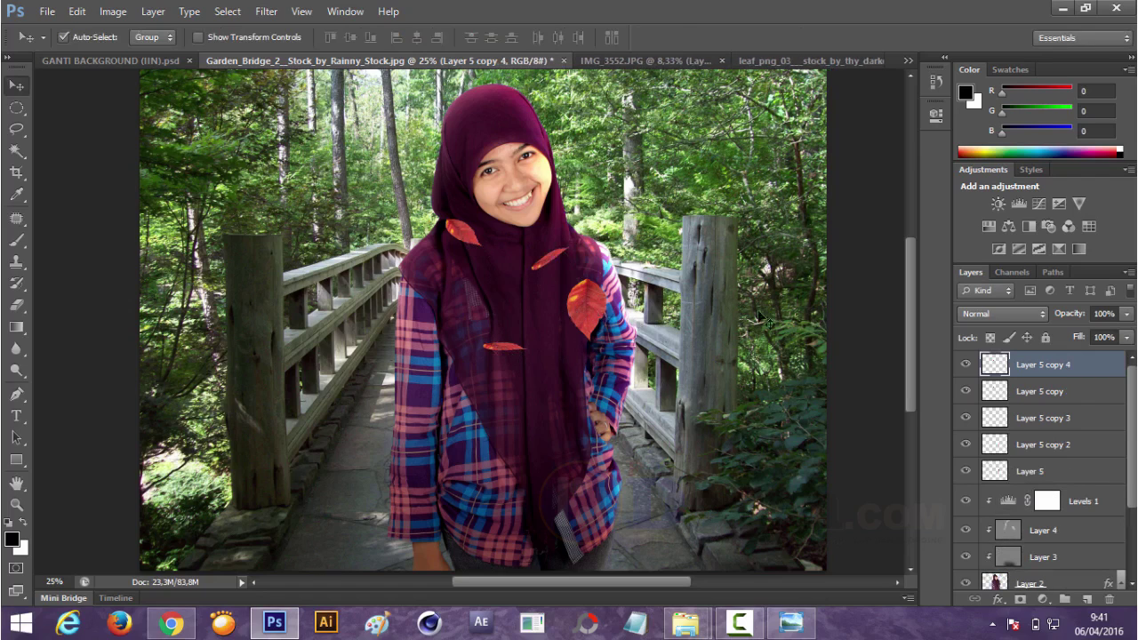
Enlarge a leaf copy greatly and move it over the left railing
{"action": "mouse_move", "coordinate": [480, 253]}
{"action": "left_mouse_down"}
{"action": "mouse_move", "coordinate": [466, 364]}
{"action": "mouse_move", "coordinate": [487, 404]}
{"action": "mouse_move", "coordinate": [560, 457]}
{"action": "left_mouse_up"}
{"action": "key", "text": "ctrl+t"}
{"action": "key", "text": "Return"}
{"action": "mouse_move", "coordinate": [503, 431]}
{"action": "left_mouse_down"}
{"action": "mouse_move", "coordinate": [449, 434]}
{"action": "mouse_move", "coordinate": [448, 445]}
{"action": "left_mouse_up"}
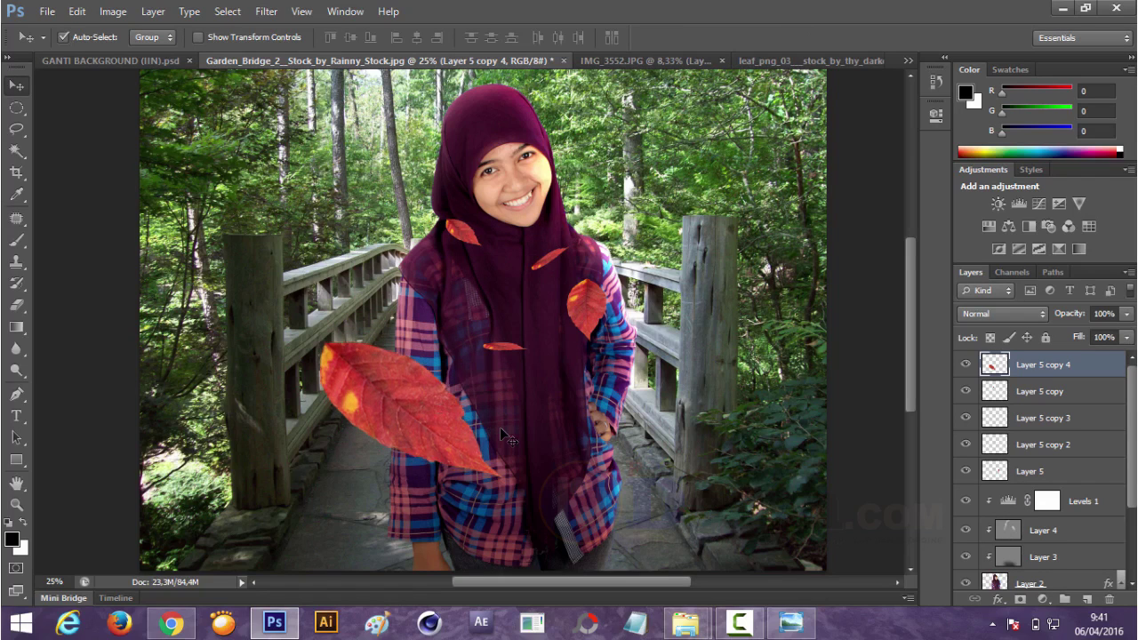
{"action": "left_click_drag", "start_coordinate": [443, 442], "coordinate": [336, 418]}
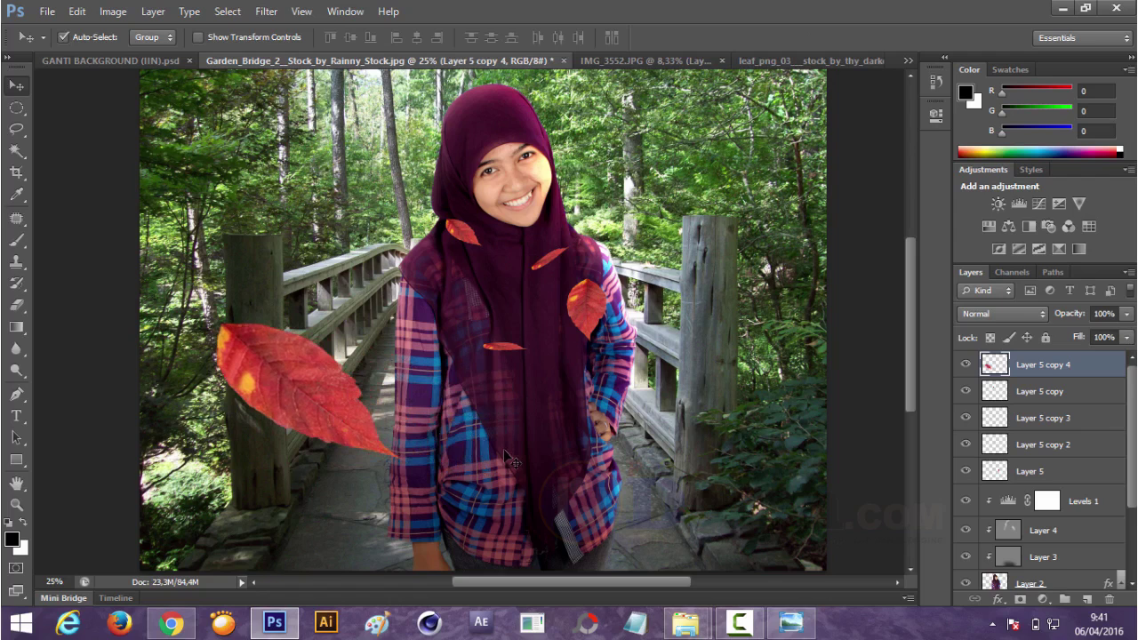
Add a horizontally flipped, smaller, rotated leaf copy by the girl's lower right
{"action": "key", "text": "ctrl+j"}
{"action": "key", "text": "ctrl+t"}
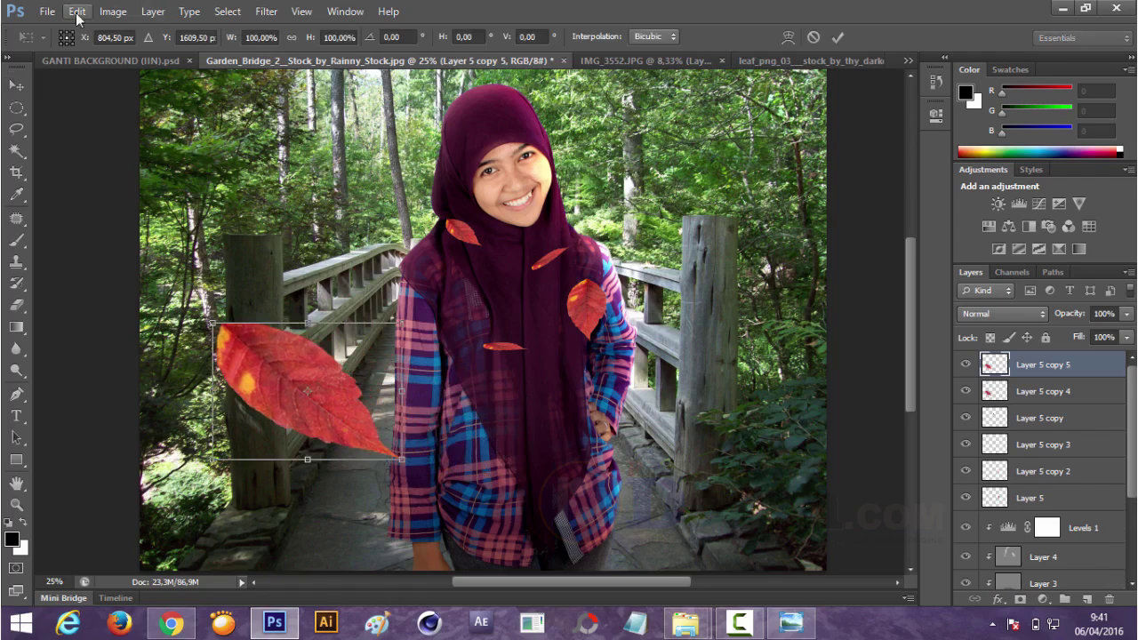
{"action": "left_click", "coordinate": [78, 12]}
{"action": "left_click", "coordinate": [366, 502]}
{"action": "left_click_drag", "start_coordinate": [343, 409], "coordinate": [633, 484]}
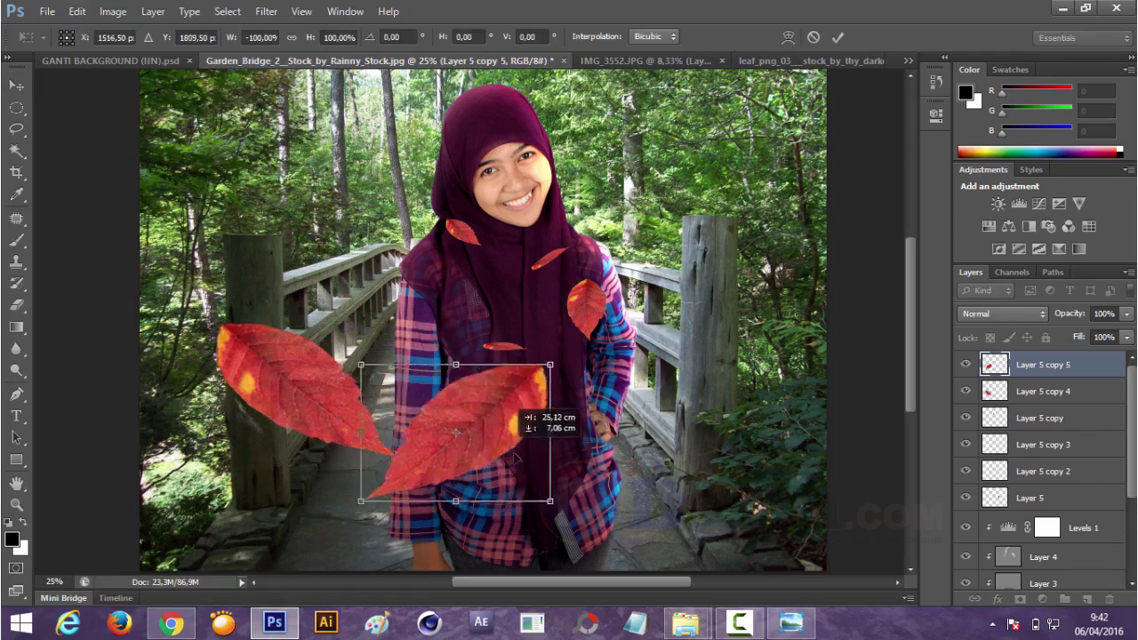
{"action": "left_click_drag", "start_coordinate": [494, 551], "coordinate": [529, 562]}
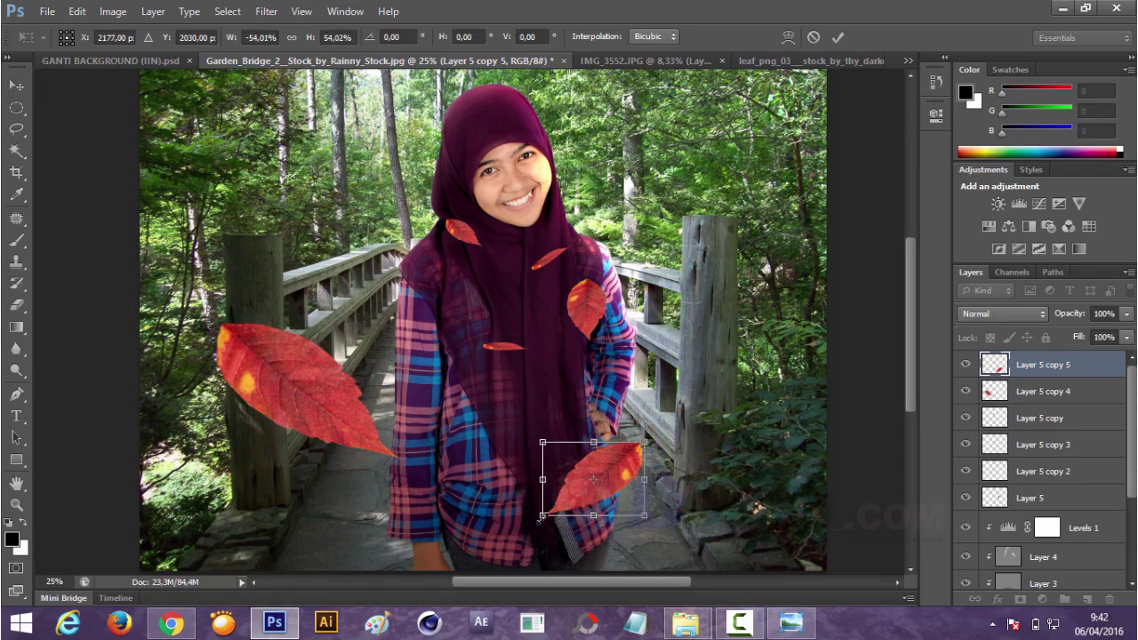
{"action": "key", "text": "Return"}
{"action": "left_click_drag", "start_coordinate": [605, 473], "coordinate": [638, 461]}
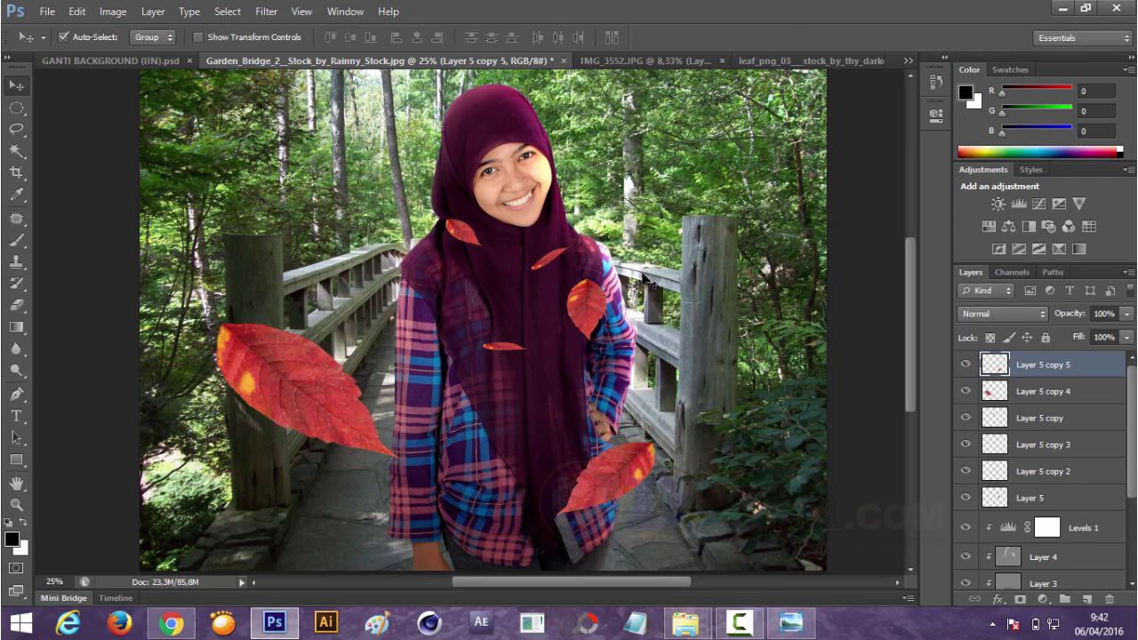
{"action": "left_click", "coordinate": [278, 368]}
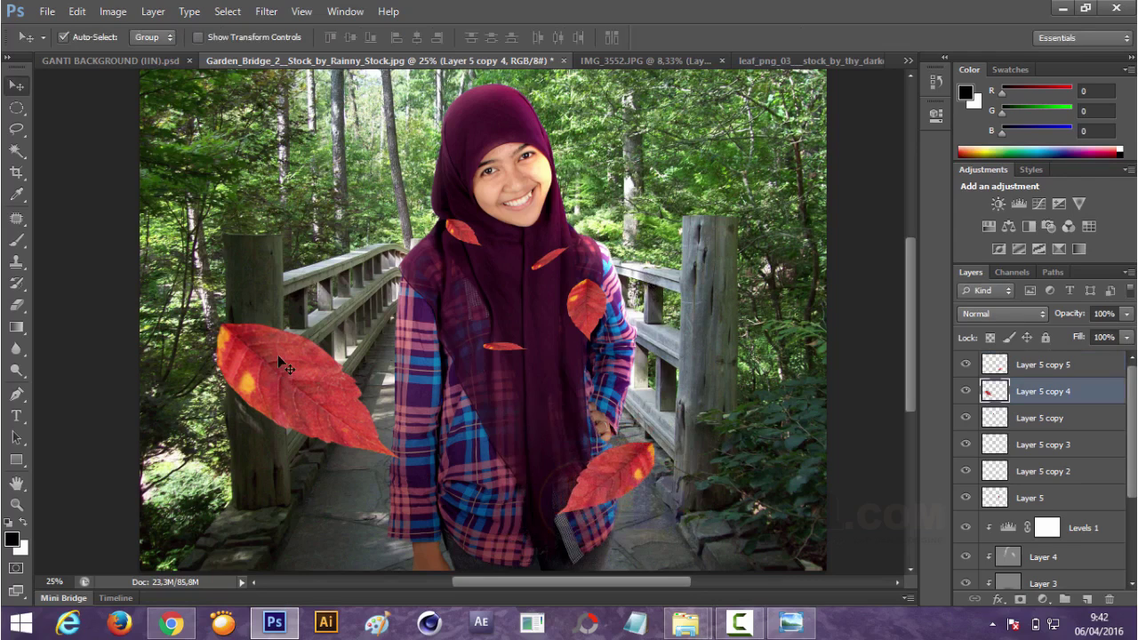
{"action": "left_click", "coordinate": [283, 356]}
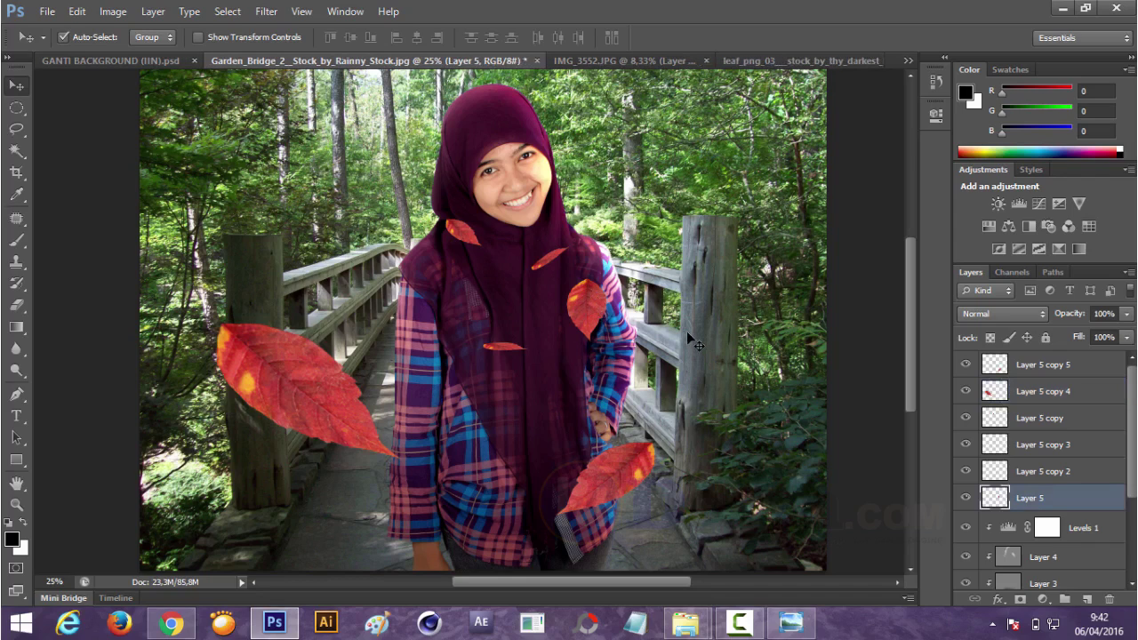
{"action": "left_click", "coordinate": [633, 480], "text": "alt"}
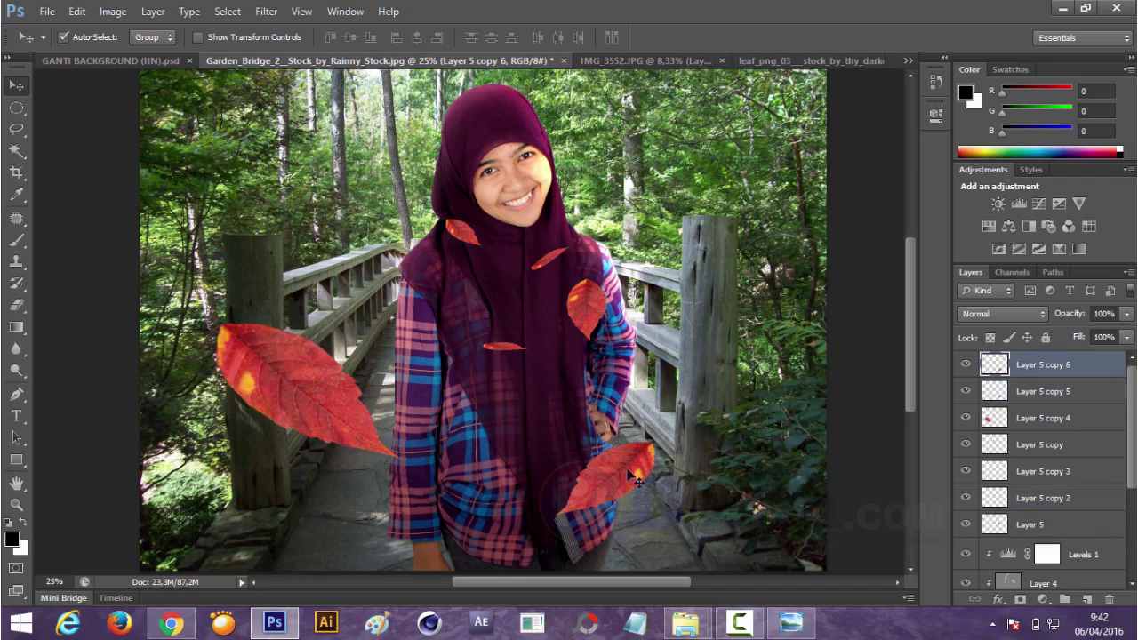
Rotate a leaf copy about -58°, squash it, and place a small leaf up-left
{"action": "key", "text": "ctrl+t"}
{"action": "left_click_drag", "start_coordinate": [673, 428], "coordinate": [668, 340]}
{"action": "mouse_move", "coordinate": [633, 494]}
{"action": "left_mouse_down"}
{"action": "mouse_move", "coordinate": [606, 464]}
{"action": "mouse_move", "coordinate": [623, 362]}
{"action": "mouse_move", "coordinate": [668, 324]}
{"action": "left_mouse_up"}
{"action": "key", "text": "Return"}
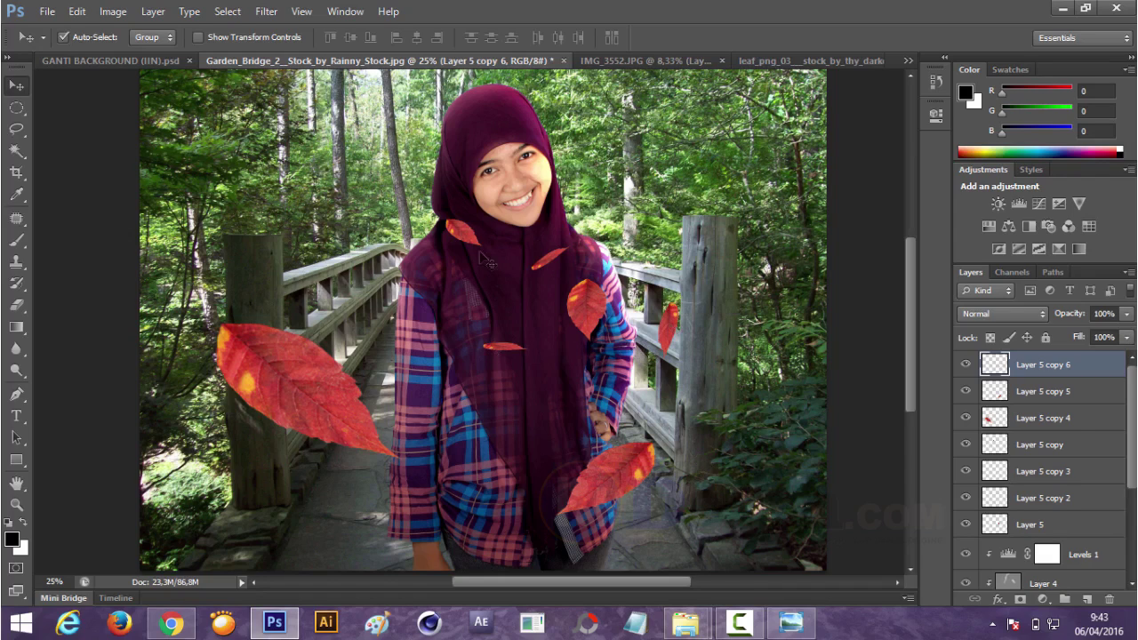
{"action": "left_click_drag", "start_coordinate": [546, 265], "coordinate": [368, 213]}
Add a small chest-leaf copy in the upper-right trees and shift the large leaf right
{"action": "left_click", "coordinate": [513, 351]}
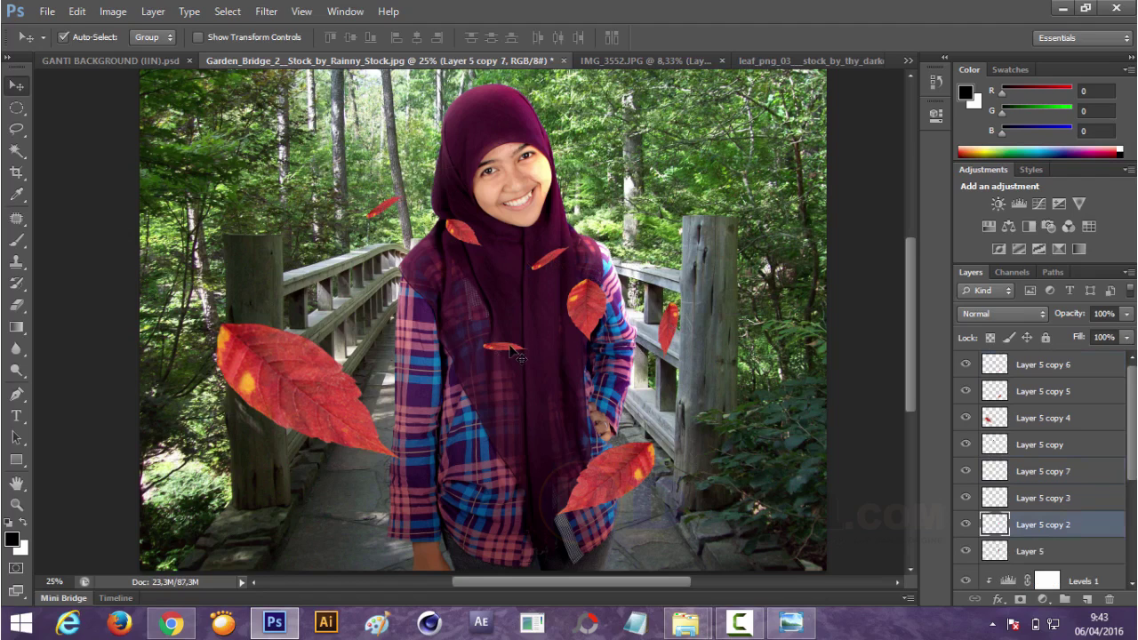
{"action": "left_click_drag", "start_coordinate": [514, 351], "coordinate": [625, 195]}
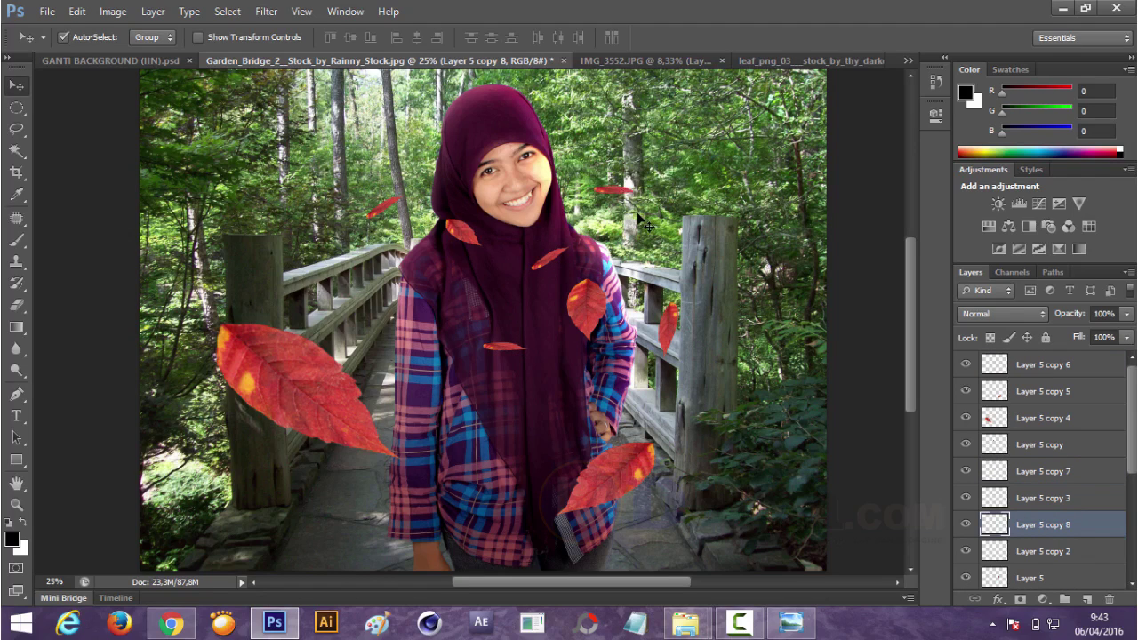
{"action": "key", "text": "ctrl+t"}
{"action": "left_click_drag", "start_coordinate": [638, 218], "coordinate": [622, 196]}
{"action": "key", "text": "Return"}
{"action": "left_click_drag", "start_coordinate": [307, 398], "coordinate": [349, 406]}
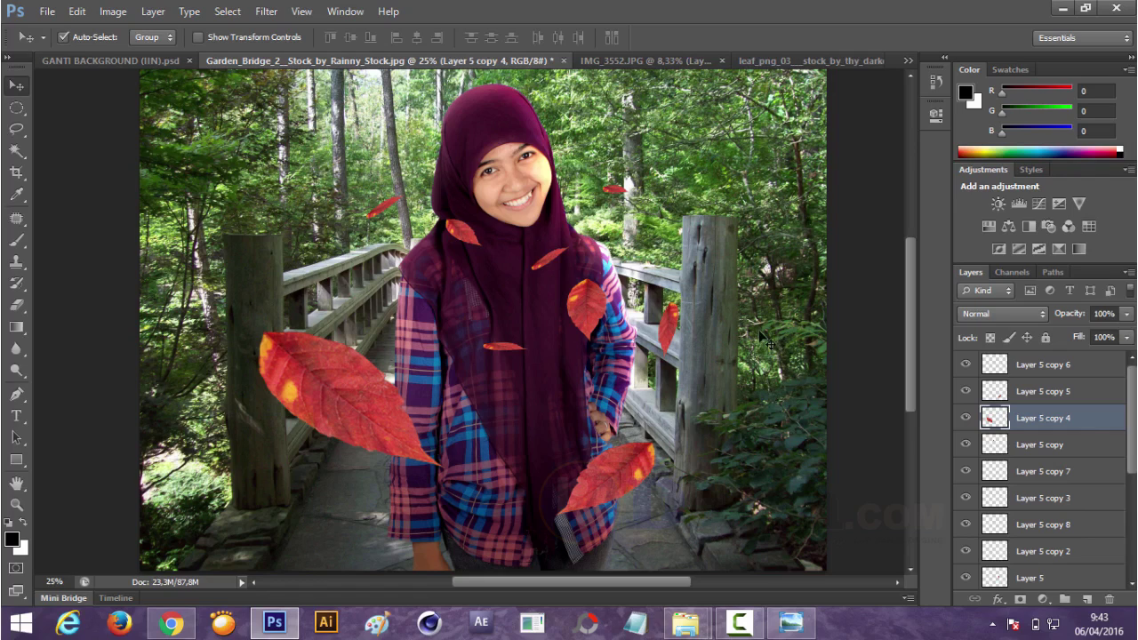
Duplicate Layer 5 into the top-left trees and rotate the copy more upright
{"action": "left_click", "coordinate": [638, 473]}
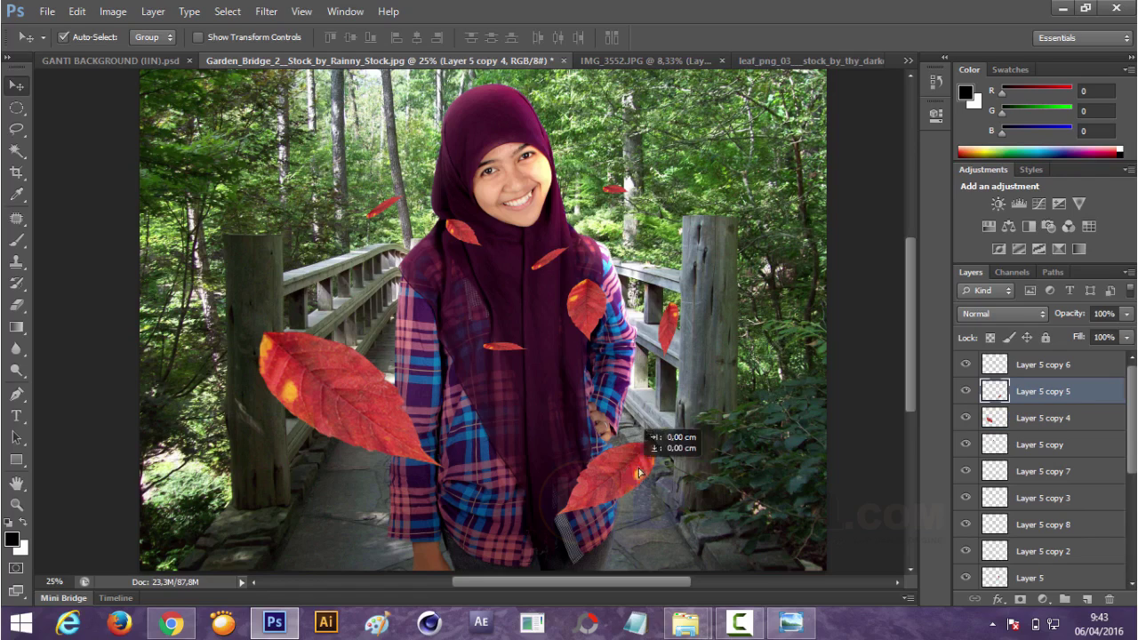
{"action": "left_click_drag", "start_coordinate": [638, 473], "coordinate": [643, 471]}
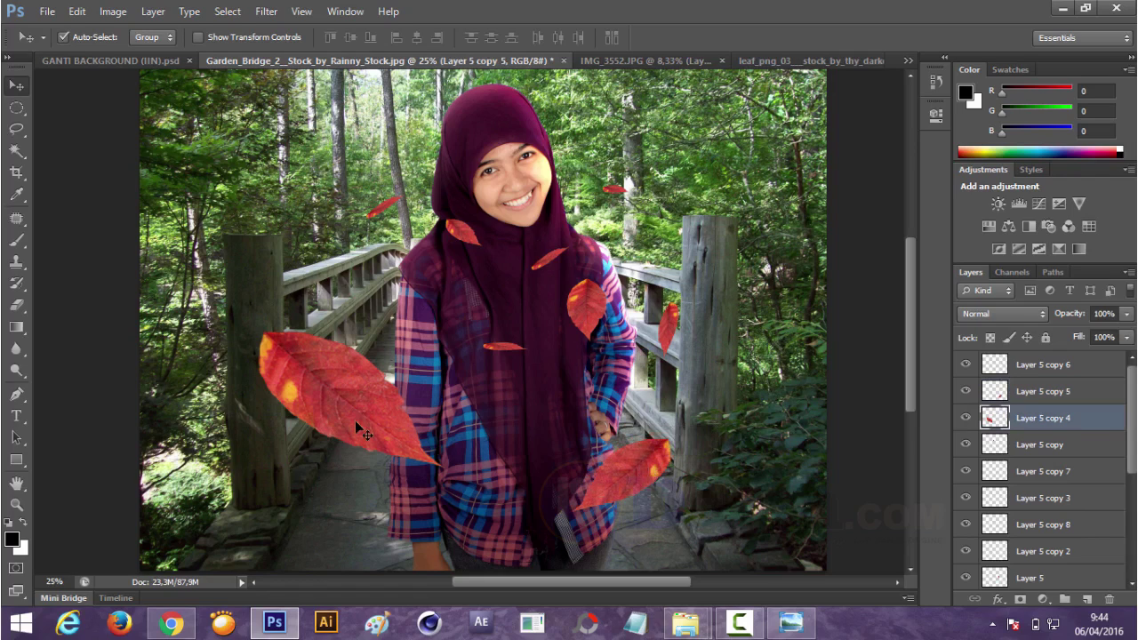
{"action": "left_click", "coordinate": [516, 346]}
{"action": "key", "text": "ctrl+j"}
{"action": "mouse_move", "coordinate": [511, 272]}
{"action": "left_mouse_down"}
{"action": "mouse_move", "coordinate": [329, 118]}
{"action": "mouse_move", "coordinate": [418, 120]}
{"action": "left_mouse_up"}
{"action": "key", "text": "ctrl+t"}
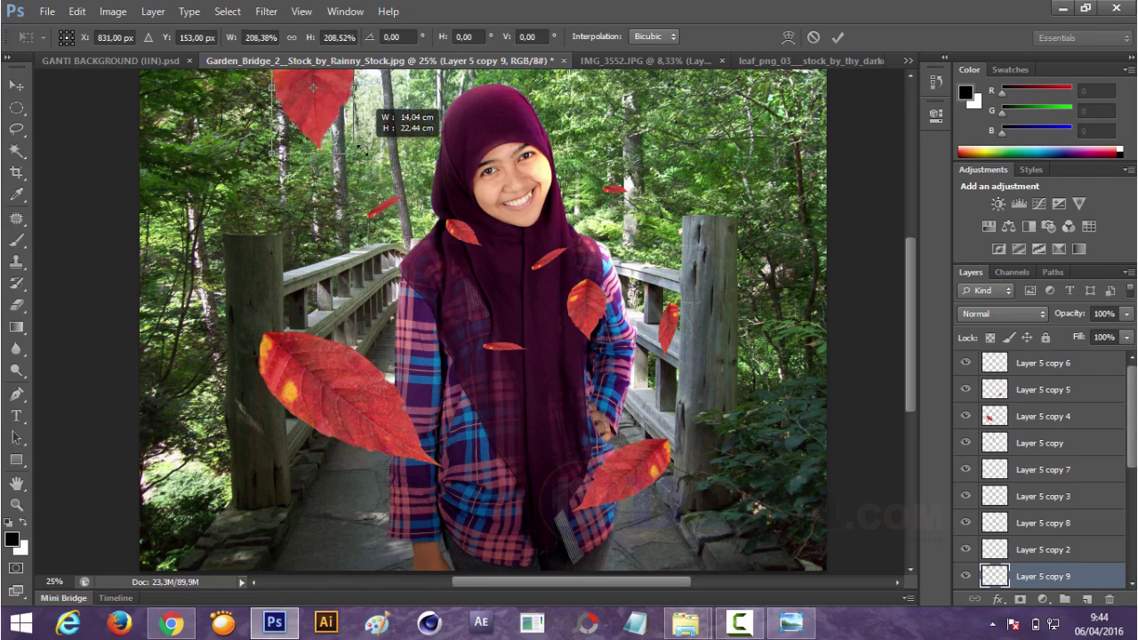
{"action": "key", "text": "Return"}
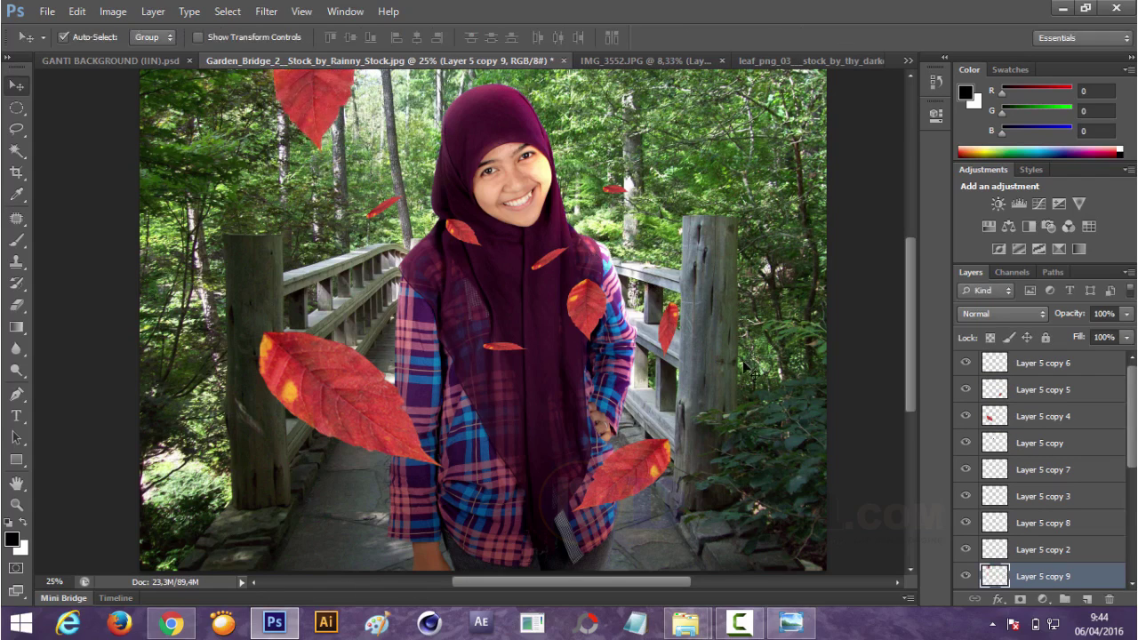
{"action": "key", "text": "ctrl+t"}
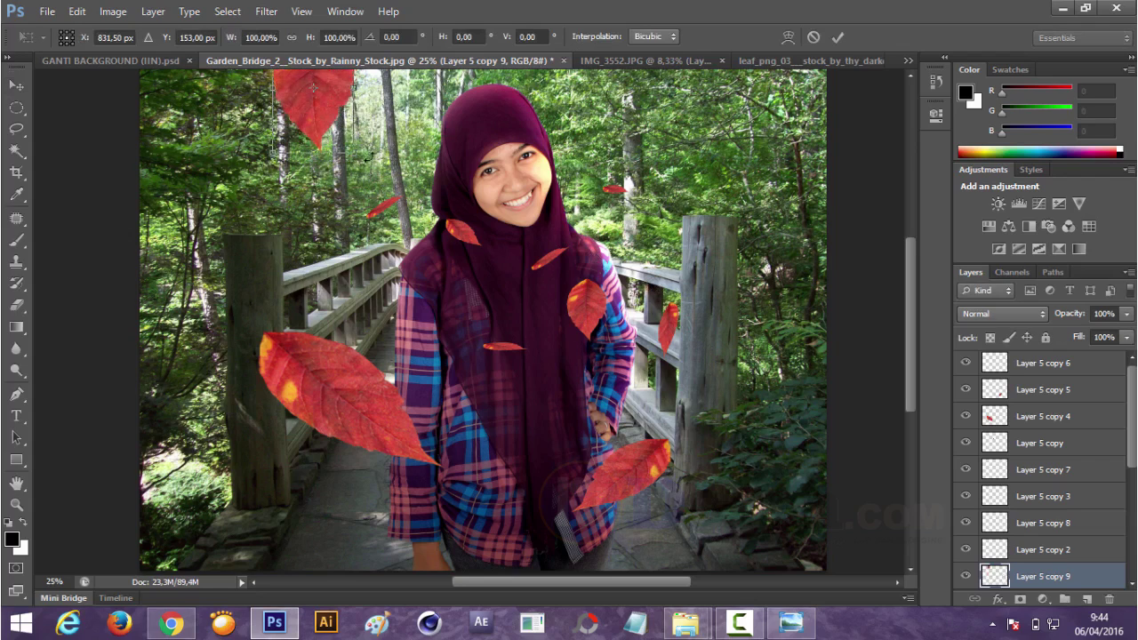
{"action": "left_click_drag", "start_coordinate": [371, 155], "coordinate": [417, 165]}
{"action": "key", "text": "Return"}
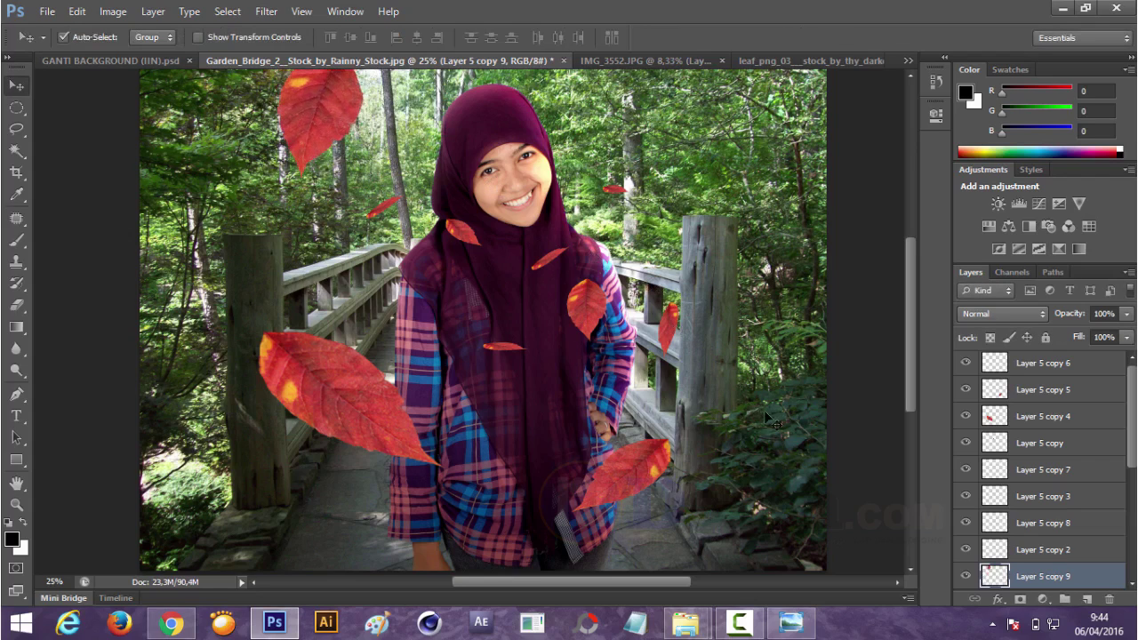
Restack Layer 5 copy 9 above Layer 5 copy 4 in the Layers panel
{"action": "left_click", "coordinate": [322, 374]}
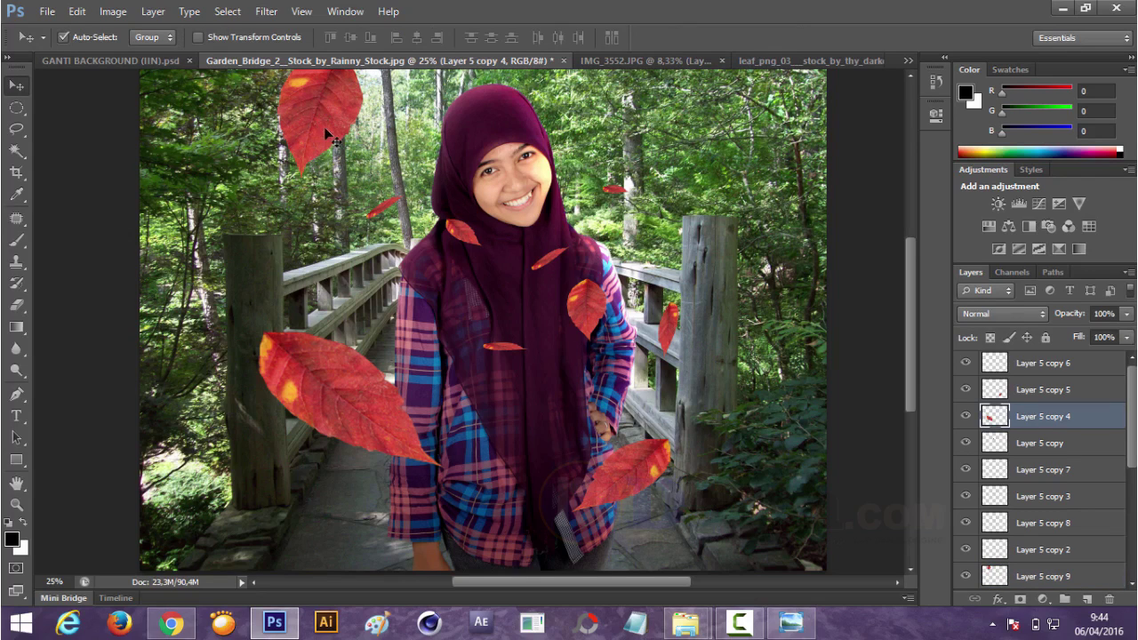
{"action": "left_click", "coordinate": [311, 107]}
{"action": "left_click_drag", "start_coordinate": [995, 571], "coordinate": [997, 407]}
Merge copies 4 and 9, group with copy 5, duplicate and merge Group 1, hiding the original
{"action": "left_click", "coordinate": [1022, 442], "text": "shift"}
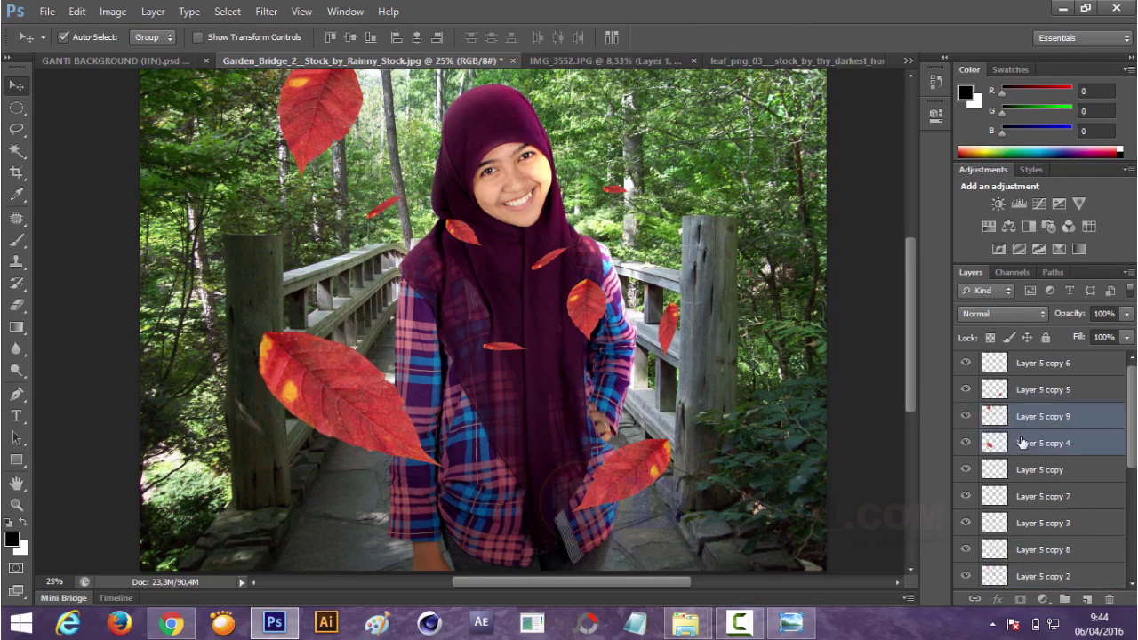
{"action": "key", "text": "ctrl+e"}
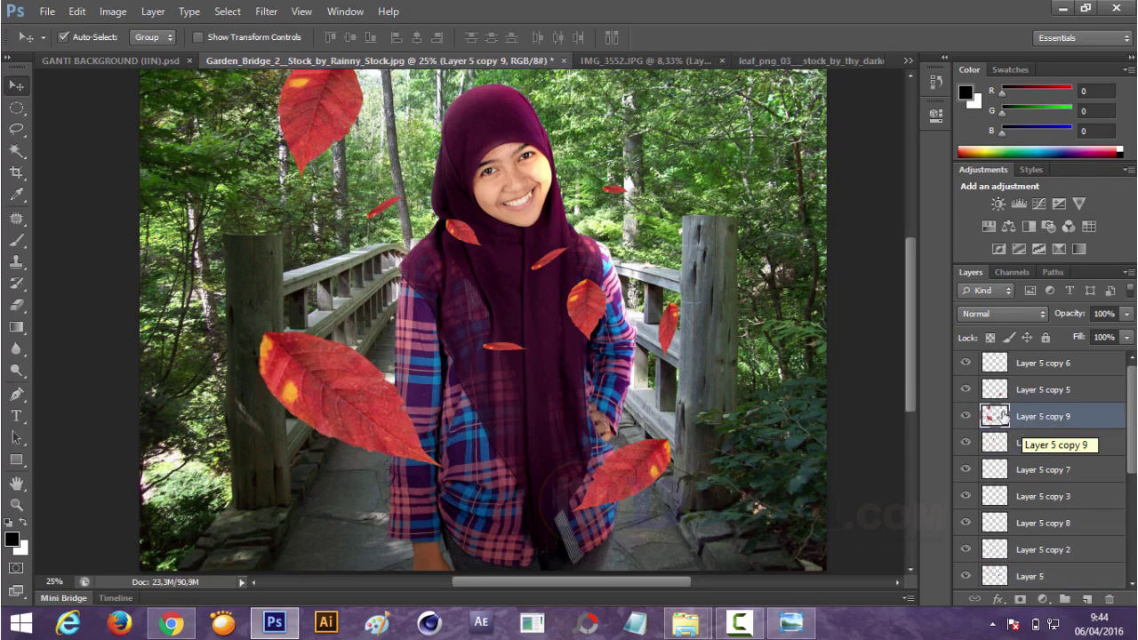
{"action": "key", "text": "alt+bracketright"}
{"action": "left_click", "coordinate": [1002, 414], "text": "shift"}
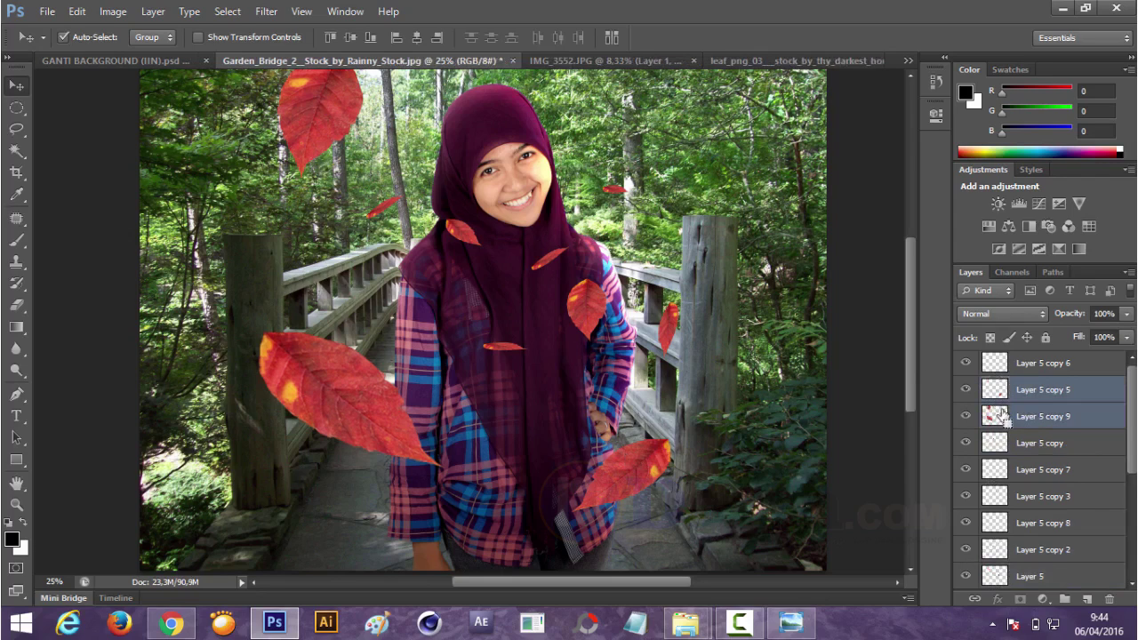
{"action": "key", "text": "ctrl+g"}
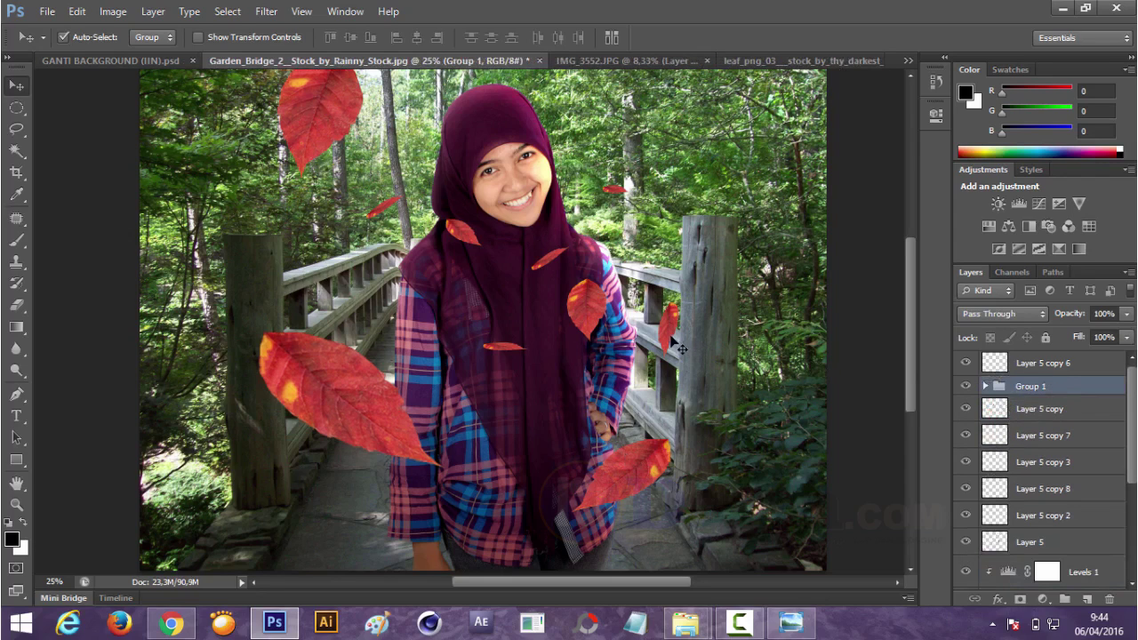
{"action": "key", "text": "ctrl+j"}
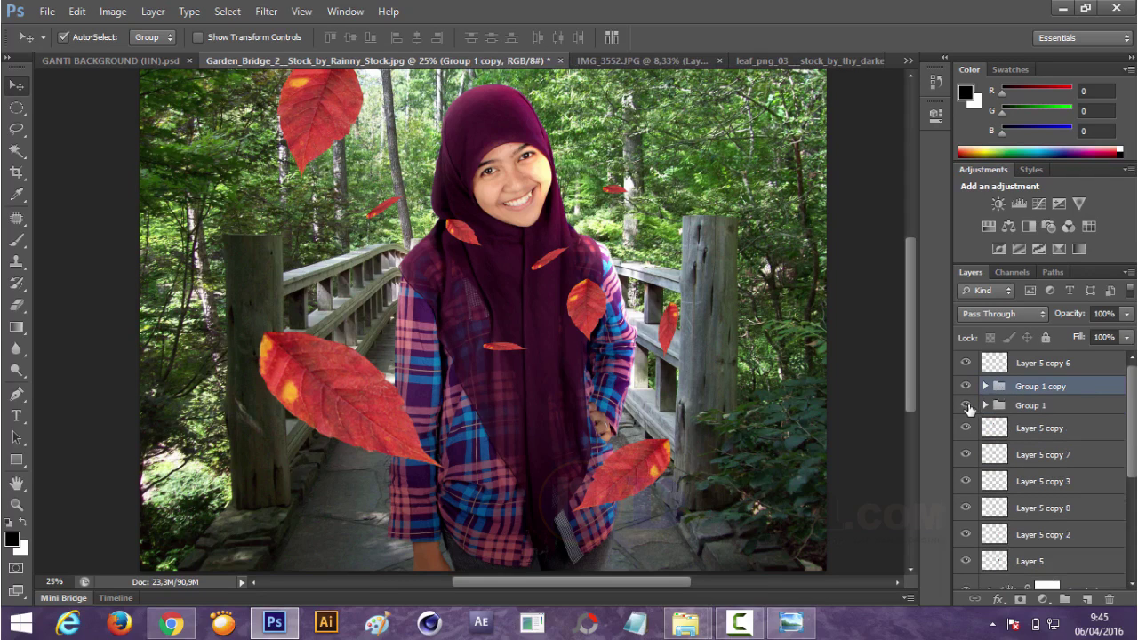
{"action": "left_click", "coordinate": [965, 412]}
{"action": "key", "text": "ctrl+e"}
{"action": "left_click", "coordinate": [265, 11]}
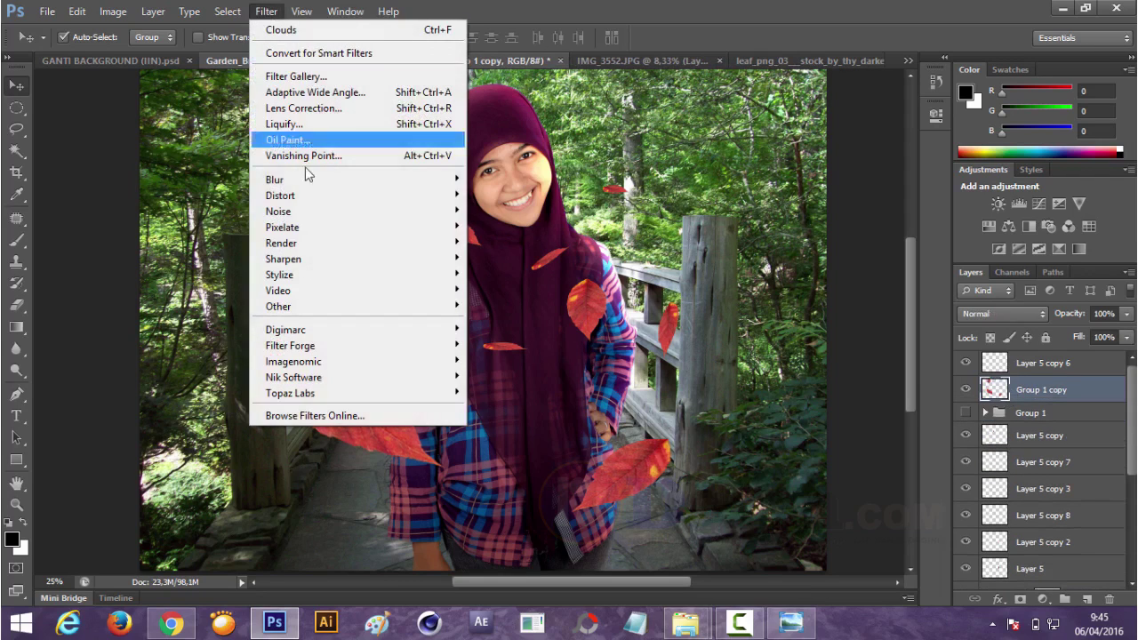
{"action": "left_click", "coordinate": [520, 294]}
{"action": "left_click_drag", "start_coordinate": [613, 54], "coordinate": [849, 64]}
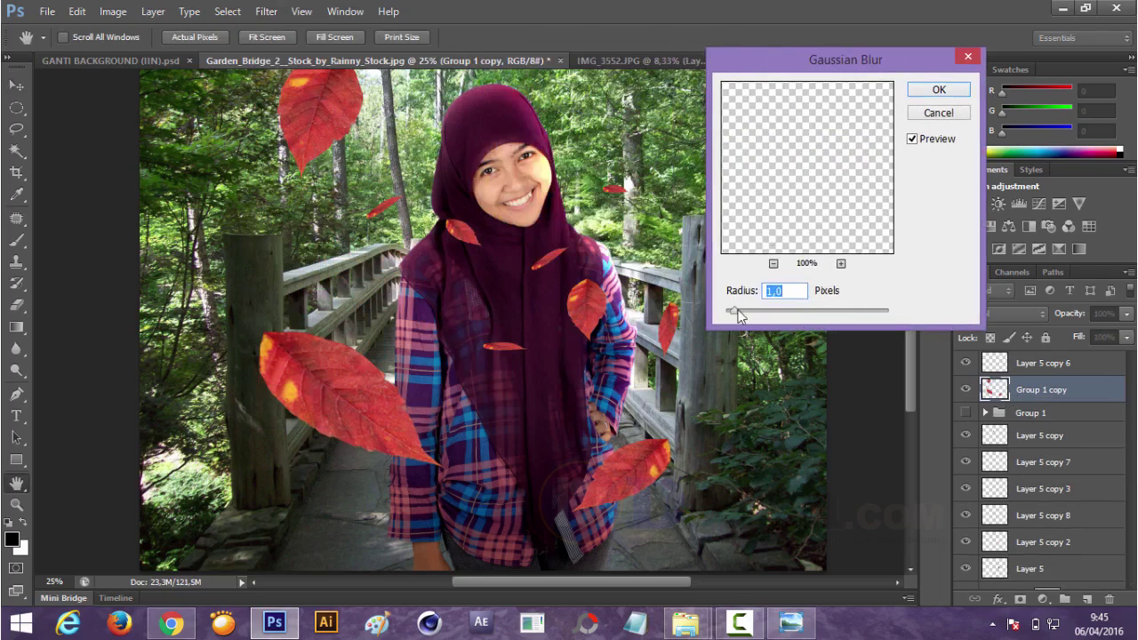
{"action": "left_click_drag", "start_coordinate": [749, 313], "coordinate": [792, 312]}
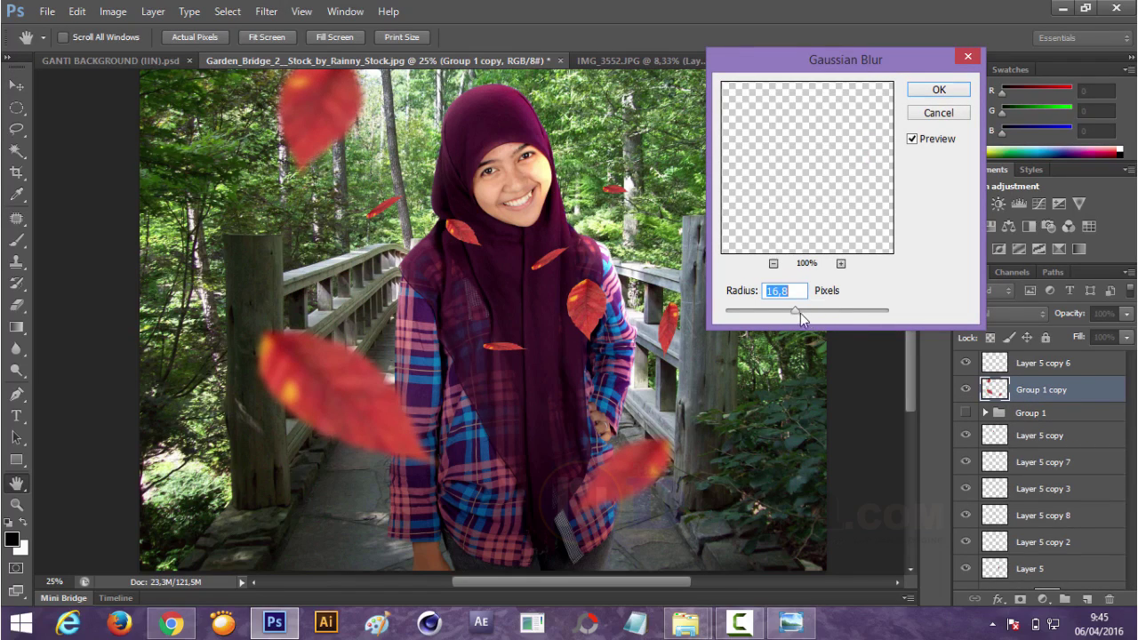
{"action": "left_click_drag", "start_coordinate": [795, 311], "coordinate": [792, 312]}
{"action": "left_click", "coordinate": [938, 90]}
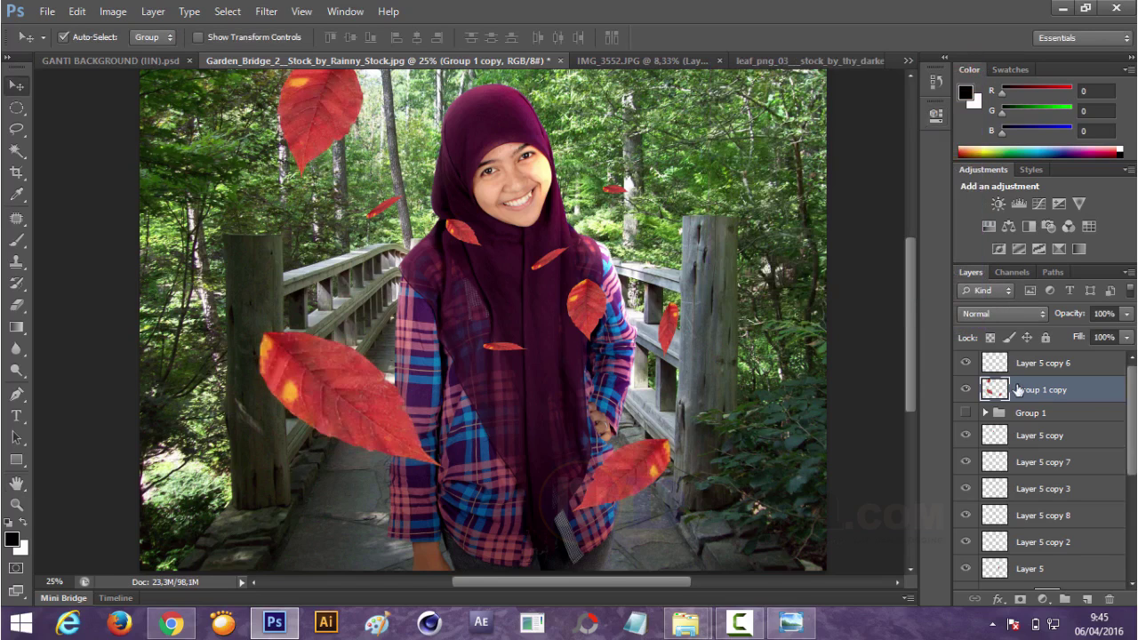
Cut the lower-right leaf onto its own layer with Layer via Cut
{"action": "left_click", "coordinate": [16, 106]}
{"action": "left_click_drag", "start_coordinate": [540, 411], "coordinate": [714, 533]}
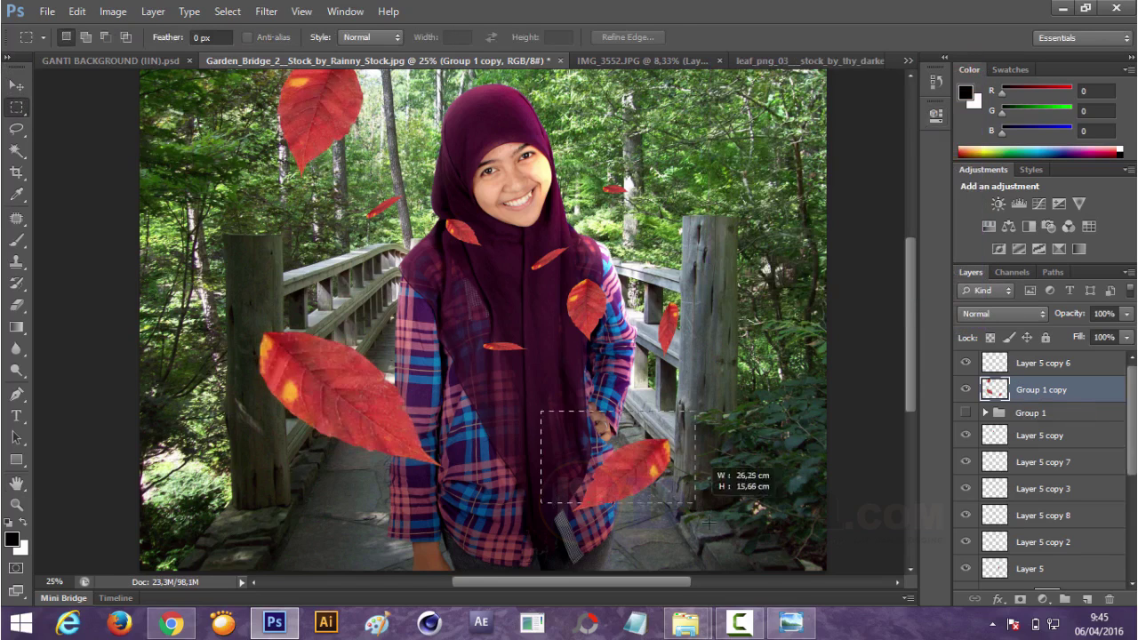
{"action": "right_click", "coordinate": [658, 463]}
{"action": "left_click", "coordinate": [715, 311]}
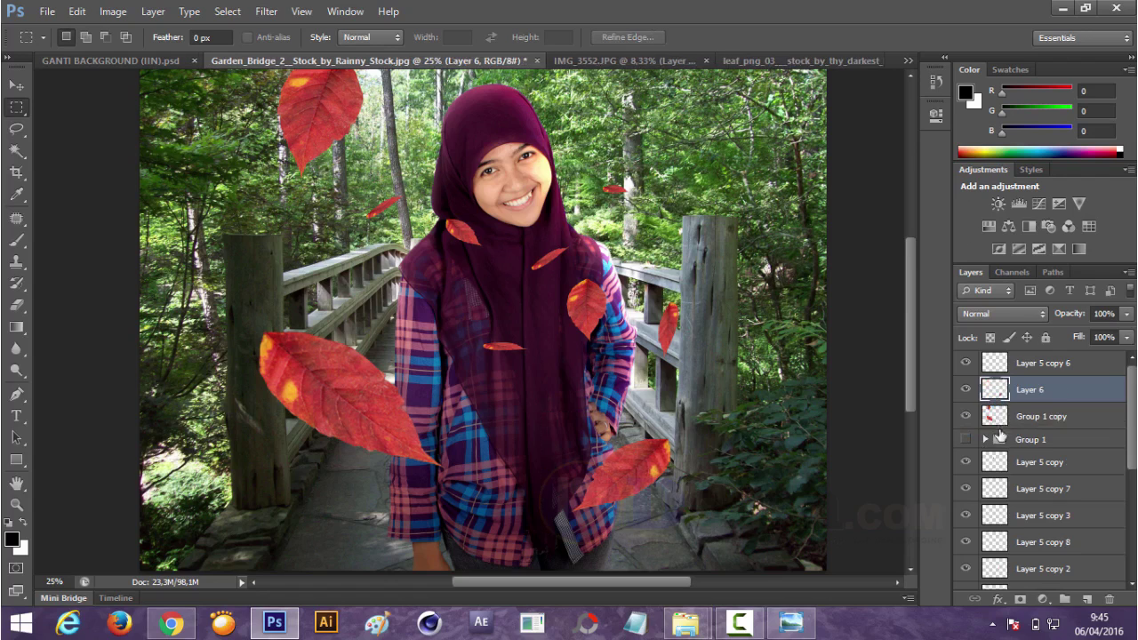
Apply a 12 px Gaussian Blur to the large leaves on Group 1 copy
{"action": "left_click", "coordinate": [266, 11]}
{"action": "left_click", "coordinate": [515, 298]}
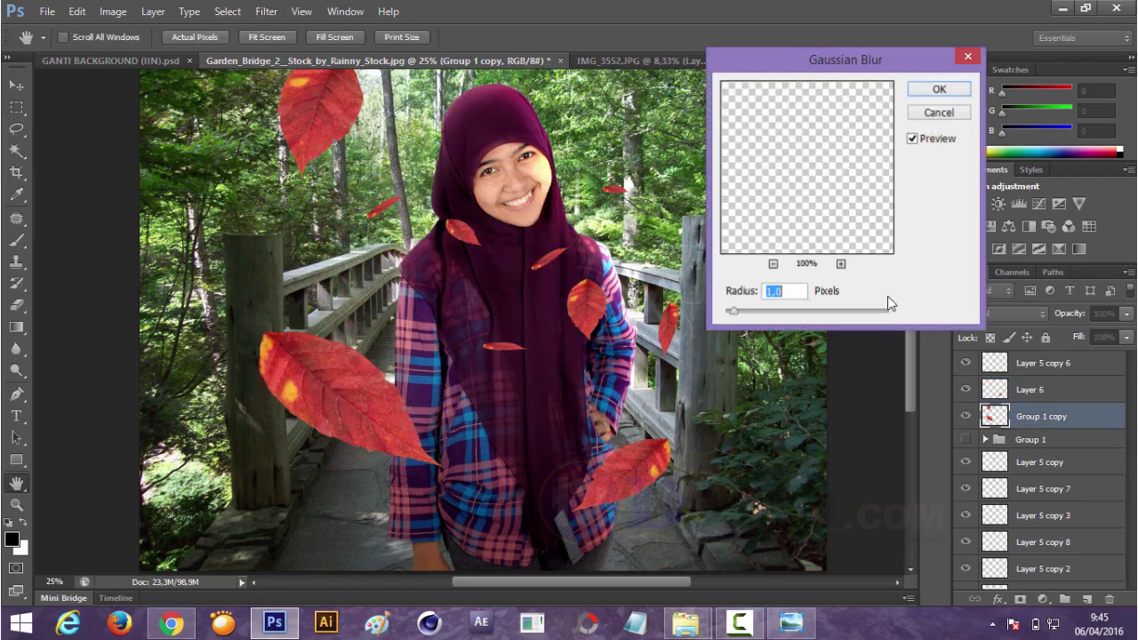
{"action": "left_click_drag", "start_coordinate": [796, 311], "coordinate": [789, 312]}
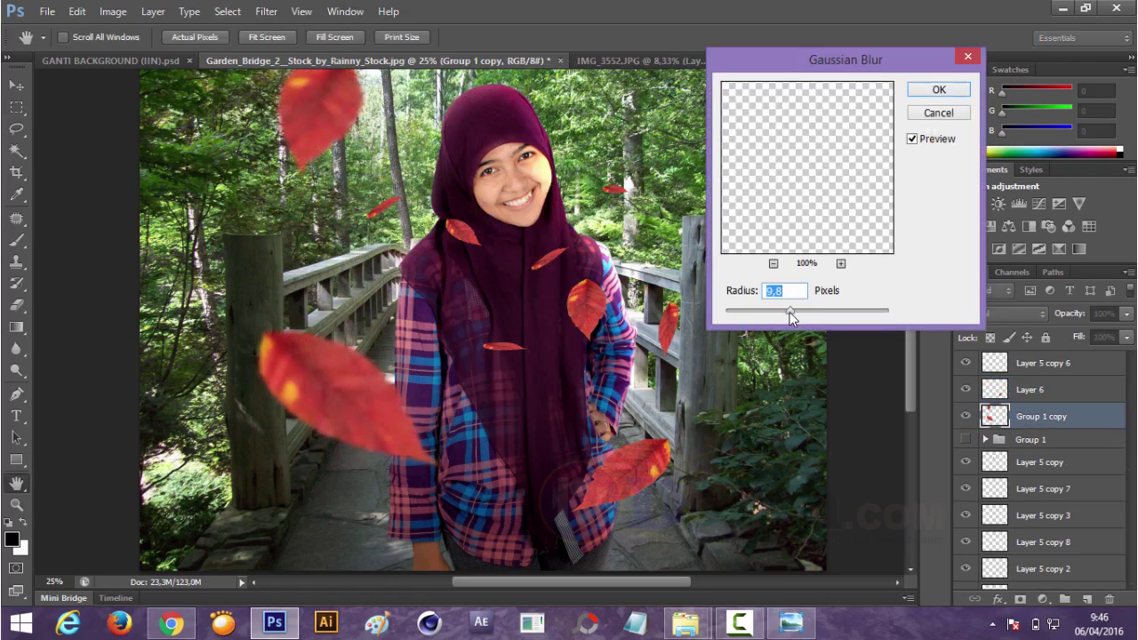
{"action": "type", "text": "12"}
{"action": "left_click", "coordinate": [939, 90]}
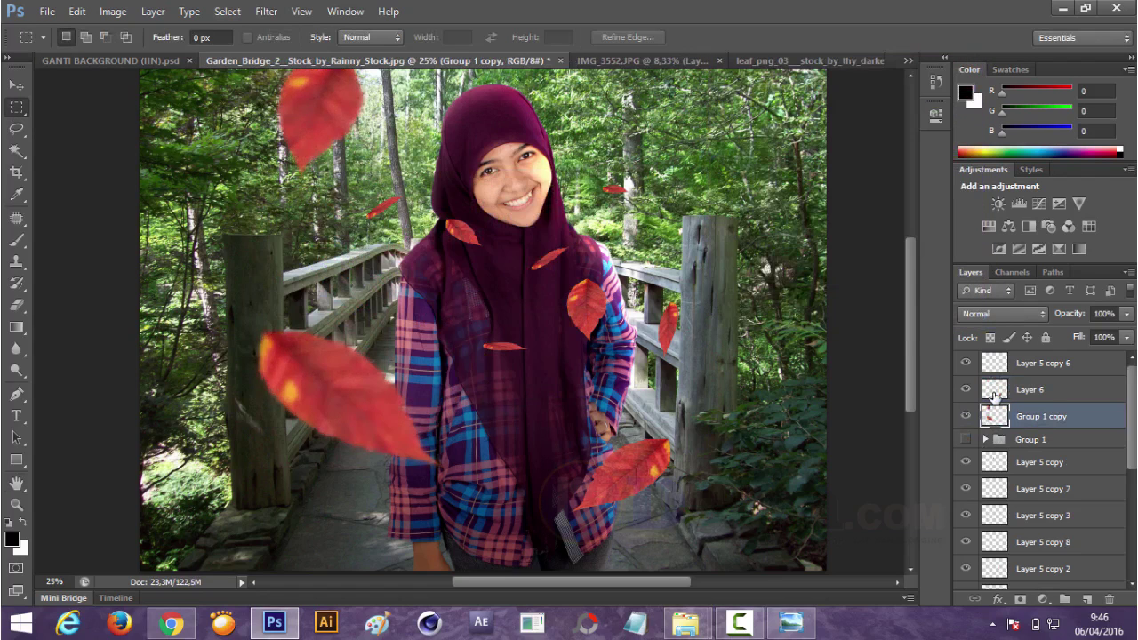
Apply an 8 px Gaussian Blur to the lower-right leaf on Layer 6
{"action": "left_click", "coordinate": [991, 391]}
{"action": "left_click", "coordinate": [265, 11]}
{"action": "left_click", "coordinate": [520, 307]}
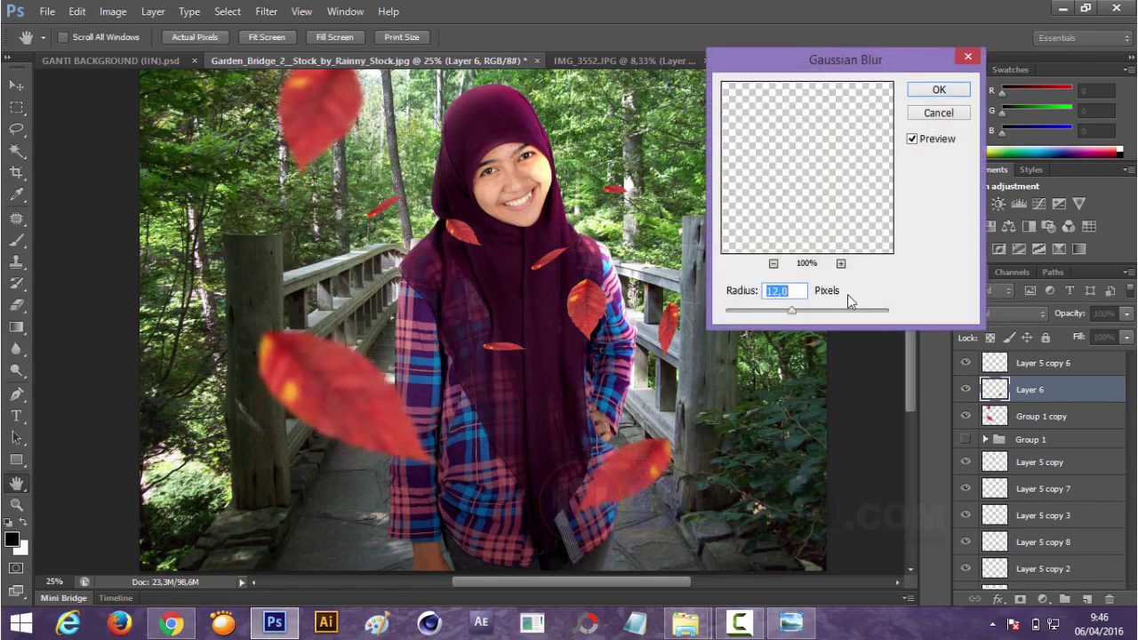
{"action": "type", "text": "8"}
{"action": "left_click", "coordinate": [933, 93]}
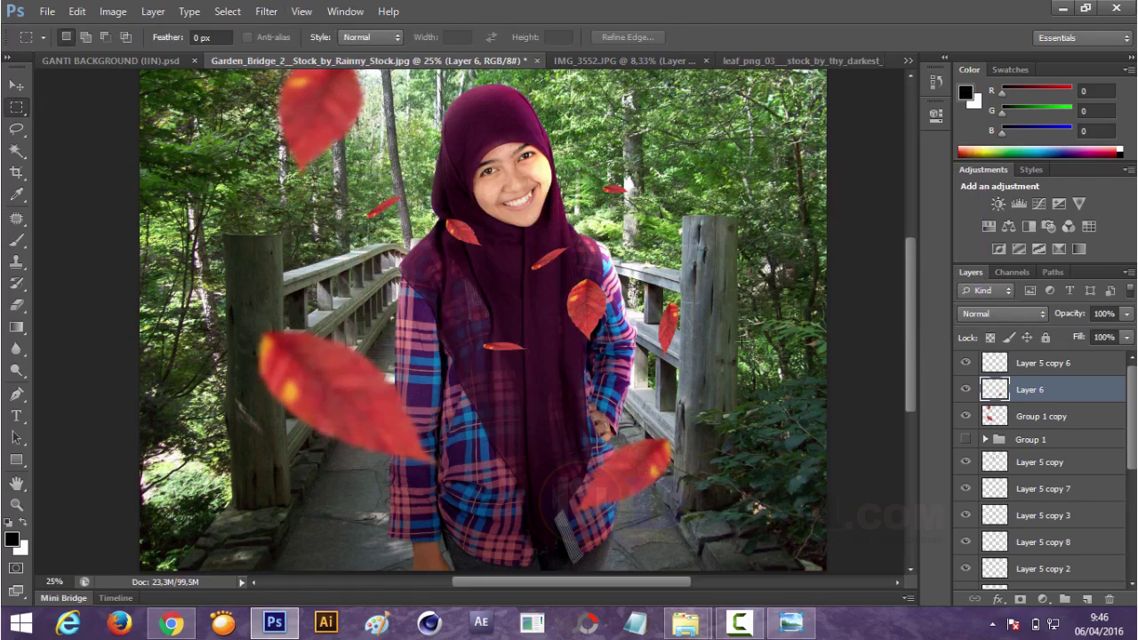
Select the small leaf on the scarf and rotate it slightly clockwise
{"action": "key", "text": "v"}
{"action": "left_click", "coordinate": [508, 347]}
{"action": "key", "text": "ctrl+t"}
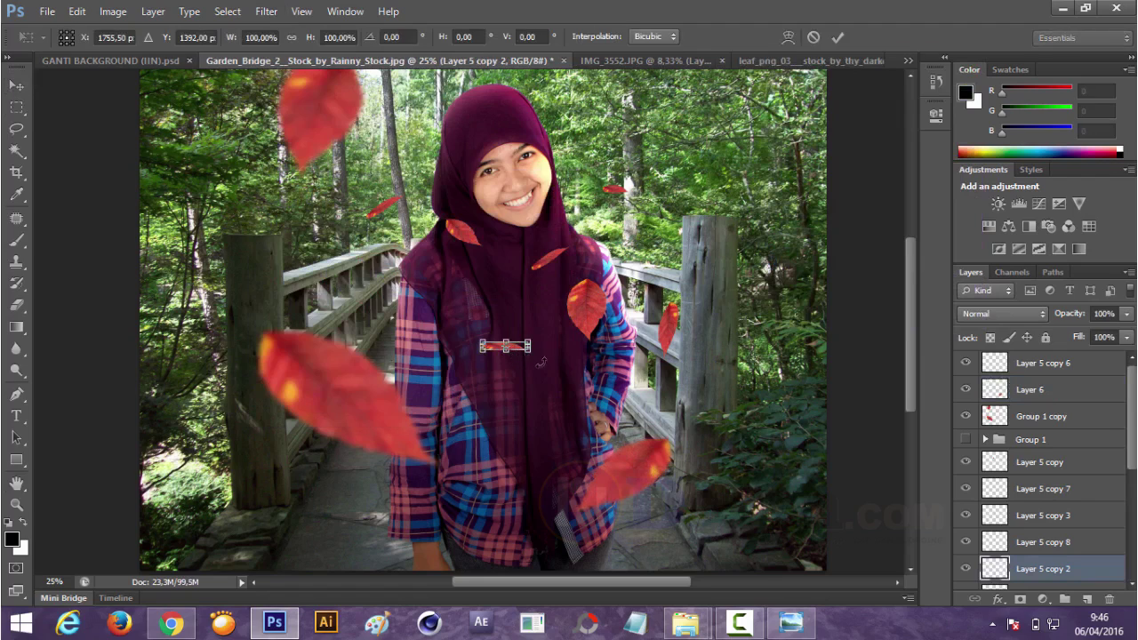
{"action": "left_click_drag", "start_coordinate": [540, 361], "coordinate": [537, 372]}
{"action": "key", "text": "Return"}
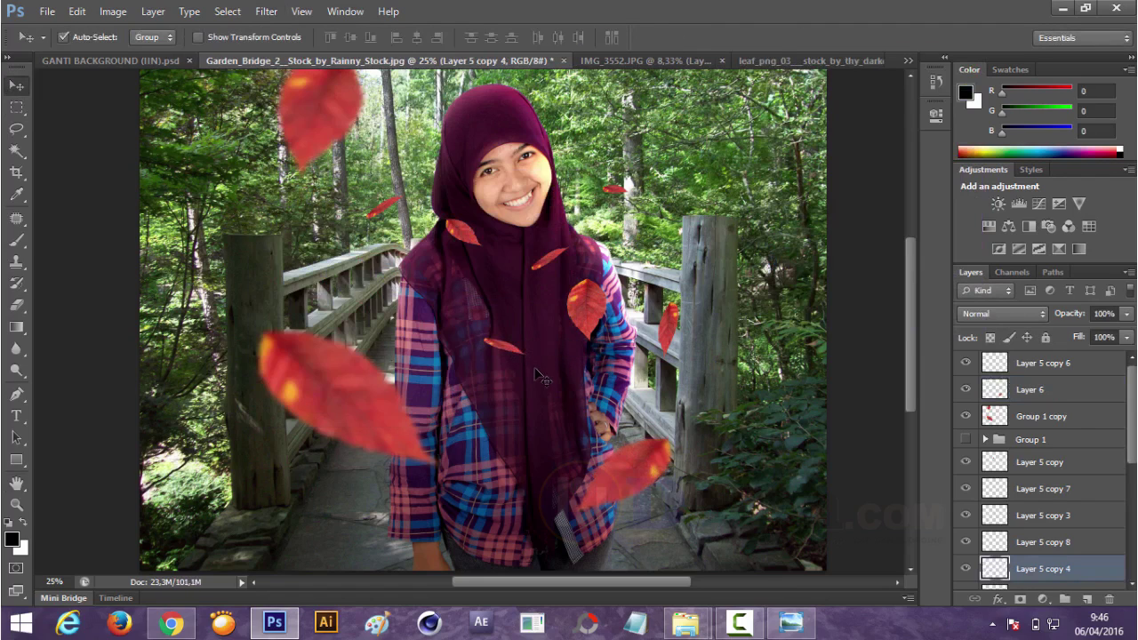
Rotate the copied leaf about 40°, flip it horizontally, and turn it further to about 116°
{"action": "key", "text": "ctrl+t"}
{"action": "left_click_drag", "start_coordinate": [542, 352], "coordinate": [586, 313]}
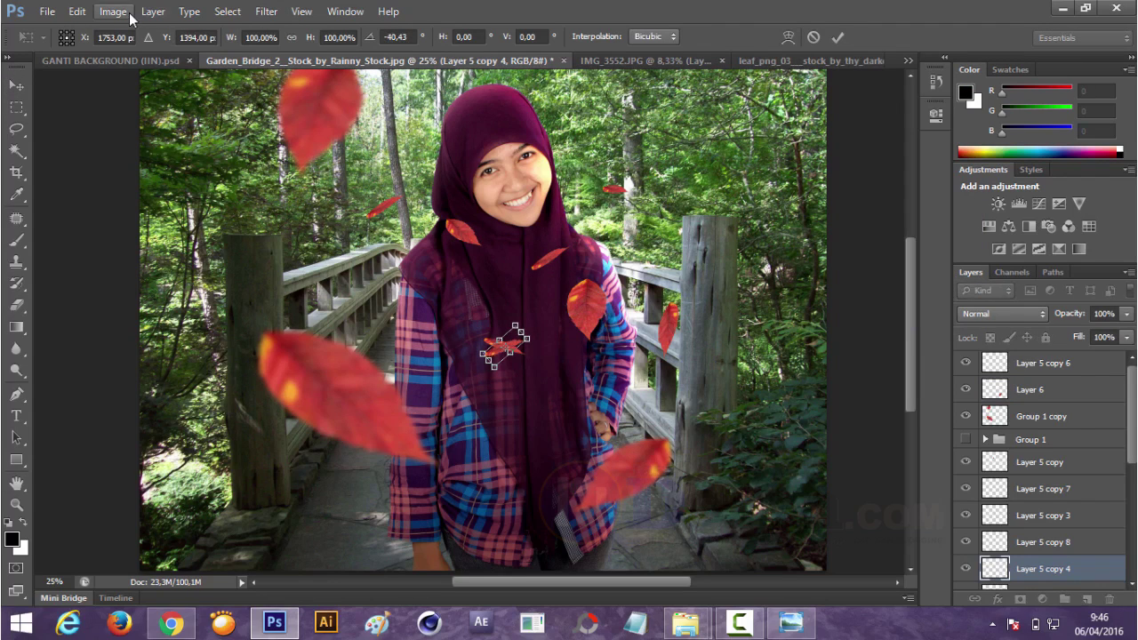
{"action": "left_click", "coordinate": [77, 11]}
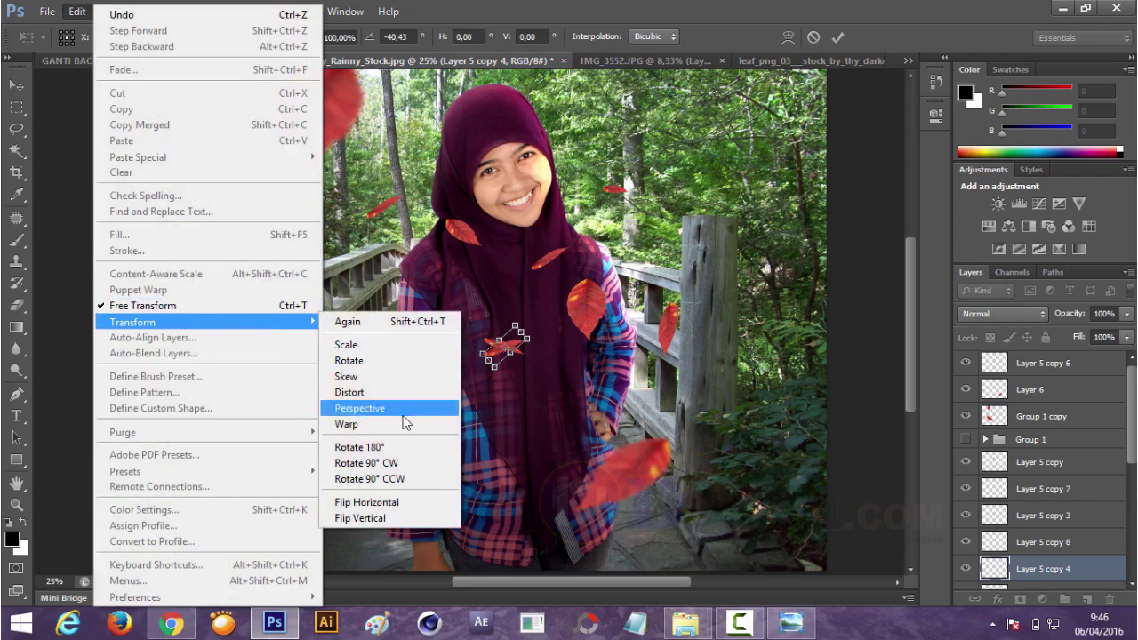
{"action": "left_click", "coordinate": [377, 502]}
{"action": "left_click_drag", "start_coordinate": [530, 330], "coordinate": [524, 351]}
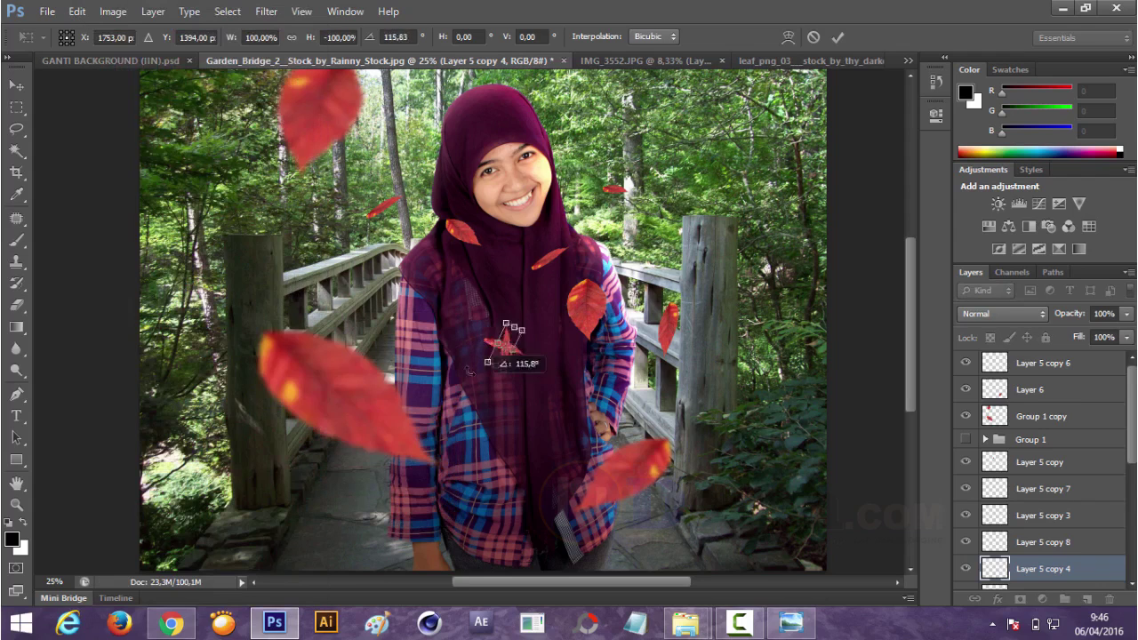
{"action": "key", "text": "Return"}
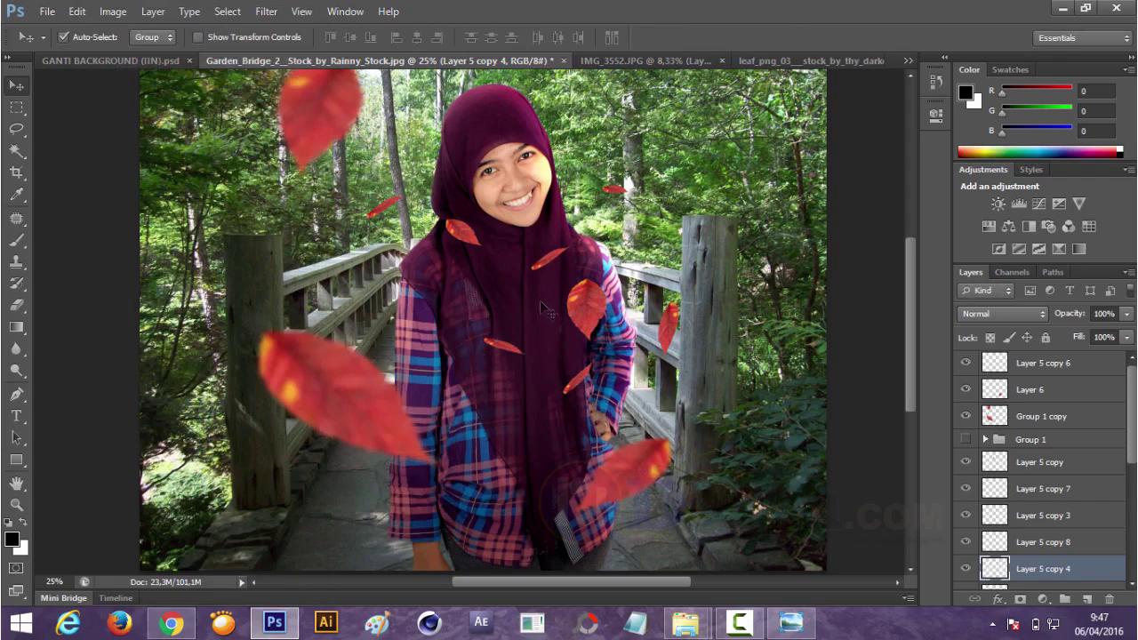
{"action": "left_click", "coordinate": [592, 313]}
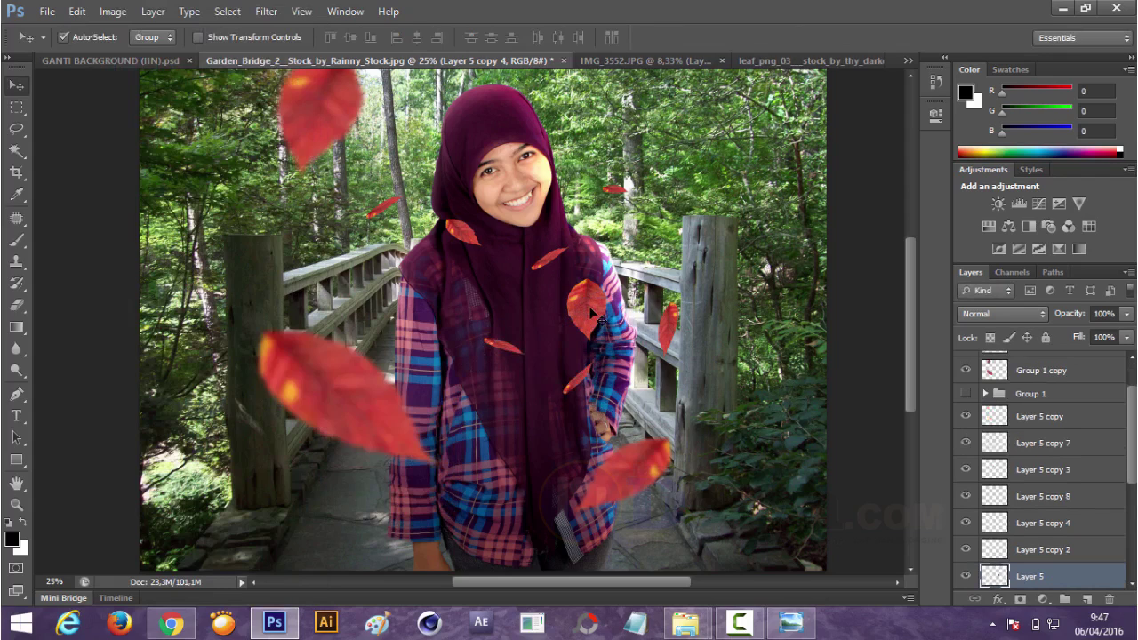
Hide Layer 5, move Layer 5 copy 6 below Group 1, and select all Layer 5 copies
{"action": "left_click", "coordinate": [966, 576]}
{"action": "left_click", "coordinate": [997, 552]}
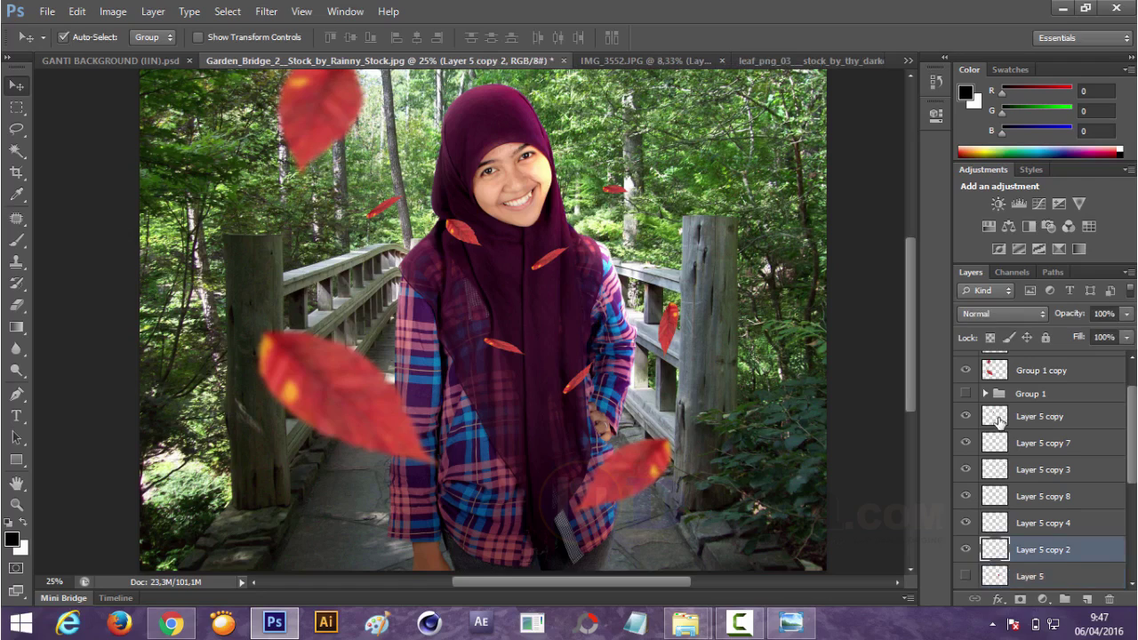
{"action": "left_click", "coordinate": [999, 421], "text": "shift"}
{"action": "scroll", "coordinate": [1002, 382], "scroll_direction": "up", "scroll_amount": 1}
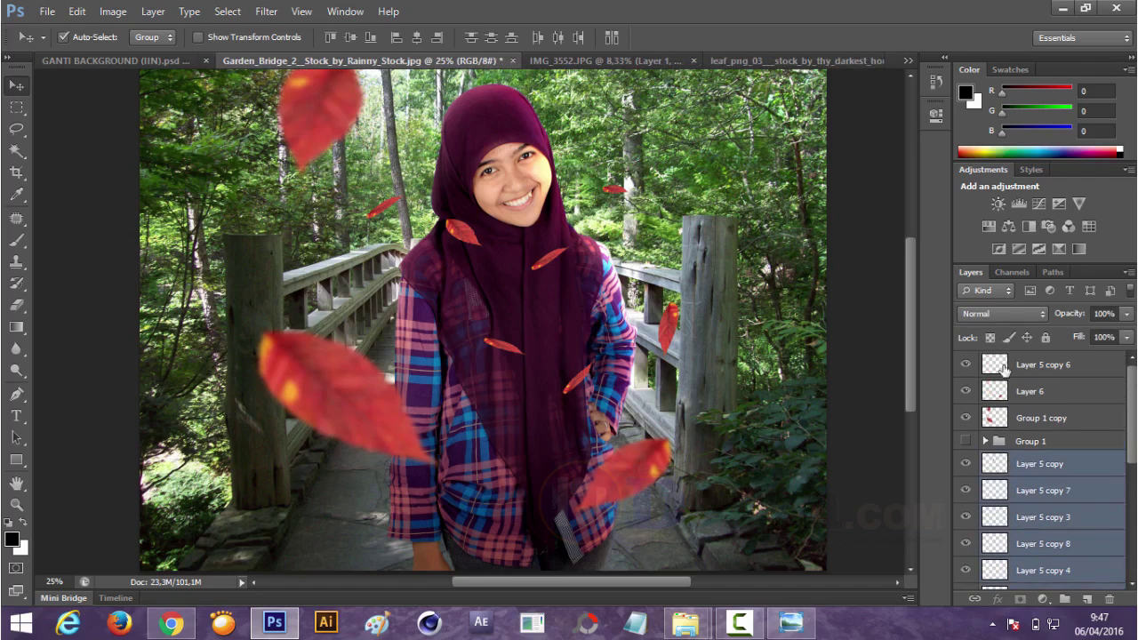
{"action": "left_click", "coordinate": [1000, 441]}
{"action": "scroll", "coordinate": [997, 444], "scroll_direction": "down", "scroll_amount": 1}
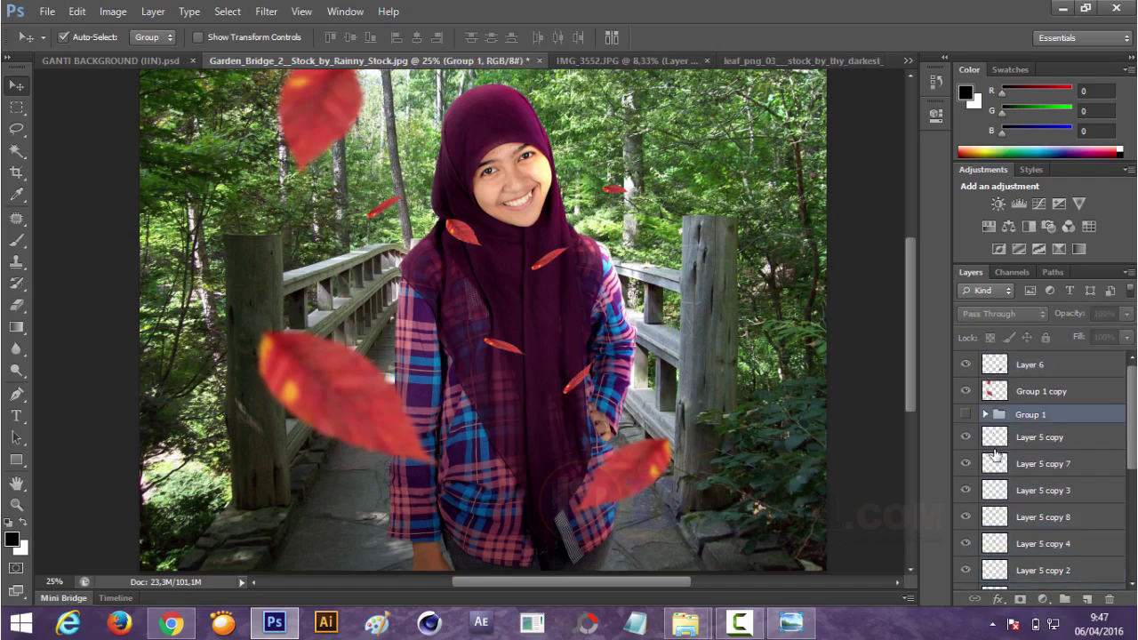
{"action": "scroll", "coordinate": [996, 453], "scroll_direction": "up", "scroll_amount": 1}
{"action": "left_click_drag", "start_coordinate": [1003, 362], "coordinate": [1002, 444]}
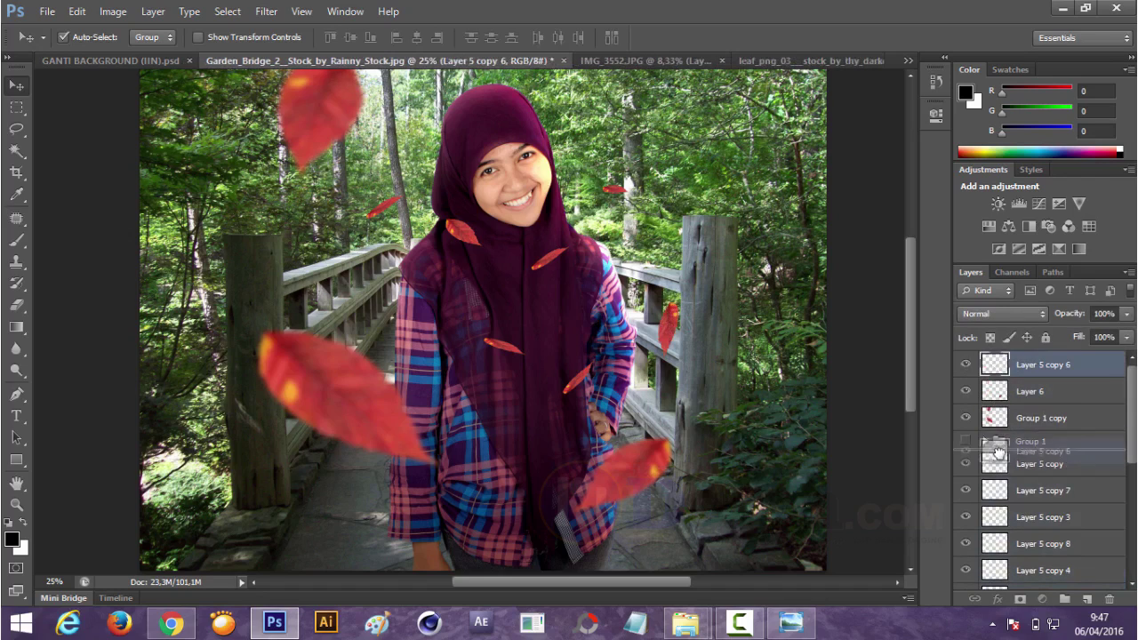
{"action": "scroll", "coordinate": [1022, 489], "scroll_direction": "down", "scroll_amount": 2}
{"action": "scroll", "coordinate": [1005, 502], "scroll_direction": "down", "scroll_amount": 1}
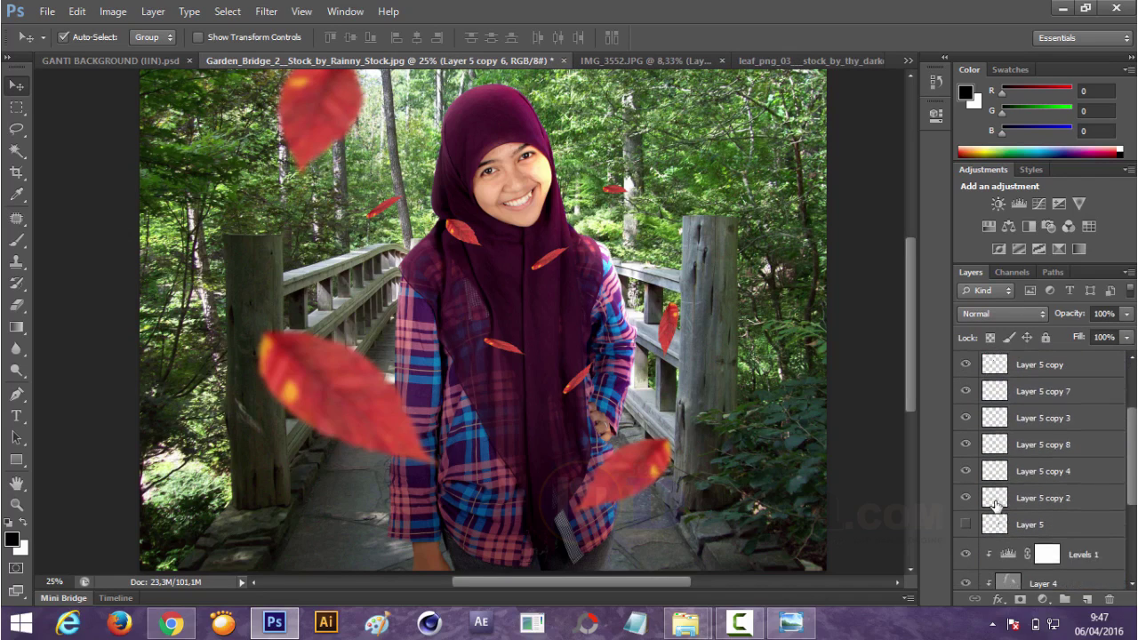
{"action": "left_click", "coordinate": [996, 502], "text": "shift"}
Group the leaf copies as Group 2, then merge a duplicate into Group 2 copy
{"action": "key", "text": "ctrl+g"}
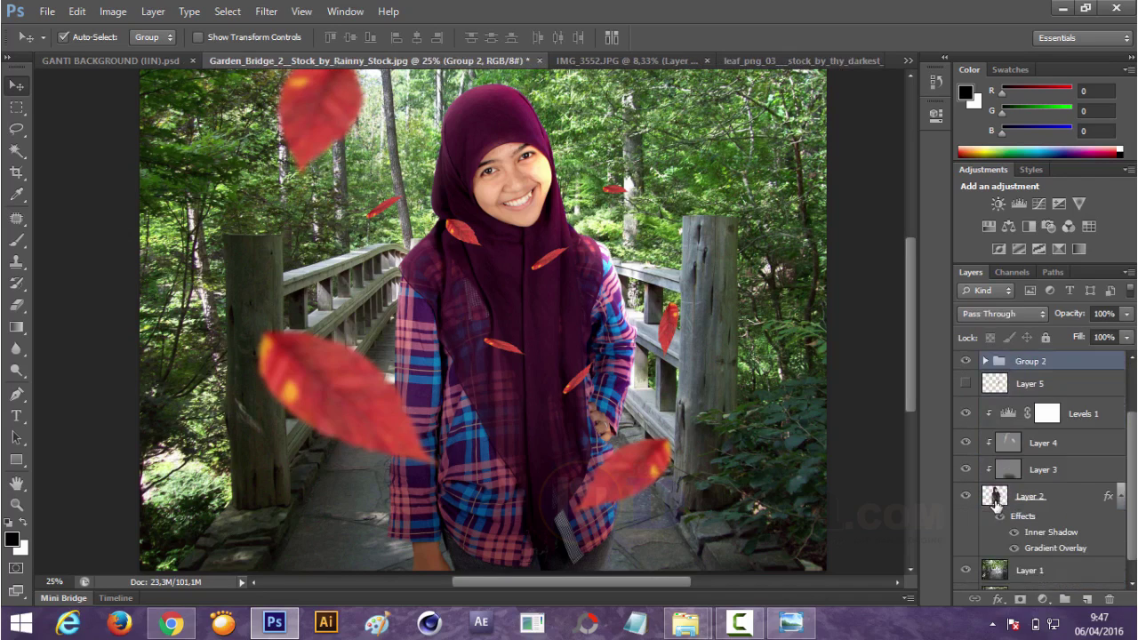
{"action": "key", "text": "ctrl+j"}
{"action": "left_click", "coordinate": [963, 384]}
{"action": "key", "text": "ctrl+e"}
Blur the merged small leaves with Gaussian Blur radius 3 and enlarge them to about 126%
{"action": "left_click", "coordinate": [265, 11]}
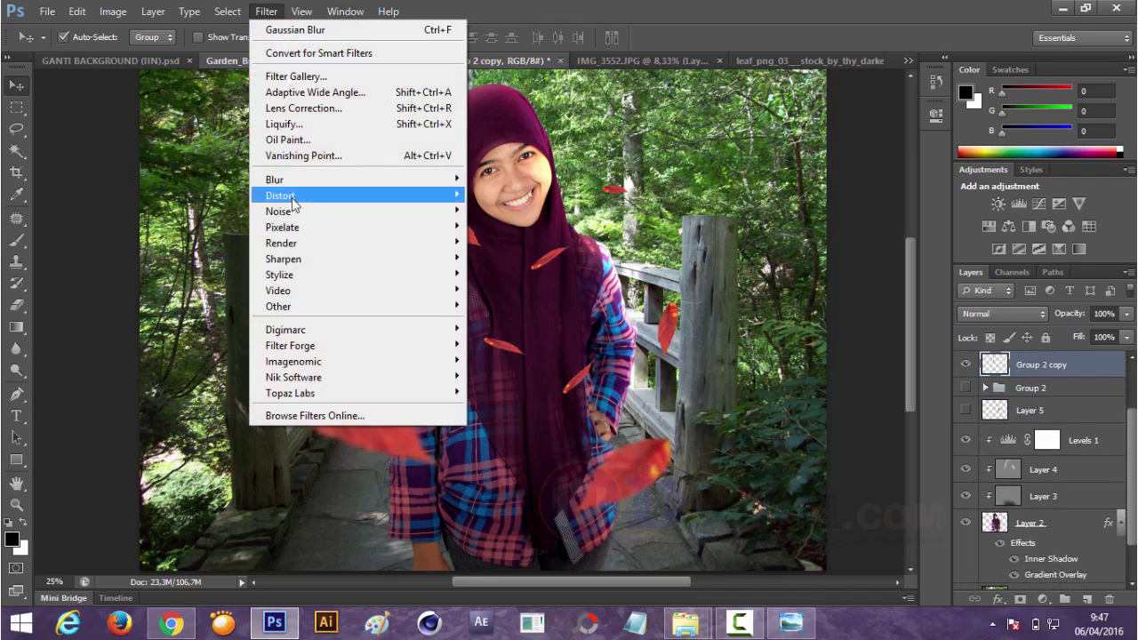
{"action": "left_click", "coordinate": [542, 294]}
{"action": "type", "text": "3"}
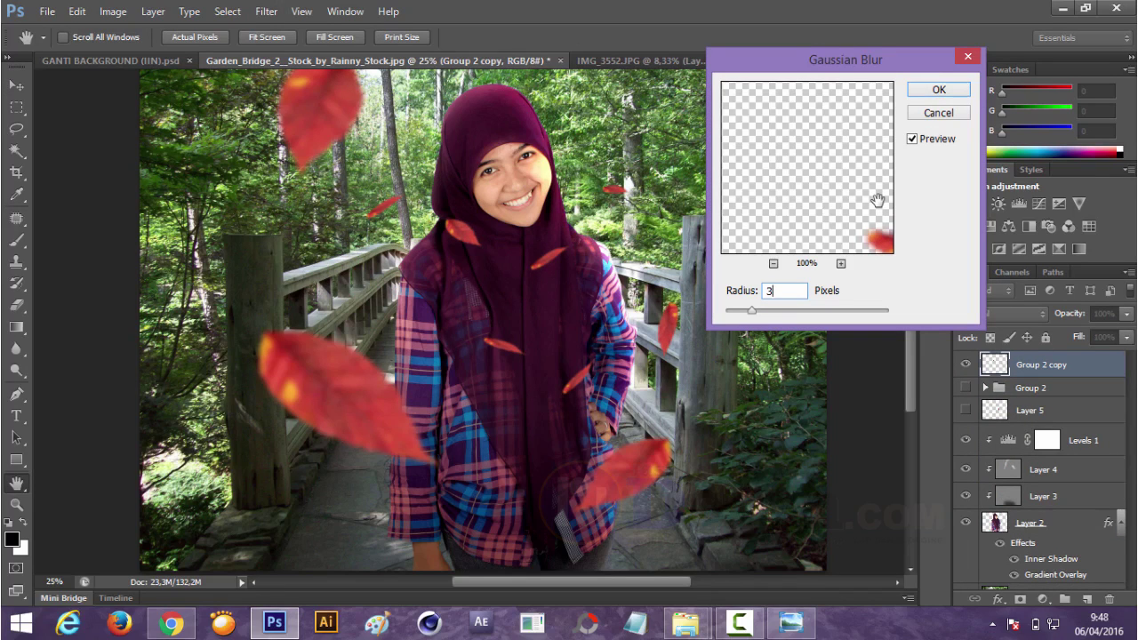
{"action": "left_click", "coordinate": [935, 92]}
{"action": "key", "text": "v"}
{"action": "key", "text": "ctrl+t"}
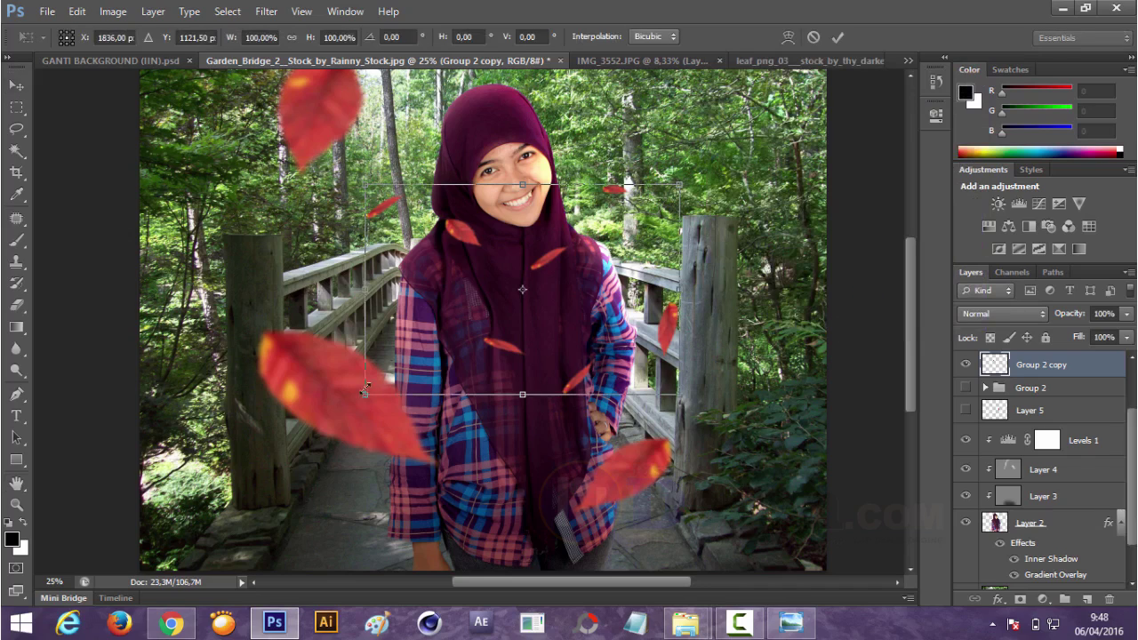
{"action": "left_click_drag", "start_coordinate": [363, 397], "coordinate": [323, 424]}
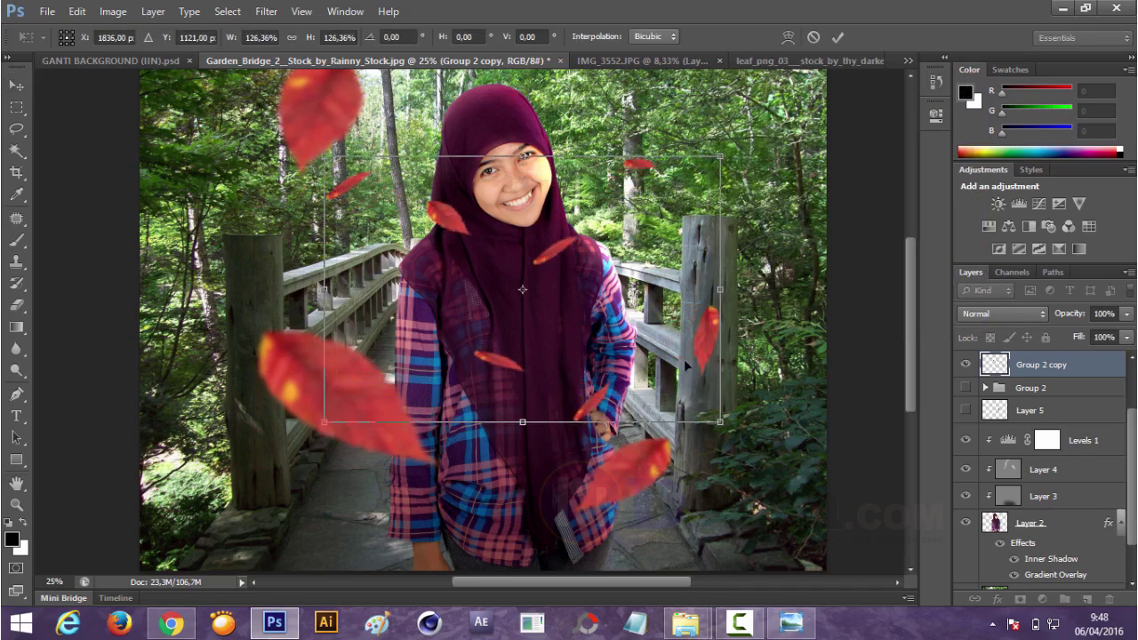
{"action": "key", "text": "Return"}
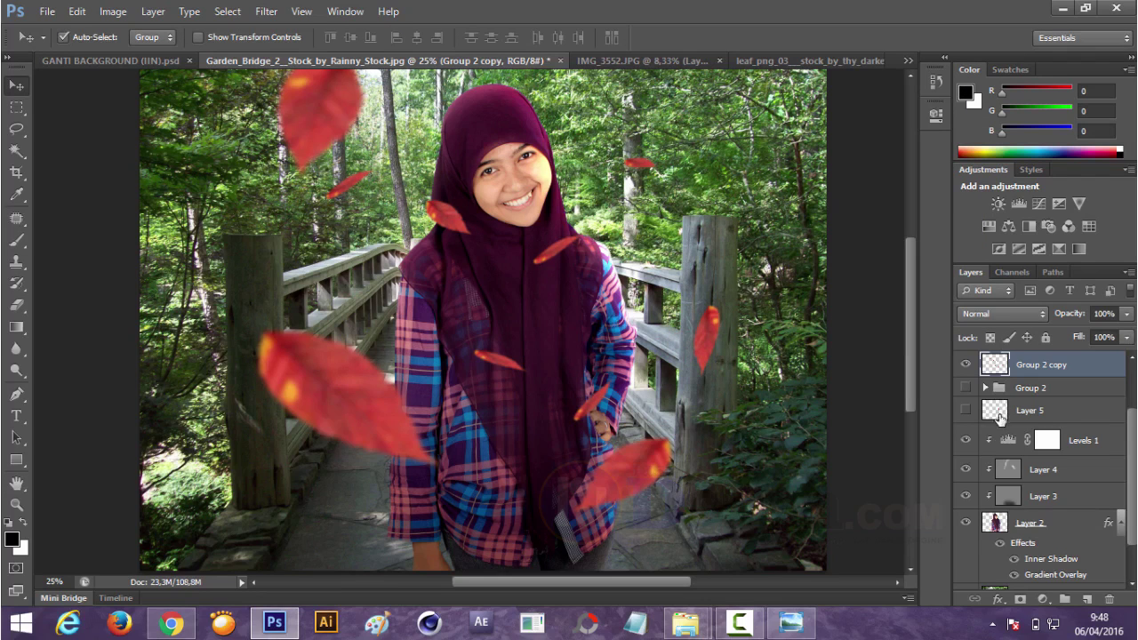
{"action": "key", "text": "ctrl+j"}
Apply a stronger Gaussian Blur to the large leaves in Group 1 copy
{"action": "left_click", "coordinate": [266, 11]}
{"action": "mouse_move", "coordinate": [274, 179]}
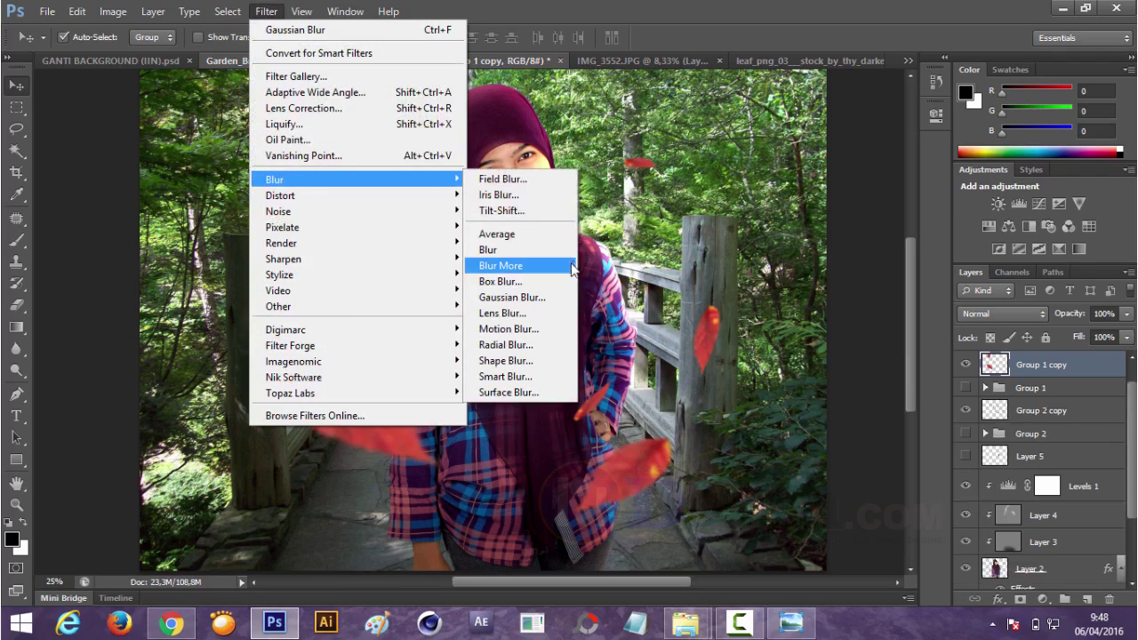
{"action": "left_click", "coordinate": [512, 297]}
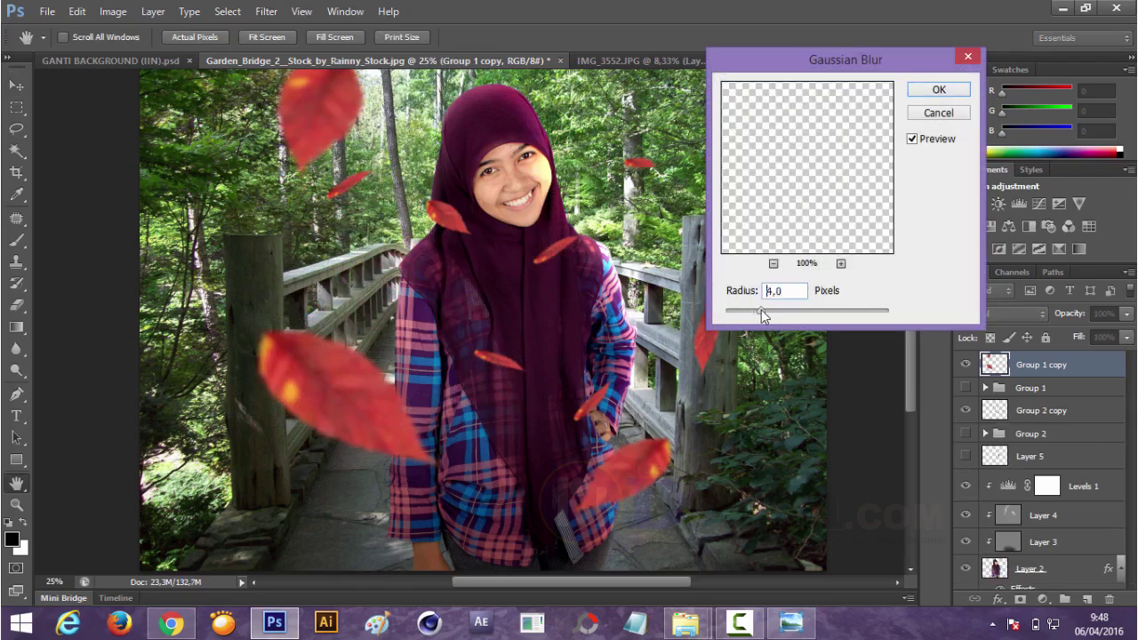
{"action": "left_click_drag", "start_coordinate": [761, 309], "coordinate": [790, 311]}
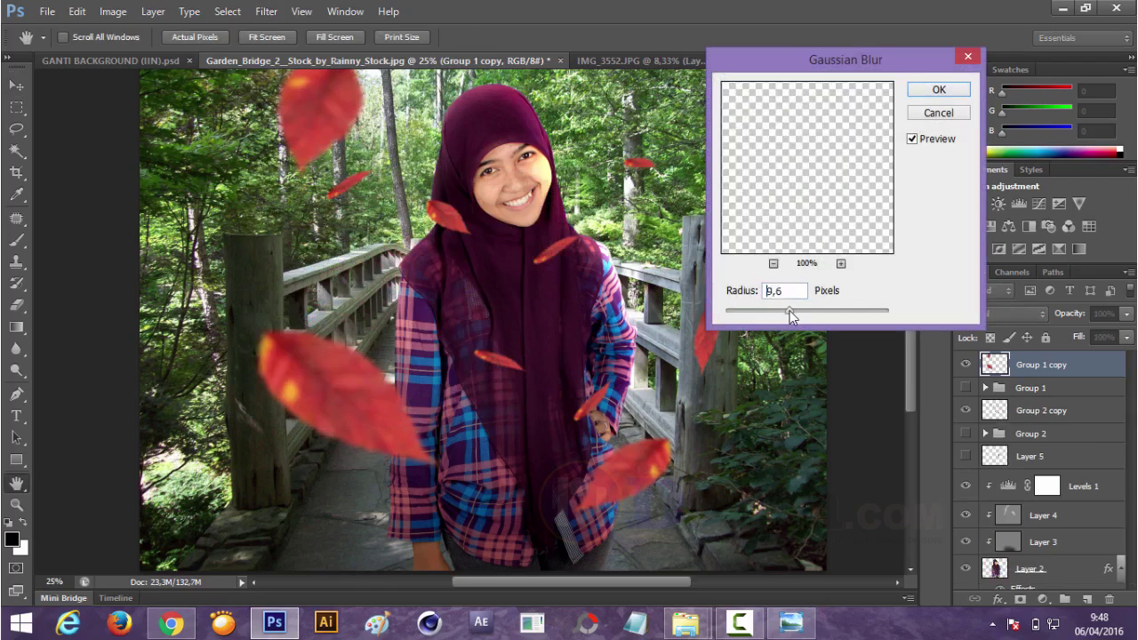
{"action": "left_click", "coordinate": [930, 91]}
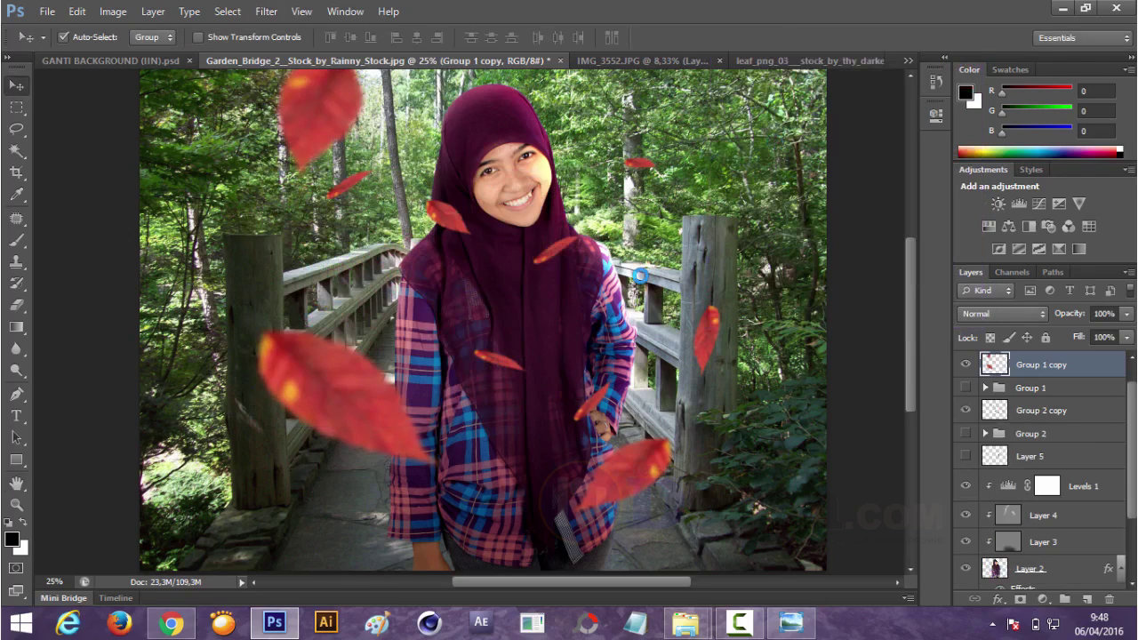
Move Group 2 copy below the woman's Layer 2 and shift it about 45 px left
{"action": "scroll", "coordinate": [1016, 427], "scroll_direction": "down", "scroll_amount": 1}
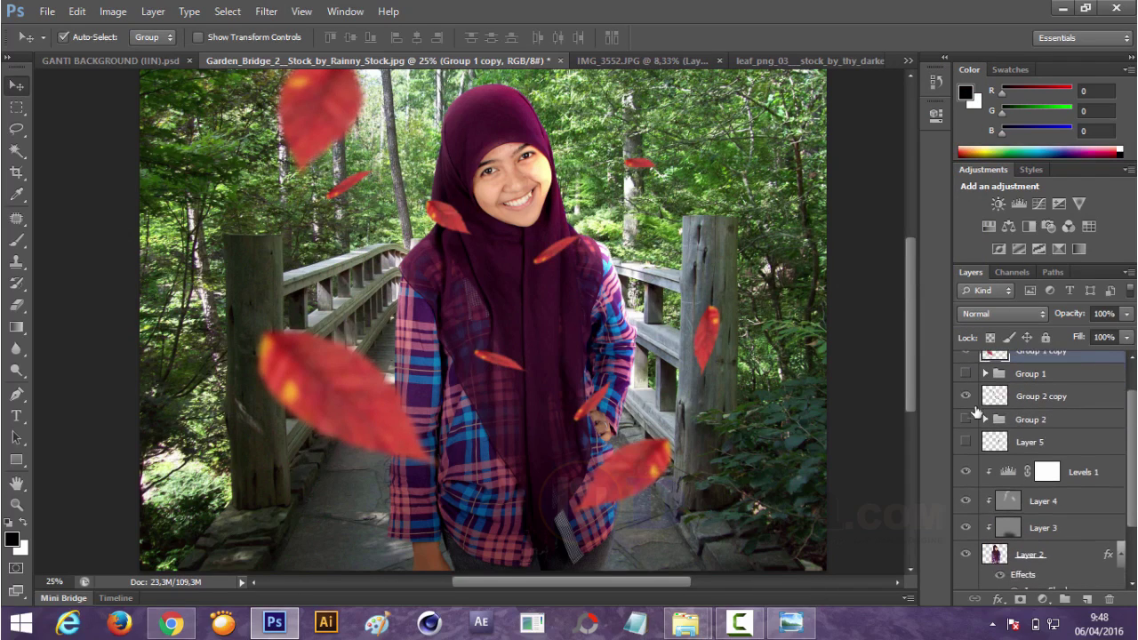
{"action": "left_click", "coordinate": [965, 396]}
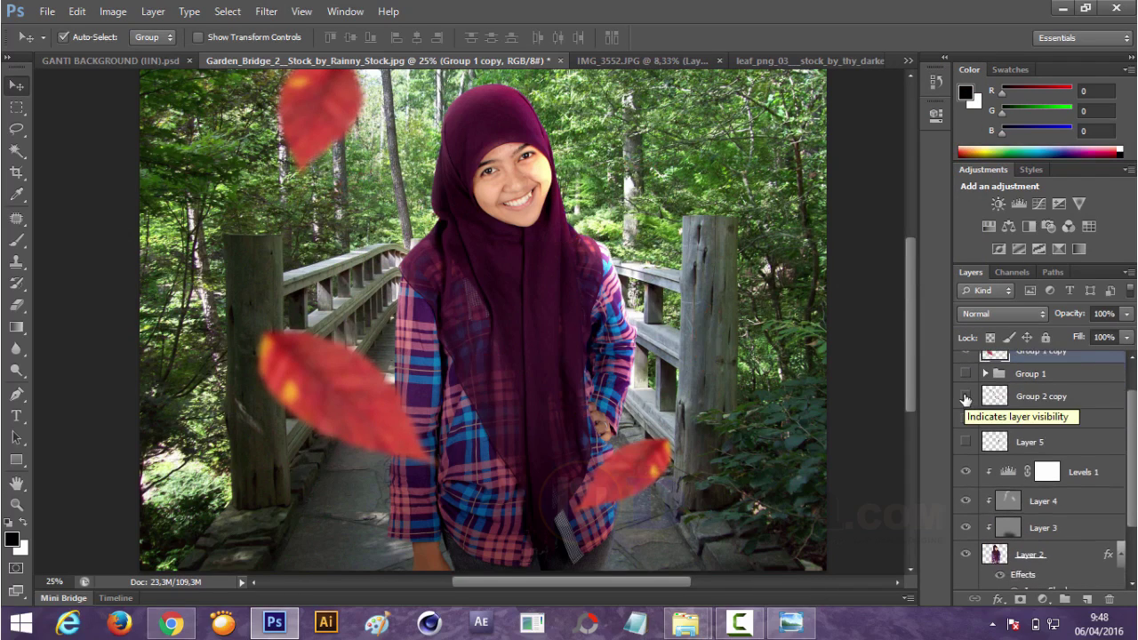
{"action": "left_click", "coordinate": [966, 397]}
{"action": "mouse_move", "coordinate": [995, 397]}
{"action": "left_mouse_down"}
{"action": "mouse_move", "coordinate": [1000, 600]}
{"action": "mouse_move", "coordinate": [996, 539]}
{"action": "left_mouse_up"}
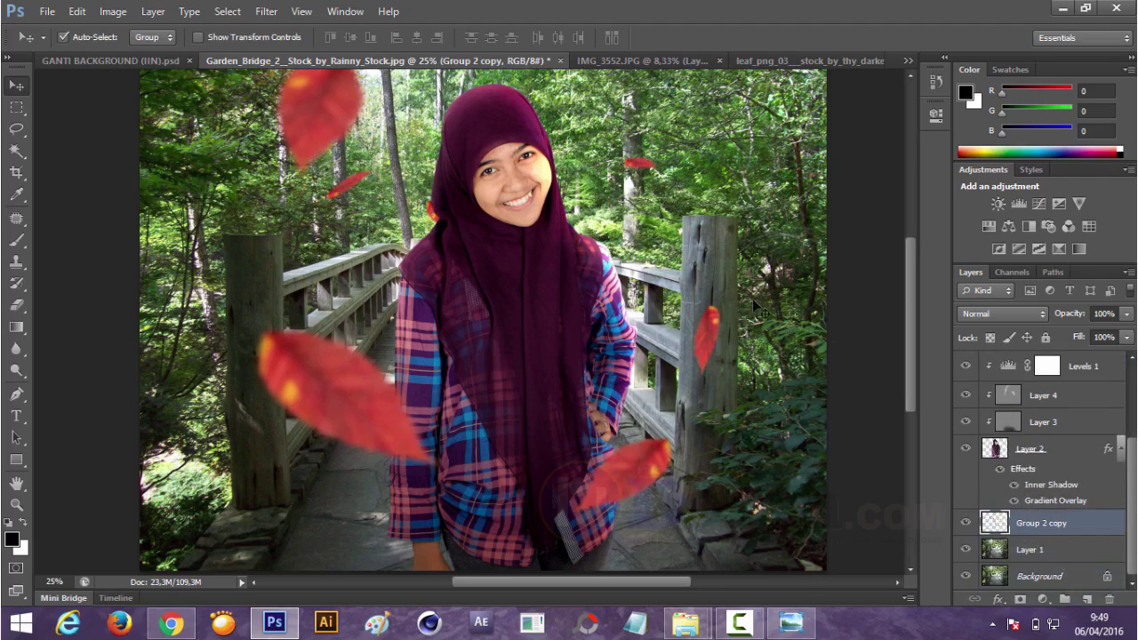
{"action": "mouse_move", "coordinate": [428, 217]}
{"action": "left_mouse_down"}
{"action": "mouse_move", "coordinate": [388, 213]}
{"action": "mouse_move", "coordinate": [387, 228]}
{"action": "left_mouse_up"}
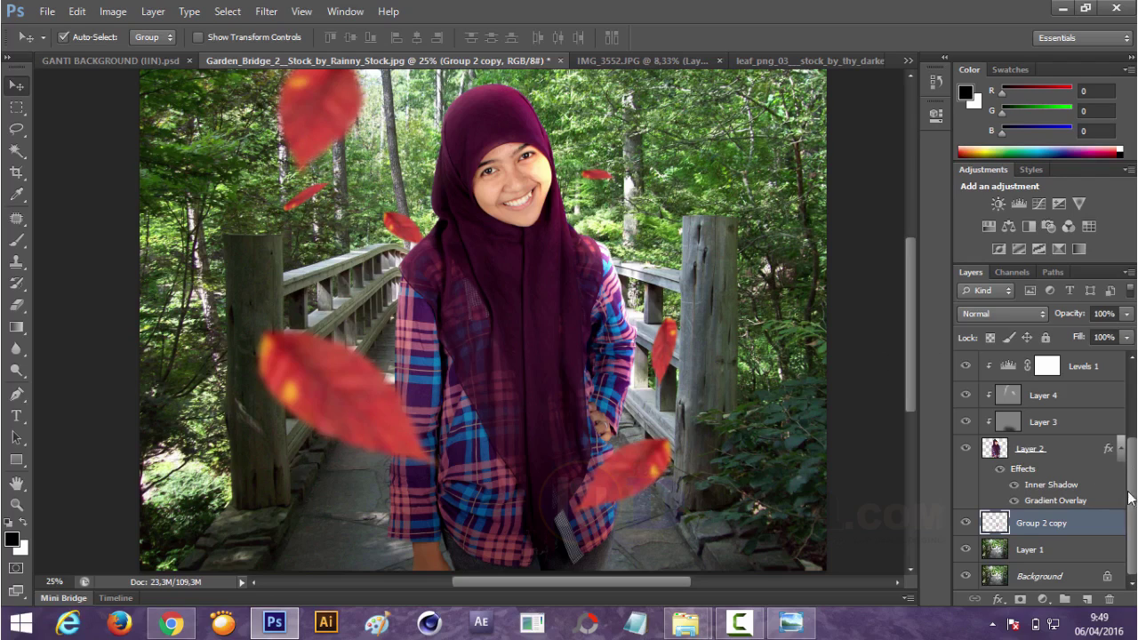
{"action": "left_click", "coordinate": [995, 549]}
{"action": "left_click", "coordinate": [265, 11]}
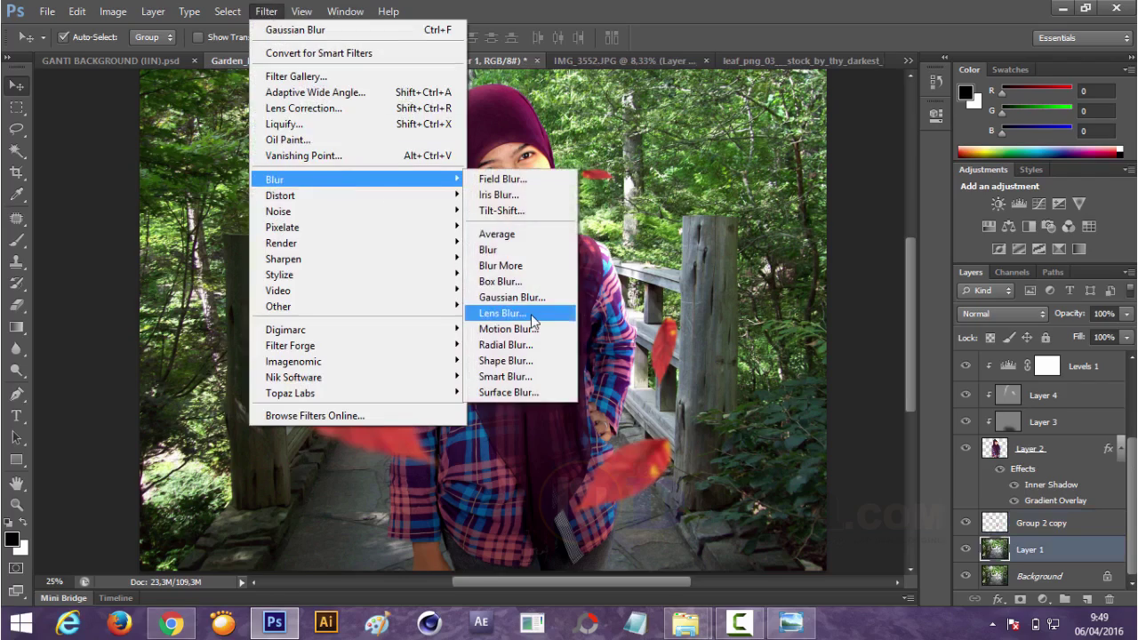
{"action": "left_click", "coordinate": [533, 322]}
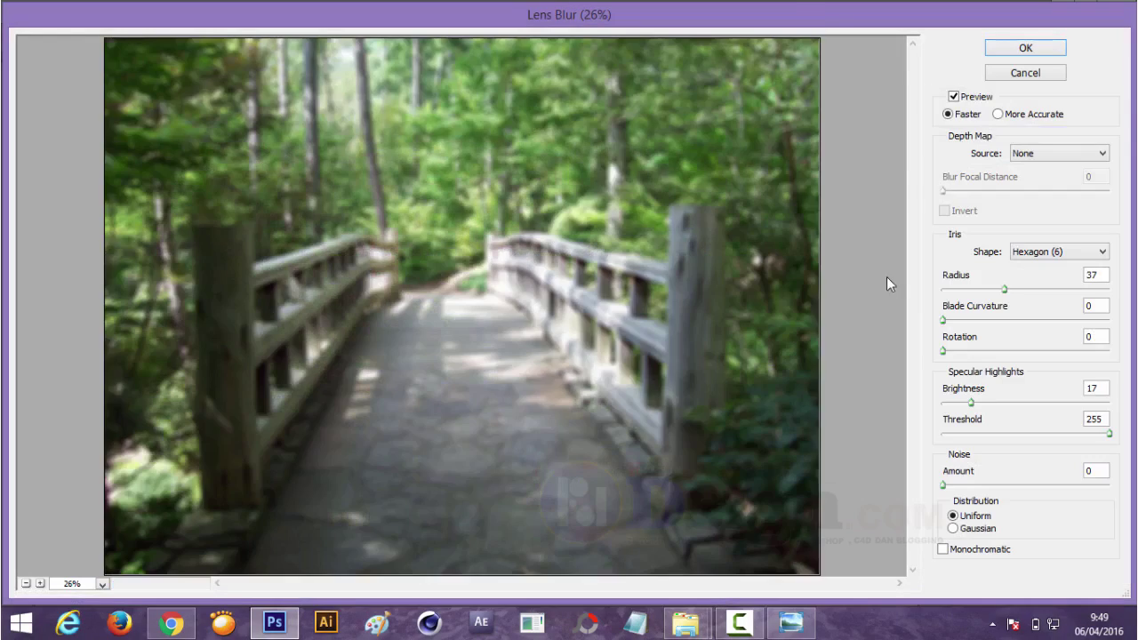
{"action": "left_click_drag", "start_coordinate": [1004, 289], "coordinate": [1000, 292]}
{"action": "left_click", "coordinate": [1102, 153]}
{"action": "left_click_drag", "start_coordinate": [970, 403], "coordinate": [934, 410]}
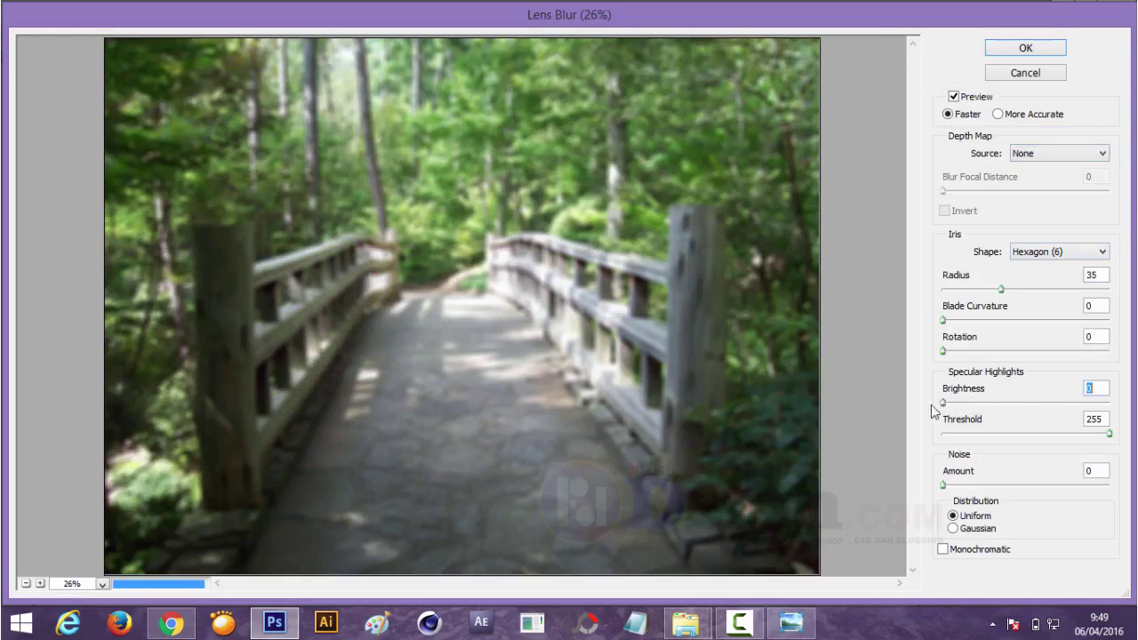
{"action": "left_click", "coordinate": [956, 484]}
{"action": "left_click_drag", "start_coordinate": [957, 487], "coordinate": [940, 487]}
{"action": "left_click", "coordinate": [1061, 241]}
{"action": "left_click", "coordinate": [1081, 256]}
{"action": "left_click", "coordinate": [1022, 49]}
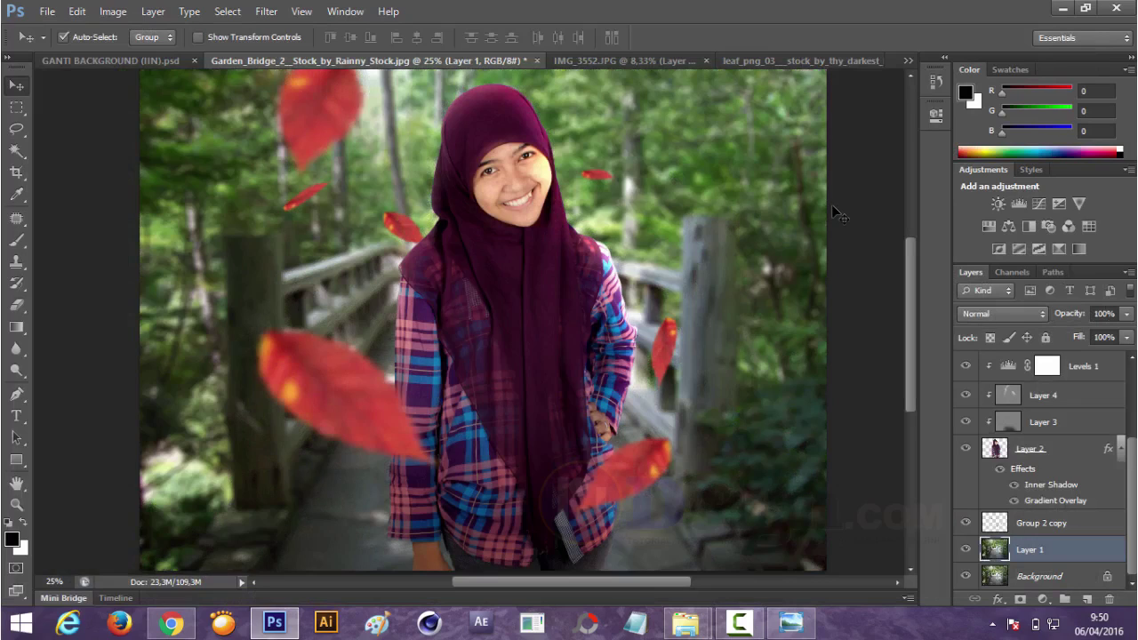
Redo Layer 1's background Lens Blur with a gentler radius of 15
{"action": "key", "text": "ctrl+z"}
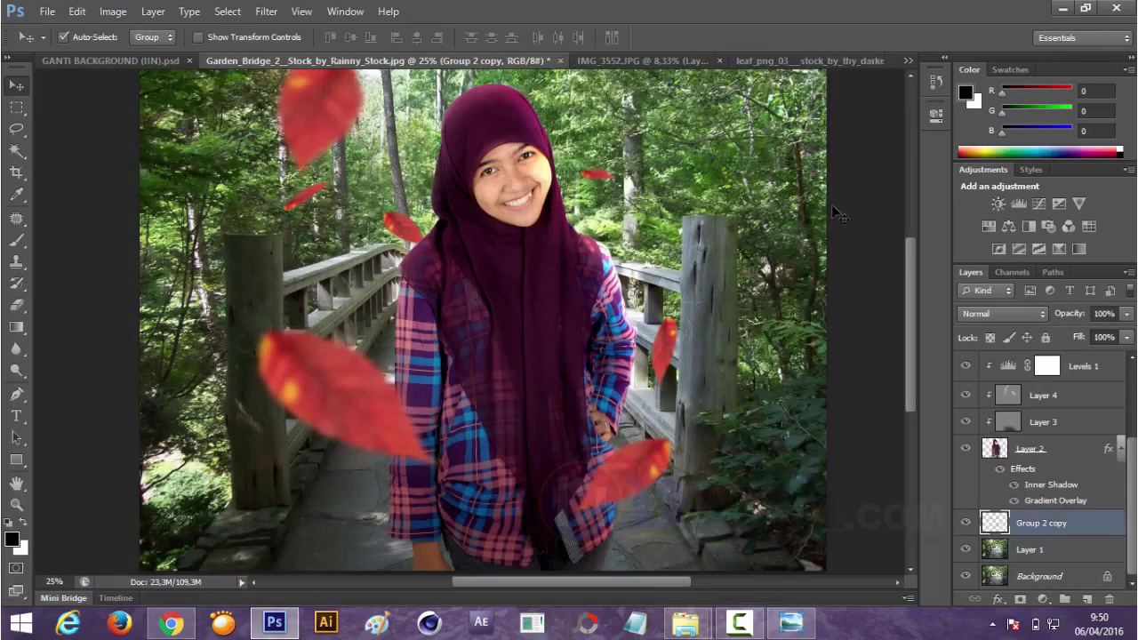
{"action": "left_click", "coordinate": [1000, 548]}
{"action": "left_click", "coordinate": [265, 10]}
{"action": "mouse_move", "coordinate": [274, 179]}
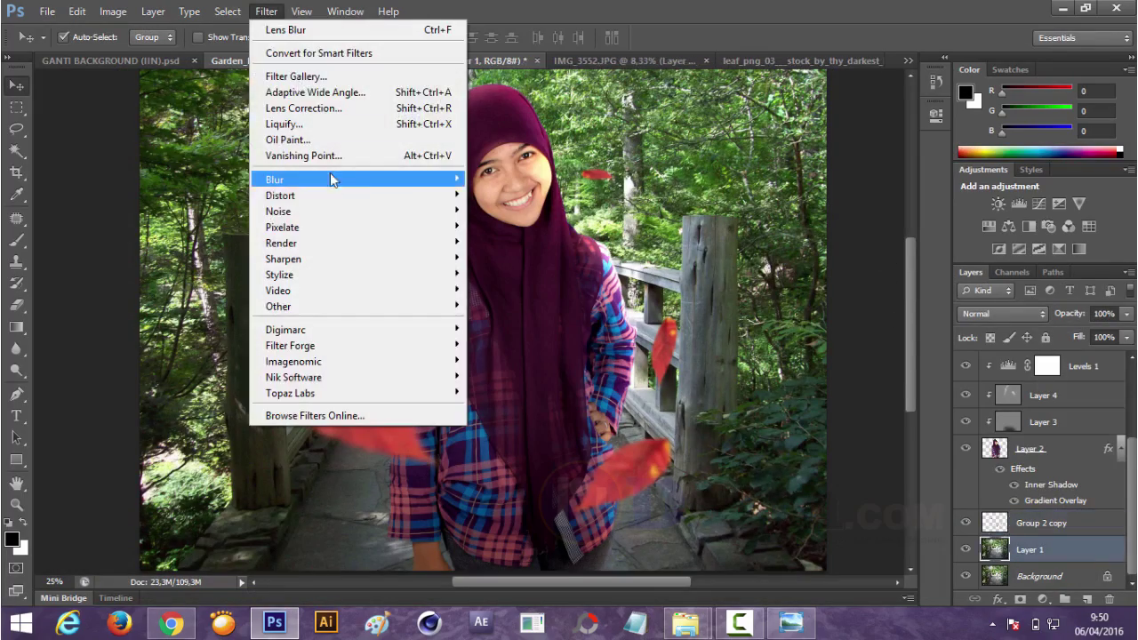
{"action": "left_click", "coordinate": [525, 316]}
{"action": "left_click_drag", "start_coordinate": [1002, 295], "coordinate": [968, 295]}
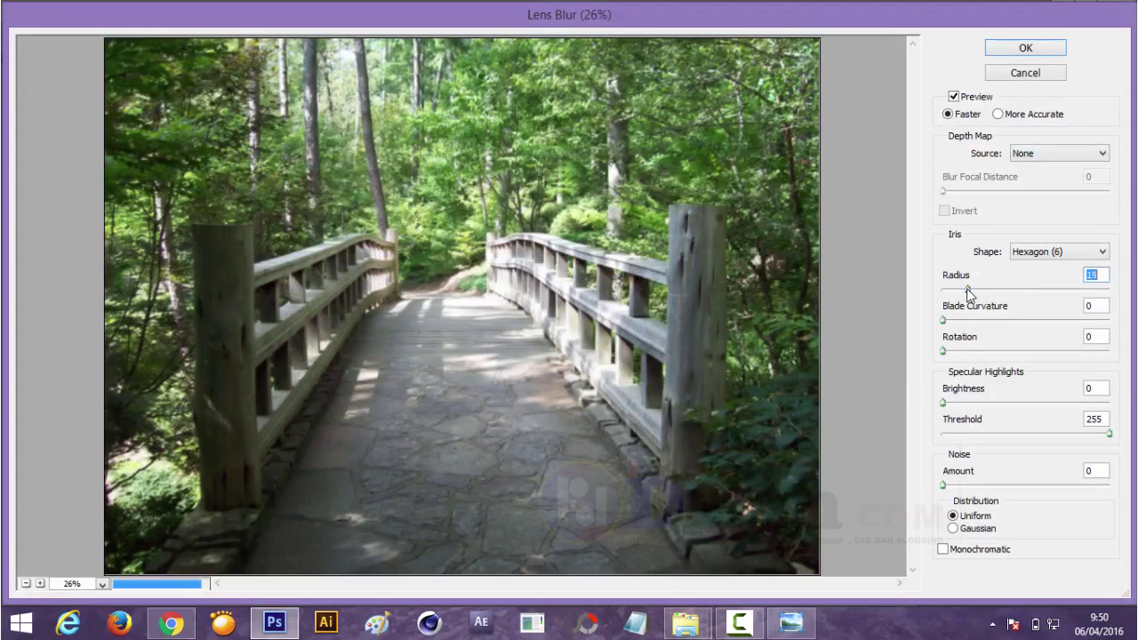
{"action": "left_click", "coordinate": [1000, 51]}
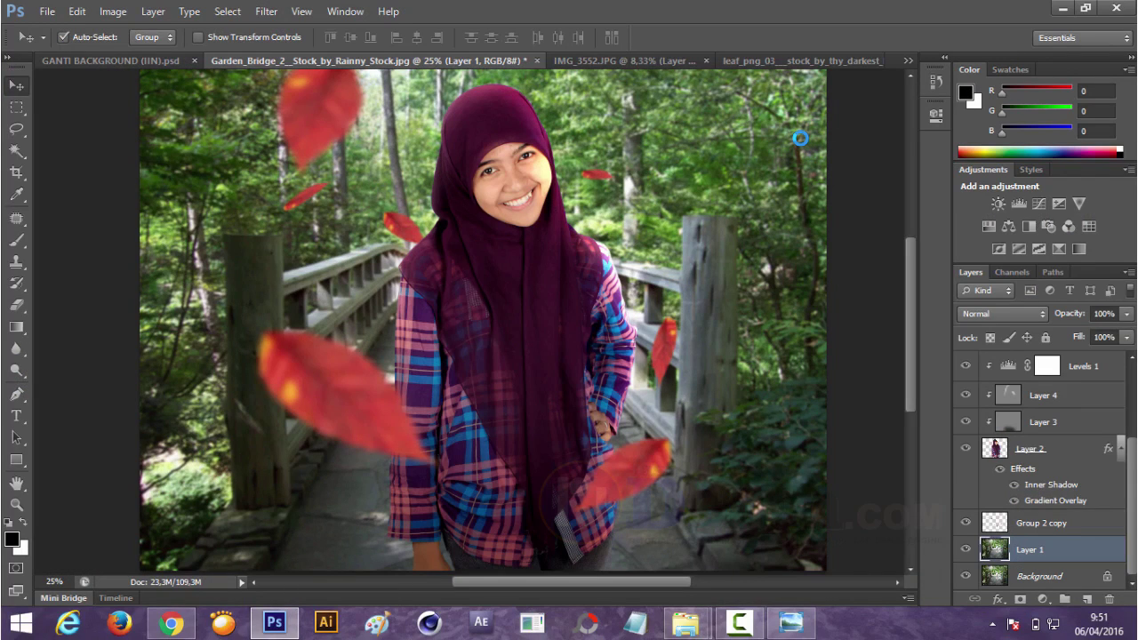
Add a new empty Layer 7 above Layer 6
{"action": "scroll", "coordinate": [1040, 444], "scroll_direction": "up", "scroll_amount": 2}
{"action": "scroll", "coordinate": [1040, 444], "scroll_direction": "up", "scroll_amount": 2}
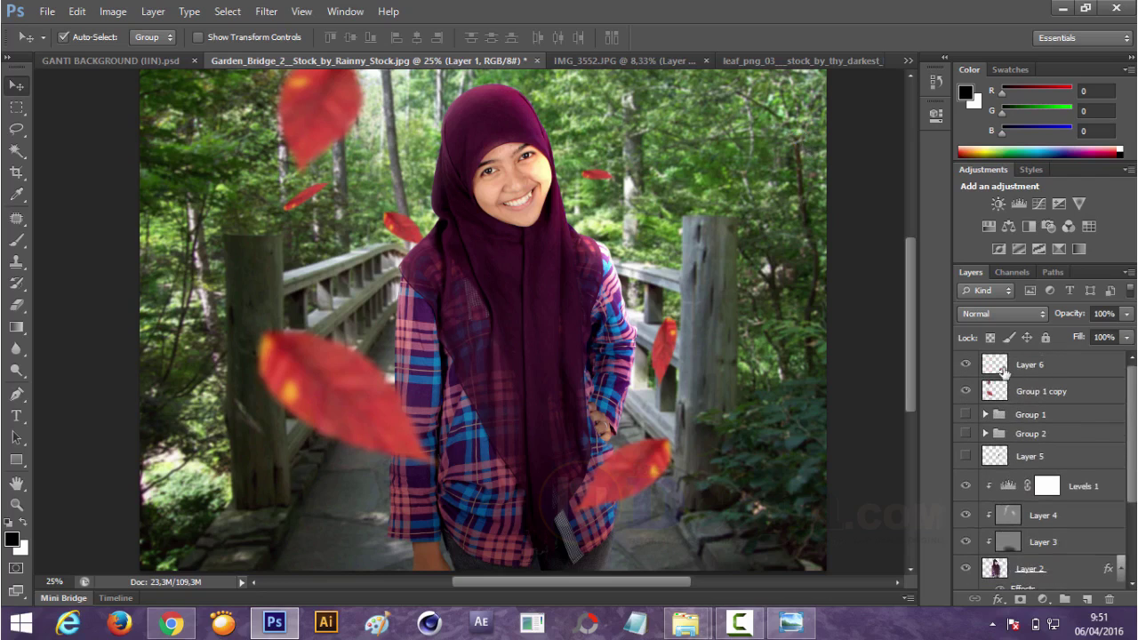
{"action": "left_click", "coordinate": [1001, 366]}
{"action": "left_click", "coordinate": [1085, 598]}
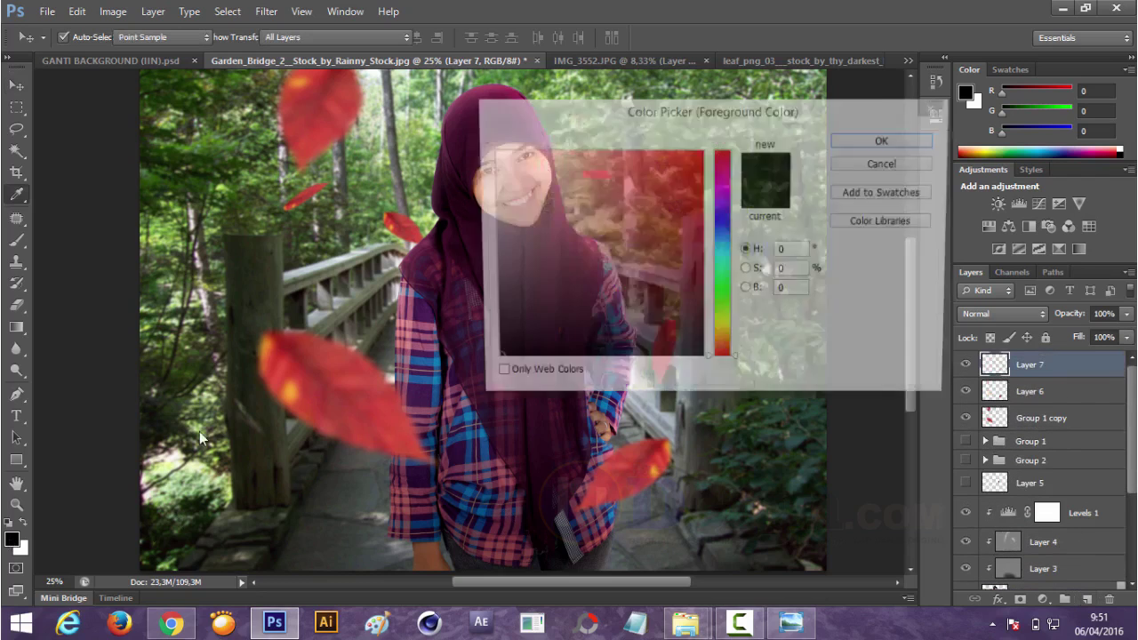
Set the foreground colour to a pale yellow
{"action": "left_click", "coordinate": [12, 539]}
{"action": "left_click", "coordinate": [719, 328]}
{"action": "left_click", "coordinate": [536, 155]}
{"action": "left_click", "coordinate": [885, 141]}
{"action": "key", "text": "v"}
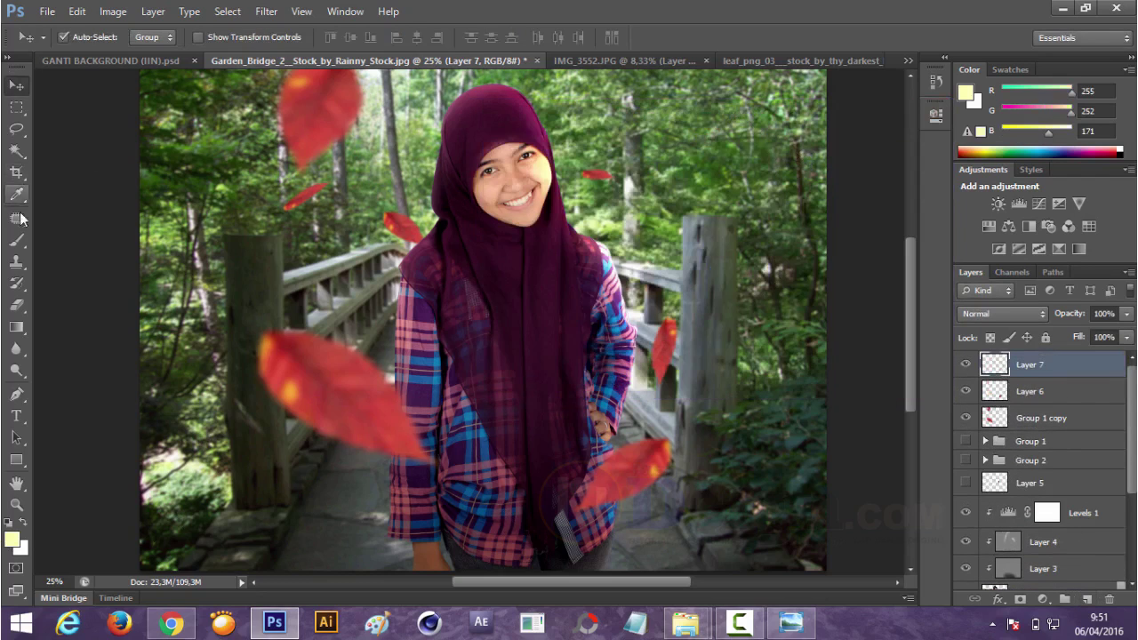
Paint a soft pale-yellow glow beside the face with a smaller brush at 92% opacity
{"action": "key", "text": "b"}
{"action": "left_click", "coordinate": [578, 238]}
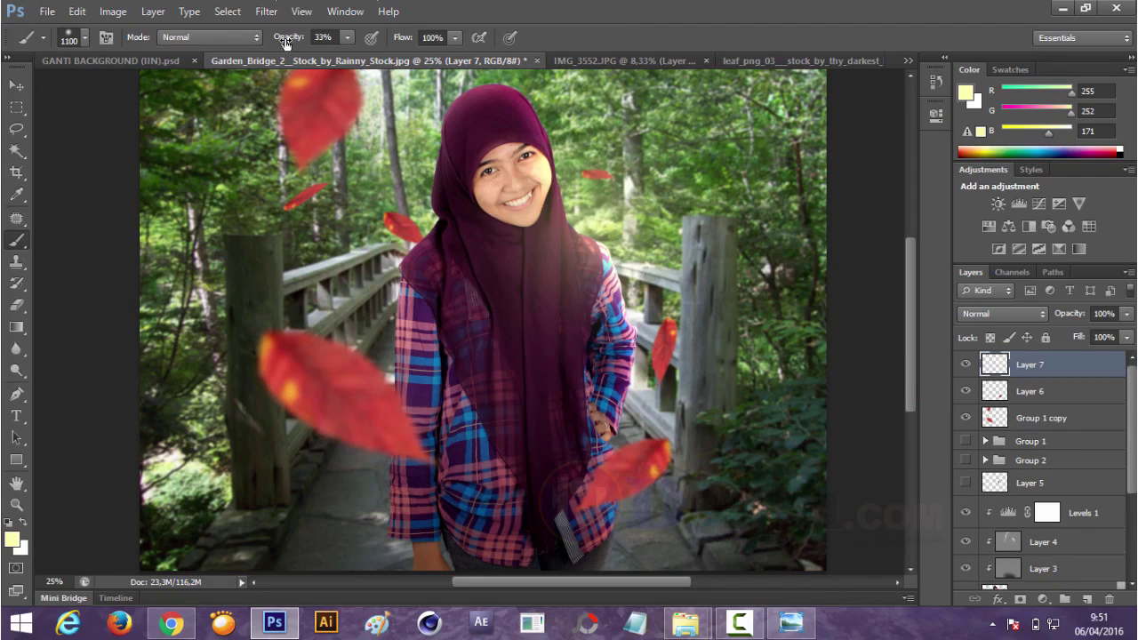
{"action": "key", "text": "ctrl+z"}
{"action": "left_click_drag", "start_coordinate": [286, 43], "coordinate": [339, 43]}
{"action": "key", "text": "bracketleft"}
{"action": "key", "text": "bracketleft"}
{"action": "key", "text": "bracketleft"}
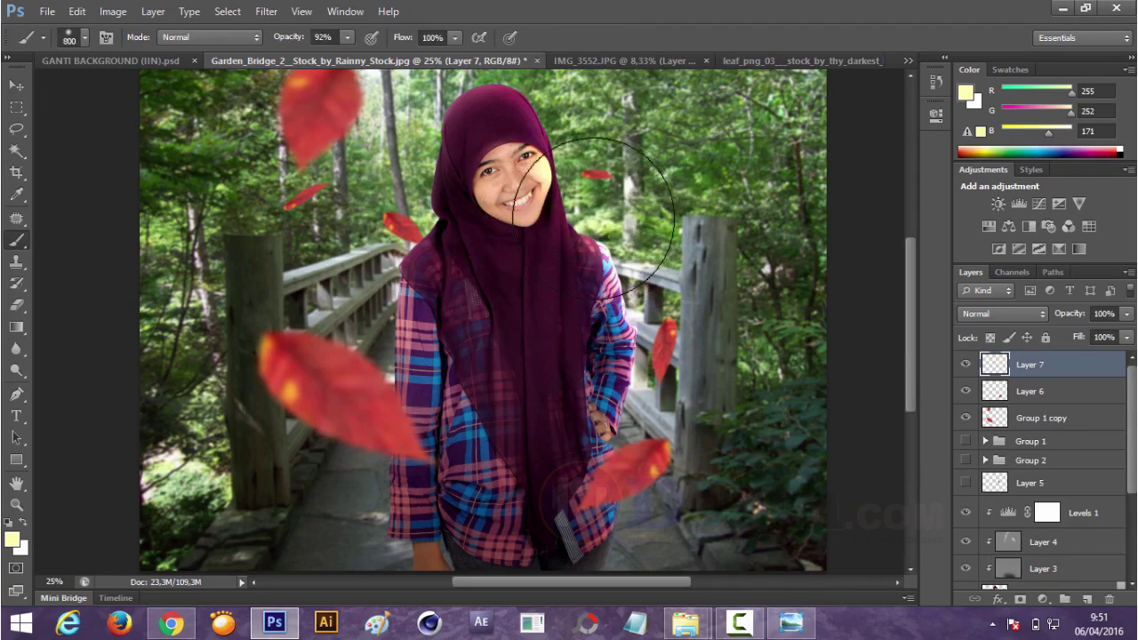
{"action": "left_click", "coordinate": [582, 231]}
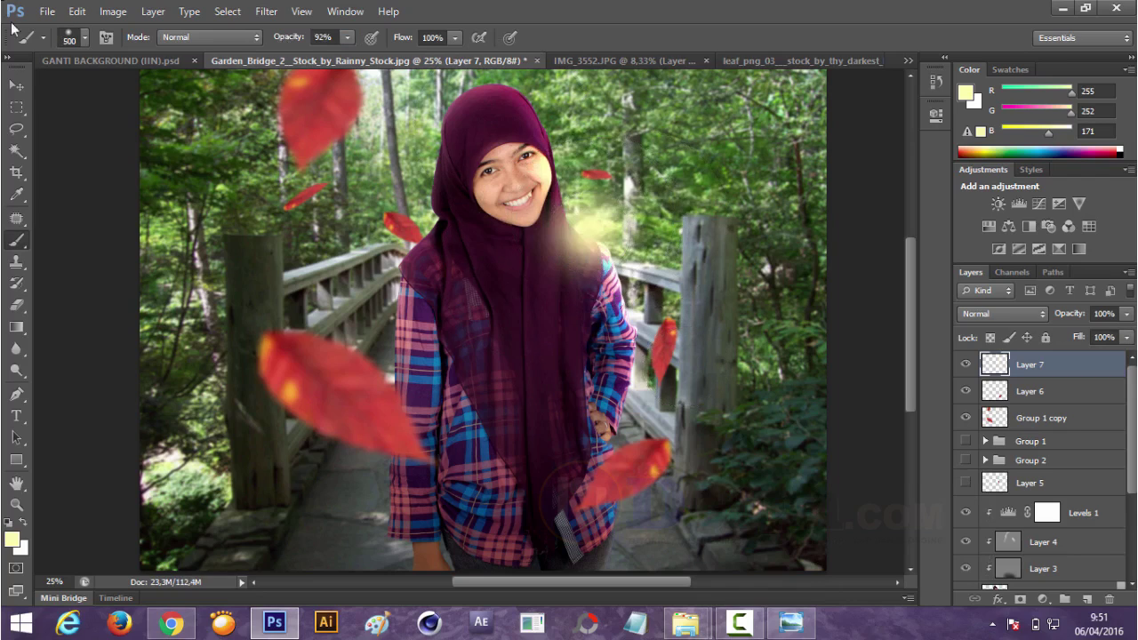
Duplicate the glow layer as Layer 7 copy and enlarge it around its centre
{"action": "key", "text": "v"}
{"action": "key", "text": "ctrl+j"}
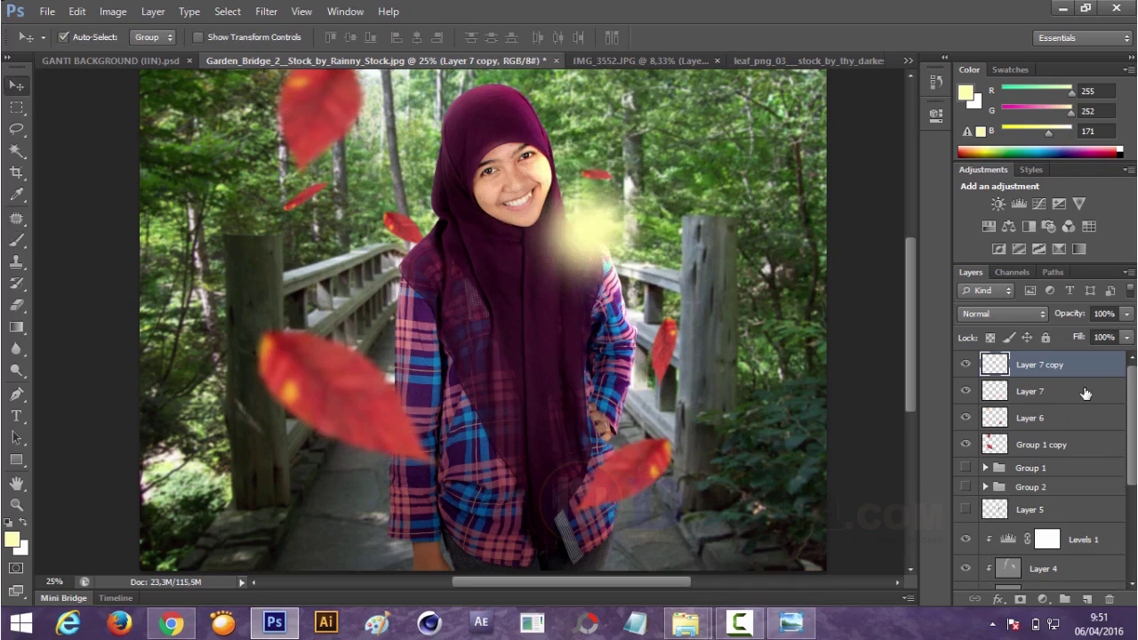
{"action": "key", "text": "ctrl+t"}
{"action": "left_click_drag", "start_coordinate": [676, 146], "coordinate": [741, 79]}
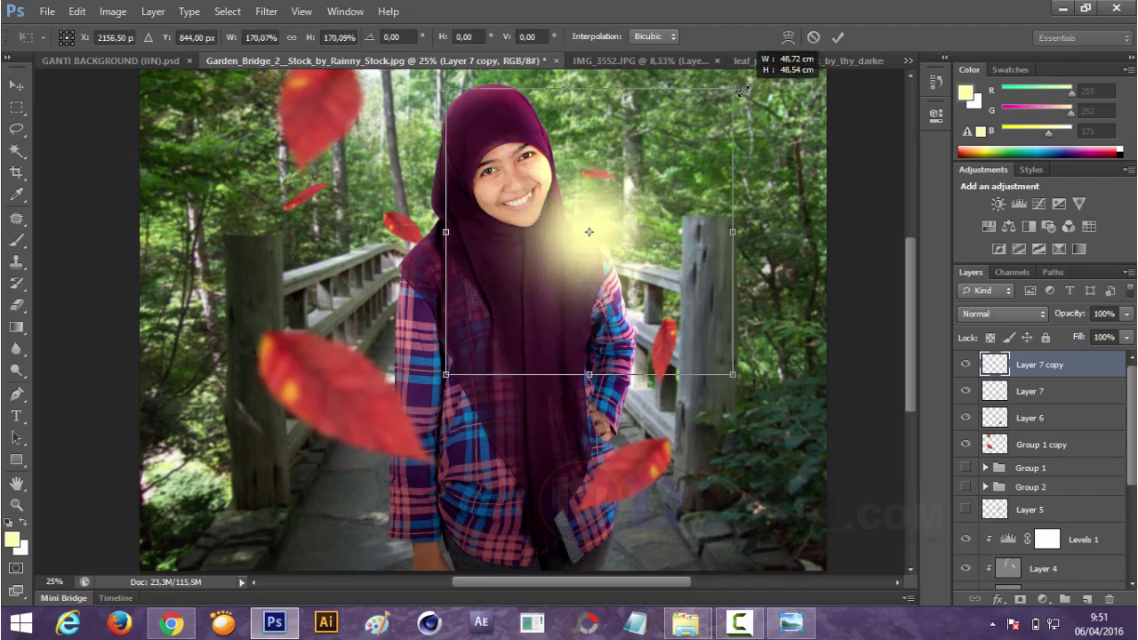
{"action": "key", "text": "Return"}
Set Layer 7 copy to Screen blend mode at 14% opacity
{"action": "left_click", "coordinate": [1002, 314]}
{"action": "left_click", "coordinate": [1003, 314]}
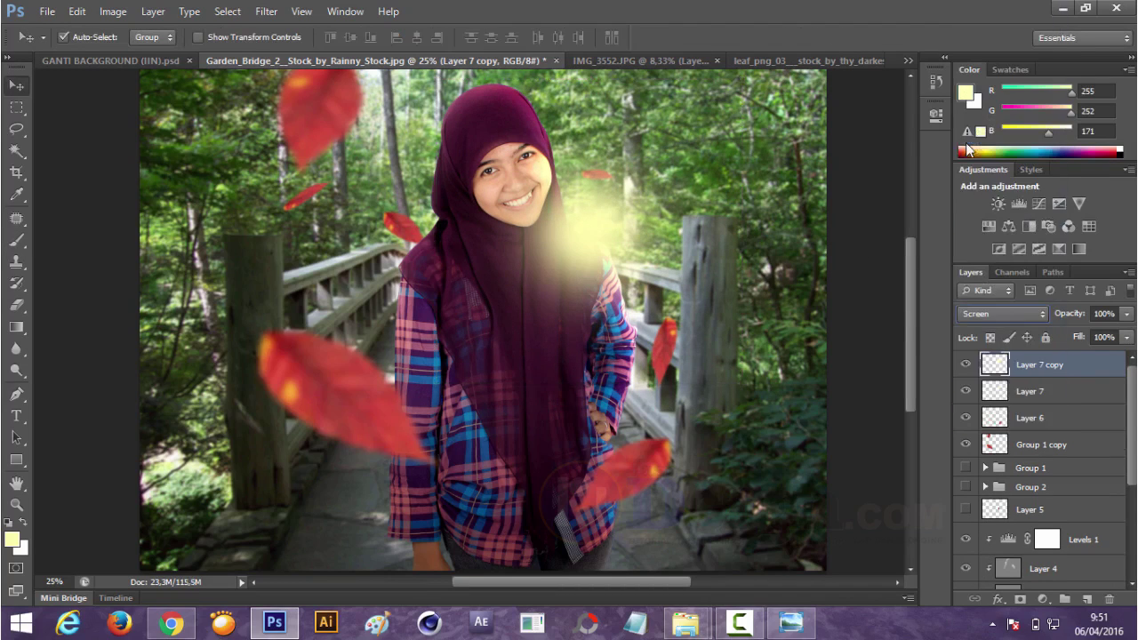
{"action": "left_click", "coordinate": [1031, 391]}
{"action": "left_click", "coordinate": [1002, 314]}
{"action": "left_click", "coordinate": [970, 141]}
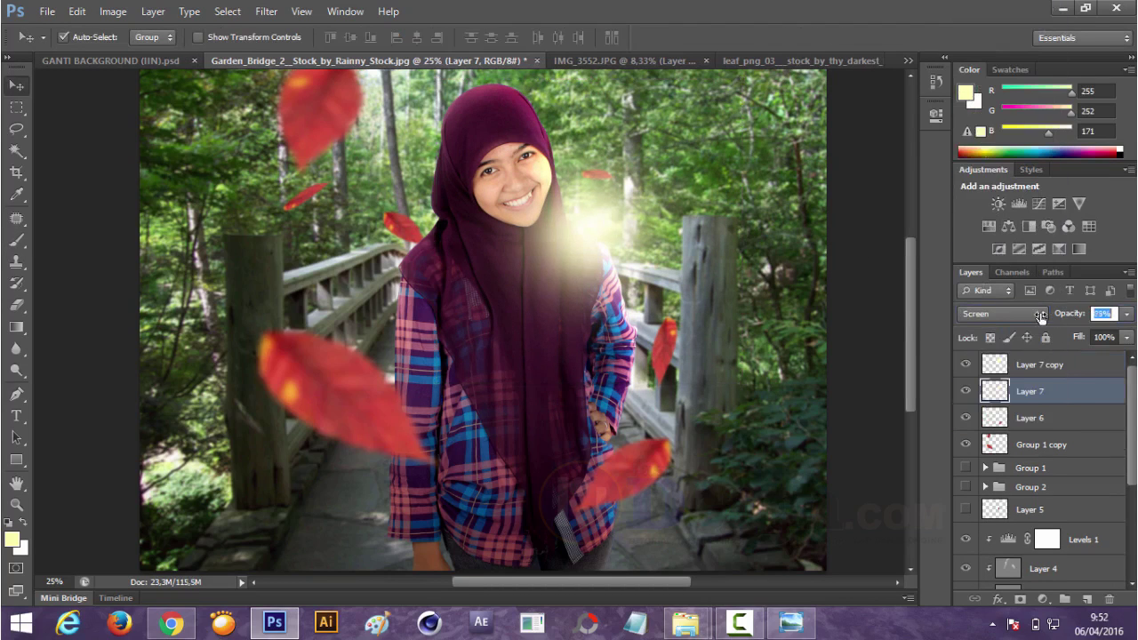
{"action": "mouse_move", "coordinate": [1078, 320]}
{"action": "left_mouse_down"}
{"action": "mouse_move", "coordinate": [1021, 322]}
{"action": "mouse_move", "coordinate": [1064, 319]}
{"action": "left_mouse_up"}
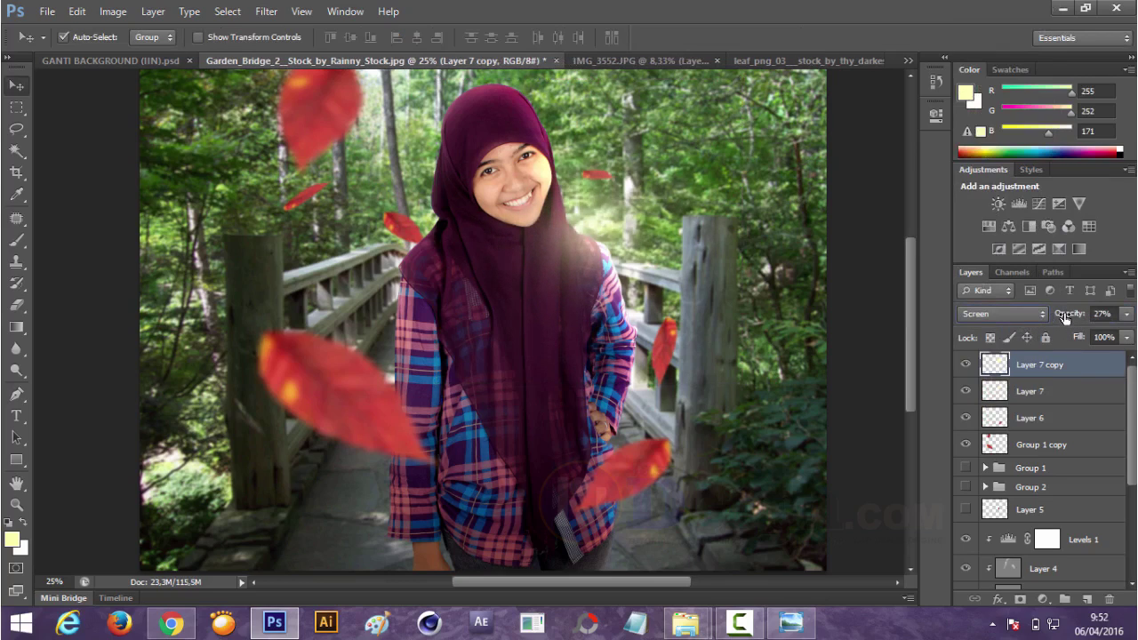
{"action": "left_click", "coordinate": [739, 625]}
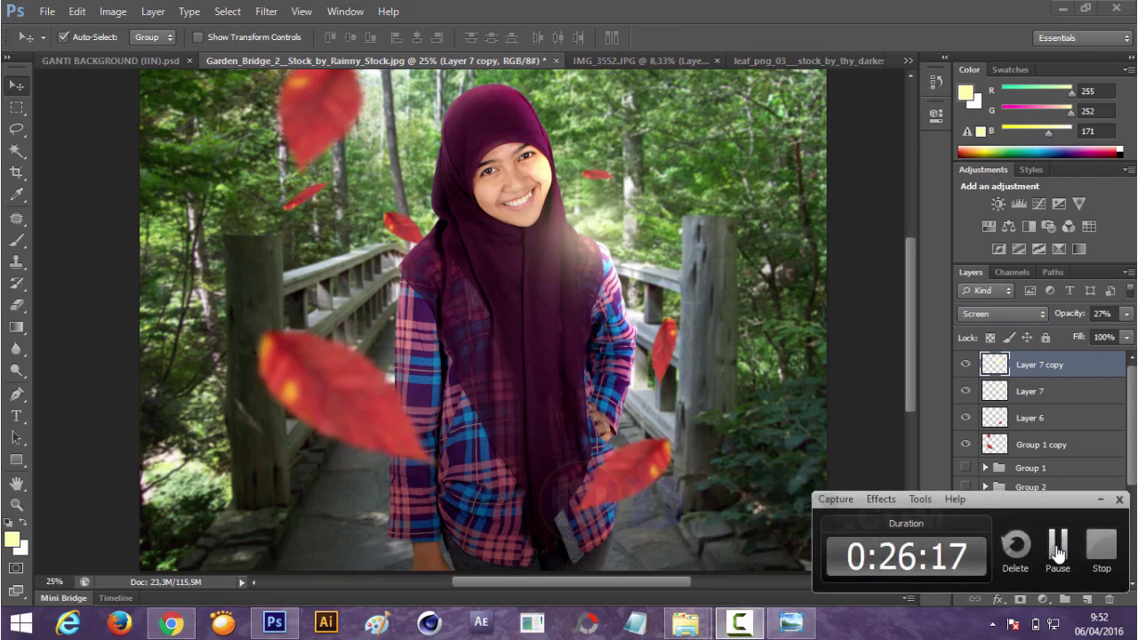
{"action": "left_click", "coordinate": [1057, 553]}
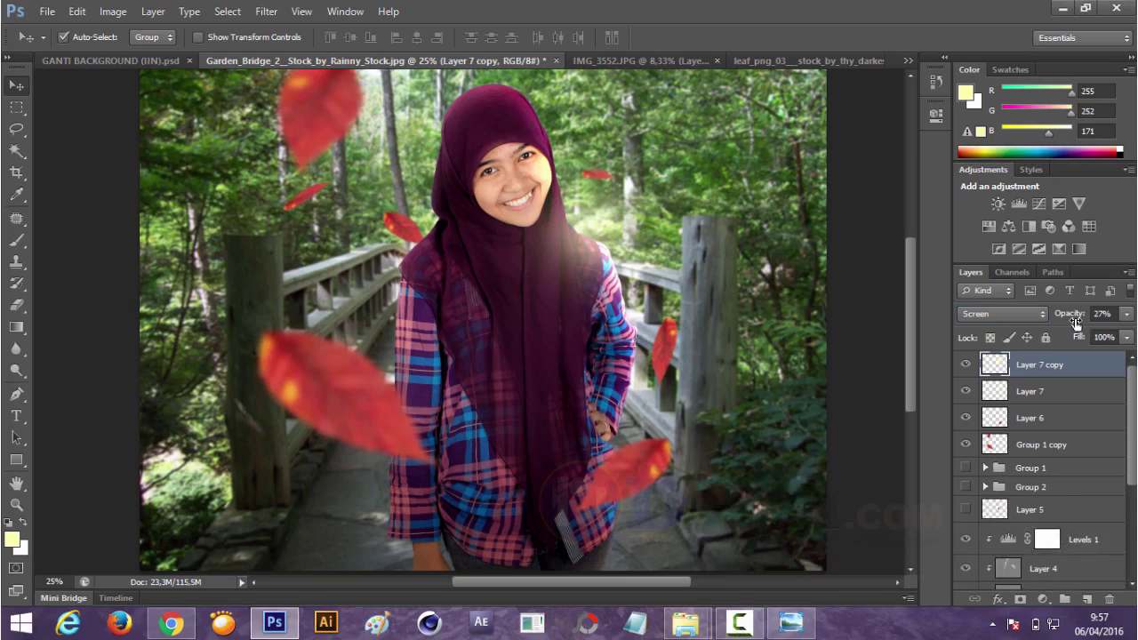
{"action": "left_click_drag", "start_coordinate": [1074, 319], "coordinate": [1062, 334]}
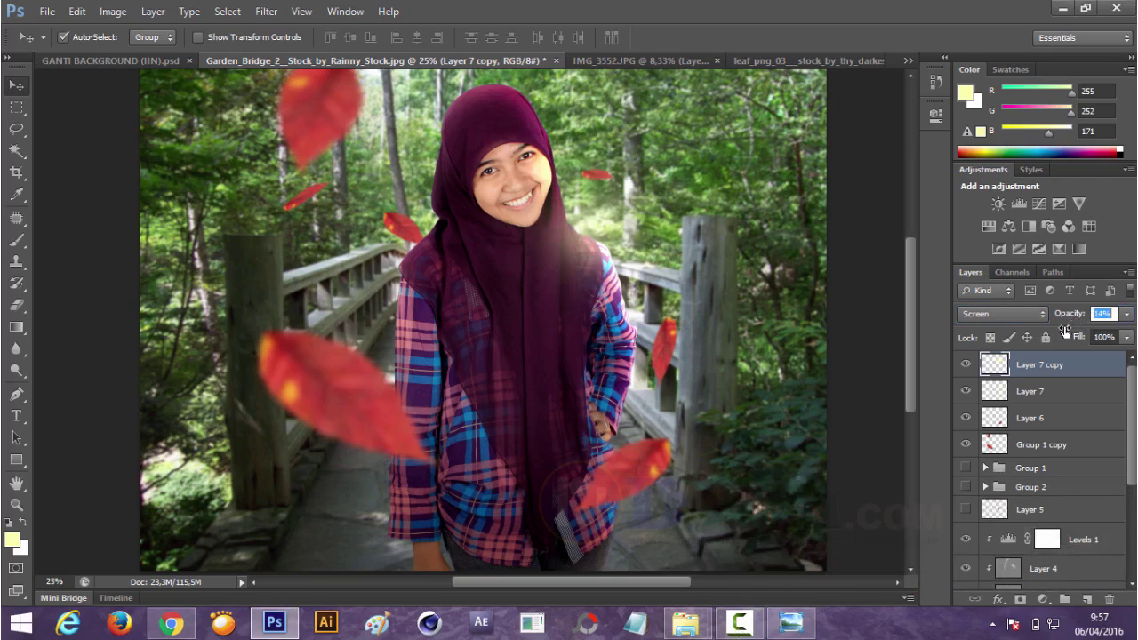
{"action": "left_click", "coordinate": [996, 392]}
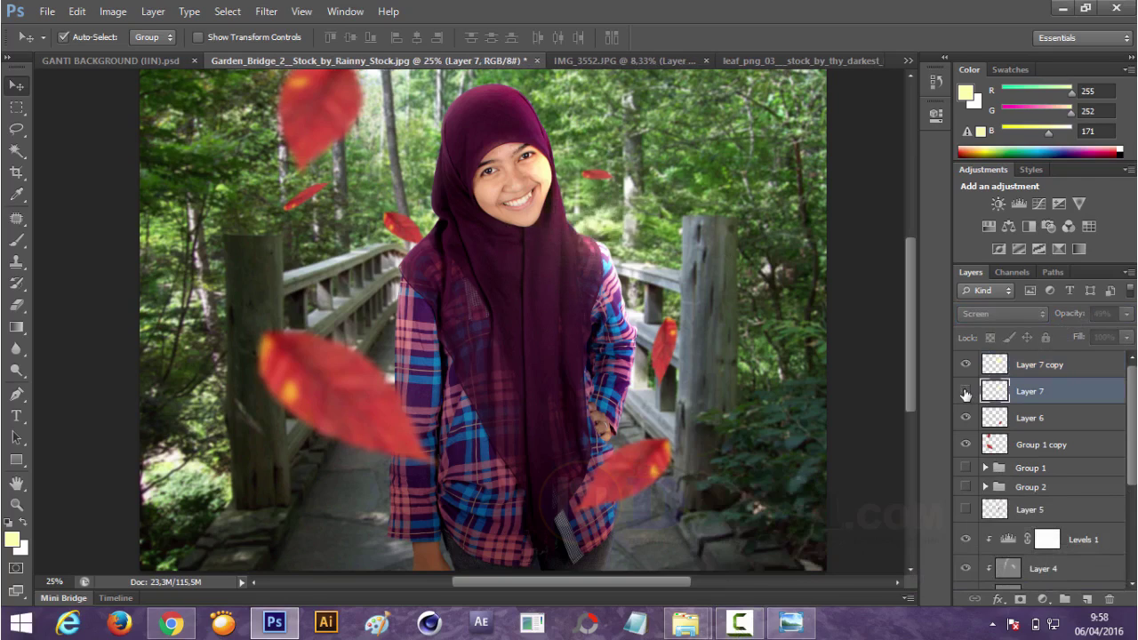
{"action": "left_click", "coordinate": [993, 366]}
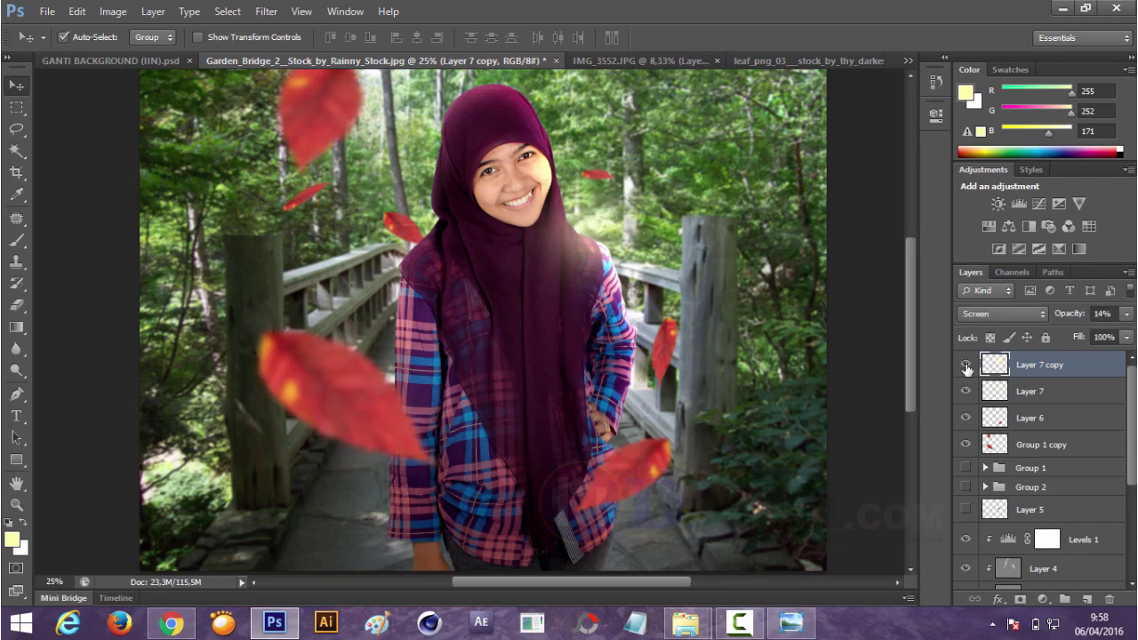
Resize the Layer 7 copy glow slightly smaller with another free transform
{"action": "key", "text": "ctrl+t"}
{"action": "left_click_drag", "start_coordinate": [741, 78], "coordinate": [724, 109]}
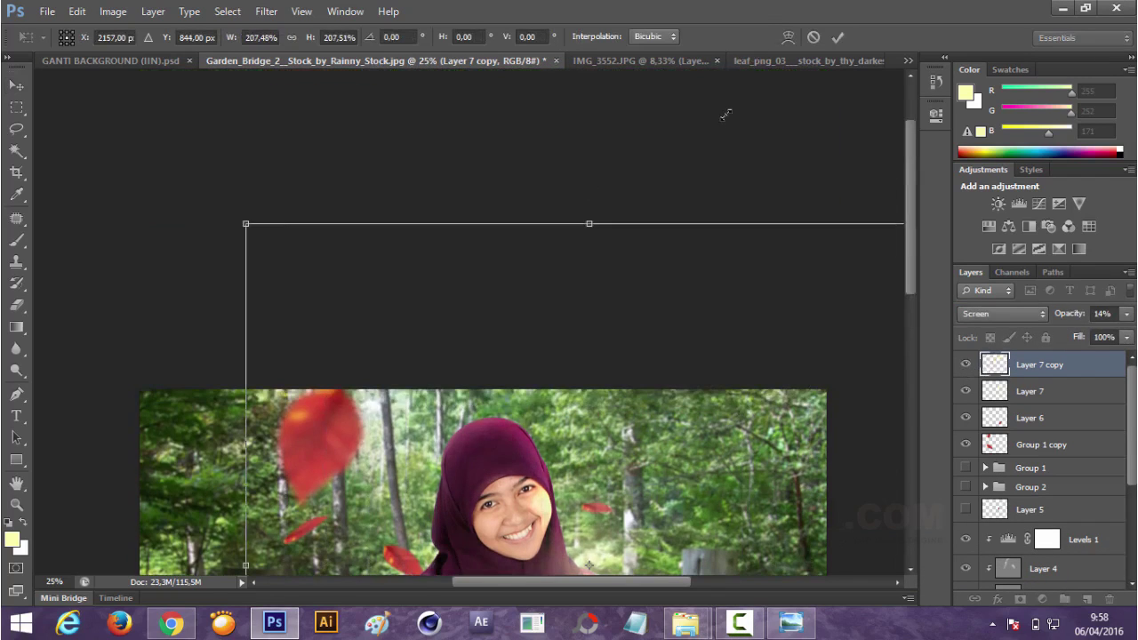
{"action": "key", "text": "Return"}
{"action": "left_click_drag", "start_coordinate": [910, 273], "coordinate": [911, 376]}
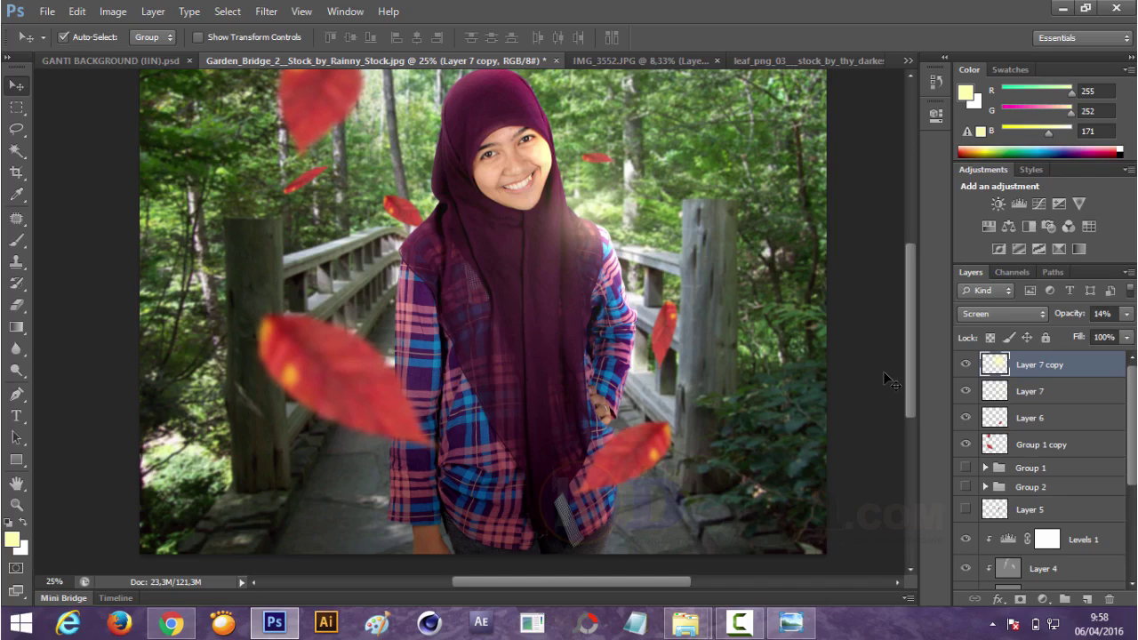
{"action": "left_click_drag", "start_coordinate": [909, 364], "coordinate": [907, 353]}
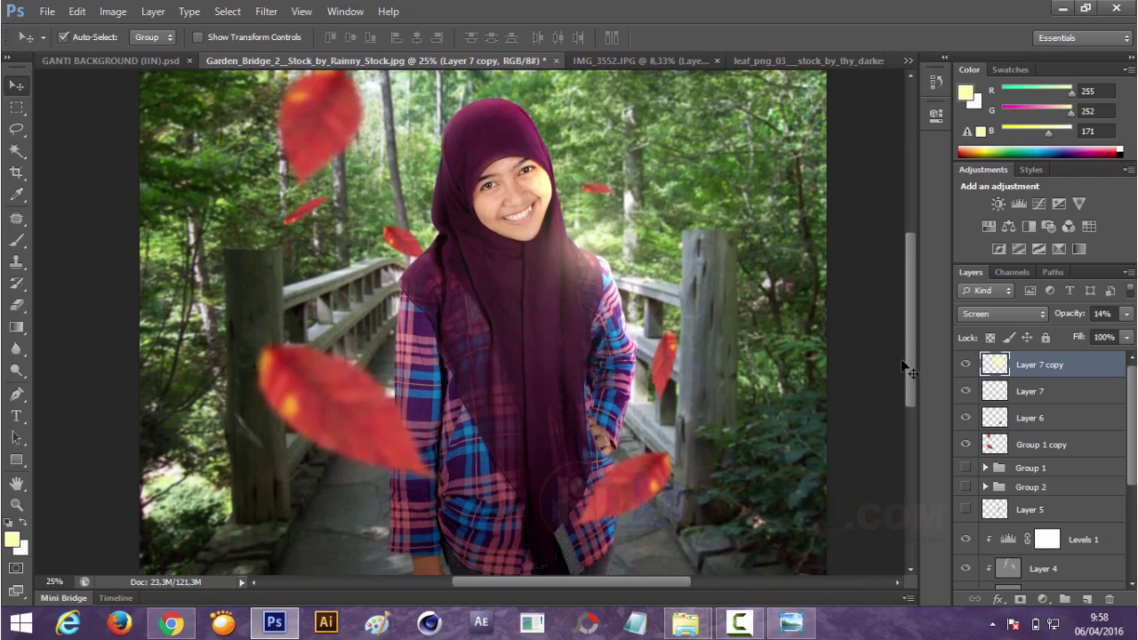
{"action": "left_click_drag", "start_coordinate": [1132, 426], "coordinate": [1132, 517]}
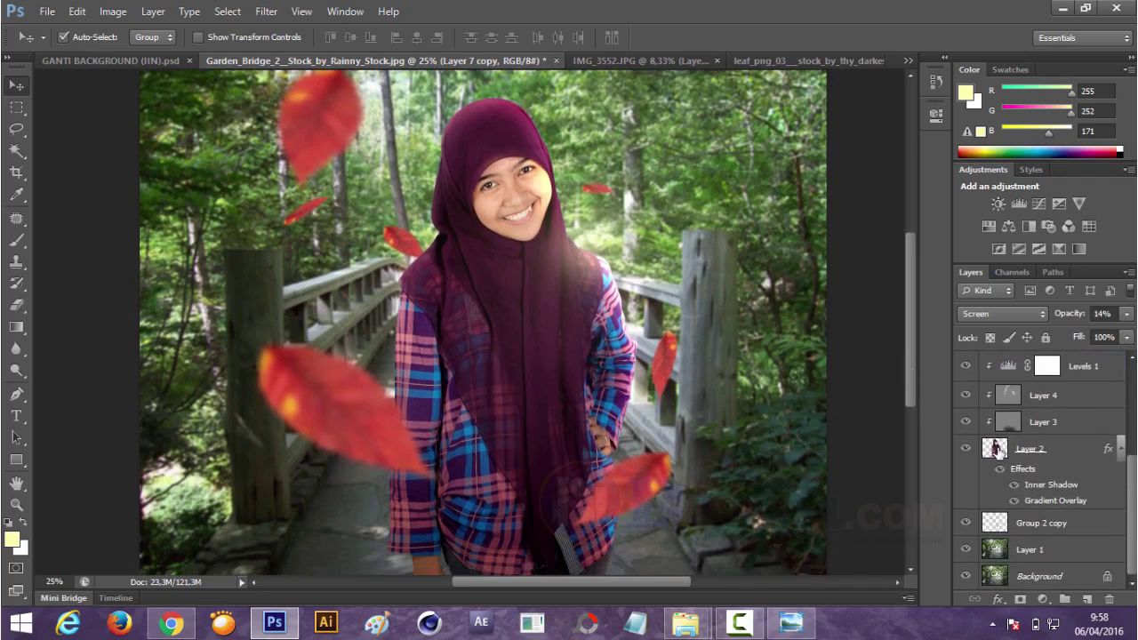
Select Layer 1's green foliage with Color Range, sampling several greens including the canopy
{"action": "left_click", "coordinate": [1000, 549]}
{"action": "left_click", "coordinate": [1043, 599]}
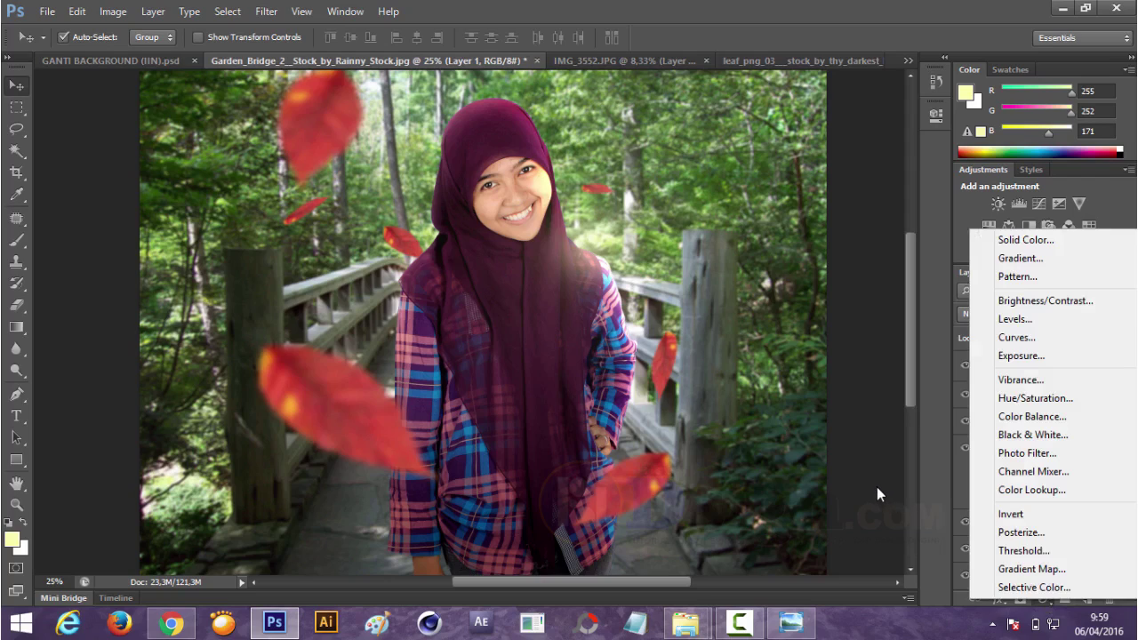
{"action": "left_click", "coordinate": [883, 462]}
{"action": "left_click", "coordinate": [227, 12]}
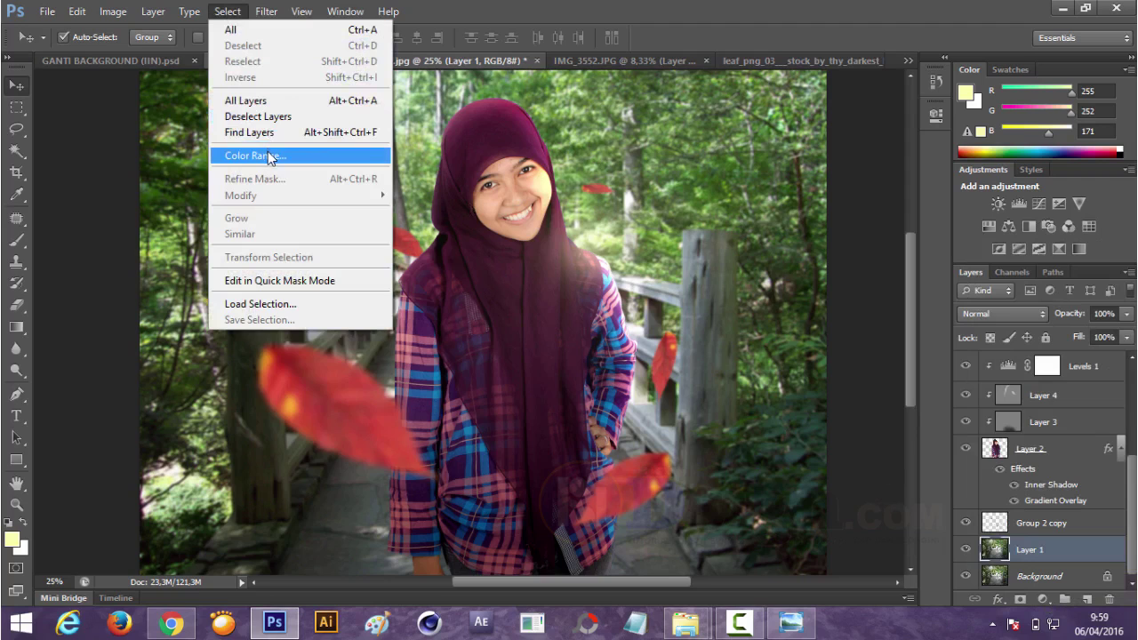
{"action": "left_click", "coordinate": [495, 120]}
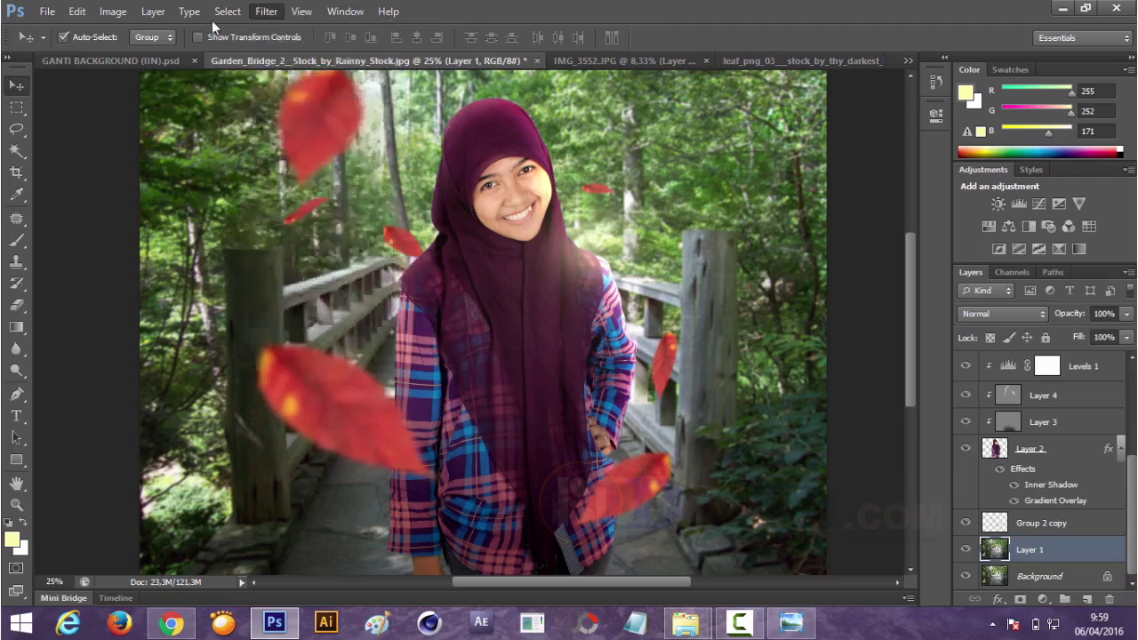
{"action": "left_click", "coordinate": [227, 12]}
{"action": "left_click", "coordinate": [273, 156]}
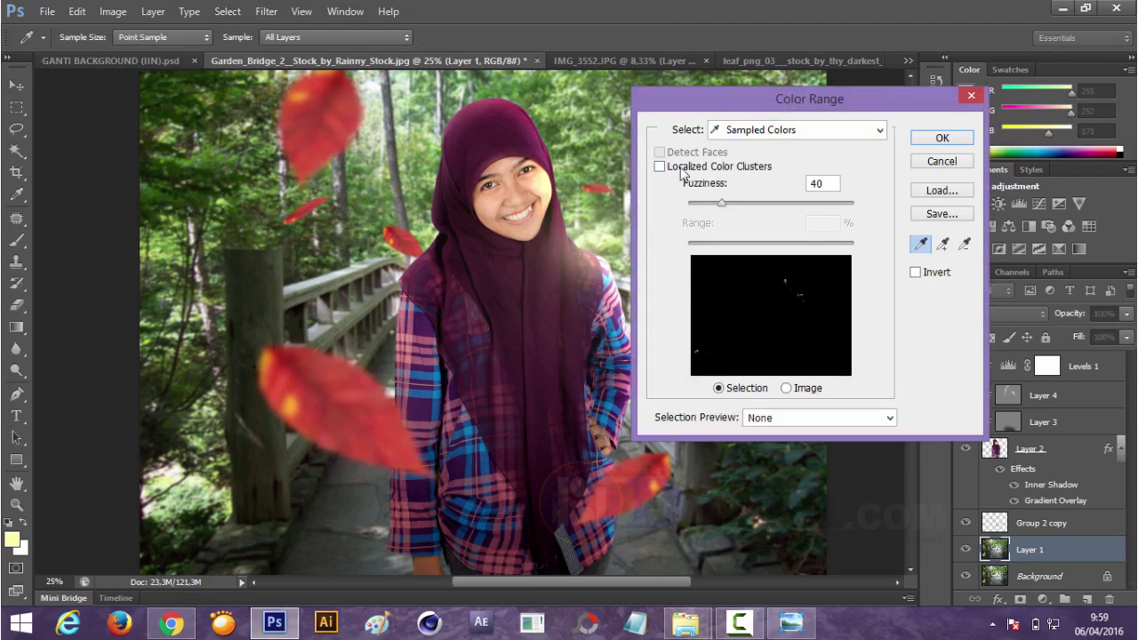
{"action": "left_click_drag", "start_coordinate": [718, 104], "coordinate": [884, 102]}
{"action": "left_click", "coordinate": [702, 183]}
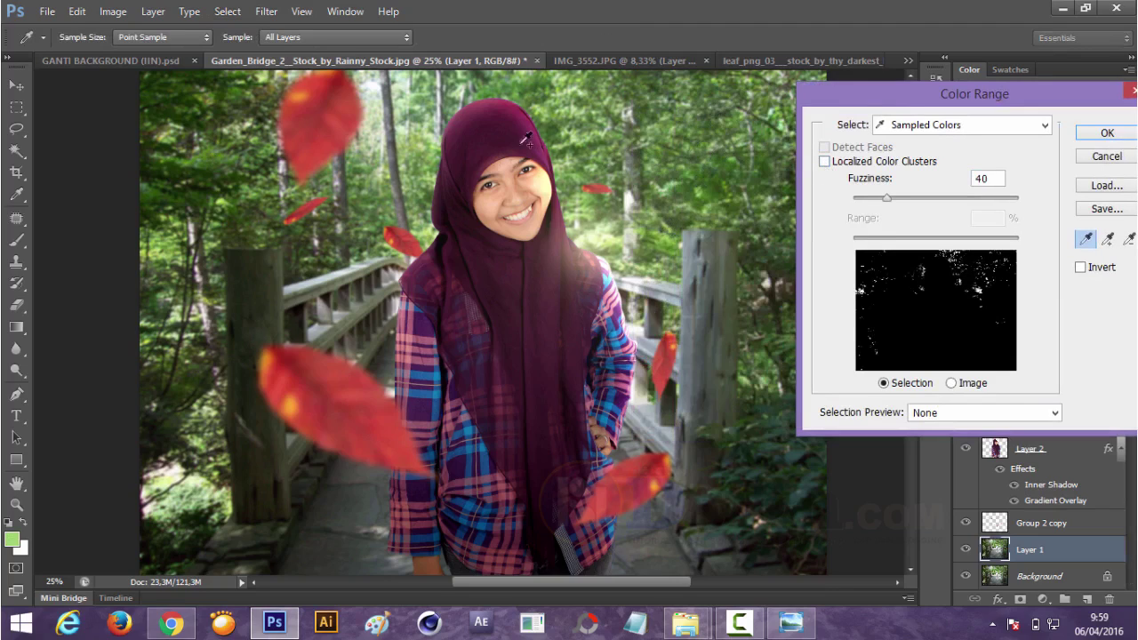
{"action": "left_click", "coordinate": [214, 148], "text": "shift"}
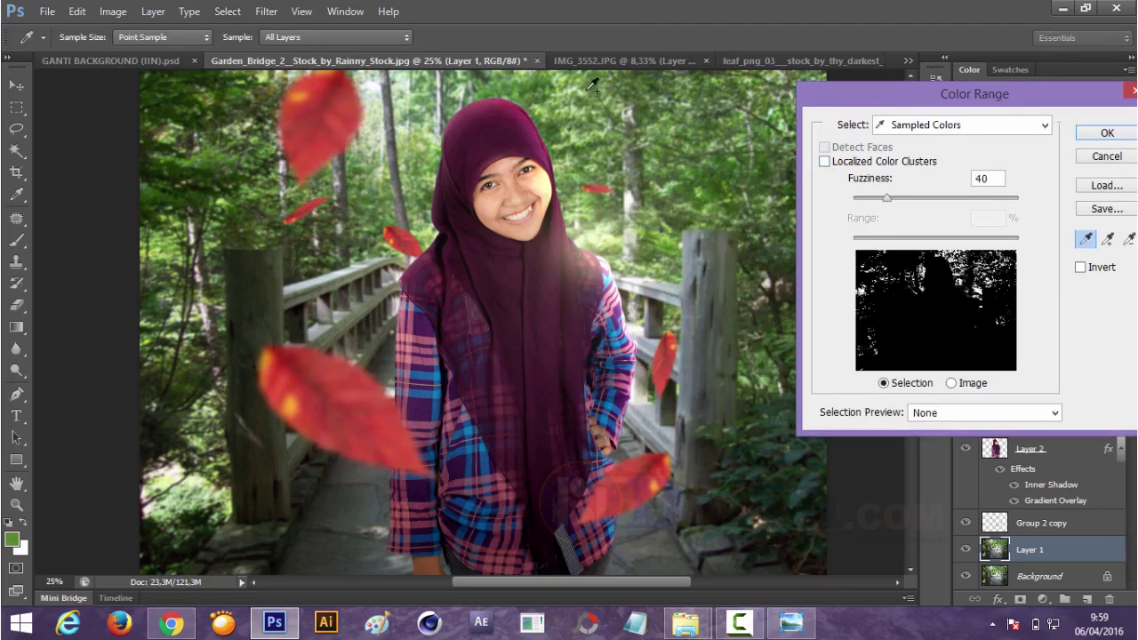
{"action": "left_click", "coordinate": [560, 94], "text": "shift"}
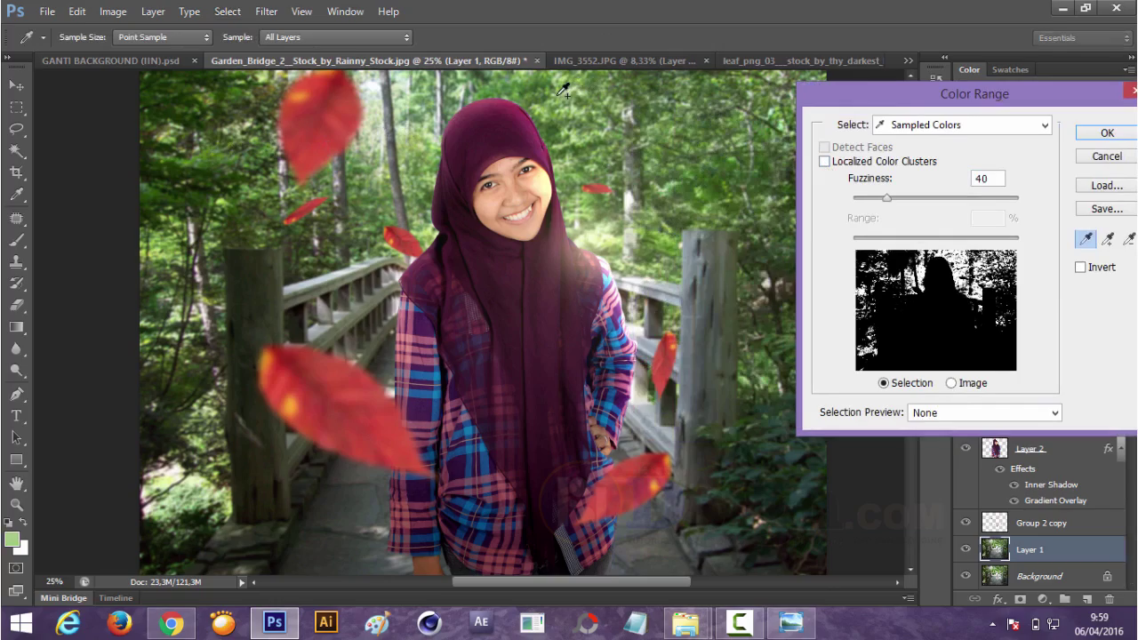
{"action": "left_click", "coordinate": [1088, 135]}
Copy the selected foliage from Layer 1 onto a new Layer 8
{"action": "key", "text": "v"}
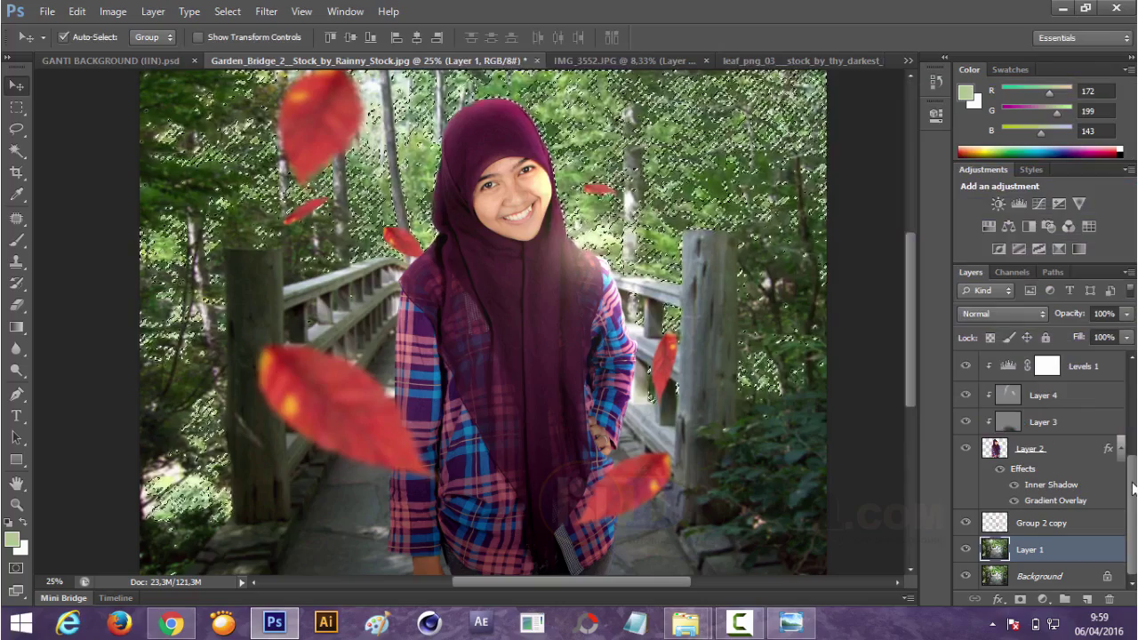
{"action": "key", "text": "alt+bracketleft"}
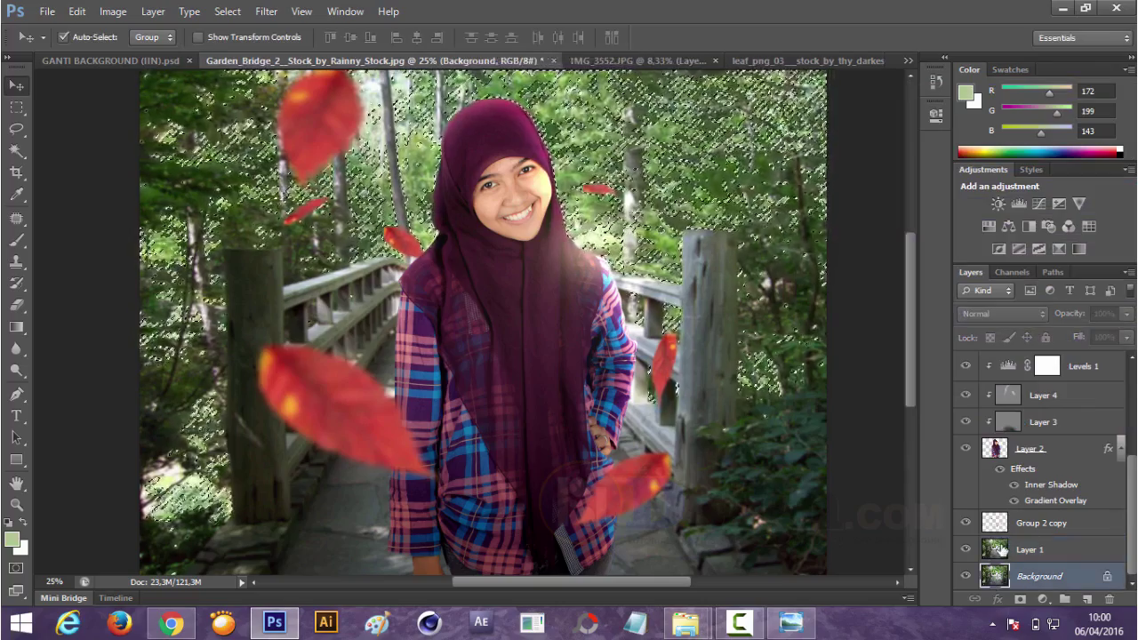
{"action": "left_click", "coordinate": [1001, 548]}
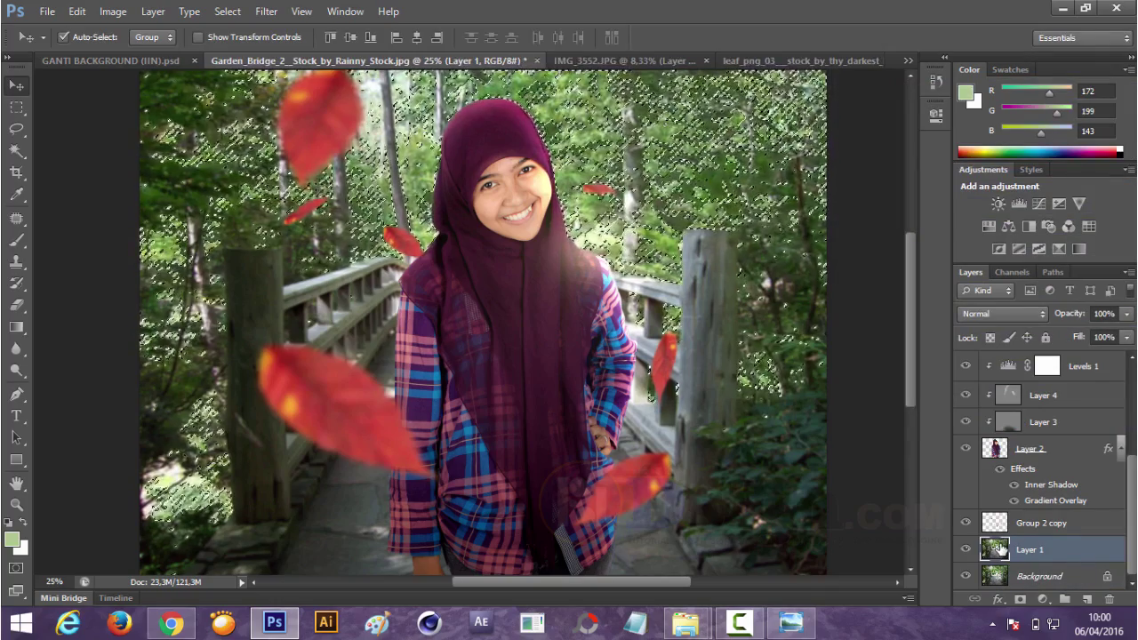
{"action": "key", "text": "ctrl+j"}
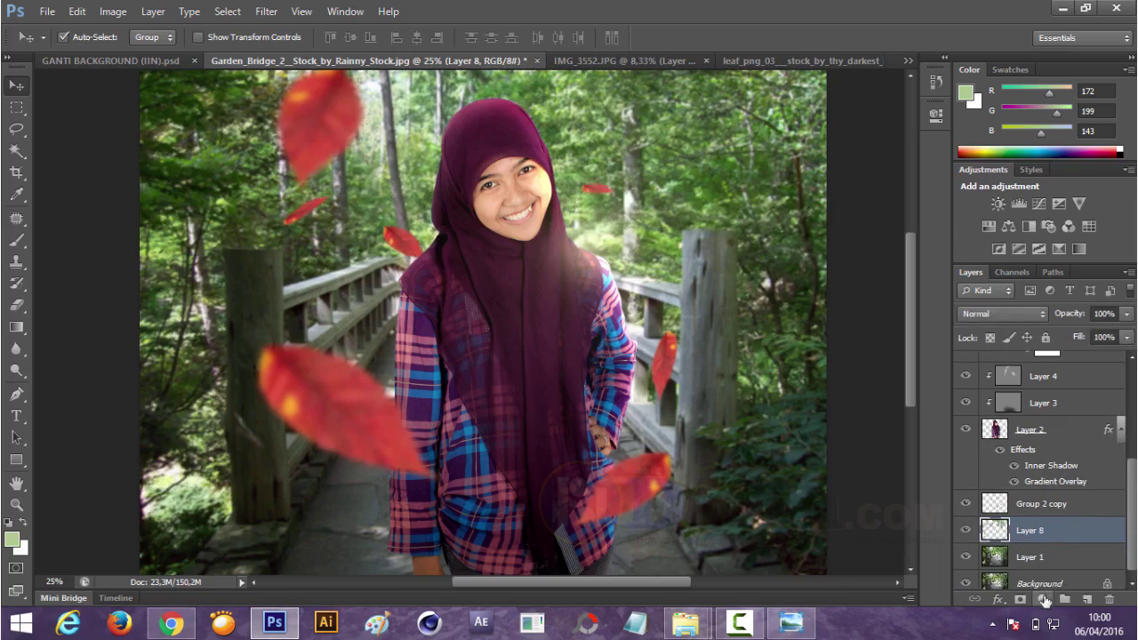
{"action": "left_click", "coordinate": [1044, 601]}
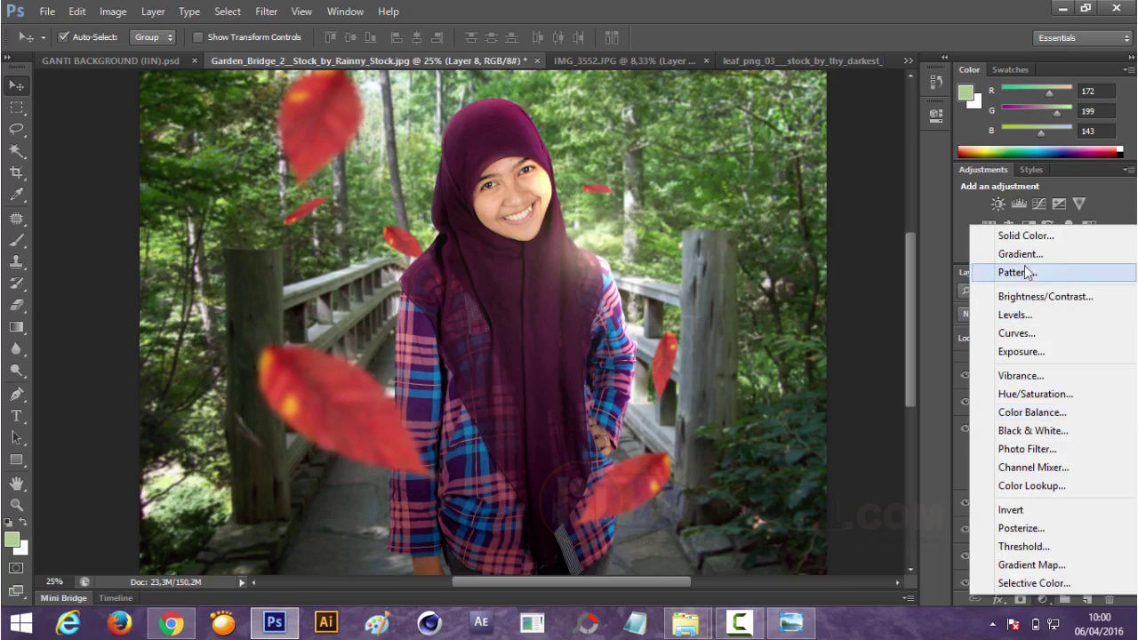
{"action": "left_click", "coordinate": [1019, 393]}
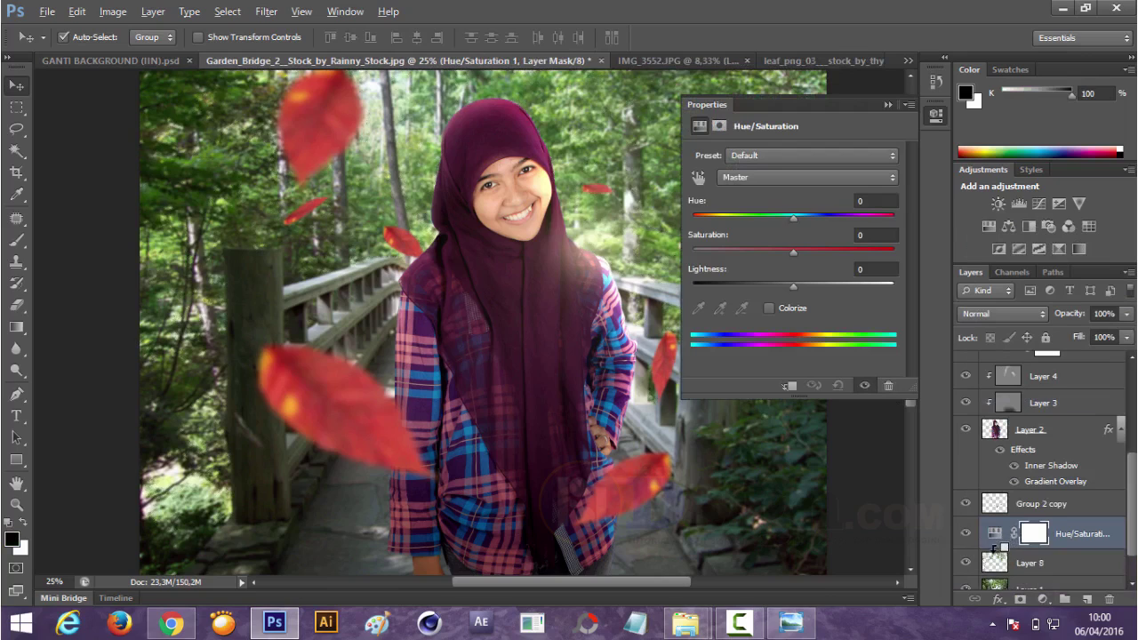
{"action": "left_click", "coordinate": [996, 546], "text": "alt"}
{"action": "left_click_drag", "start_coordinate": [793, 216], "coordinate": [743, 216]}
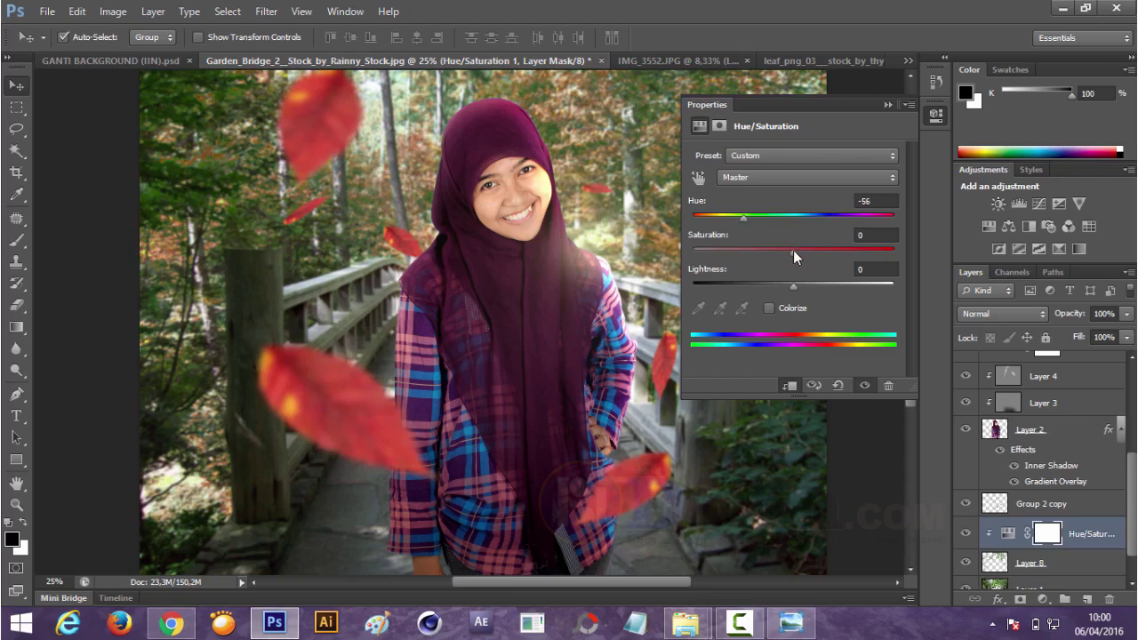
{"action": "left_click_drag", "start_coordinate": [792, 250], "coordinate": [807, 249]}
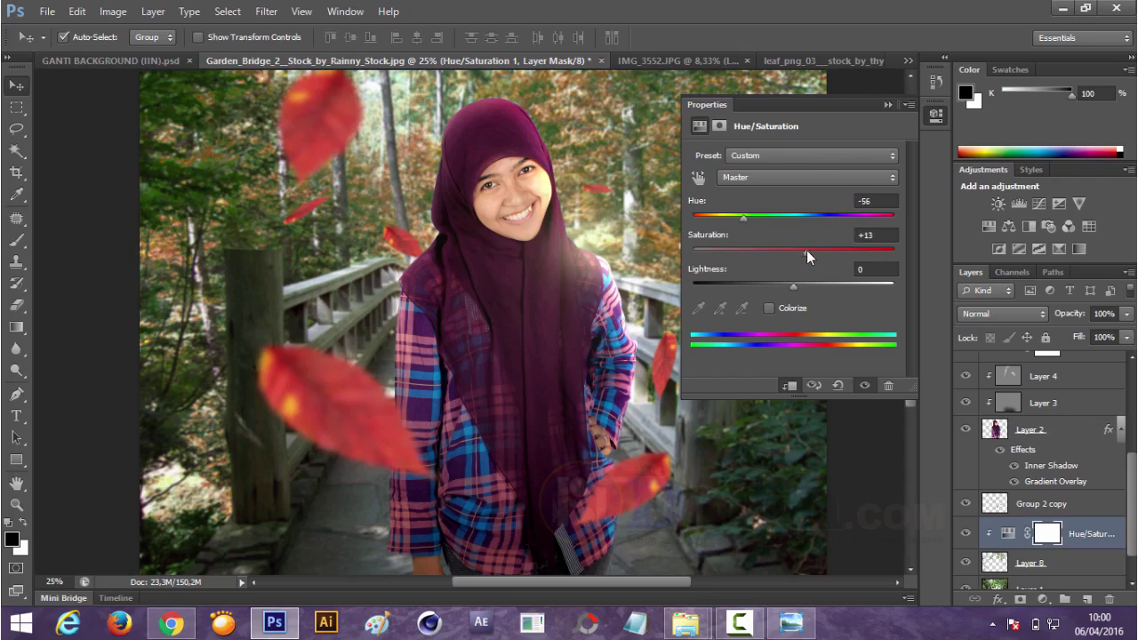
{"action": "left_click", "coordinate": [886, 104]}
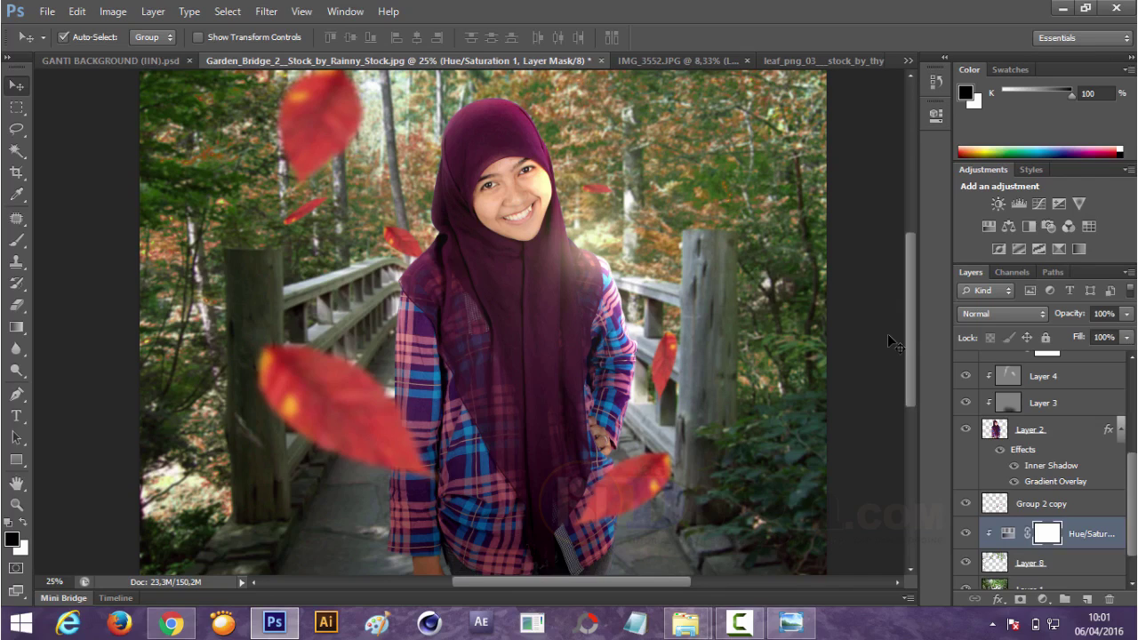
{"action": "left_click", "coordinate": [965, 533]}
{"action": "left_click_drag", "start_coordinate": [910, 313], "coordinate": [910, 325]}
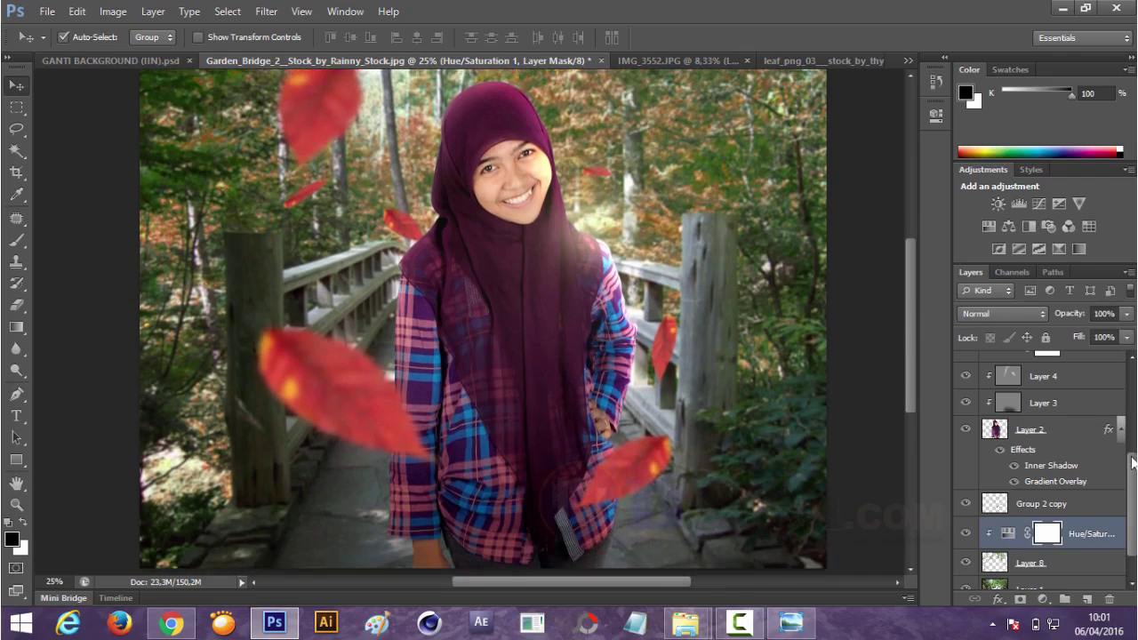
Add an Exposure adjustment clipped to Levels 1, set to about +0,17
{"action": "scroll", "coordinate": [1042, 427], "scroll_direction": "up", "scroll_amount": 3}
{"action": "left_click", "coordinate": [1011, 439]}
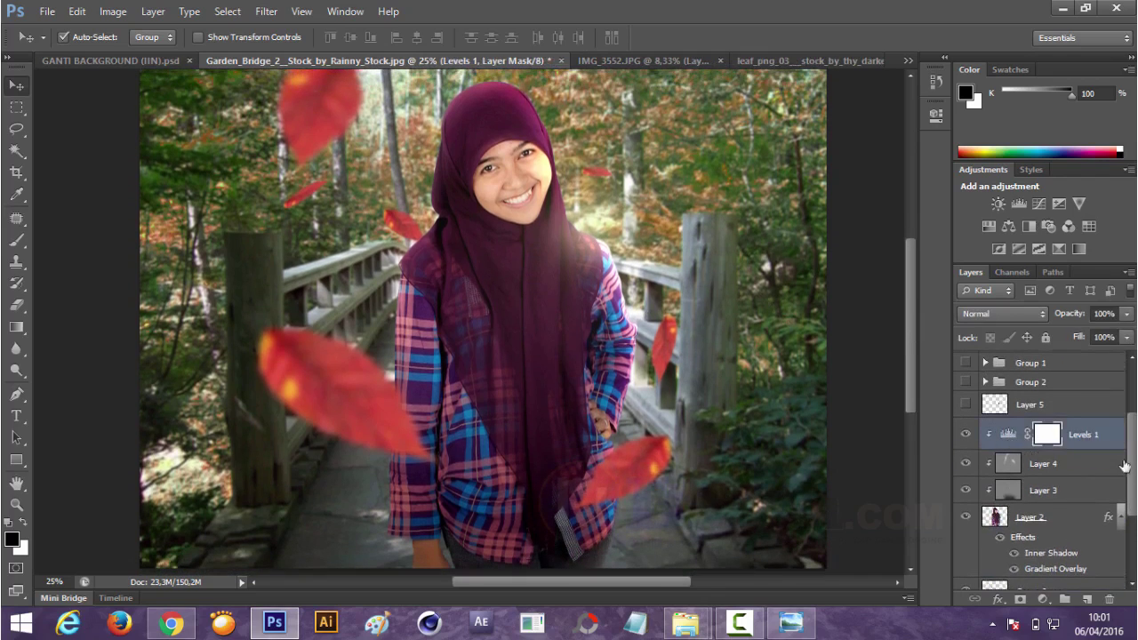
{"action": "scroll", "coordinate": [1132, 466], "scroll_direction": "up", "scroll_amount": 1}
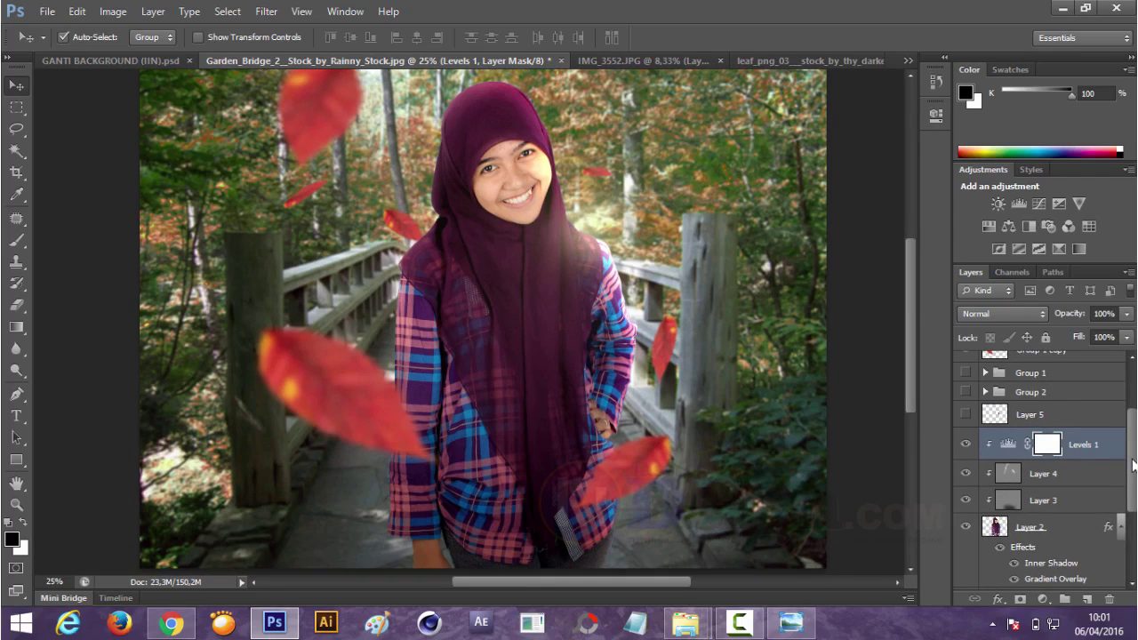
{"action": "left_click", "coordinate": [1042, 600]}
{"action": "left_click", "coordinate": [1027, 357]}
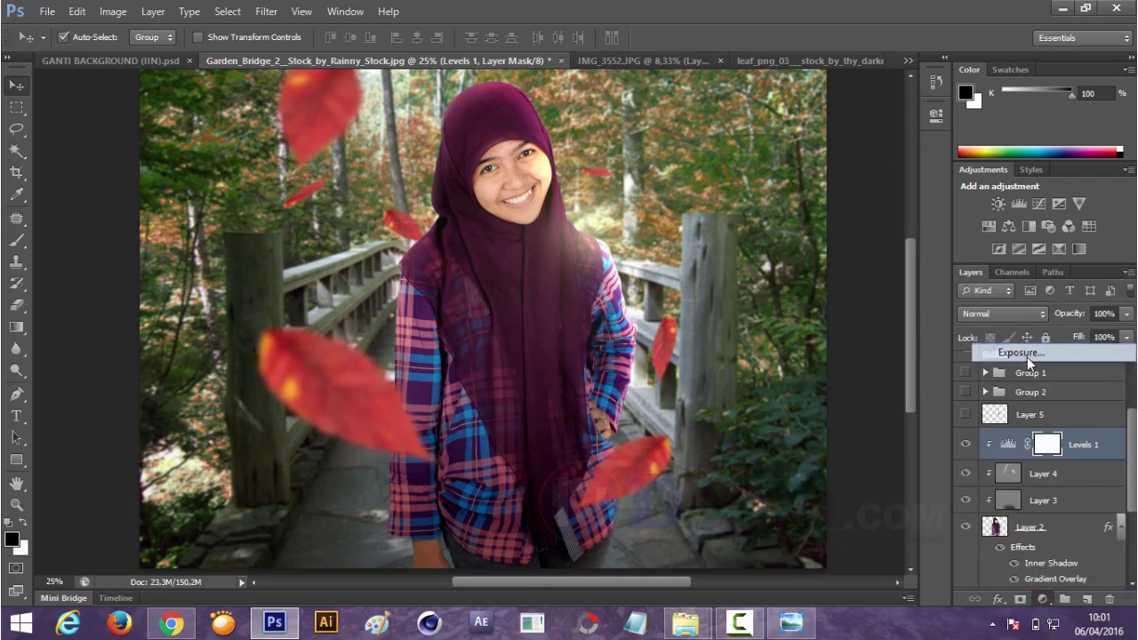
{"action": "left_click", "coordinate": [999, 458], "text": "alt"}
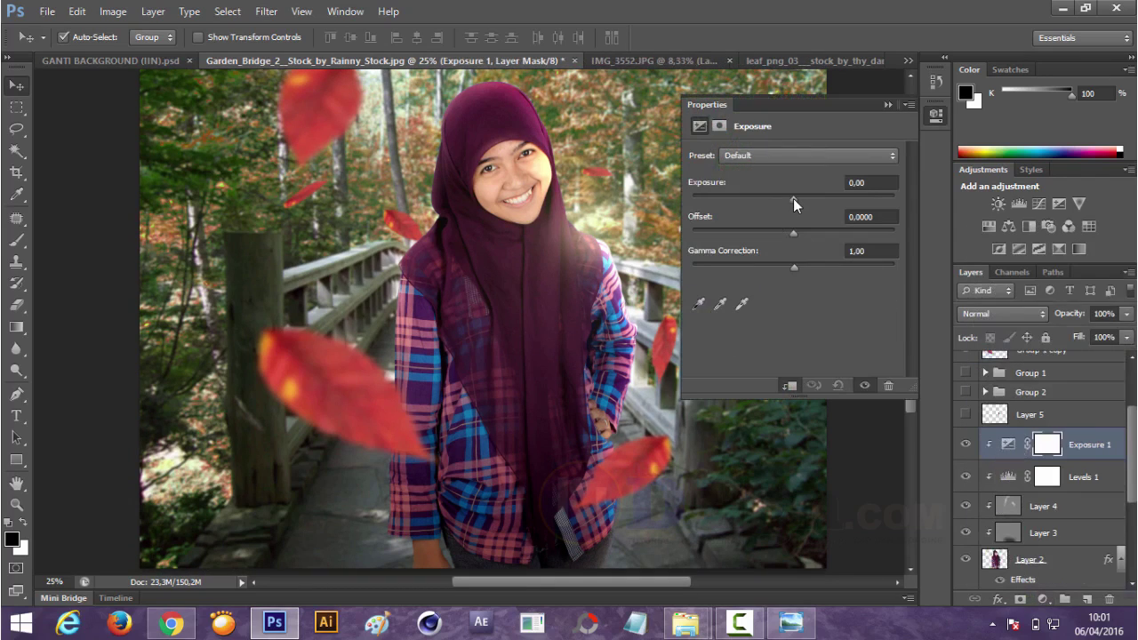
{"action": "left_click_drag", "start_coordinate": [793, 198], "coordinate": [796, 199]}
{"action": "left_click", "coordinate": [887, 105]}
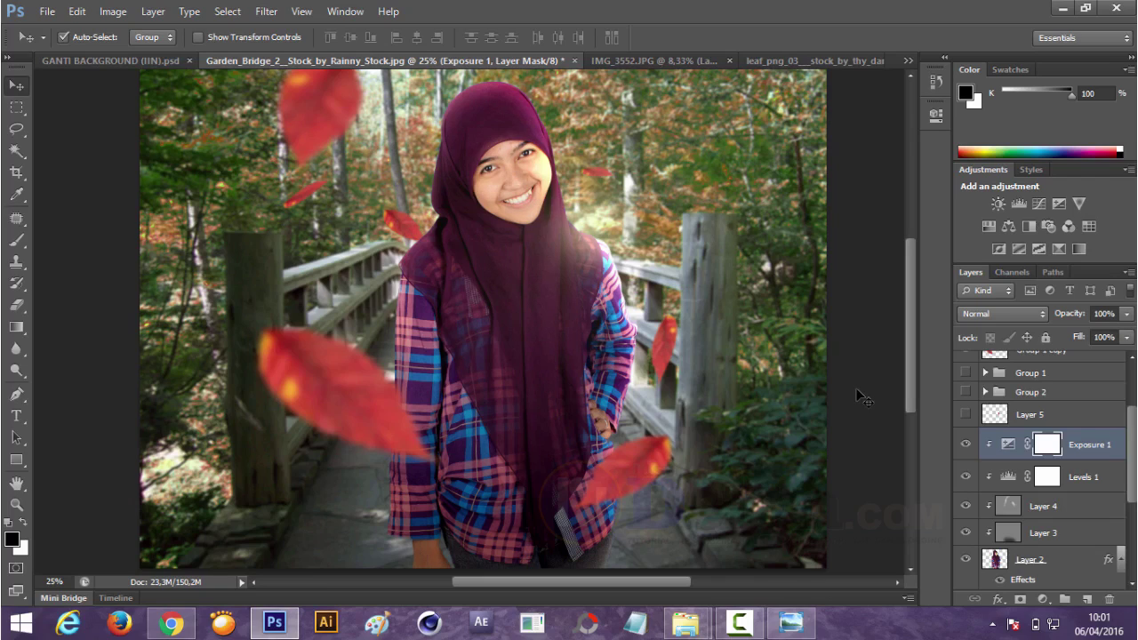
{"action": "scroll", "coordinate": [961, 430], "scroll_direction": "up", "scroll_amount": 3}
{"action": "scroll", "coordinate": [961, 430], "scroll_direction": "down", "scroll_amount": 1}
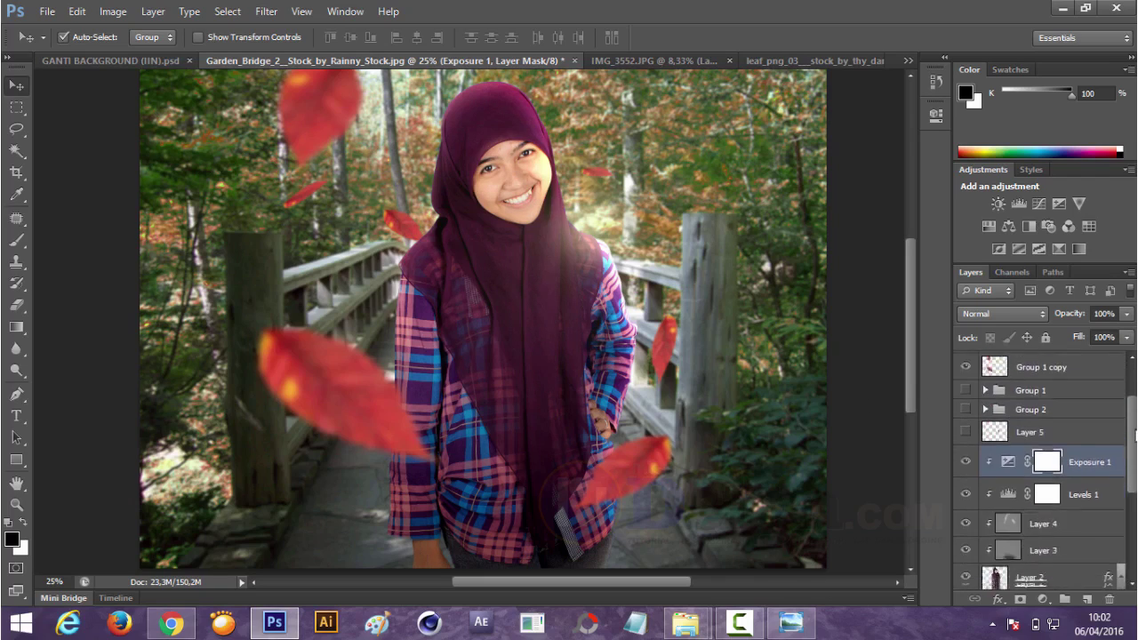
{"action": "scroll", "coordinate": [961, 430], "scroll_direction": "down", "scroll_amount": 4}
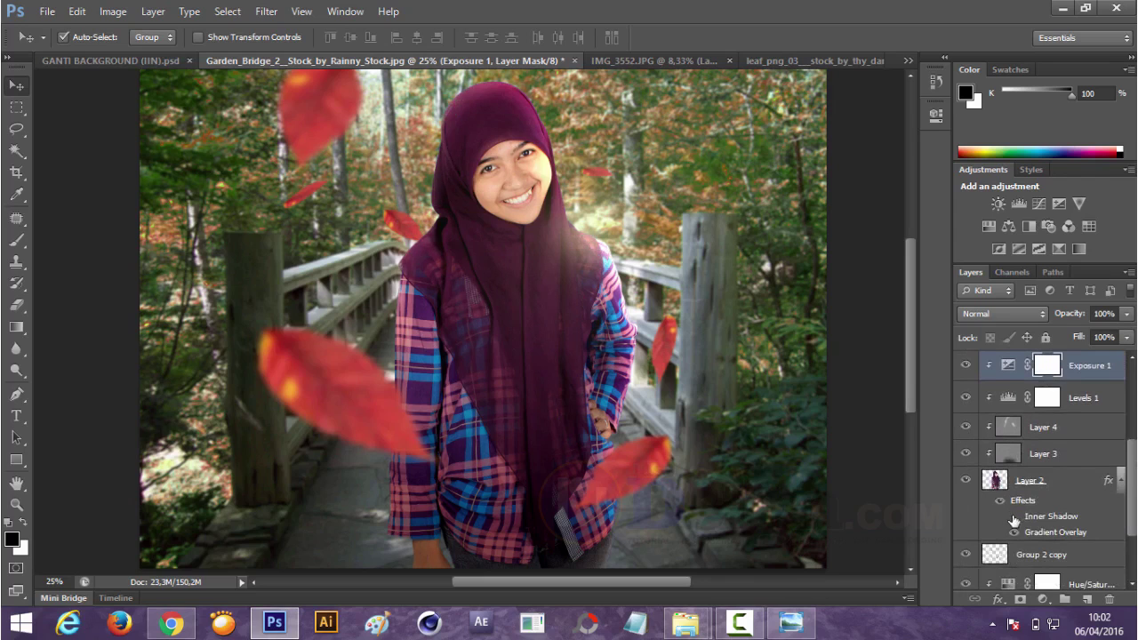
Lower Layer 2's Inner Shadow opacity and set Exposure 1 to +0,06
{"action": "double_click", "coordinate": [1108, 481]}
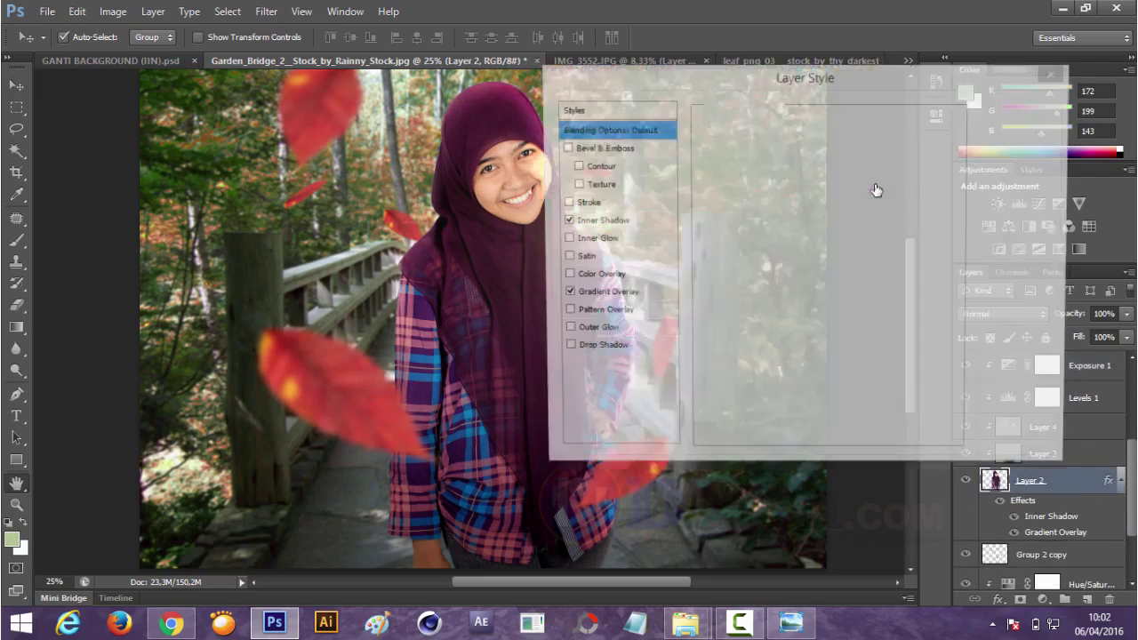
{"action": "left_click_drag", "start_coordinate": [796, 76], "coordinate": [869, 79]}
{"action": "left_click", "coordinate": [702, 224]}
{"action": "left_click_drag", "start_coordinate": [911, 157], "coordinate": [891, 157]}
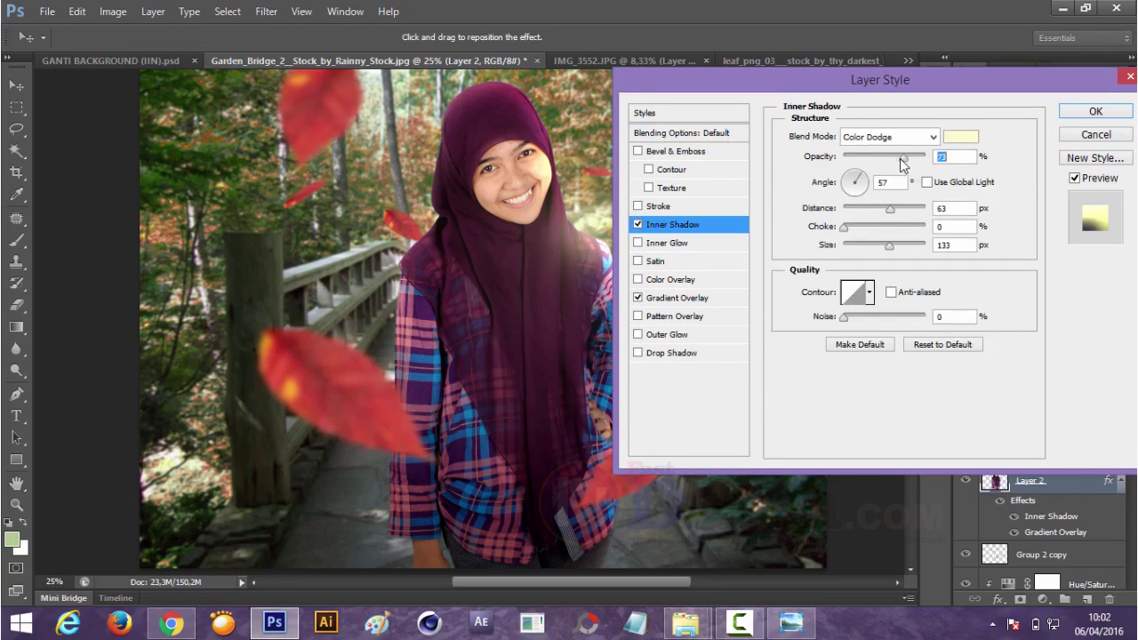
{"action": "left_click", "coordinate": [1080, 114]}
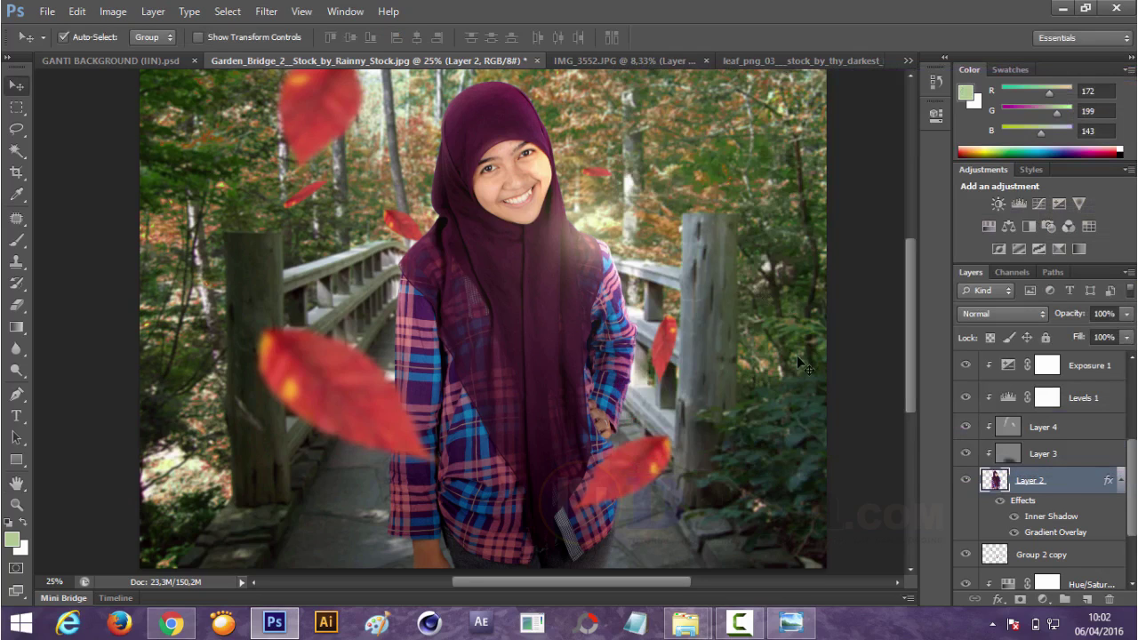
{"action": "double_click", "coordinate": [1008, 366]}
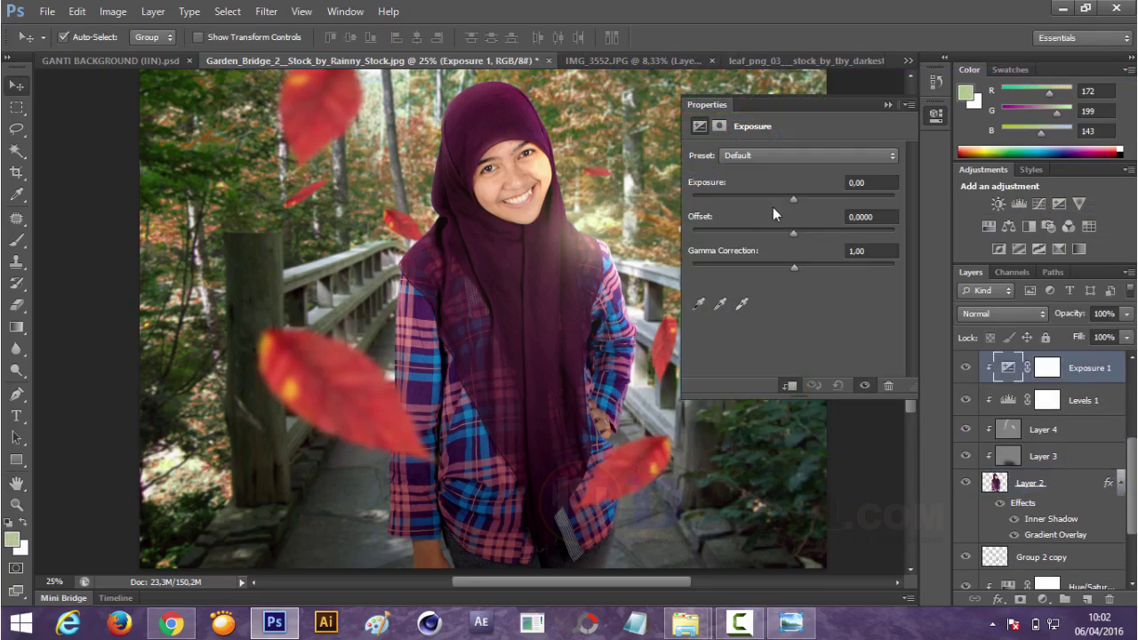
{"action": "left_click_drag", "start_coordinate": [794, 198], "coordinate": [795, 200]}
Close the Exposure properties and select Layer 4 in the Layers panel
{"action": "left_click", "coordinate": [833, 271]}
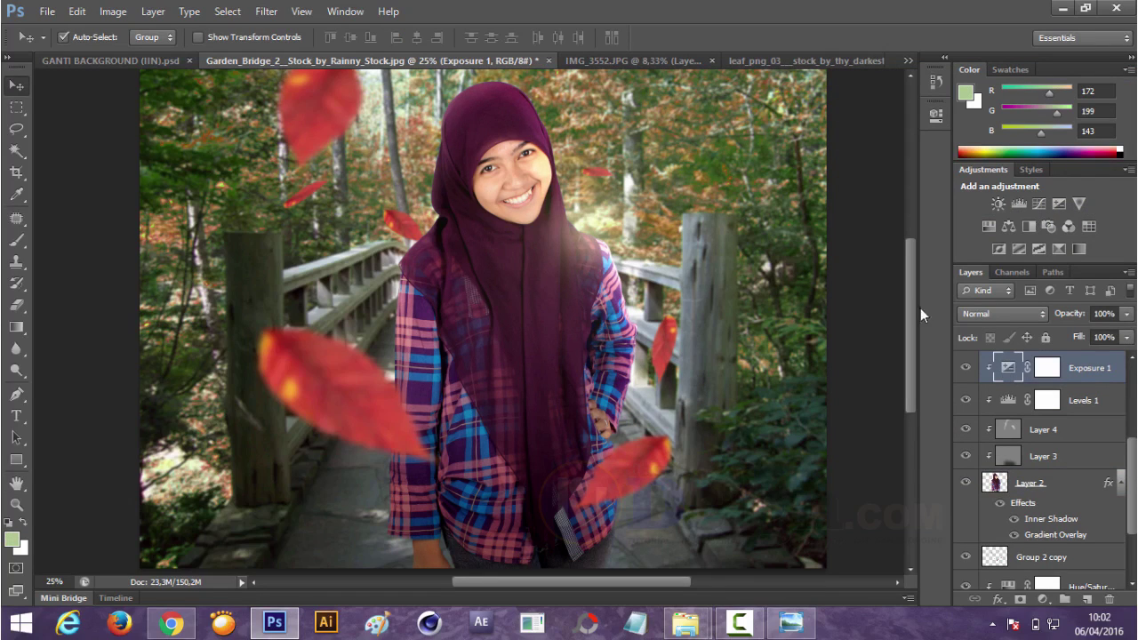
{"action": "scroll", "coordinate": [1007, 453], "scroll_direction": "up", "scroll_amount": 3}
{"action": "scroll", "coordinate": [1007, 454], "scroll_direction": "down", "scroll_amount": 2}
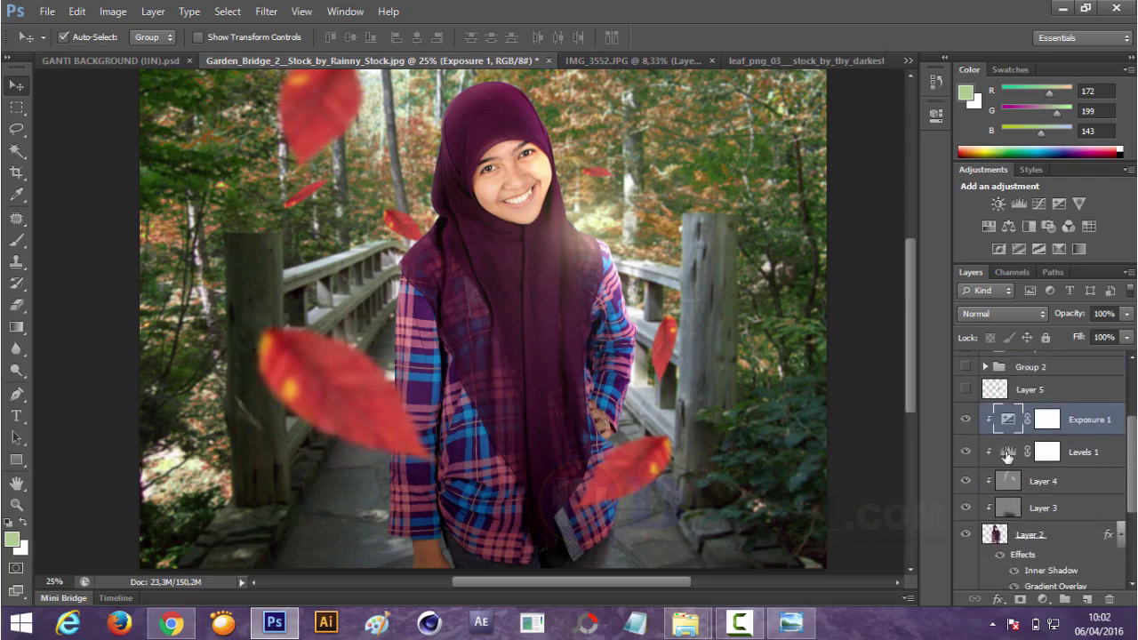
{"action": "left_click", "coordinate": [1043, 598]}
{"action": "left_click", "coordinate": [1007, 452]}
{"action": "left_click", "coordinate": [1008, 481]}
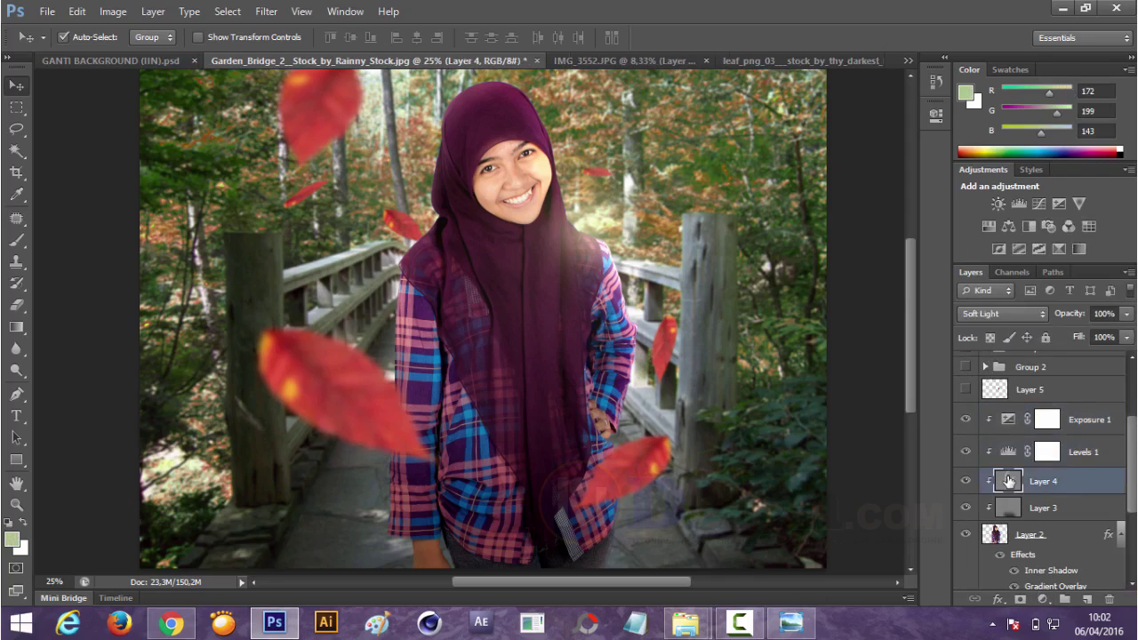
Add a trial Color Balance adjustment layer, then delete it
{"action": "left_click", "coordinate": [1043, 598]}
{"action": "left_click", "coordinate": [1046, 413]}
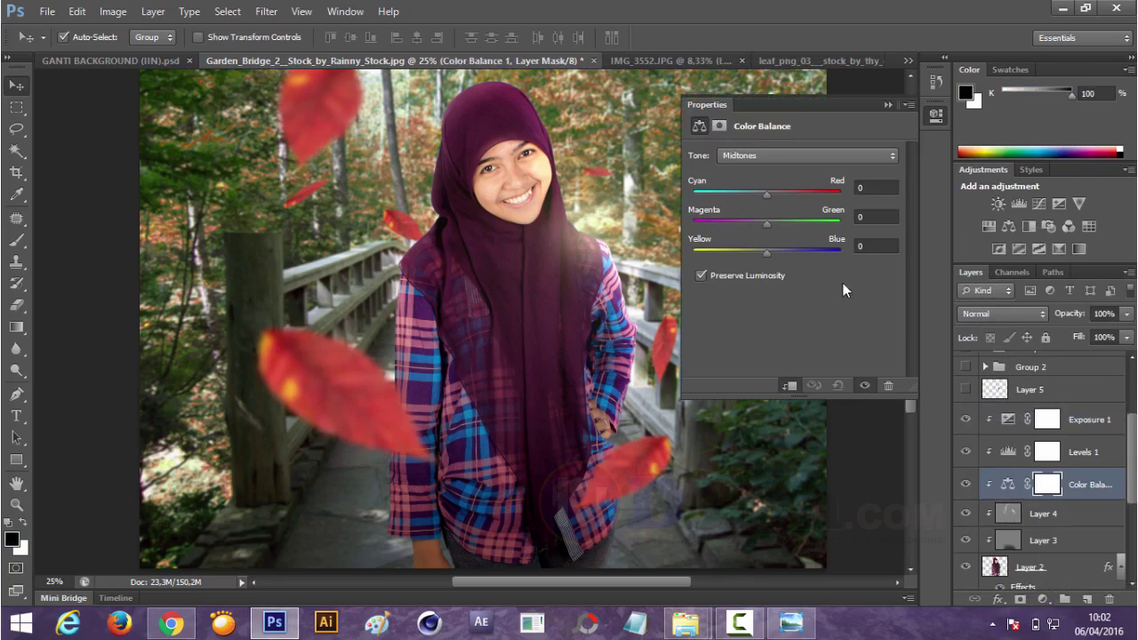
{"action": "left_click_drag", "start_coordinate": [766, 193], "coordinate": [775, 195]}
{"action": "key", "text": "Delete"}
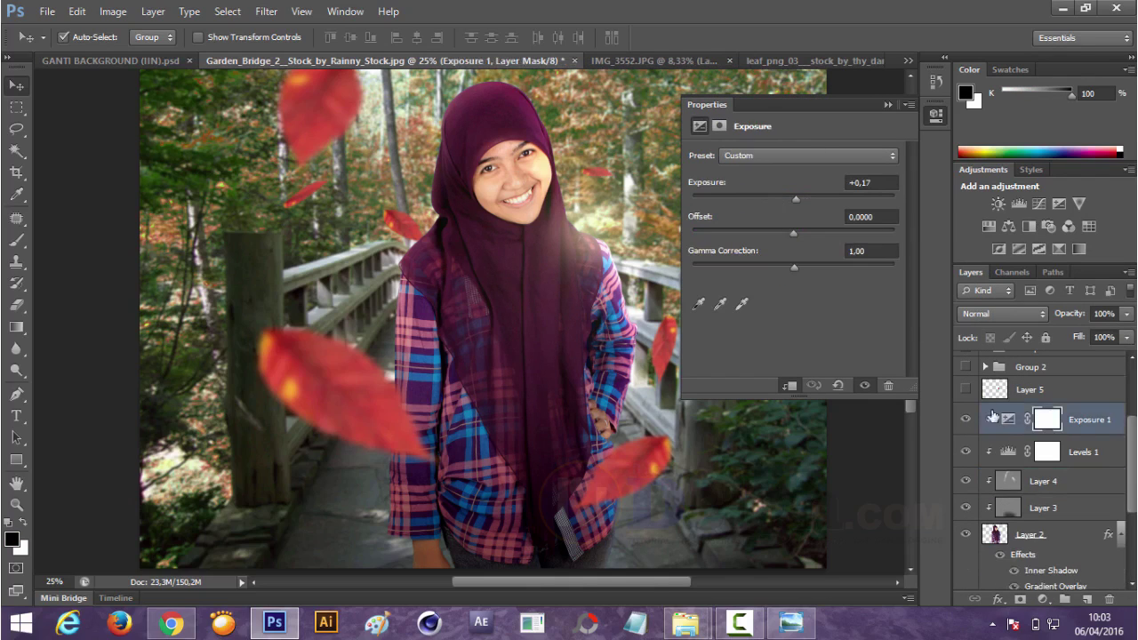
Add a Color Balance layer above Exposure 1 with midtones Cyan–Red +18, Magenta–Green +7
{"action": "left_click", "coordinate": [1048, 601]}
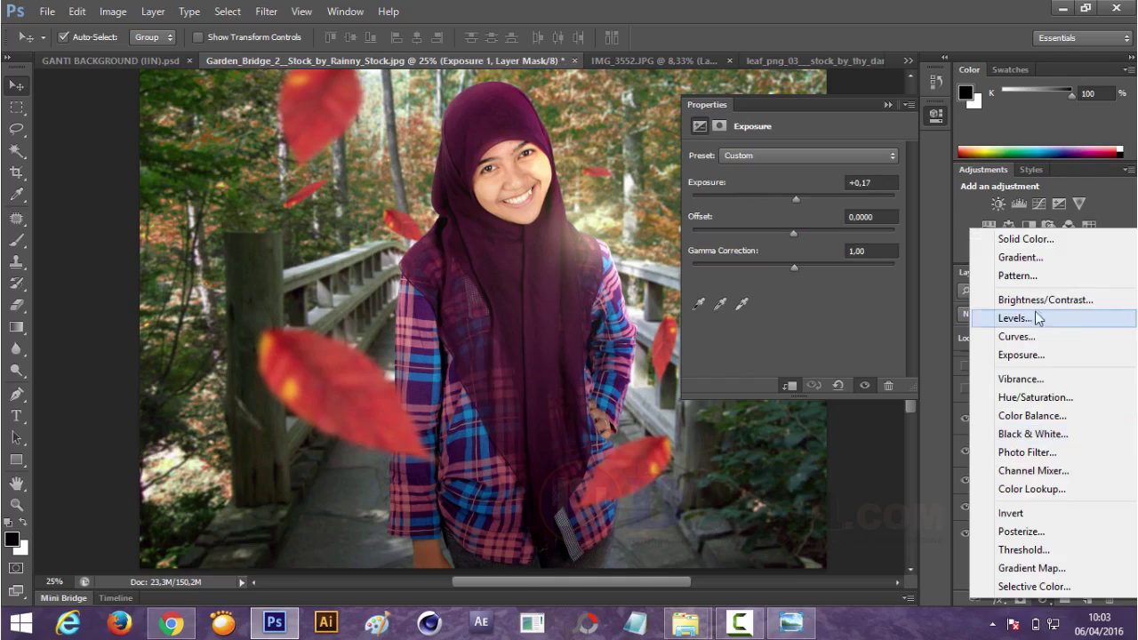
{"action": "left_click", "coordinate": [1035, 412]}
{"action": "left_click_drag", "start_coordinate": [768, 194], "coordinate": [779, 194]}
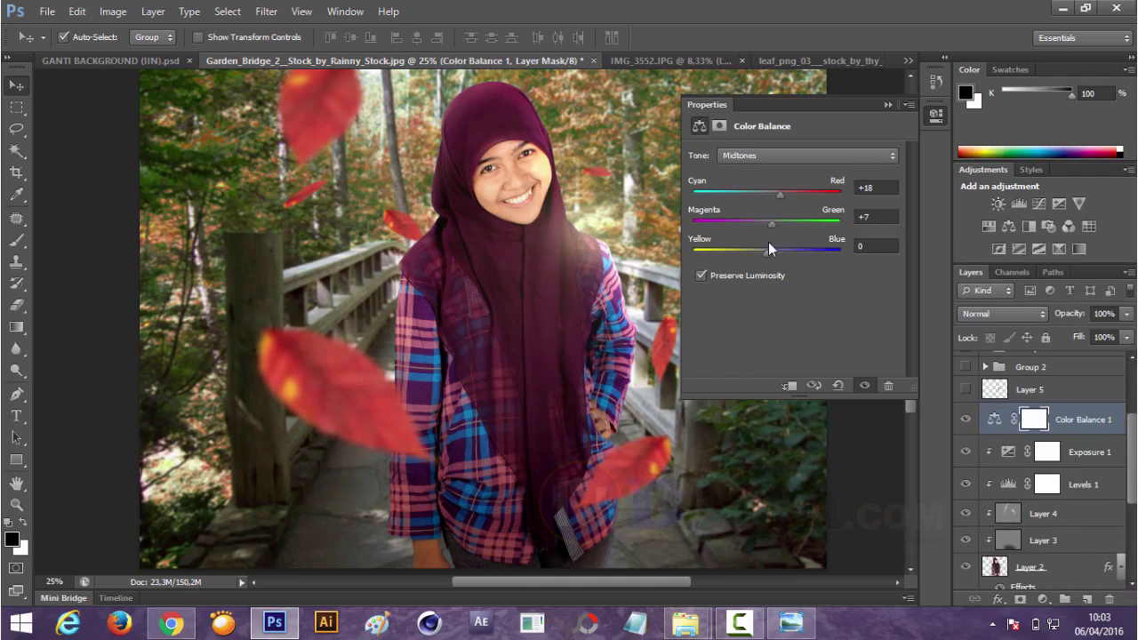
{"action": "left_click_drag", "start_coordinate": [766, 252], "coordinate": [775, 252]}
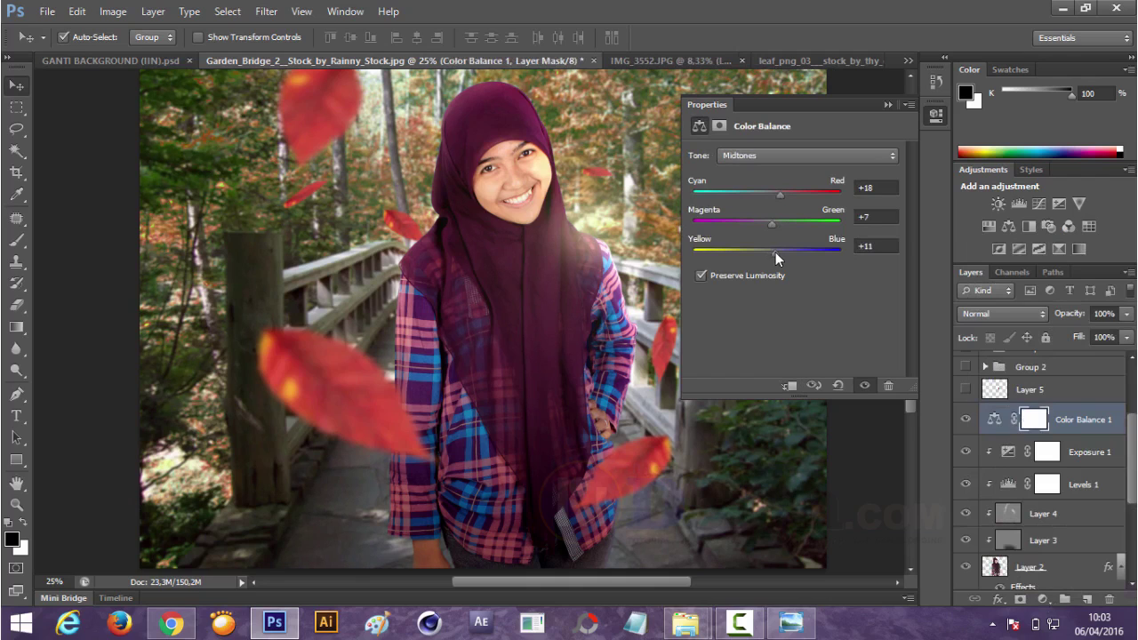
Shift the Color Balance shadows toward blue (+13), check Highlights, and close Properties
{"action": "left_click", "coordinate": [852, 156]}
{"action": "left_click", "coordinate": [844, 158]}
{"action": "left_click_drag", "start_coordinate": [764, 252], "coordinate": [775, 254]}
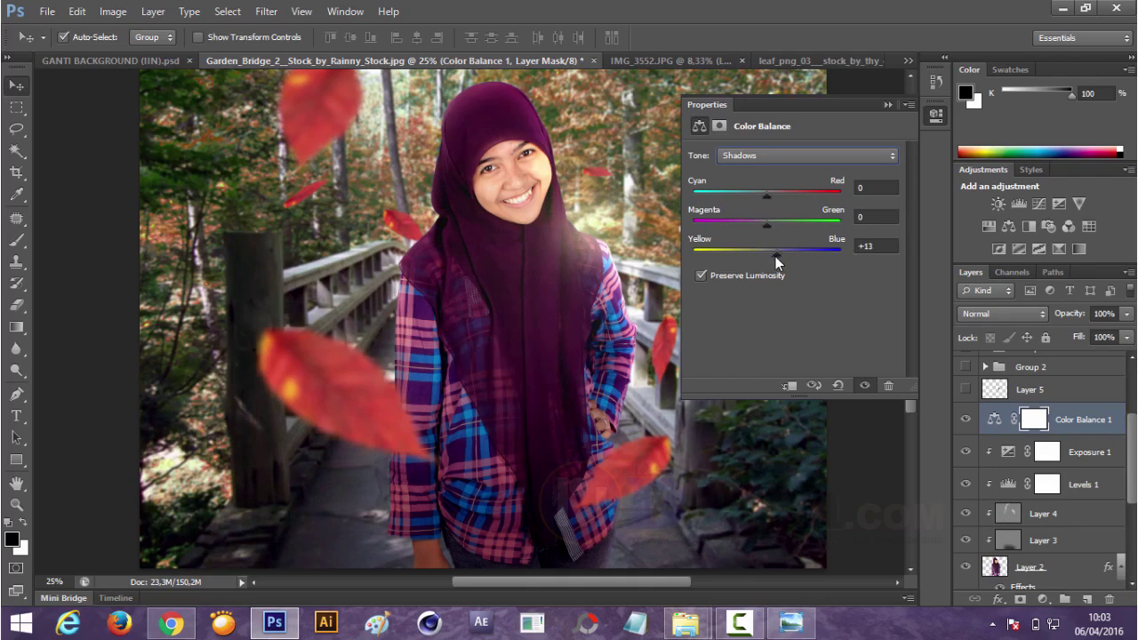
{"action": "left_click_drag", "start_coordinate": [767, 193], "coordinate": [759, 254]}
{"action": "left_click", "coordinate": [800, 155]}
{"action": "left_click", "coordinate": [787, 196]}
{"action": "left_click", "coordinate": [886, 105]}
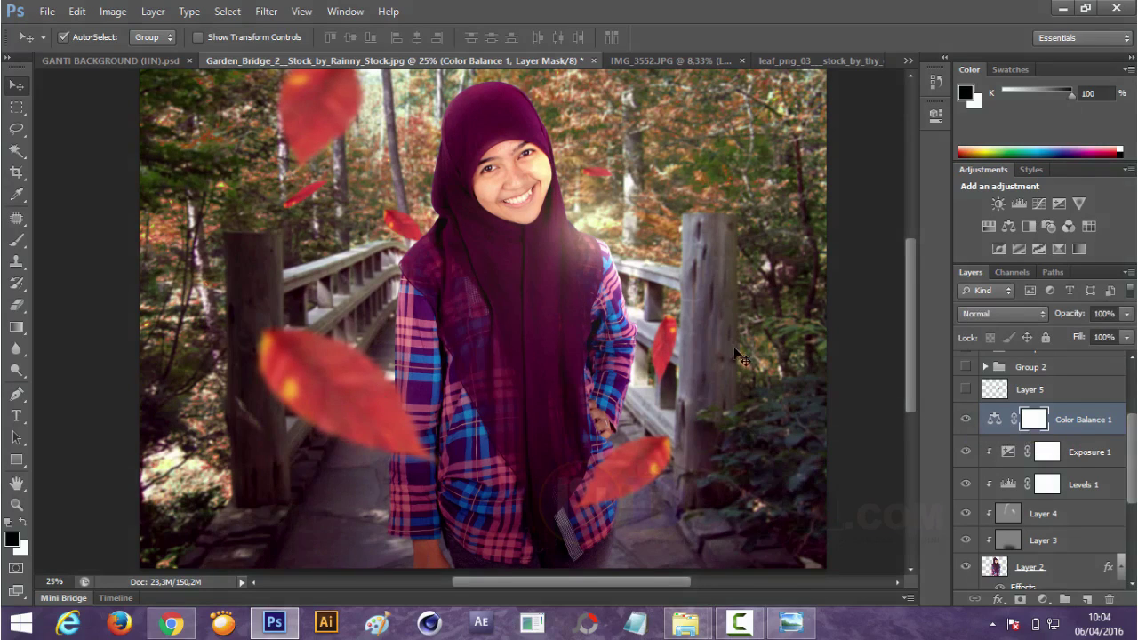
{"action": "scroll", "coordinate": [910, 405], "scroll_direction": "up", "scroll_amount": 1}
{"action": "scroll", "coordinate": [911, 400], "scroll_direction": "down", "scroll_amount": 1}
{"action": "scroll", "coordinate": [1121, 391], "scroll_direction": "up", "scroll_amount": 1}
{"action": "scroll", "coordinate": [1122, 382], "scroll_direction": "up", "scroll_amount": 1}
{"action": "scroll", "coordinate": [1122, 364], "scroll_direction": "up", "scroll_amount": 1}
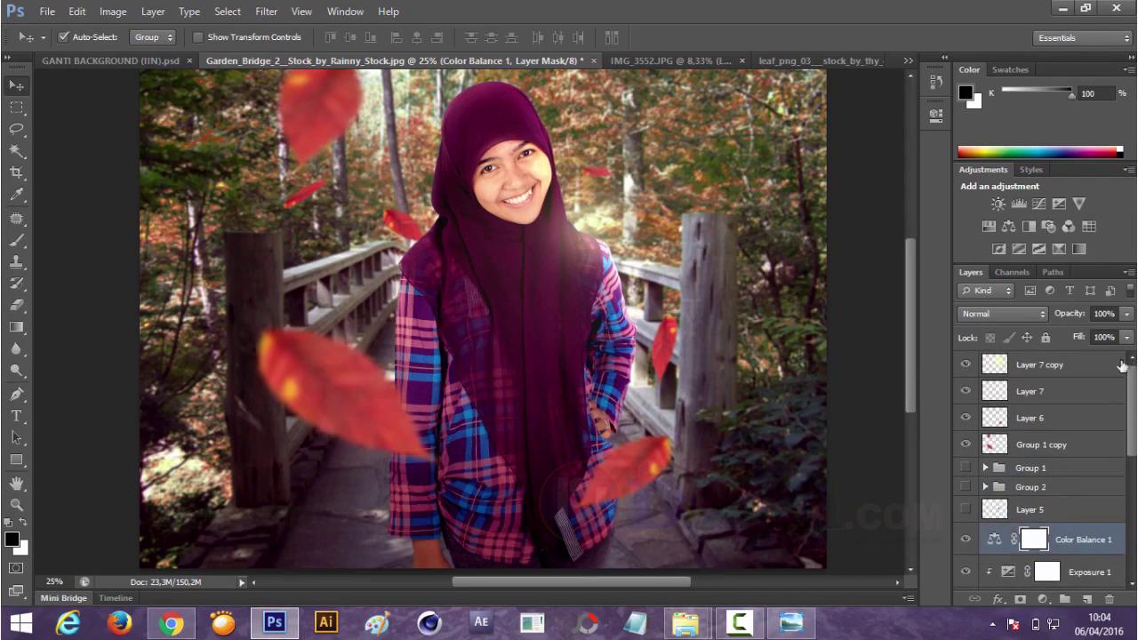
Add a Photo Filter layer with Warming Filter (85) at 24% density, then select Layer 7 copy
{"action": "left_click", "coordinate": [1042, 599]}
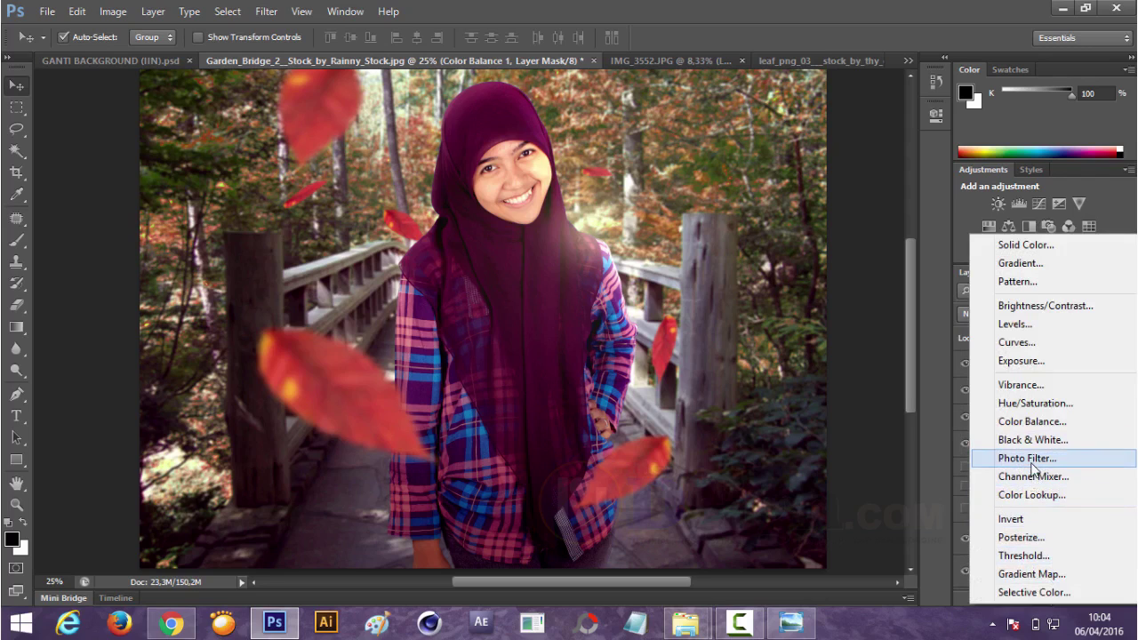
{"action": "left_click", "coordinate": [1026, 458]}
{"action": "left_click", "coordinate": [805, 158]}
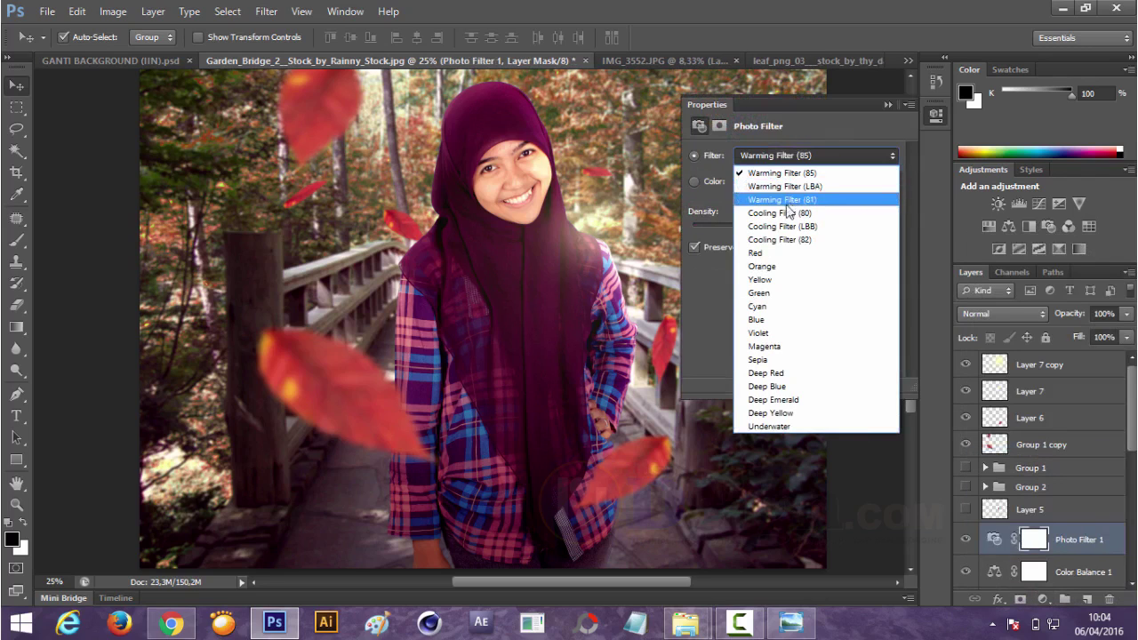
{"action": "left_click", "coordinate": [778, 215]}
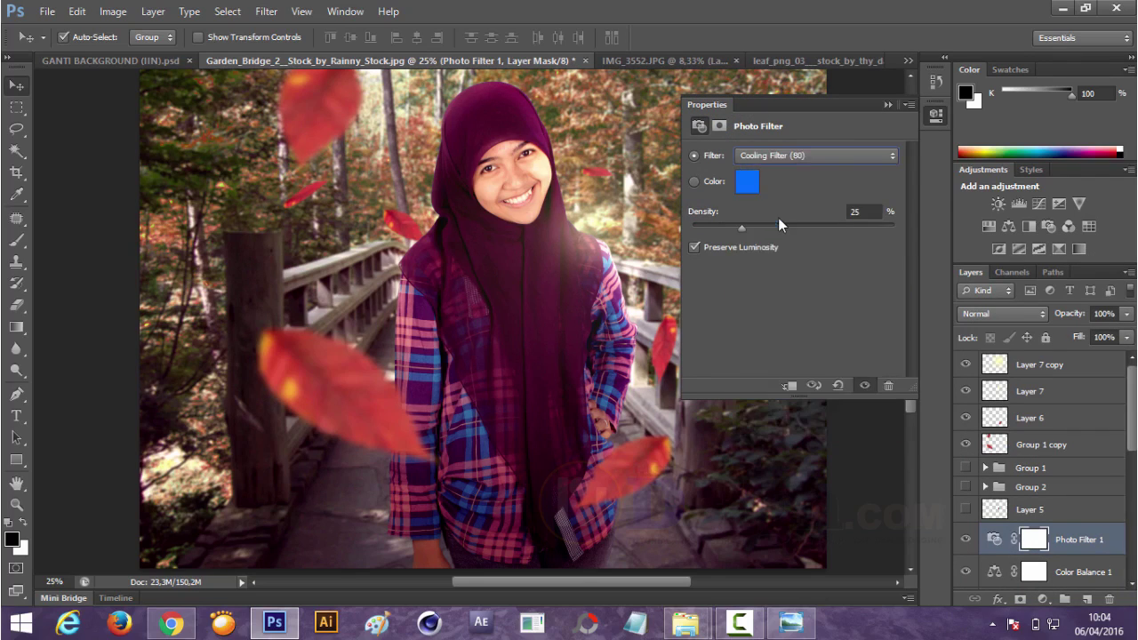
{"action": "left_click", "coordinate": [803, 156]}
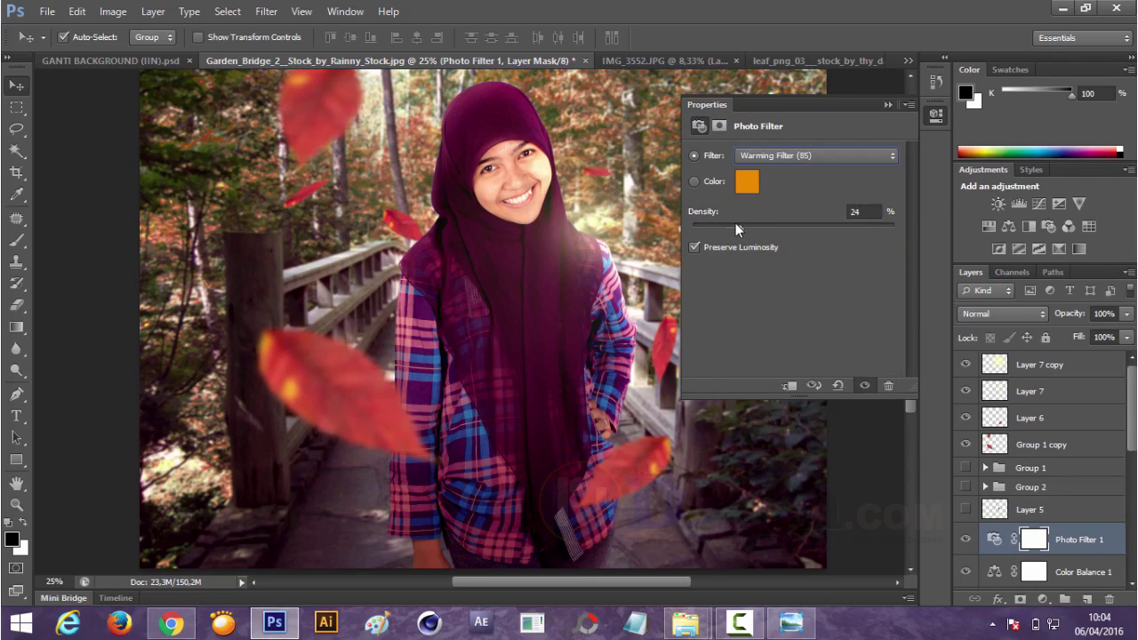
{"action": "left_click_drag", "start_coordinate": [735, 223], "coordinate": [746, 227]}
{"action": "left_click", "coordinate": [935, 114]}
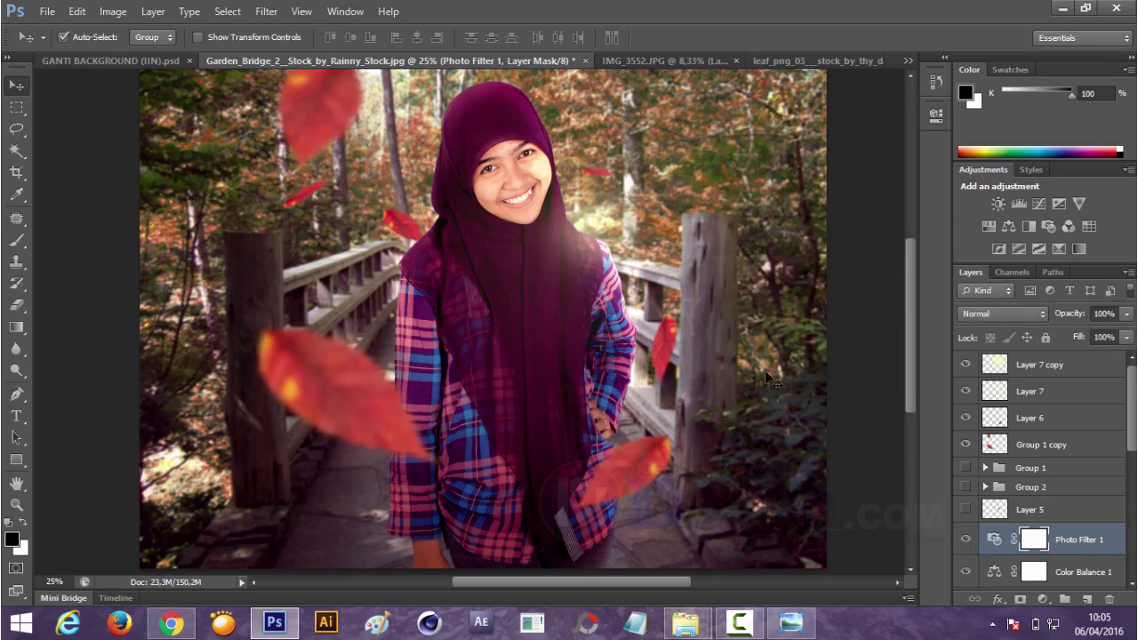
{"action": "left_click", "coordinate": [995, 367]}
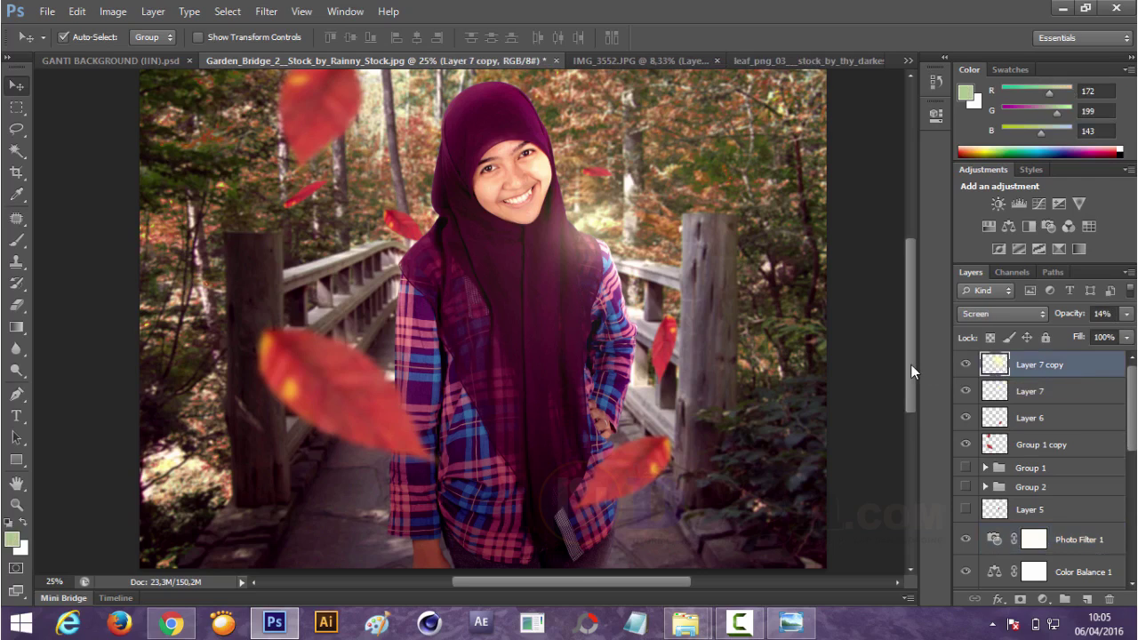
{"action": "scroll", "coordinate": [909, 358], "scroll_direction": "up", "scroll_amount": 2}
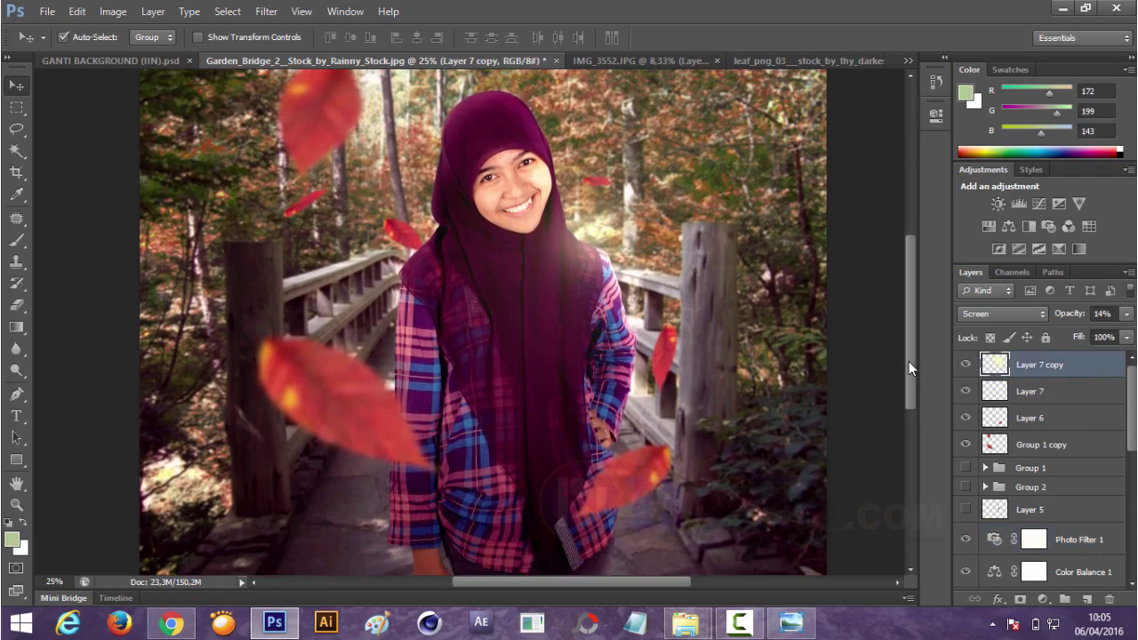
Create a new layer filled with solid black
{"action": "left_click", "coordinate": [1086, 599]}
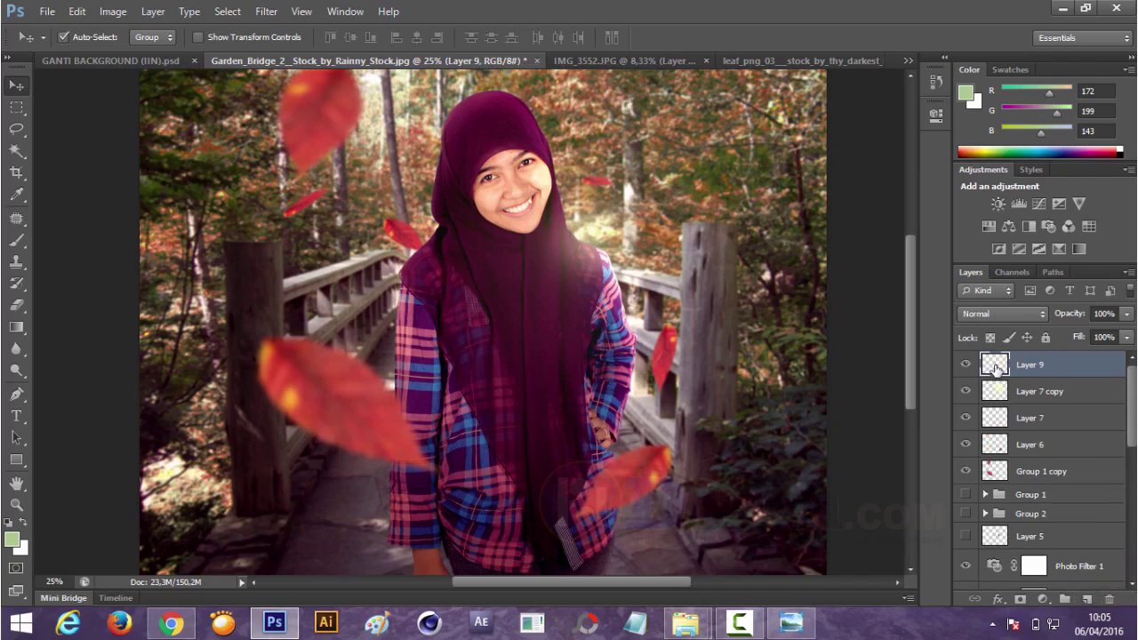
{"action": "key", "text": "d"}
{"action": "key", "text": "alt+BackSpace"}
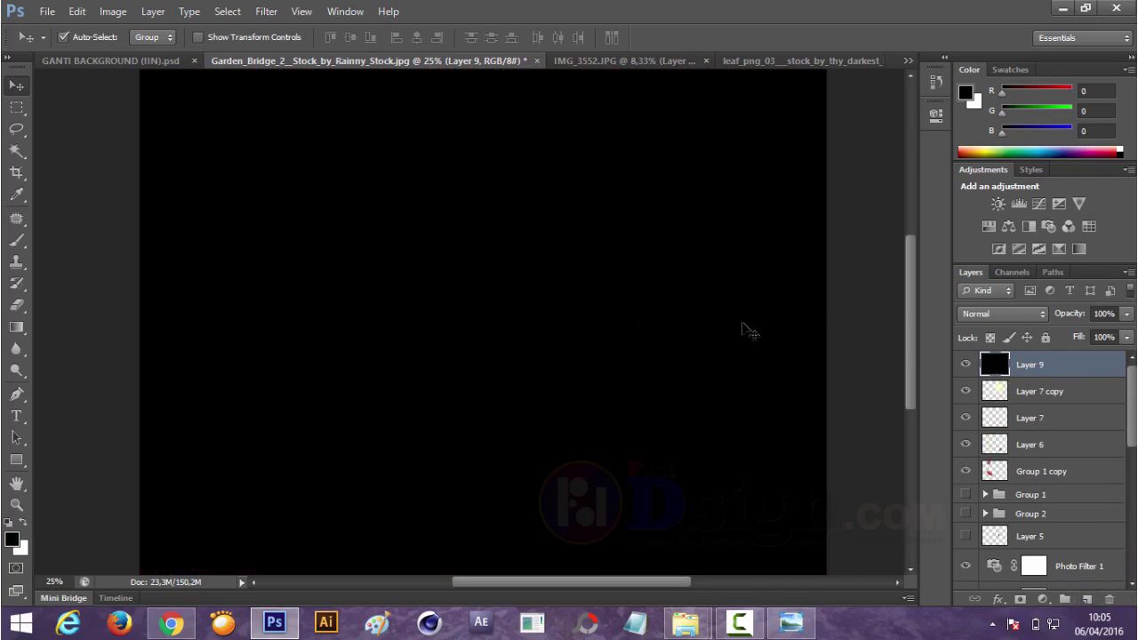
{"action": "left_click_drag", "start_coordinate": [908, 267], "coordinate": [548, 256]}
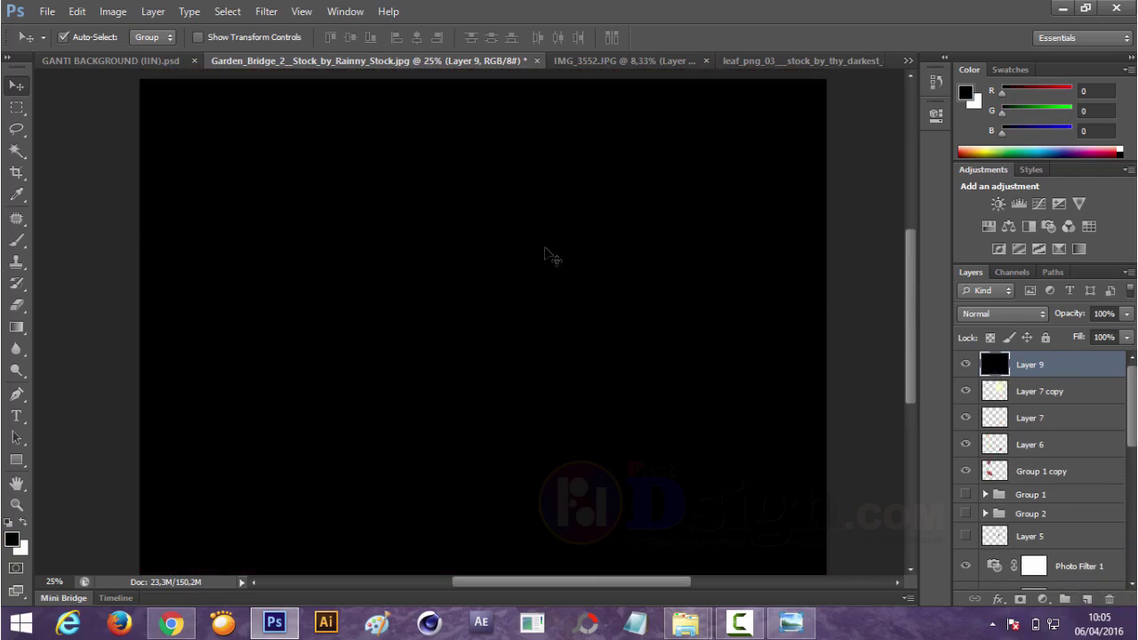
Mask the black layer with an inverted elliptical selection spanning the image
{"action": "right_click", "coordinate": [16, 106]}
{"action": "left_click", "coordinate": [80, 123]}
{"action": "mouse_move", "coordinate": [141, 84]}
{"action": "left_mouse_down"}
{"action": "mouse_move", "coordinate": [766, 566]}
{"action": "mouse_move", "coordinate": [826, 367]}
{"action": "left_mouse_up"}
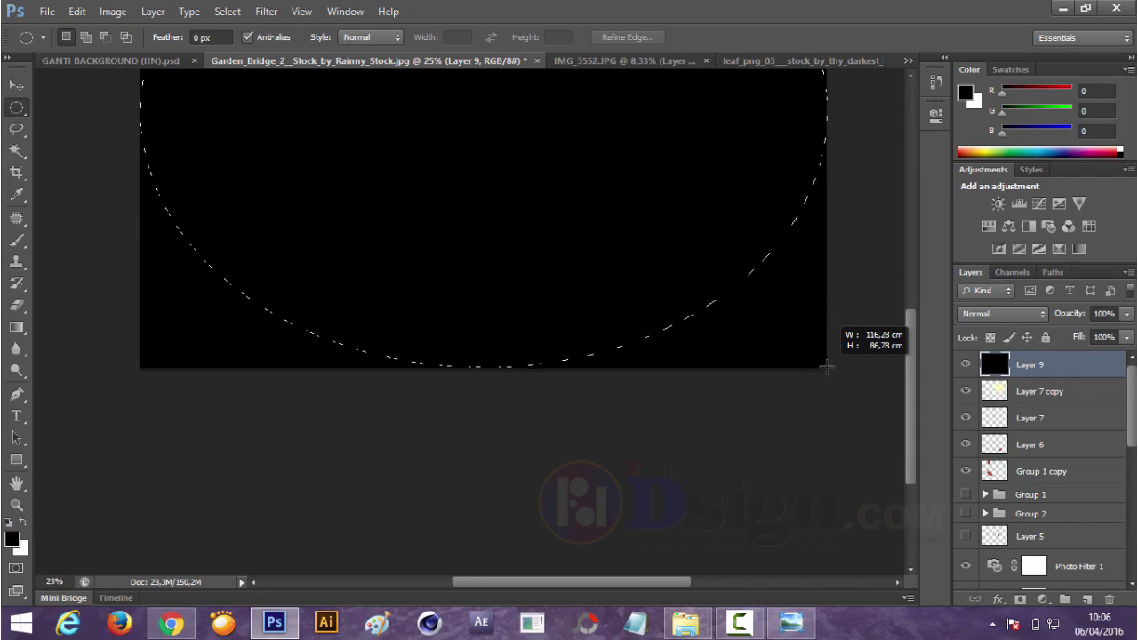
{"action": "left_click_drag", "start_coordinate": [827, 367], "coordinate": [827, 366]}
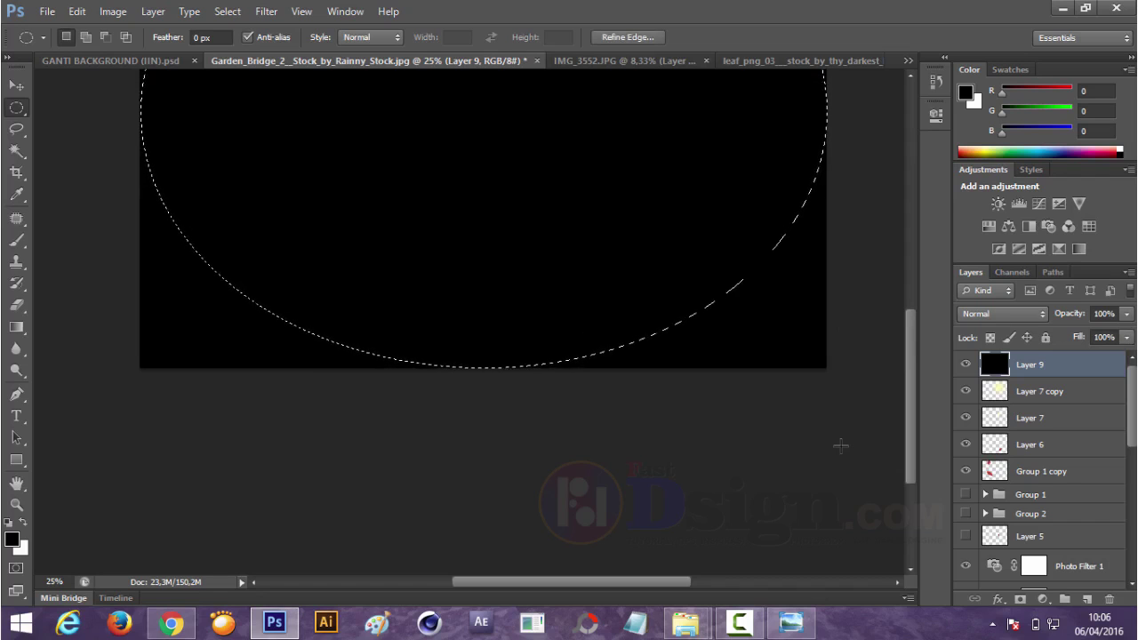
{"action": "key", "text": "ctrl+shift+i"}
{"action": "left_click", "coordinate": [1019, 598]}
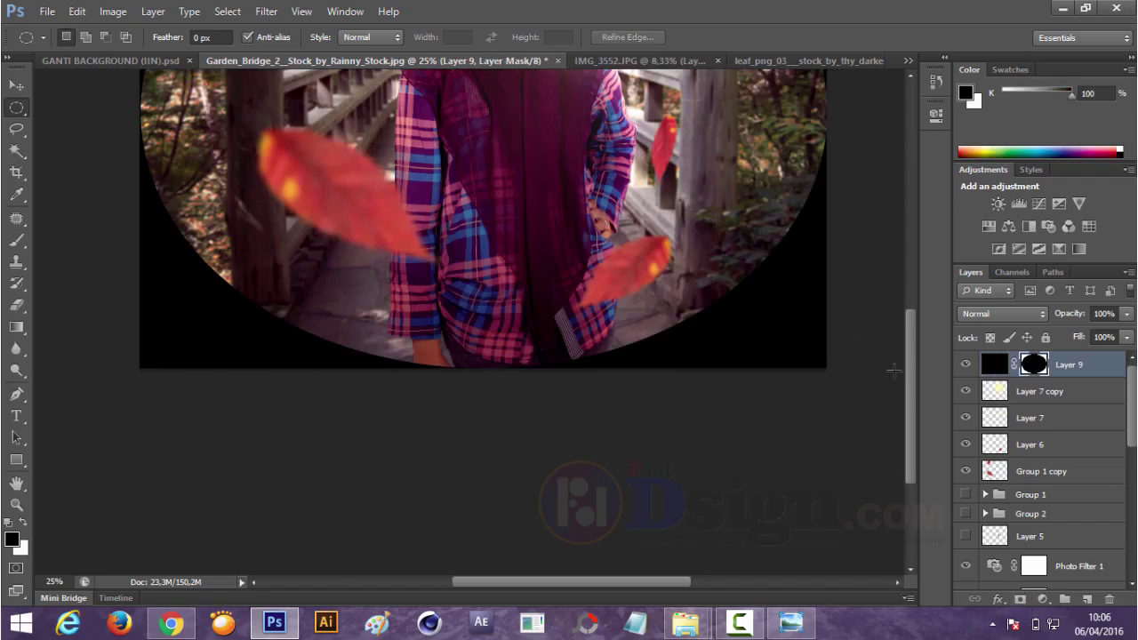
{"action": "left_click_drag", "start_coordinate": [910, 378], "coordinate": [913, 311]}
Soften the vignette with a 92 px Gaussian Blur and lower Layer 9 opacity to 44%
{"action": "left_click", "coordinate": [16, 85]}
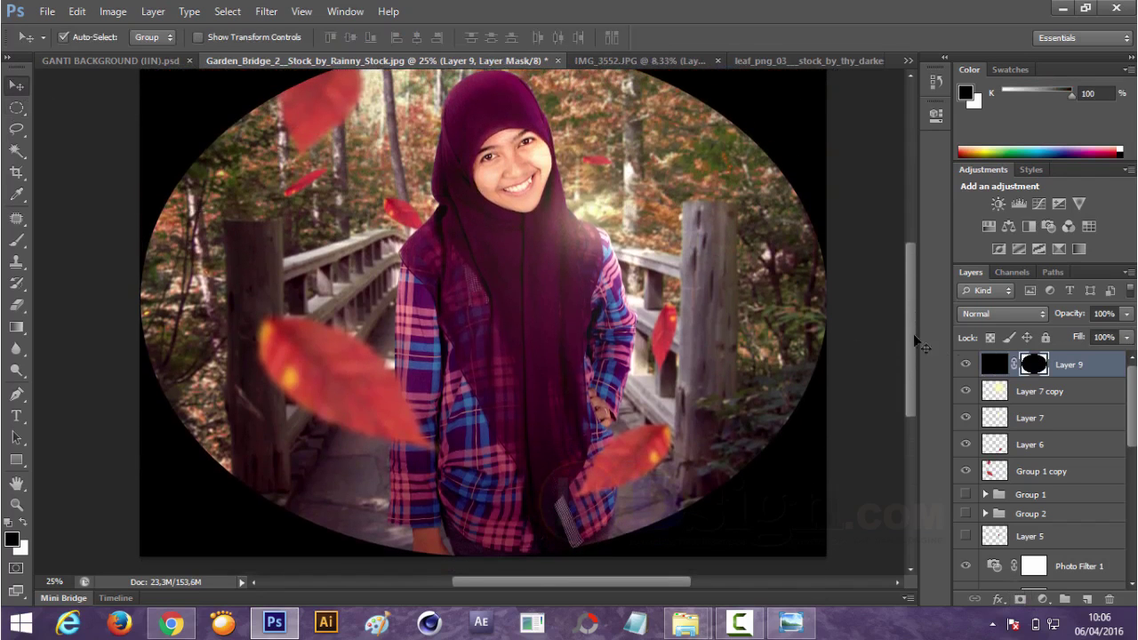
{"action": "left_click", "coordinate": [994, 364]}
{"action": "left_click_drag", "start_coordinate": [1071, 315], "coordinate": [1038, 315]}
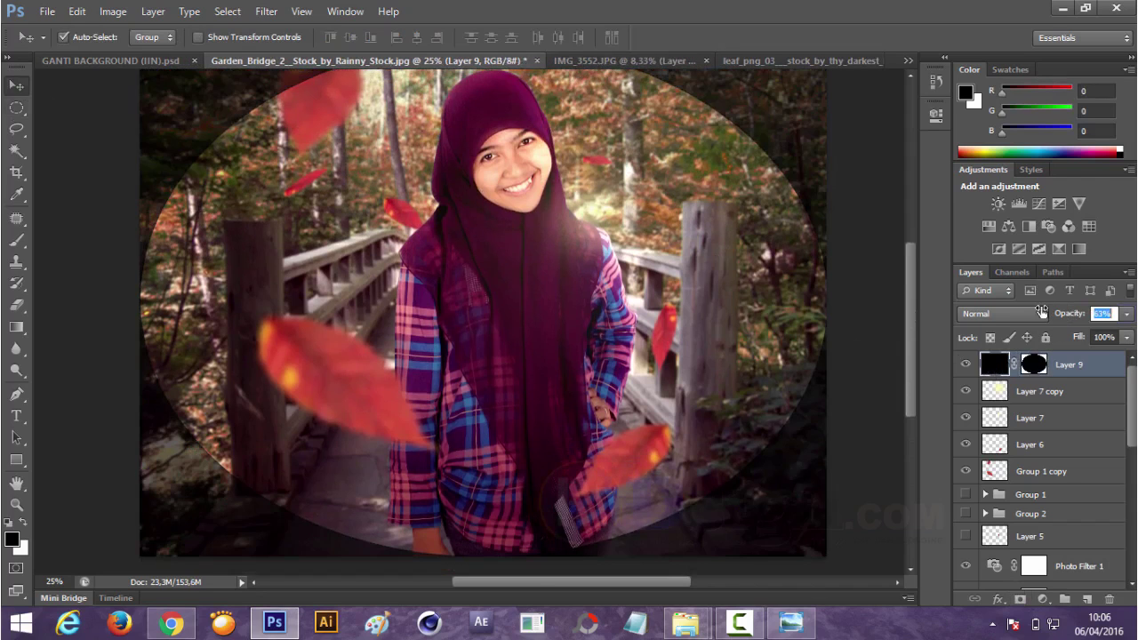
{"action": "left_click", "coordinate": [266, 10]}
{"action": "mouse_move", "coordinate": [301, 187]}
{"action": "left_click", "coordinate": [544, 297]}
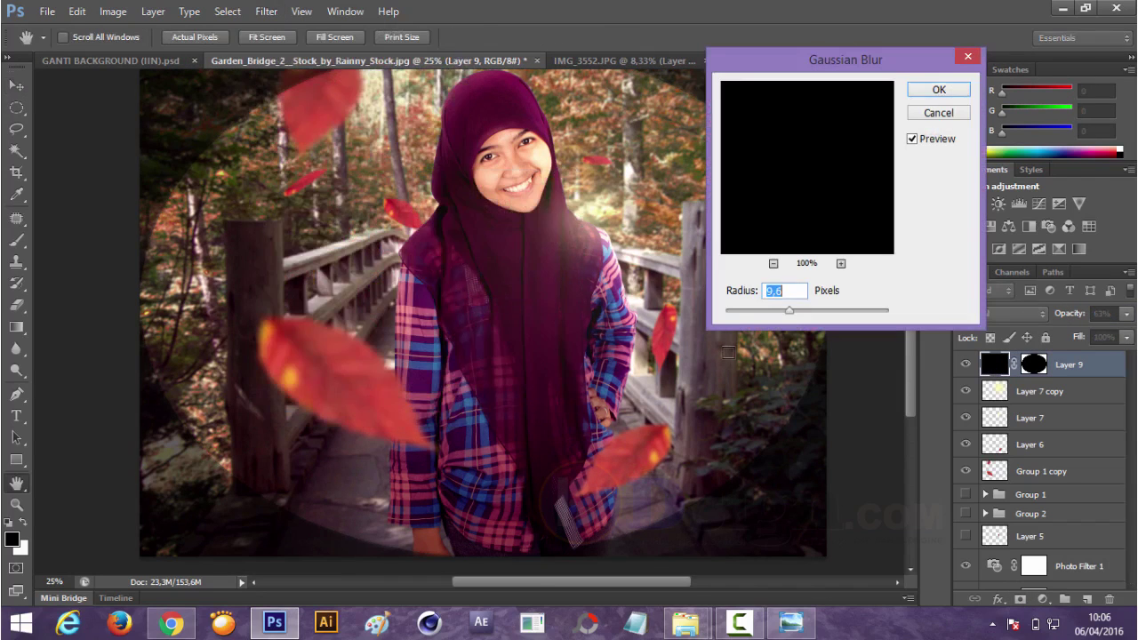
{"action": "left_click_drag", "start_coordinate": [789, 313], "coordinate": [860, 313]}
{"action": "left_click", "coordinate": [954, 91]}
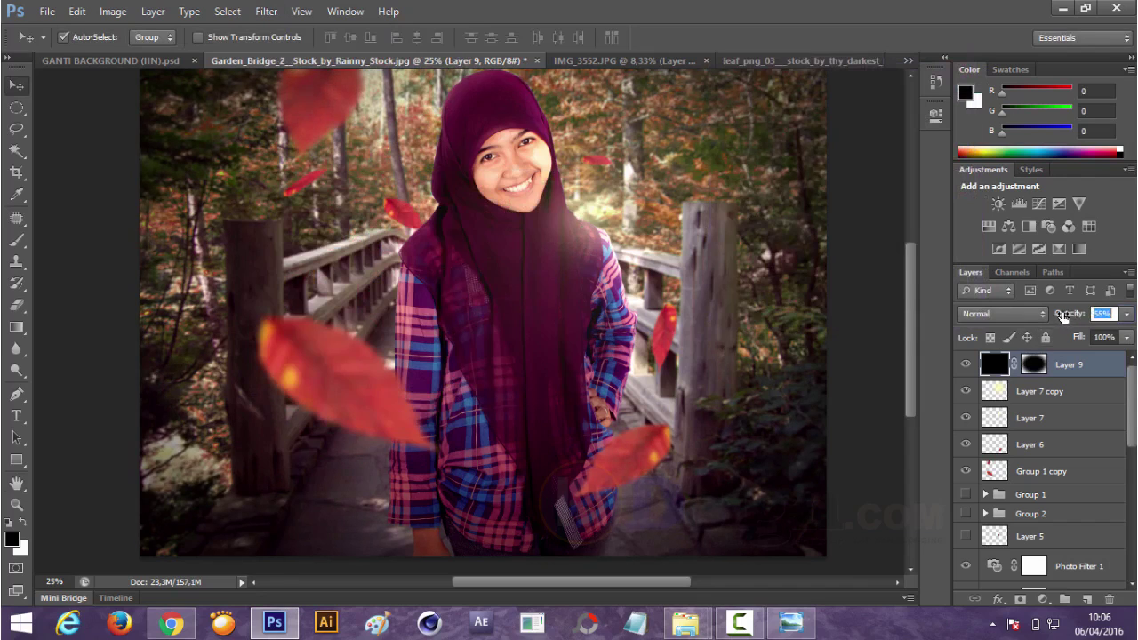
{"action": "left_click_drag", "start_coordinate": [1069, 314], "coordinate": [1051, 316]}
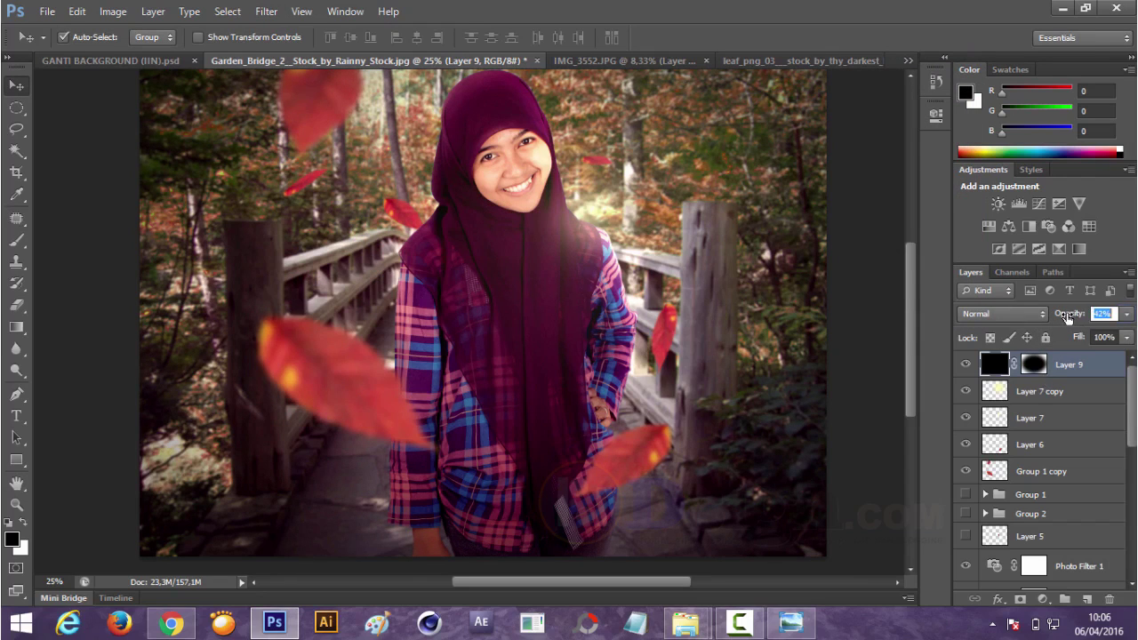
Stamp the visible layers into Layer 10, duplicate it, and apply High Pass at radius 1,6
{"action": "left_click", "coordinate": [965, 365]}
{"action": "key", "text": "ctrl+shift+alt+e"}
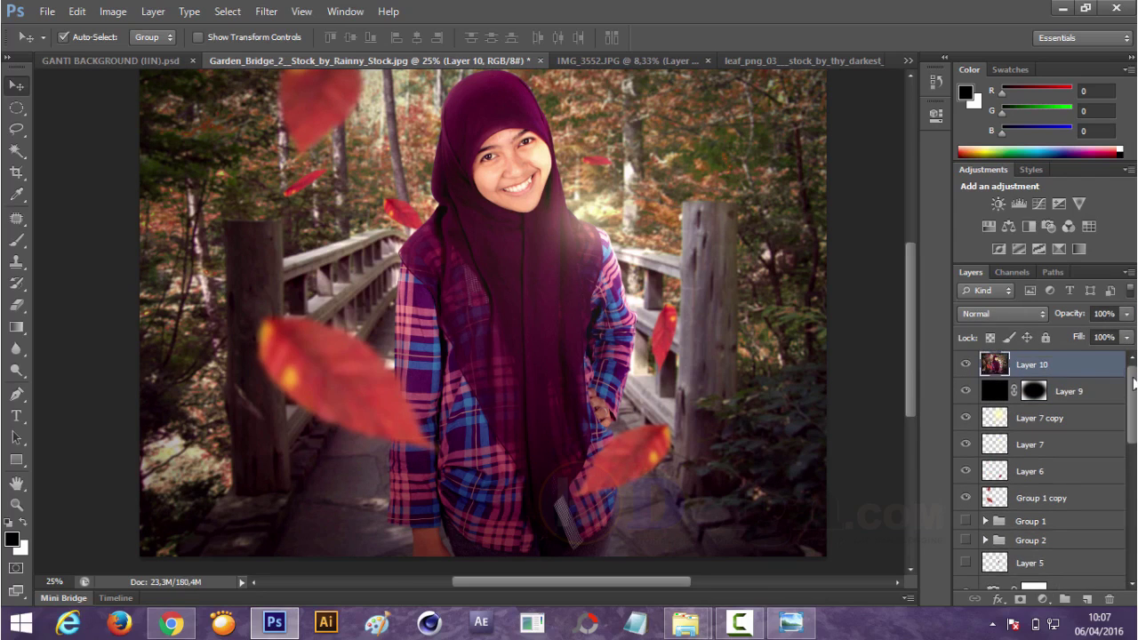
{"action": "key", "text": "ctrl+j"}
{"action": "left_click", "coordinate": [266, 10]}
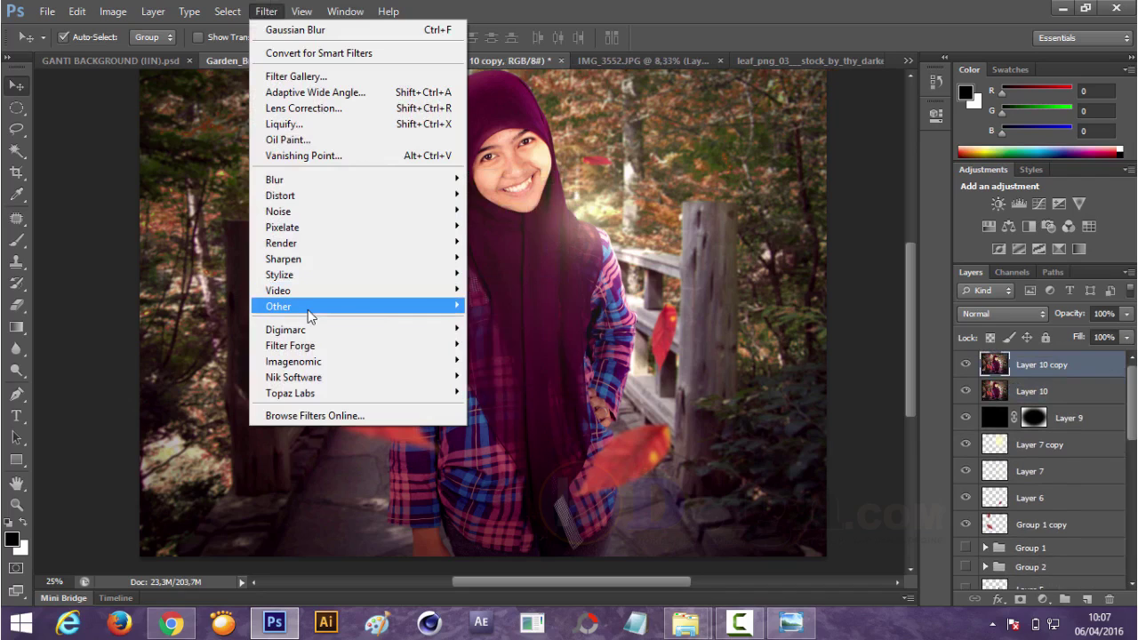
{"action": "left_click", "coordinate": [868, 311]}
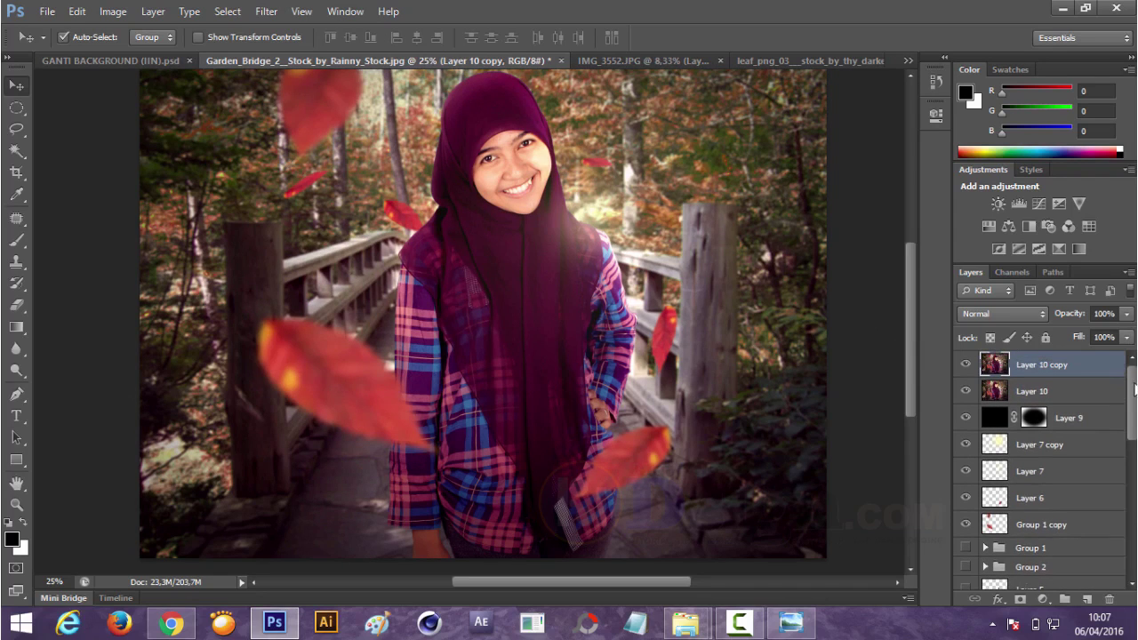
{"action": "left_click", "coordinate": [266, 10]}
{"action": "mouse_move", "coordinate": [278, 306]}
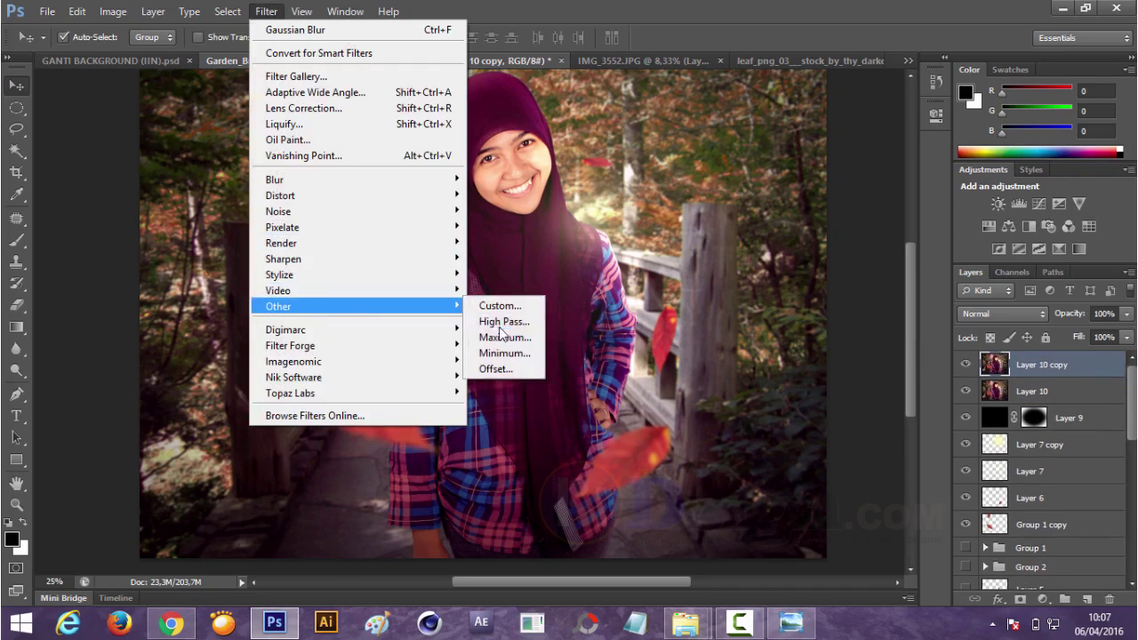
{"action": "left_click", "coordinate": [503, 321]}
{"action": "left_click", "coordinate": [700, 315]}
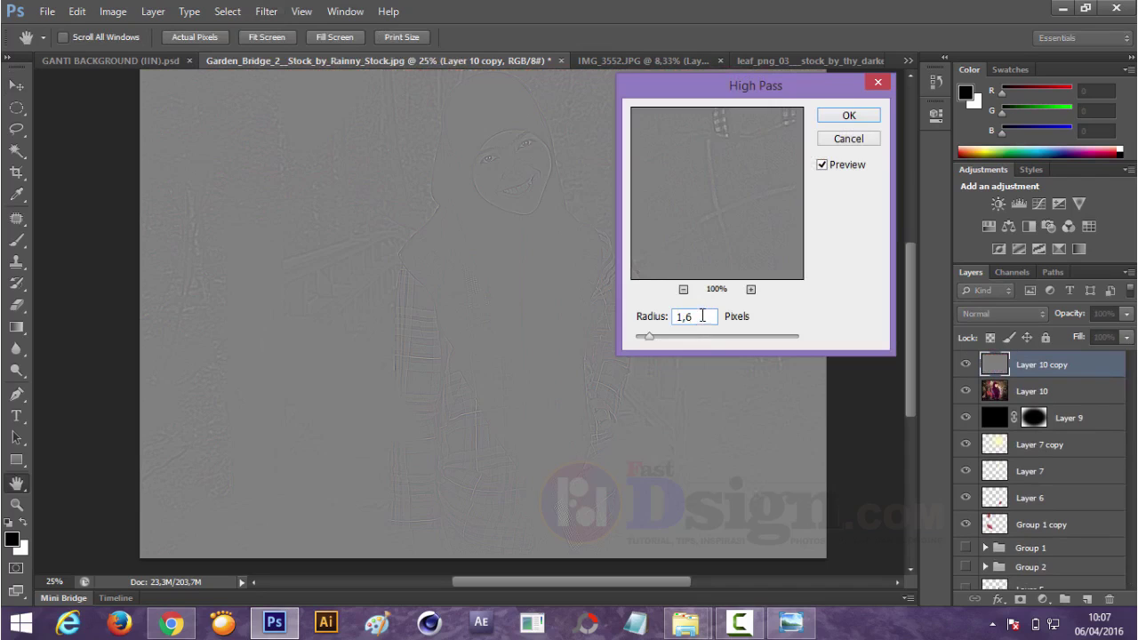
{"action": "left_click", "coordinate": [847, 115]}
Blur the detail copy 1 px, set it to Linear Light, duplicate it, and merge all three layers
{"action": "left_click", "coordinate": [266, 11]}
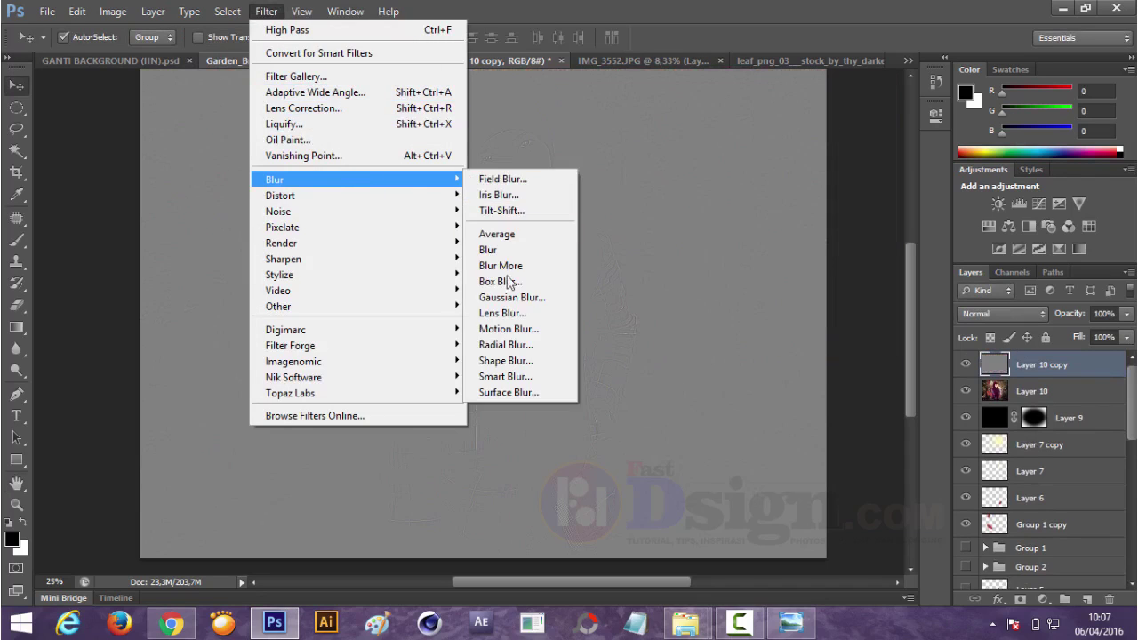
{"action": "left_click", "coordinate": [511, 297]}
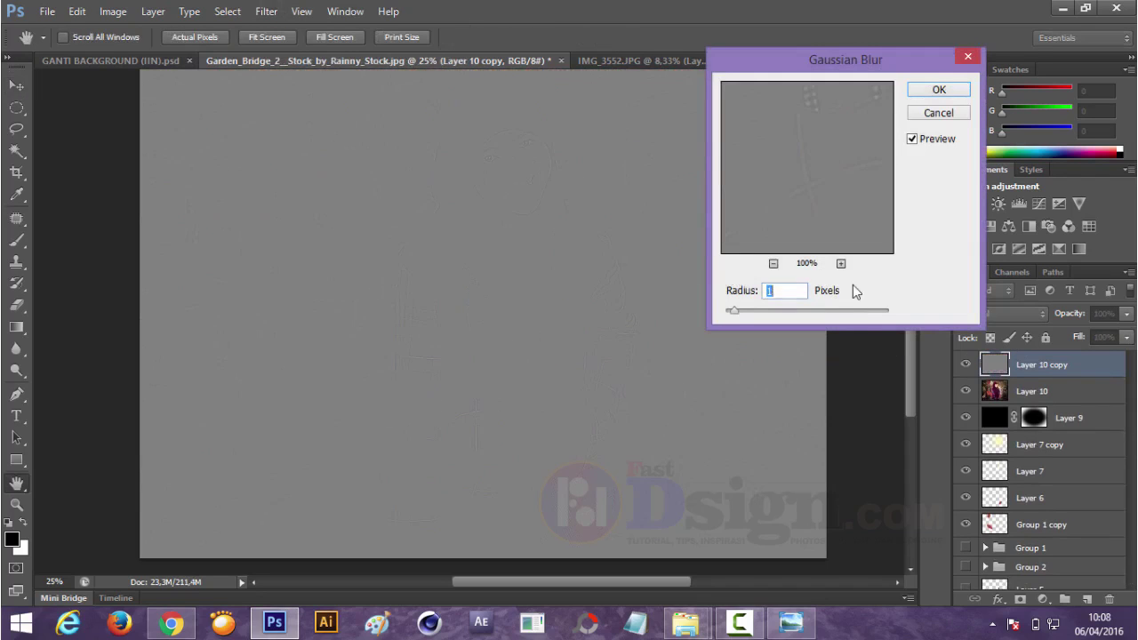
{"action": "left_click", "coordinate": [938, 89]}
{"action": "left_click", "coordinate": [1000, 313]}
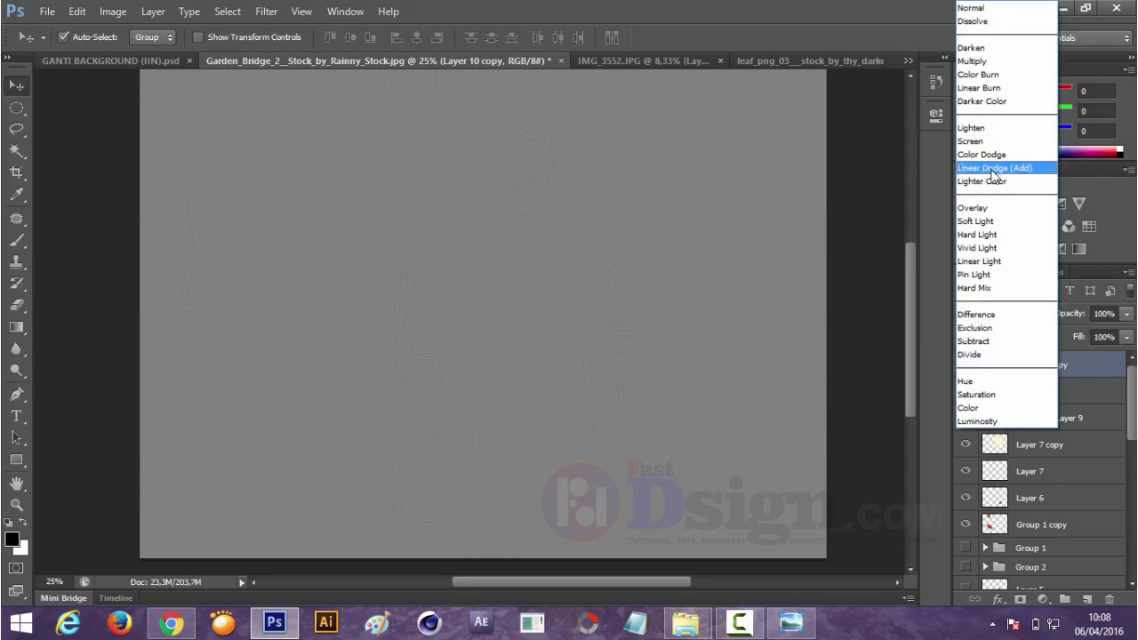
{"action": "left_click", "coordinate": [997, 260]}
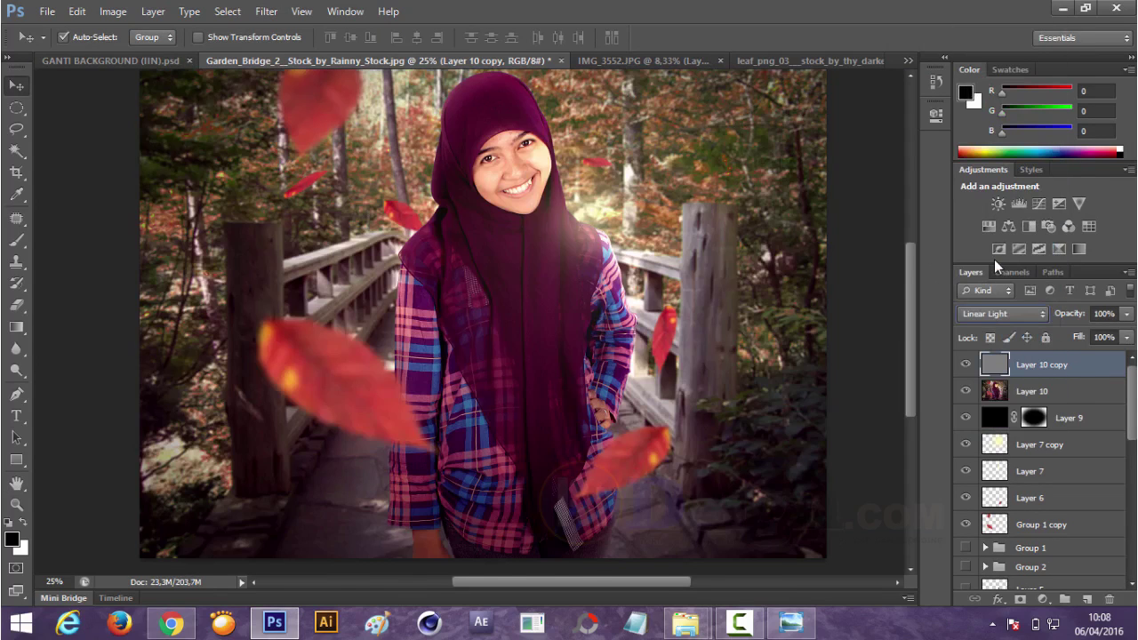
{"action": "key", "text": "ctrl+j"}
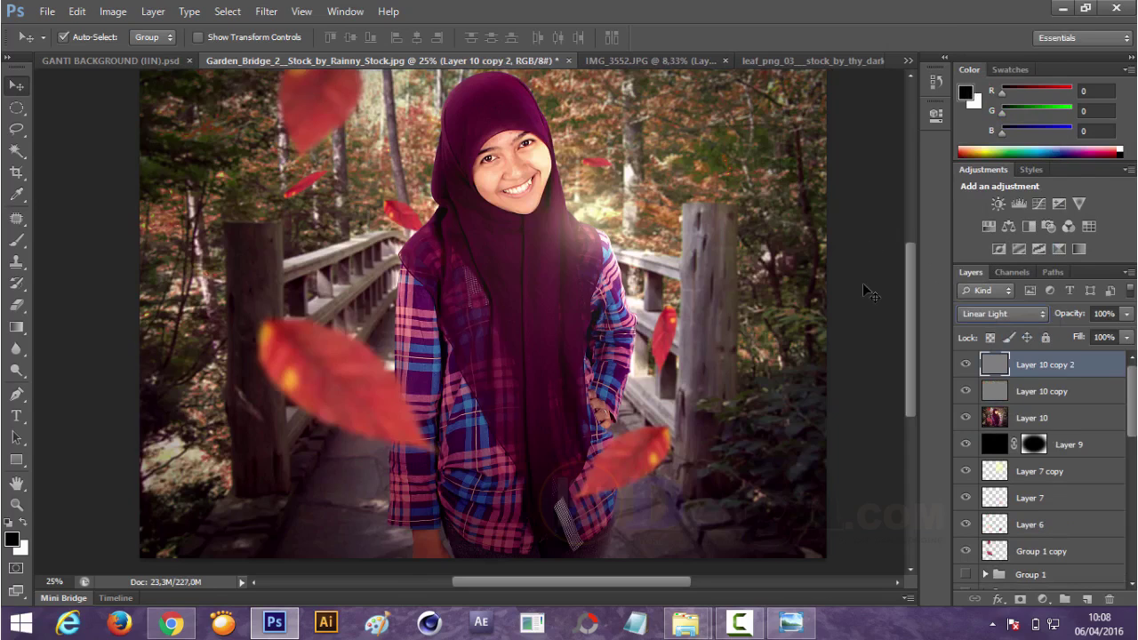
{"action": "left_click", "coordinate": [994, 417], "text": "shift"}
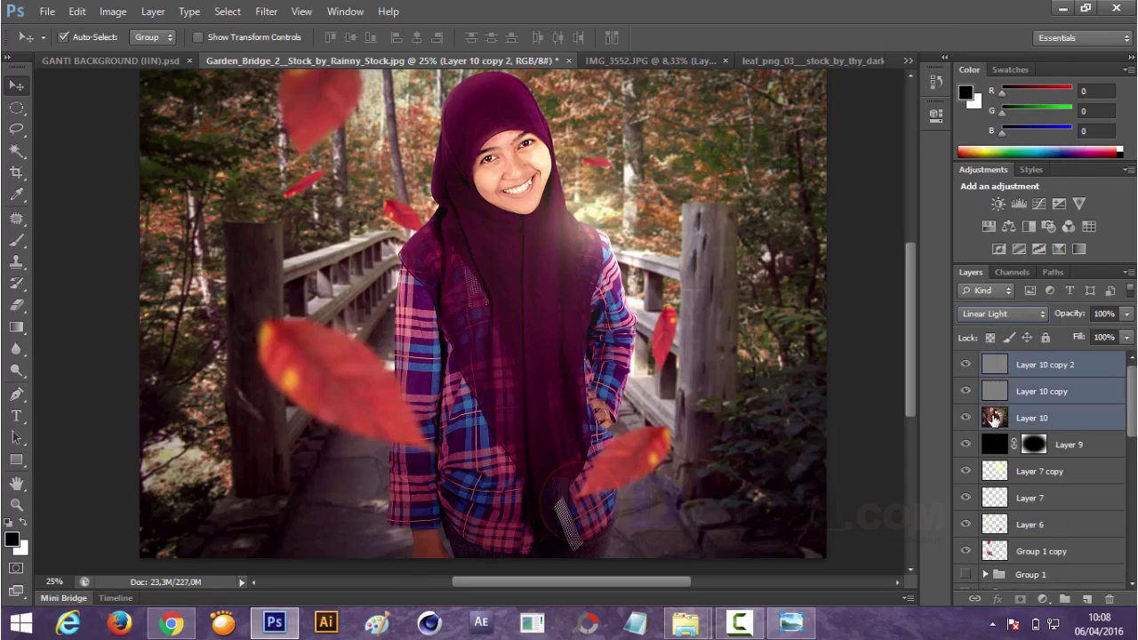
{"action": "key", "text": "ctrl+e"}
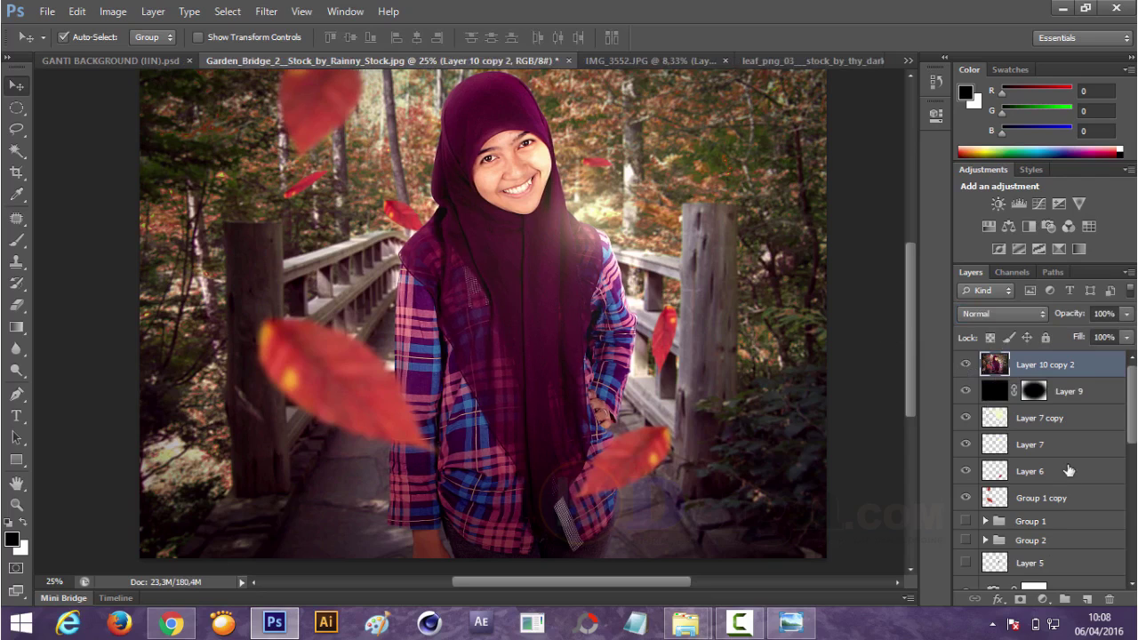
Add a Vibrance layer with Vibrance +71 and Saturation -7
{"action": "left_click", "coordinate": [1041, 599]}
{"action": "left_click", "coordinate": [1013, 376]}
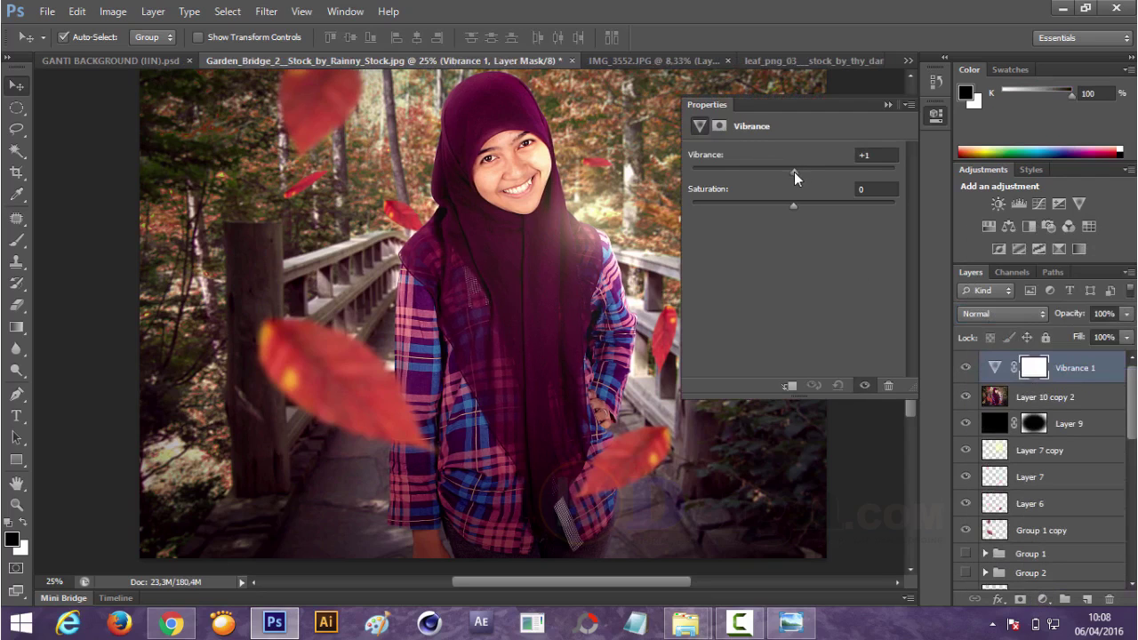
{"action": "left_click_drag", "start_coordinate": [793, 172], "coordinate": [868, 172]}
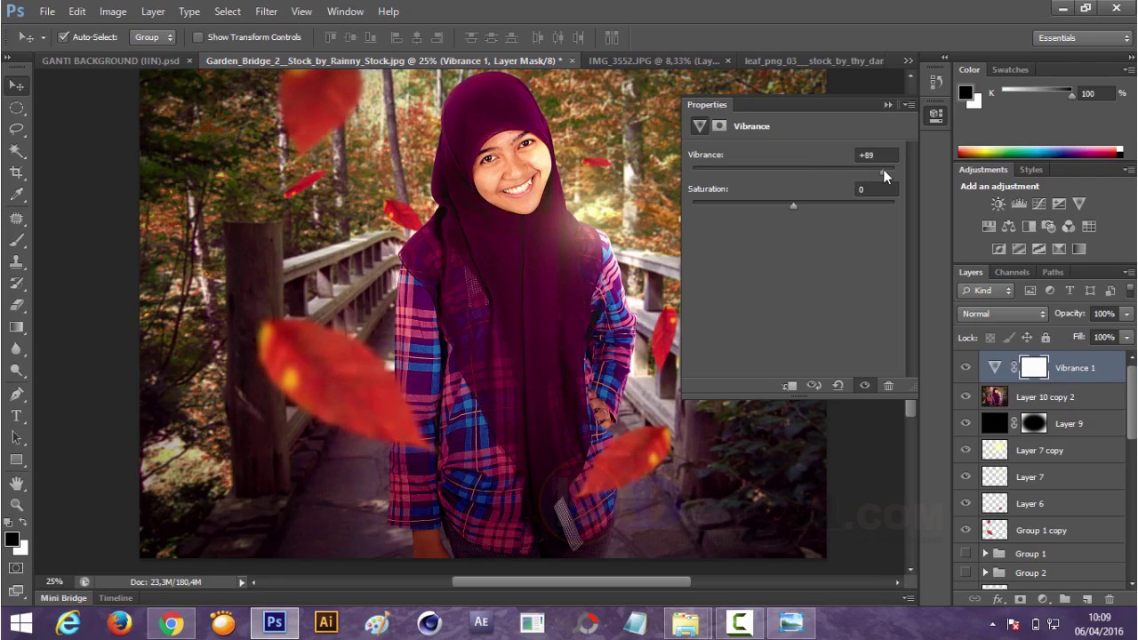
{"action": "left_click_drag", "start_coordinate": [787, 202], "coordinate": [770, 204]}
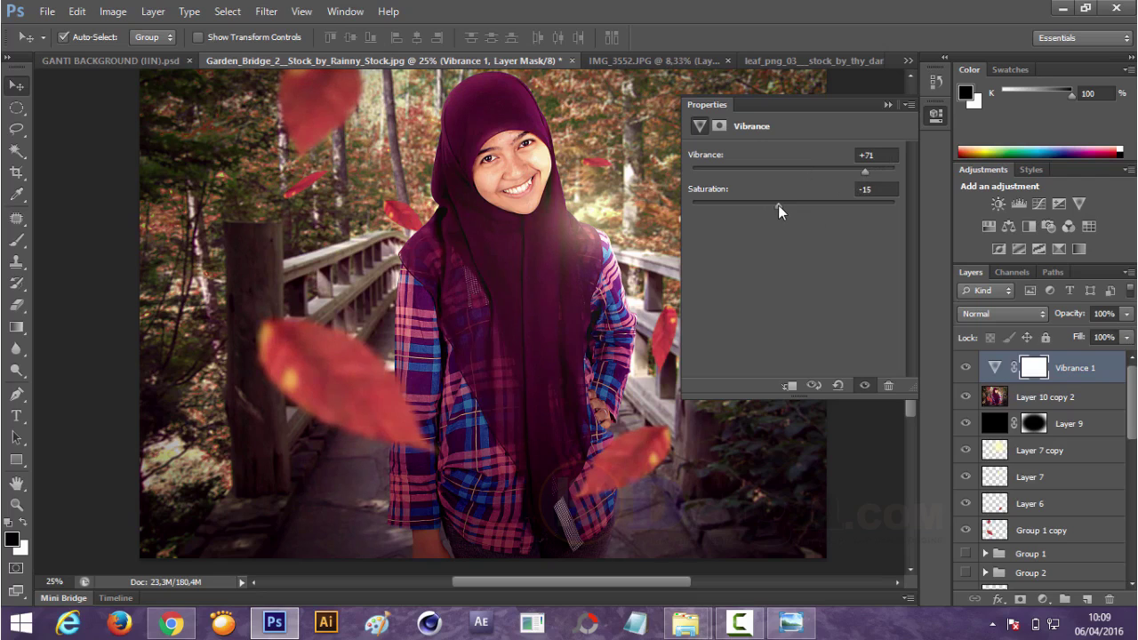
{"action": "left_click_drag", "start_coordinate": [778, 205], "coordinate": [787, 205]}
{"action": "left_click", "coordinate": [935, 114]}
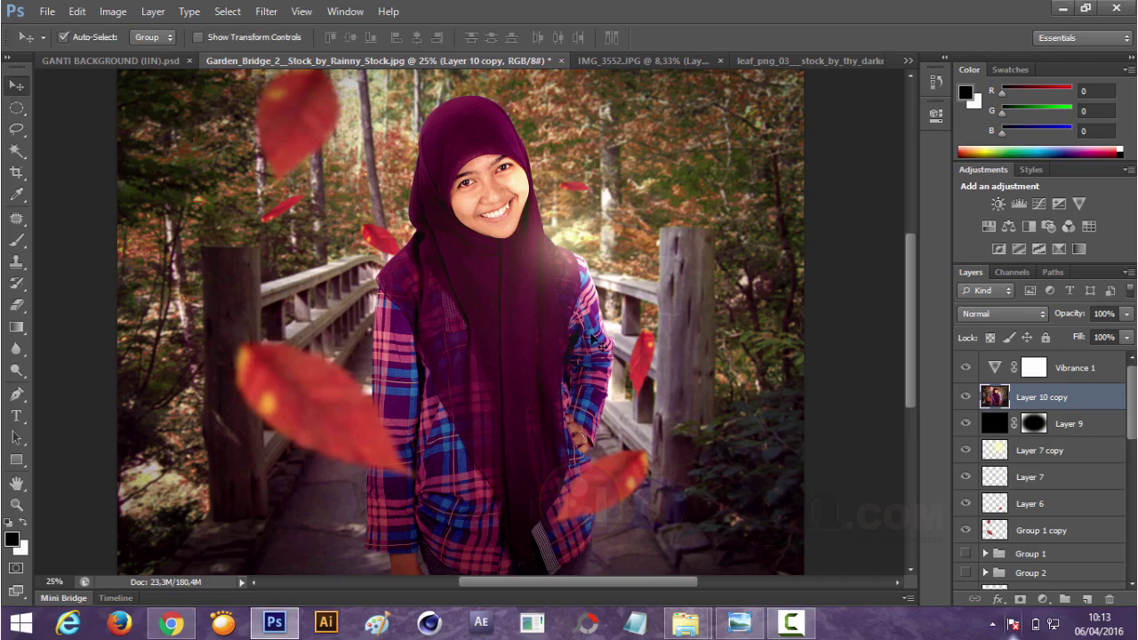
{"action": "key", "text": "z"}
{"action": "left_click", "coordinate": [488, 288], "text": "alt"}
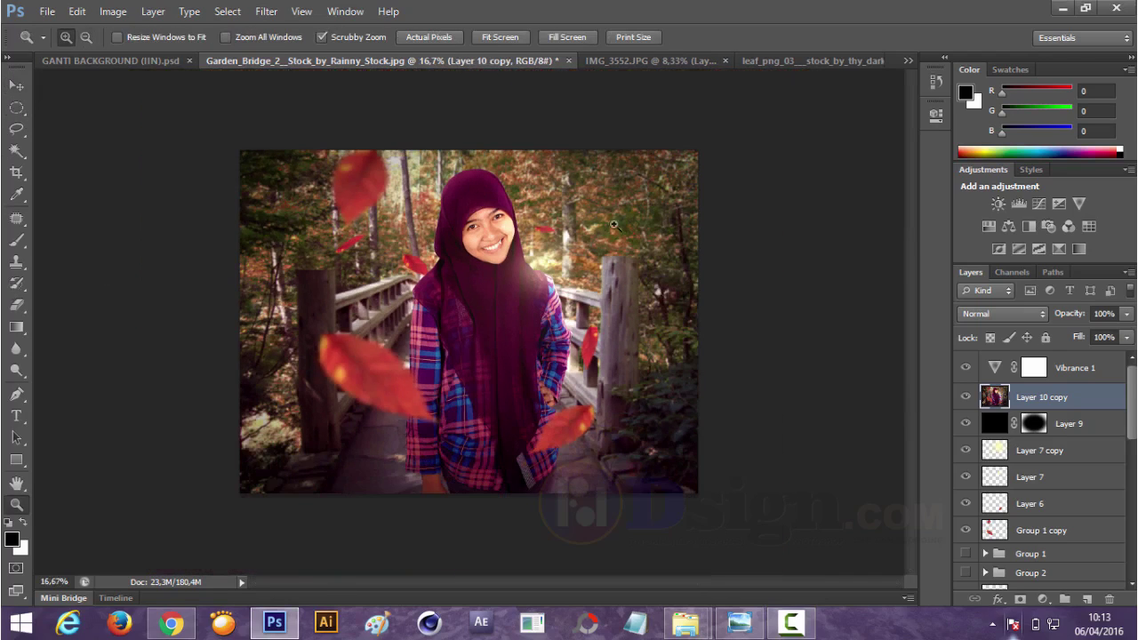
{"action": "left_click", "coordinate": [16, 85]}
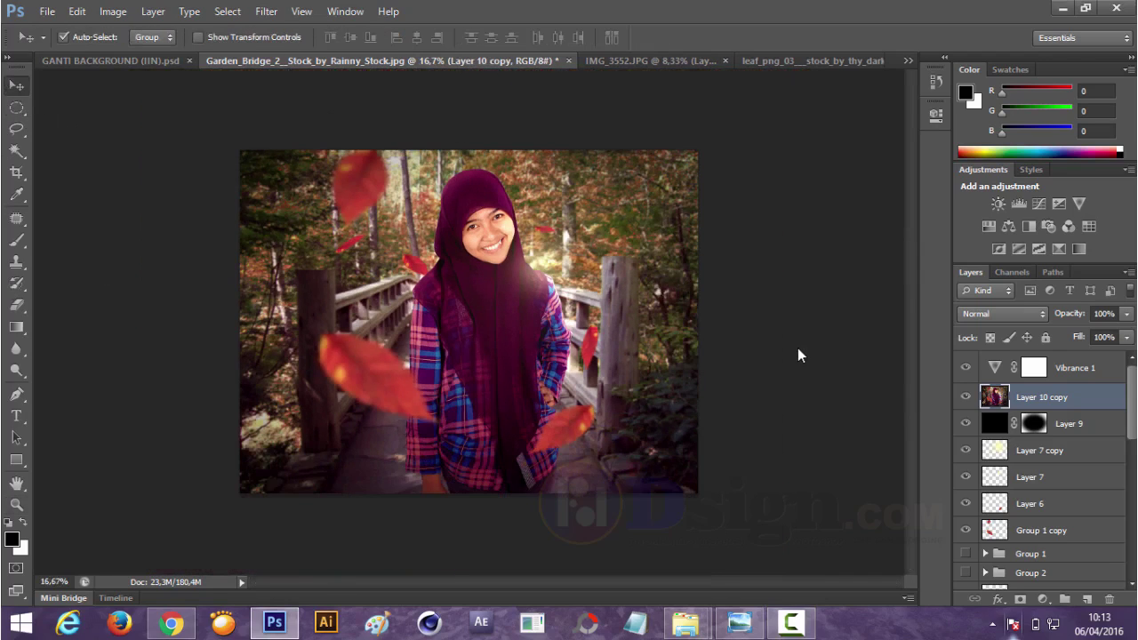